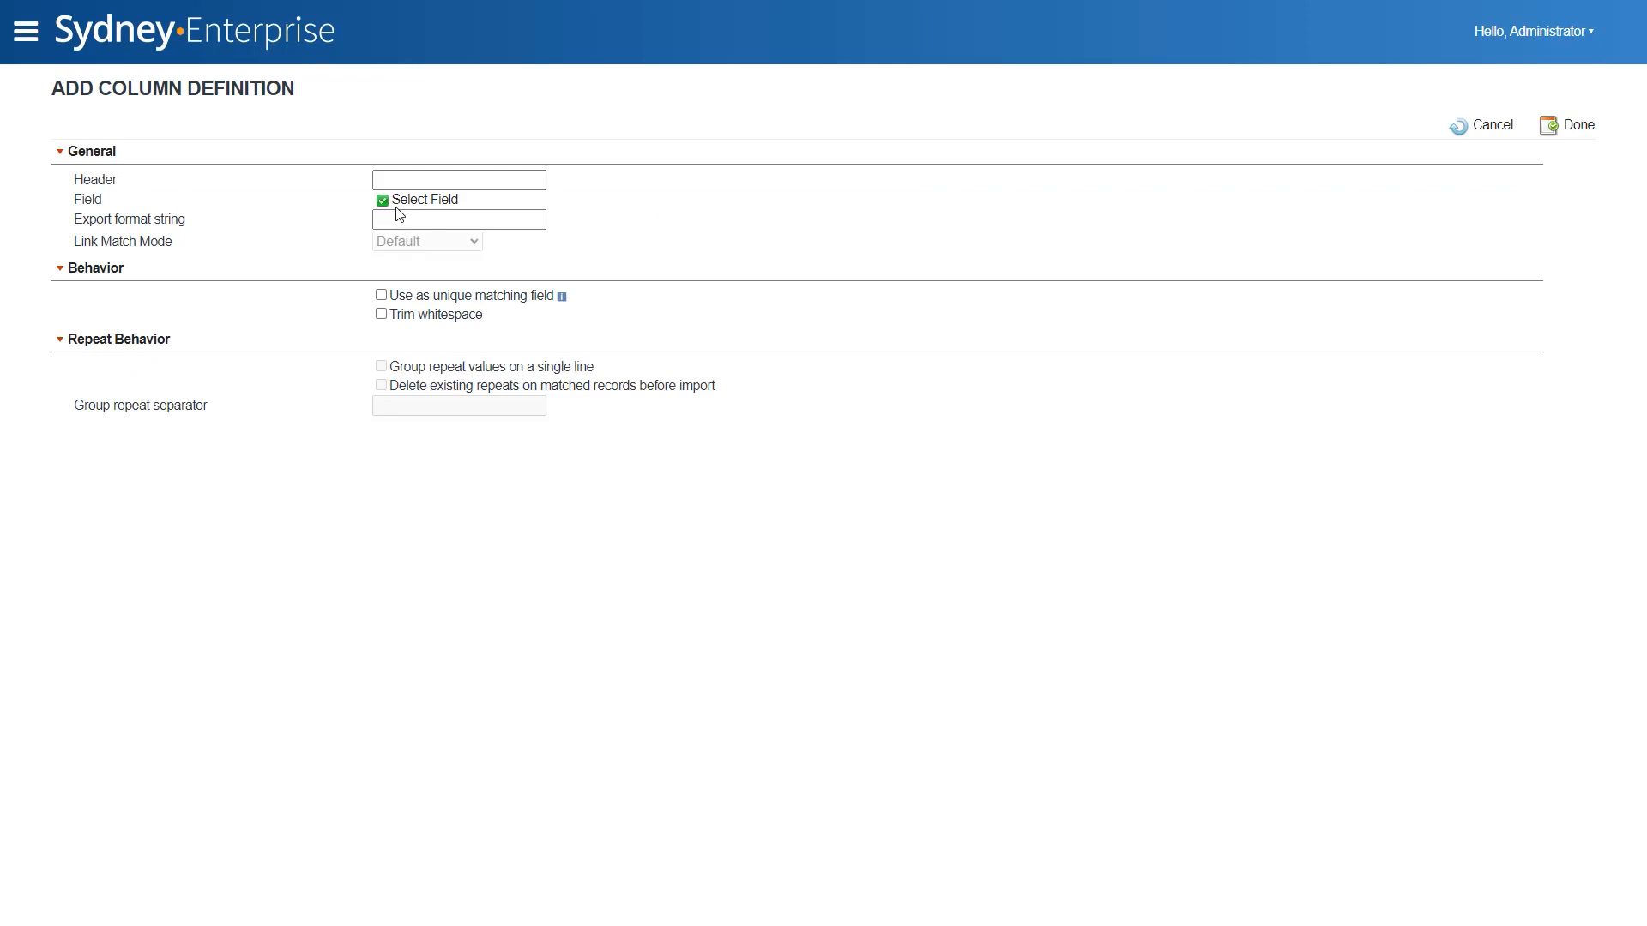
- Define a column for the Application number field with the header "Application number" and use it as the unique matching field
{"action": "left_click", "coordinate": [401, 202]}
{"action": "left_click", "coordinate": [182, 225]}
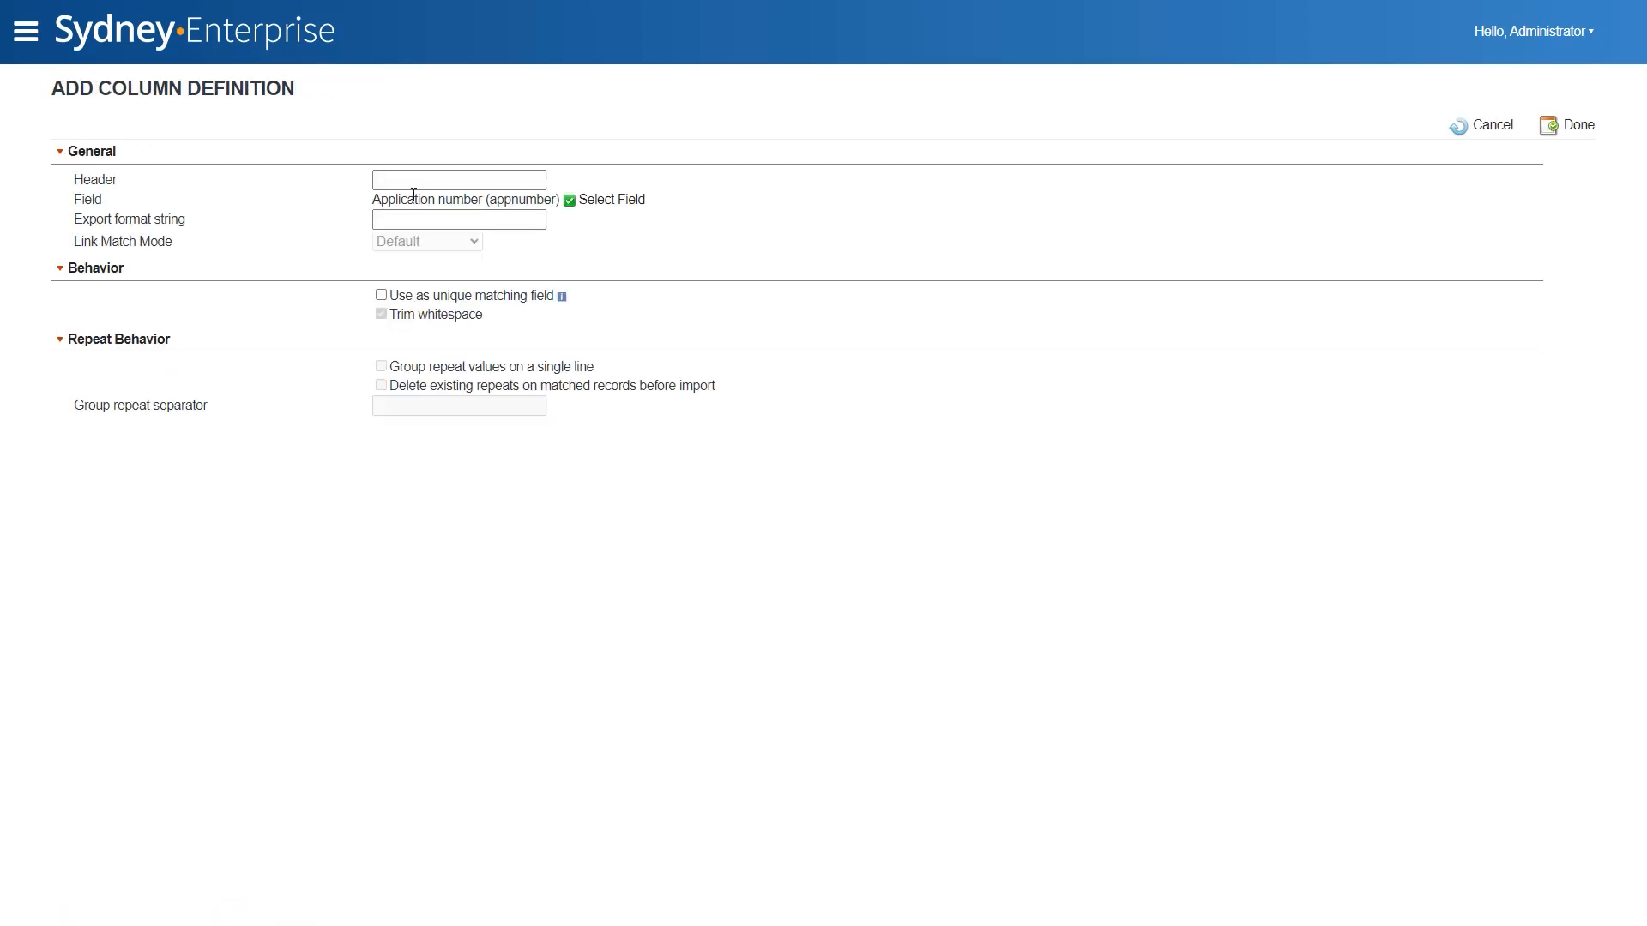
{"action": "left_click_drag", "start_coordinate": [483, 200], "coordinate": [374, 202]}
{"action": "key", "text": "ctrl+c"}
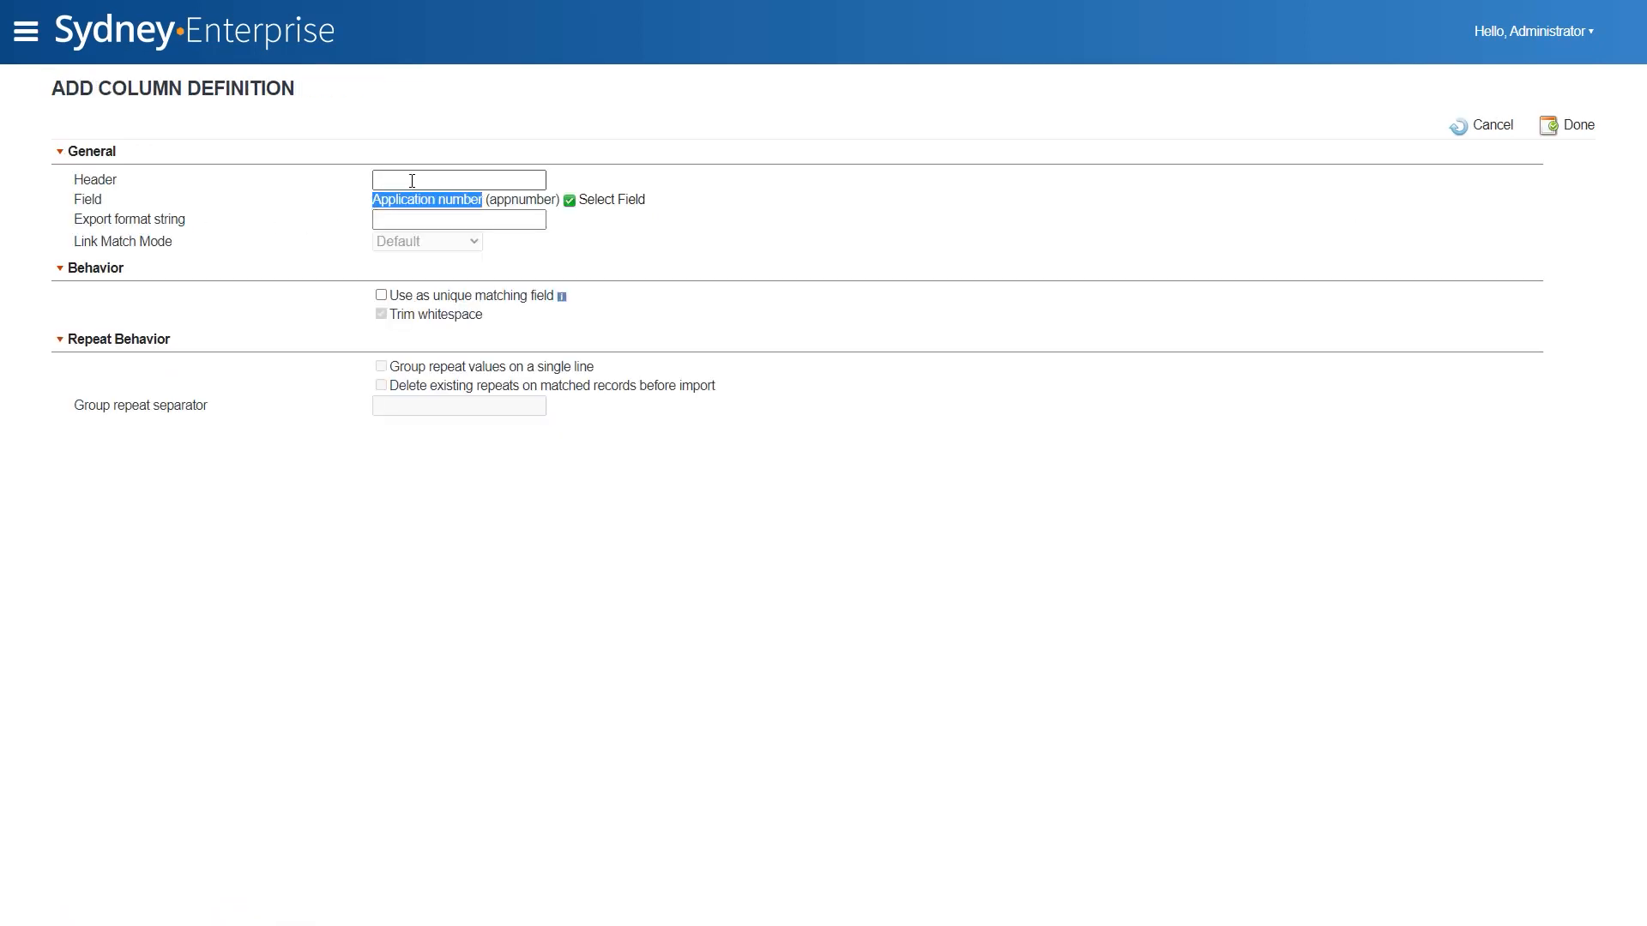
{"action": "left_click", "coordinate": [522, 179]}
{"action": "key", "text": "ctrl+v"}
{"action": "left_click", "coordinate": [523, 296]}
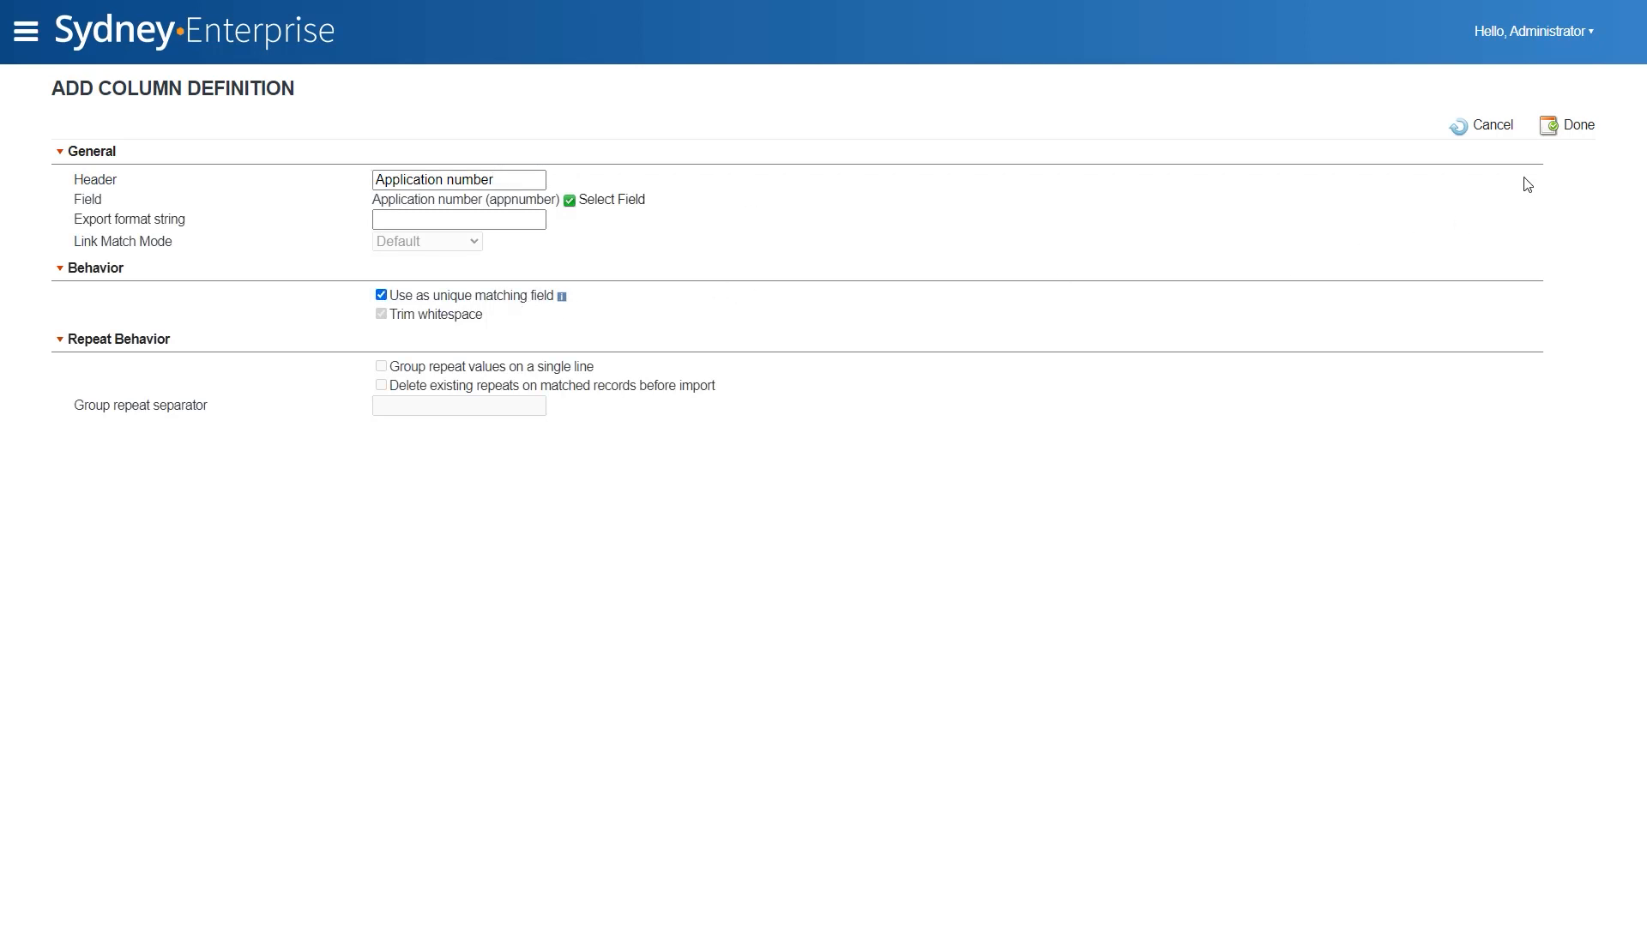
{"action": "left_click", "coordinate": [1570, 125]}
- Add a column for the Attachments field with the header "Attachments"
{"action": "left_click", "coordinate": [182, 152]}
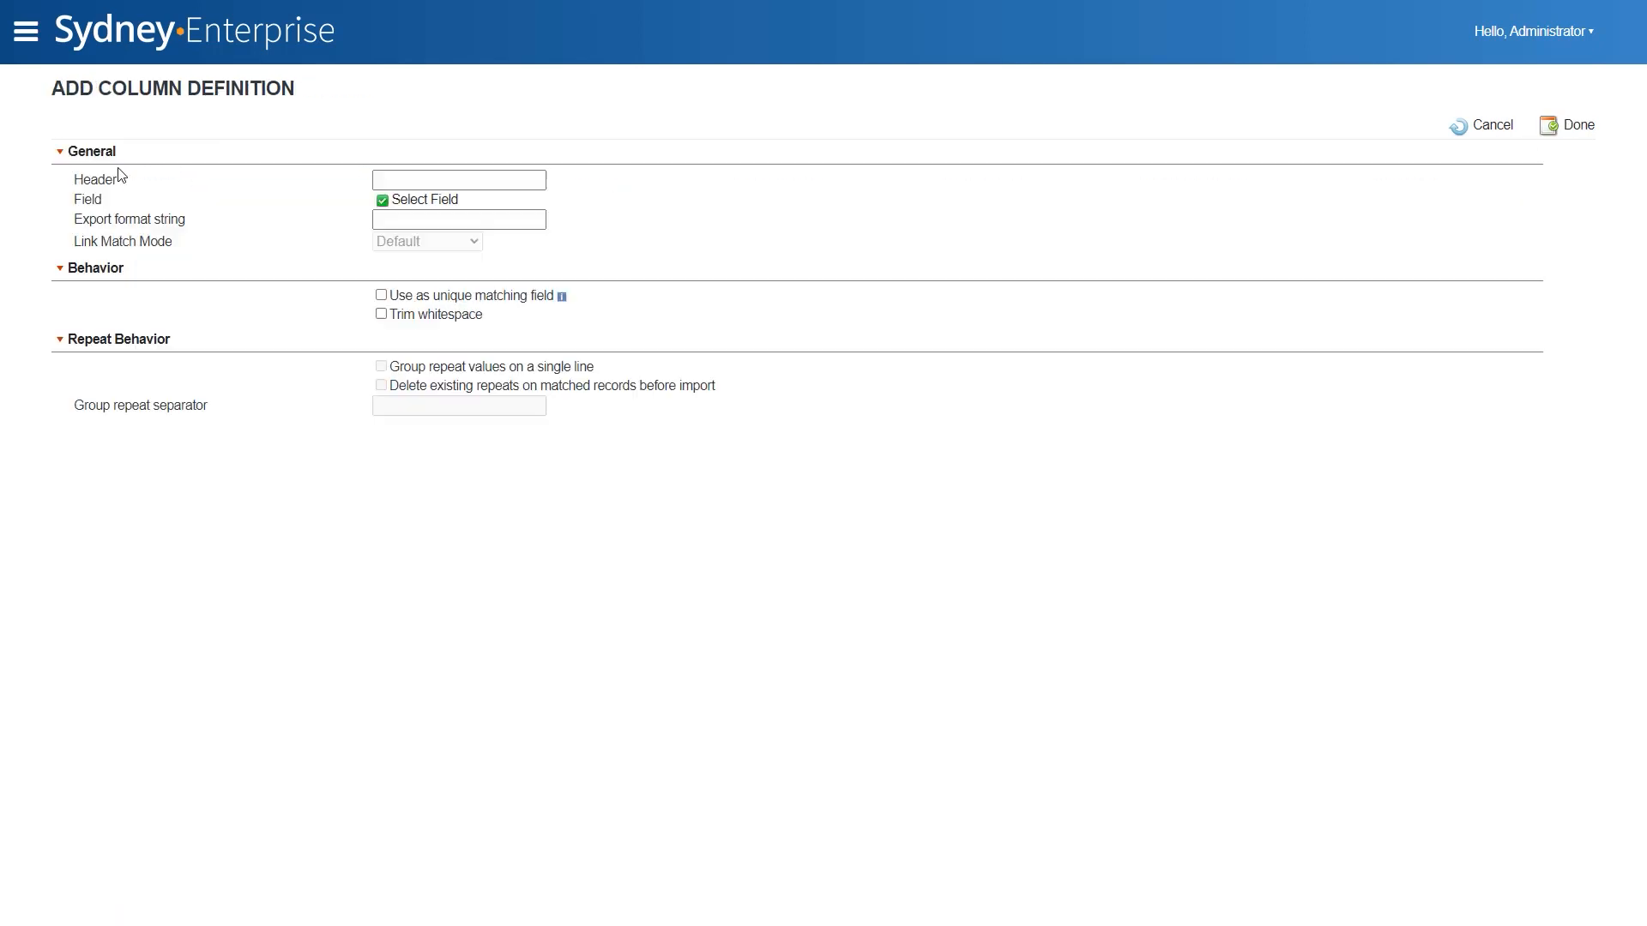
{"action": "left_click", "coordinate": [399, 205]}
{"action": "left_click", "coordinate": [199, 244]}
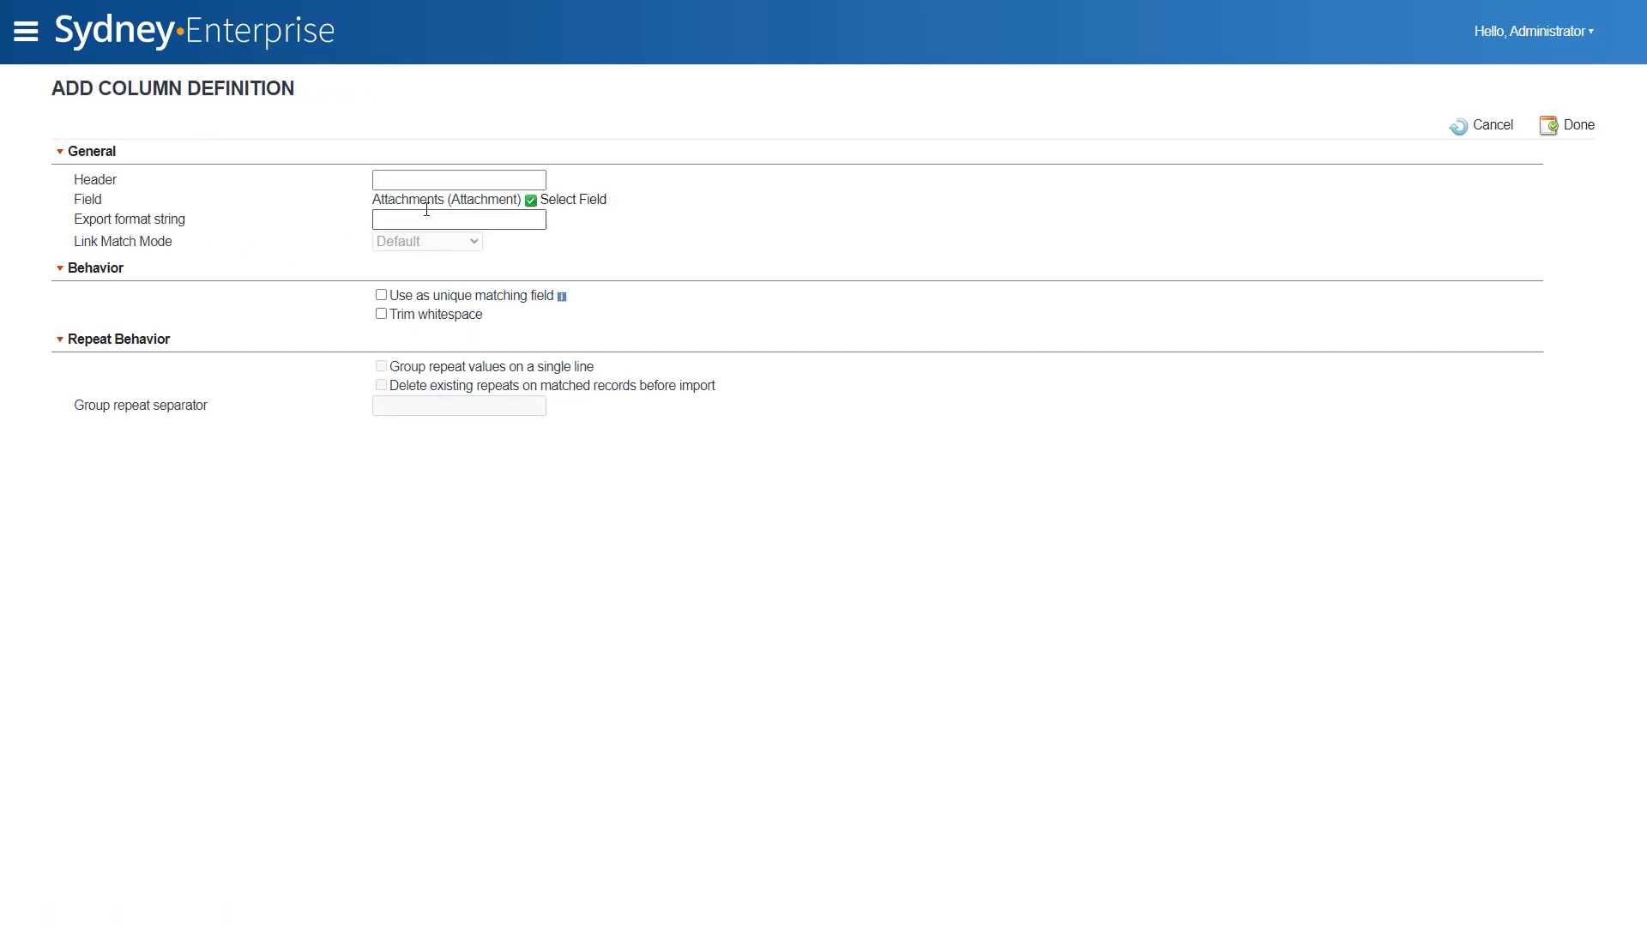
{"action": "double_click", "coordinate": [403, 199]}
{"action": "left_click", "coordinate": [429, 186]}
{"action": "key", "text": "ctrl+v"}
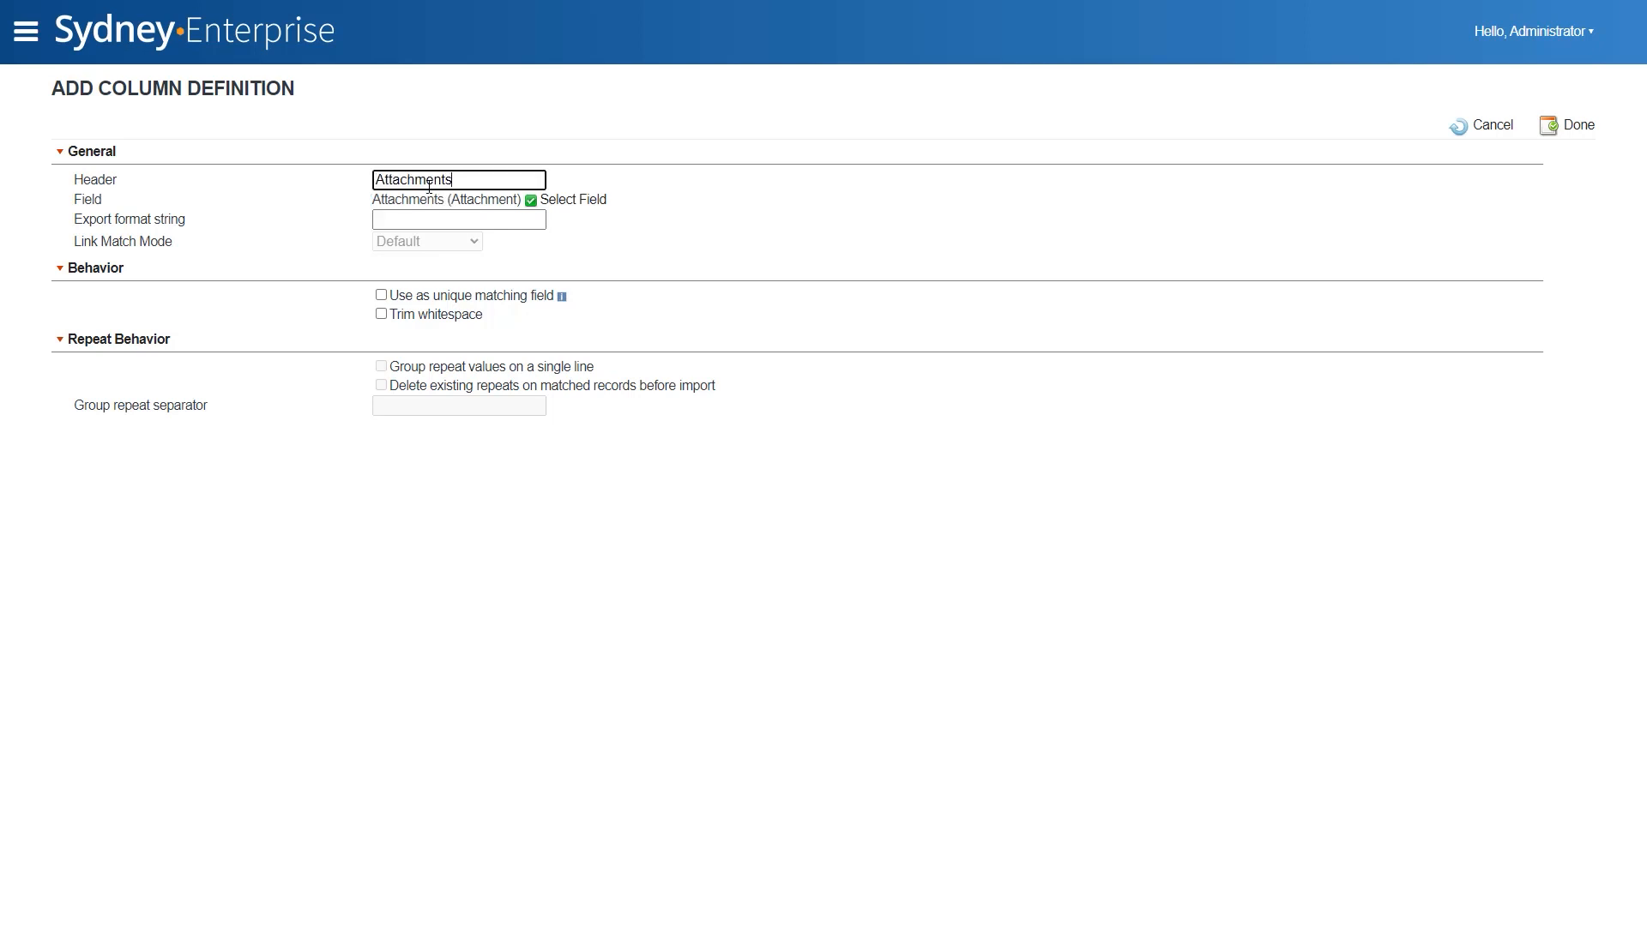
{"action": "left_click", "coordinate": [1550, 128]}
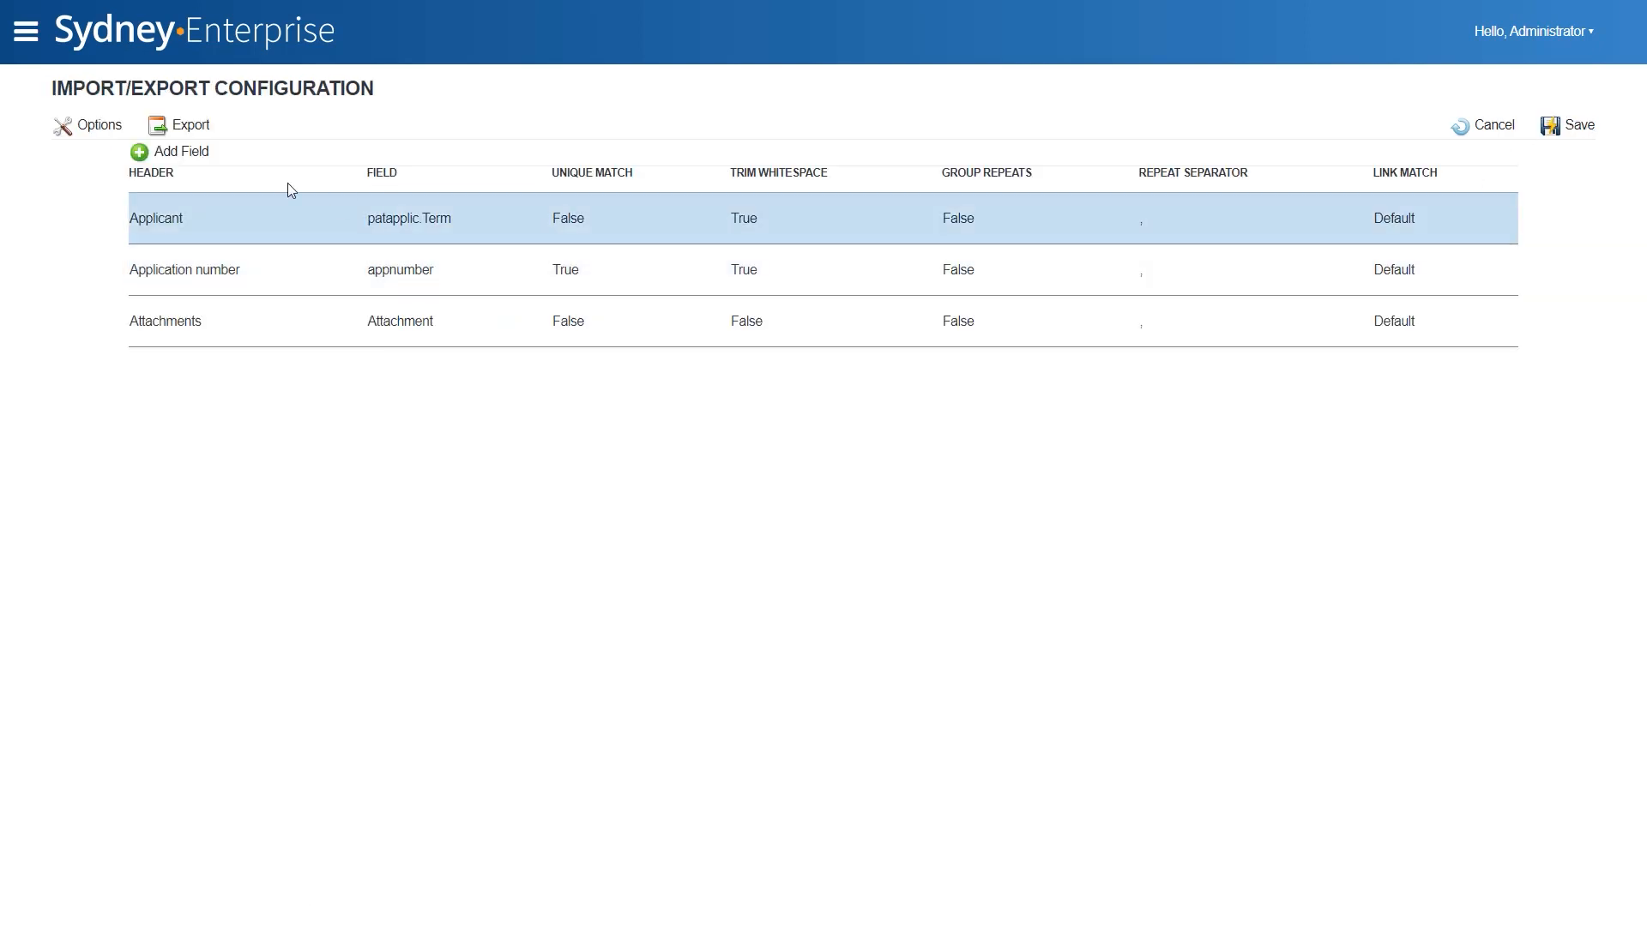
- Add a column for the Filing date field with the header "Filing date"
{"action": "left_click", "coordinate": [189, 154]}
{"action": "left_click", "coordinate": [394, 201]}
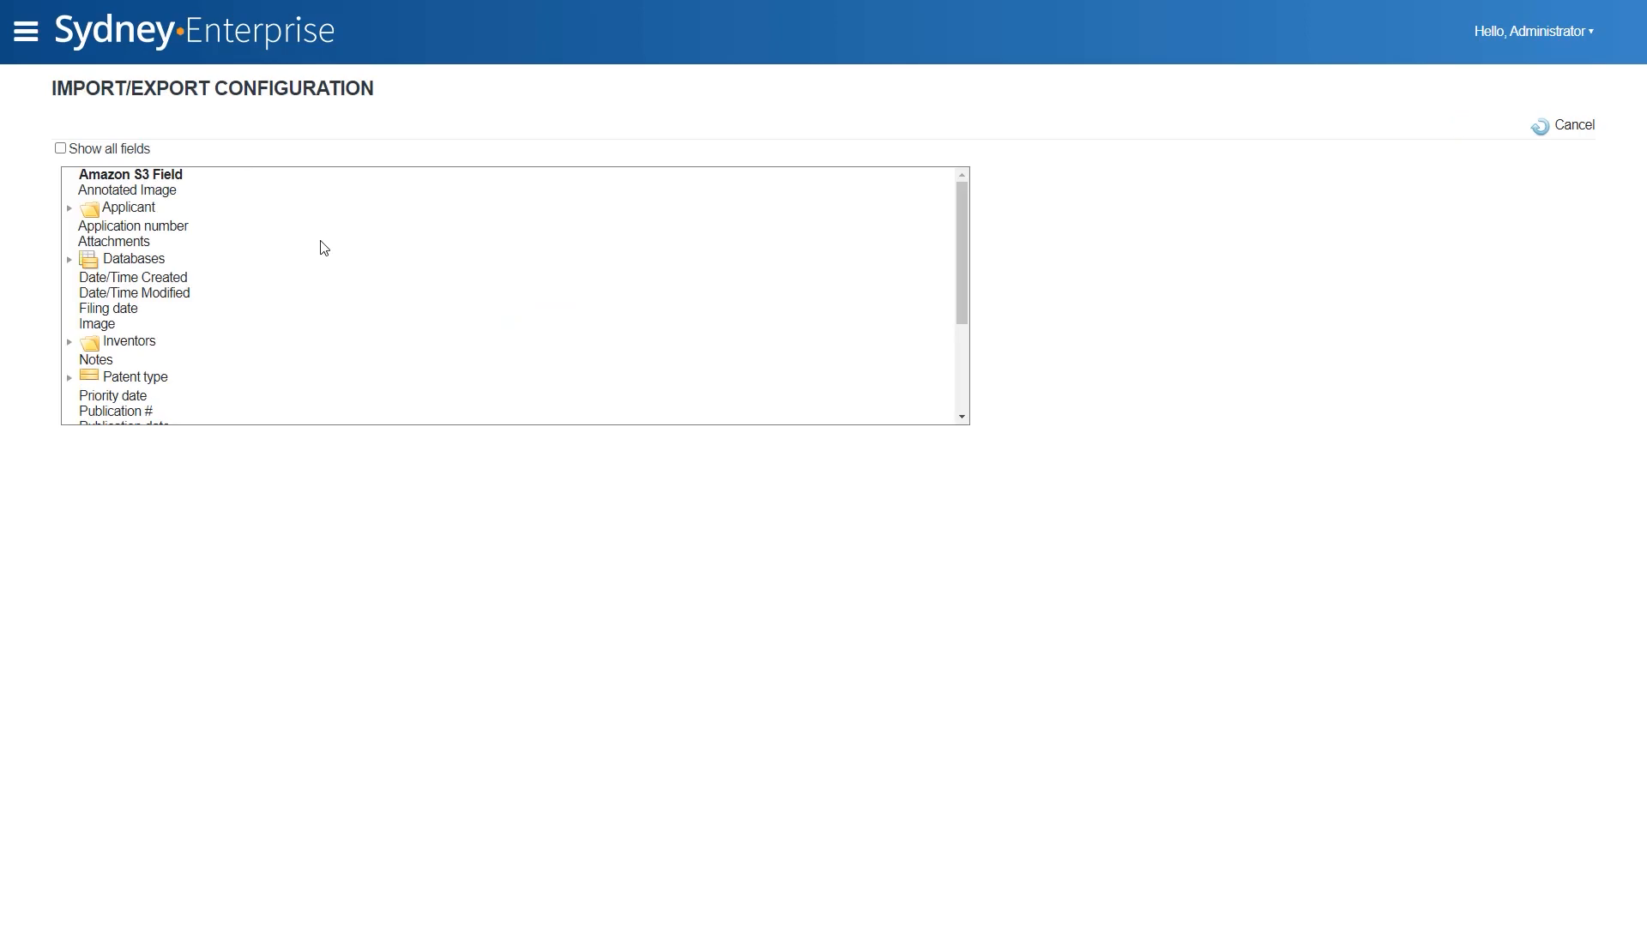
{"action": "left_click", "coordinate": [197, 311]}
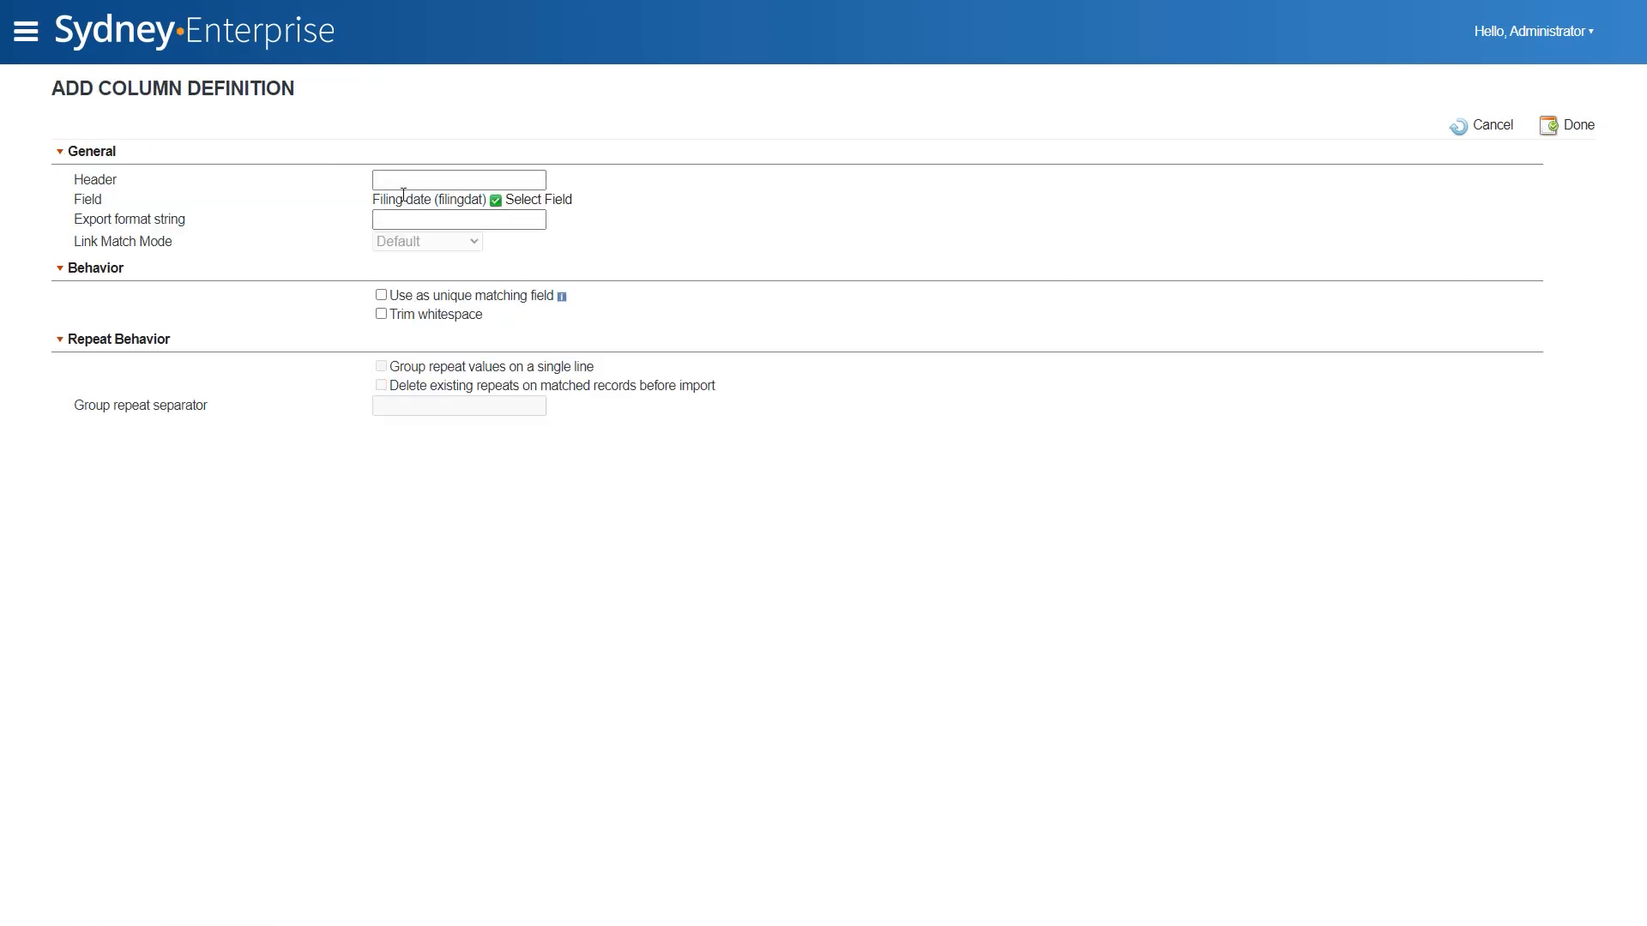
{"action": "left_click", "coordinate": [405, 181]}
{"action": "type", "text": "Filing date"}
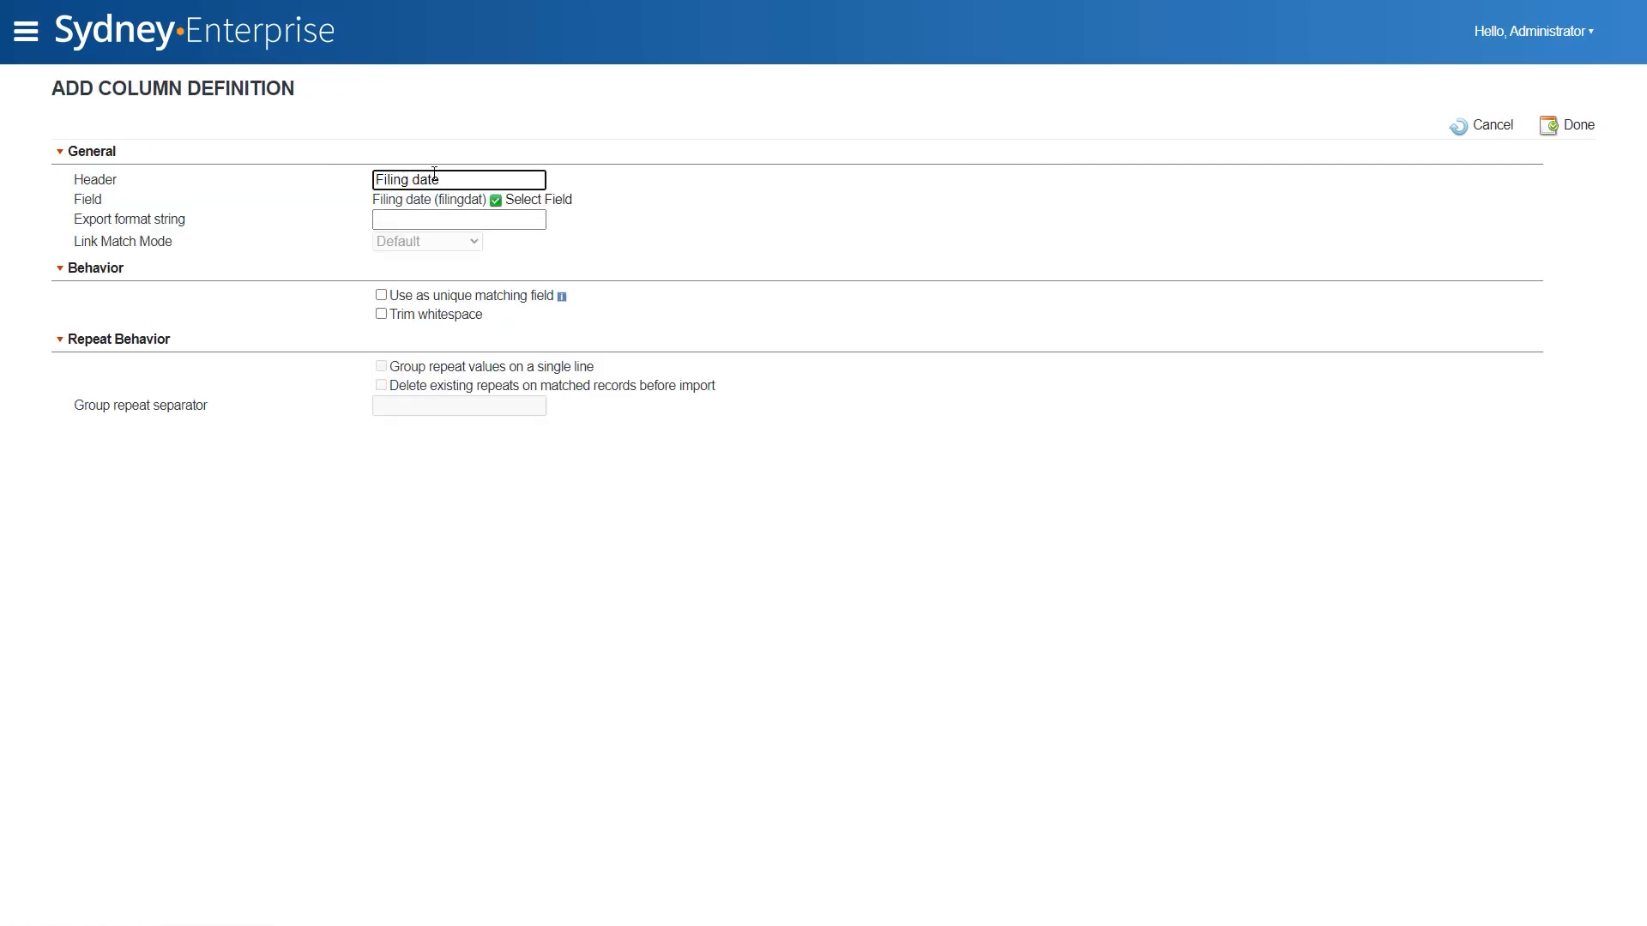
{"action": "left_click", "coordinate": [1600, 129]}
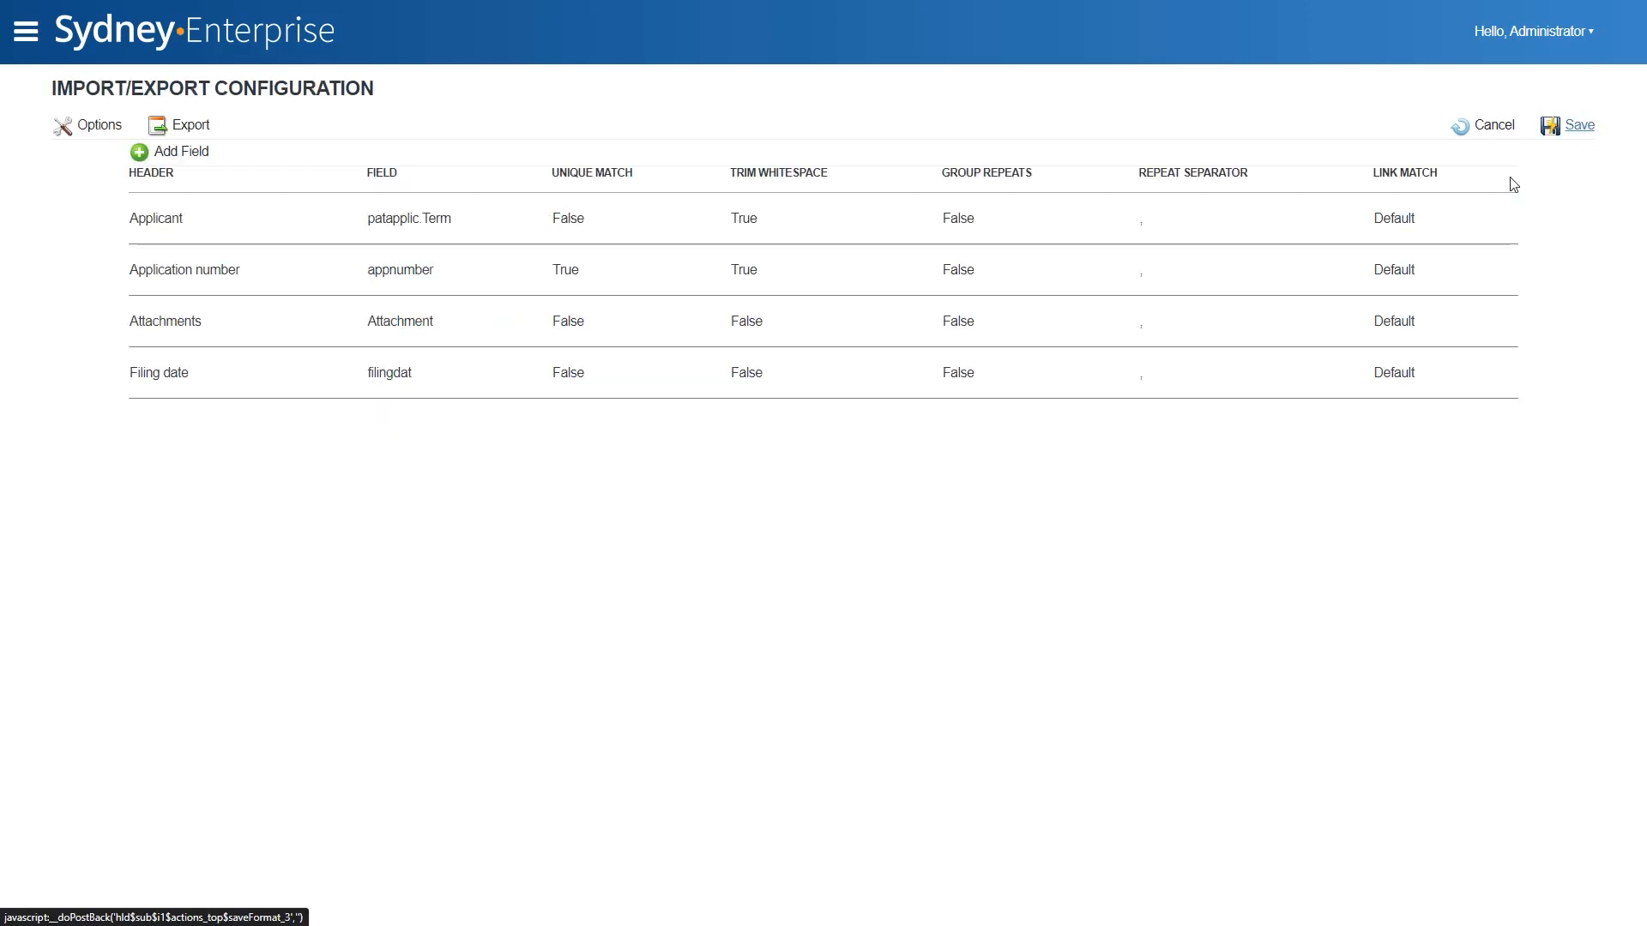
- Add a column for the Inventors Term field with the header "Inventors" and group its repeat values on a single line
{"action": "left_click", "coordinate": [196, 154]}
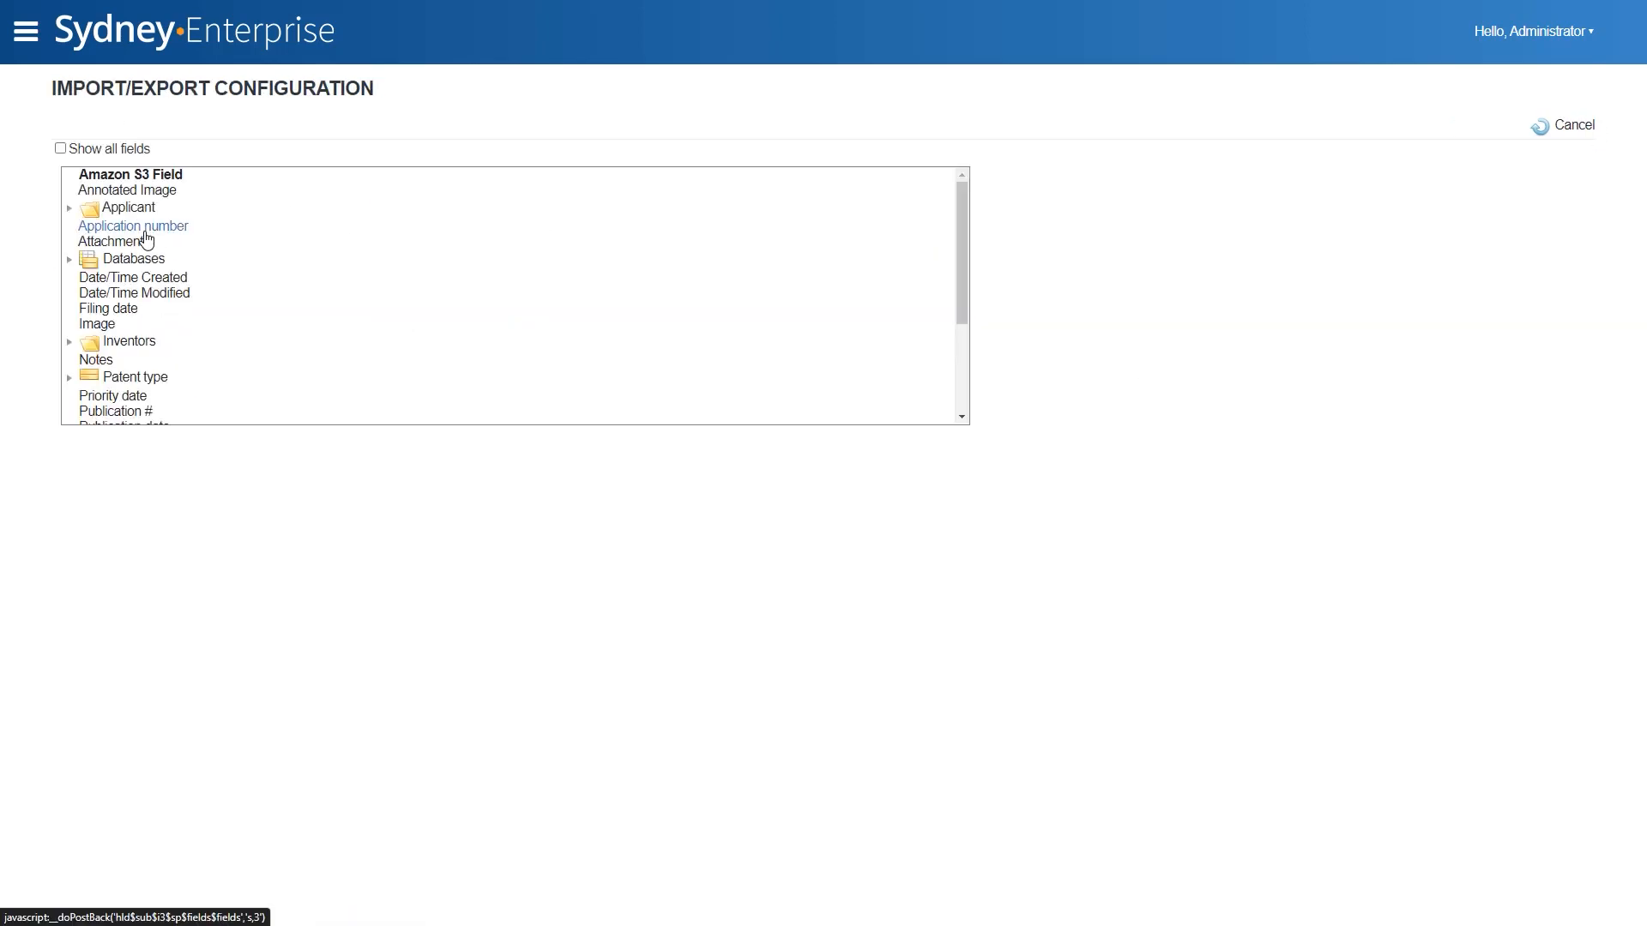
{"action": "left_click", "coordinate": [72, 343]}
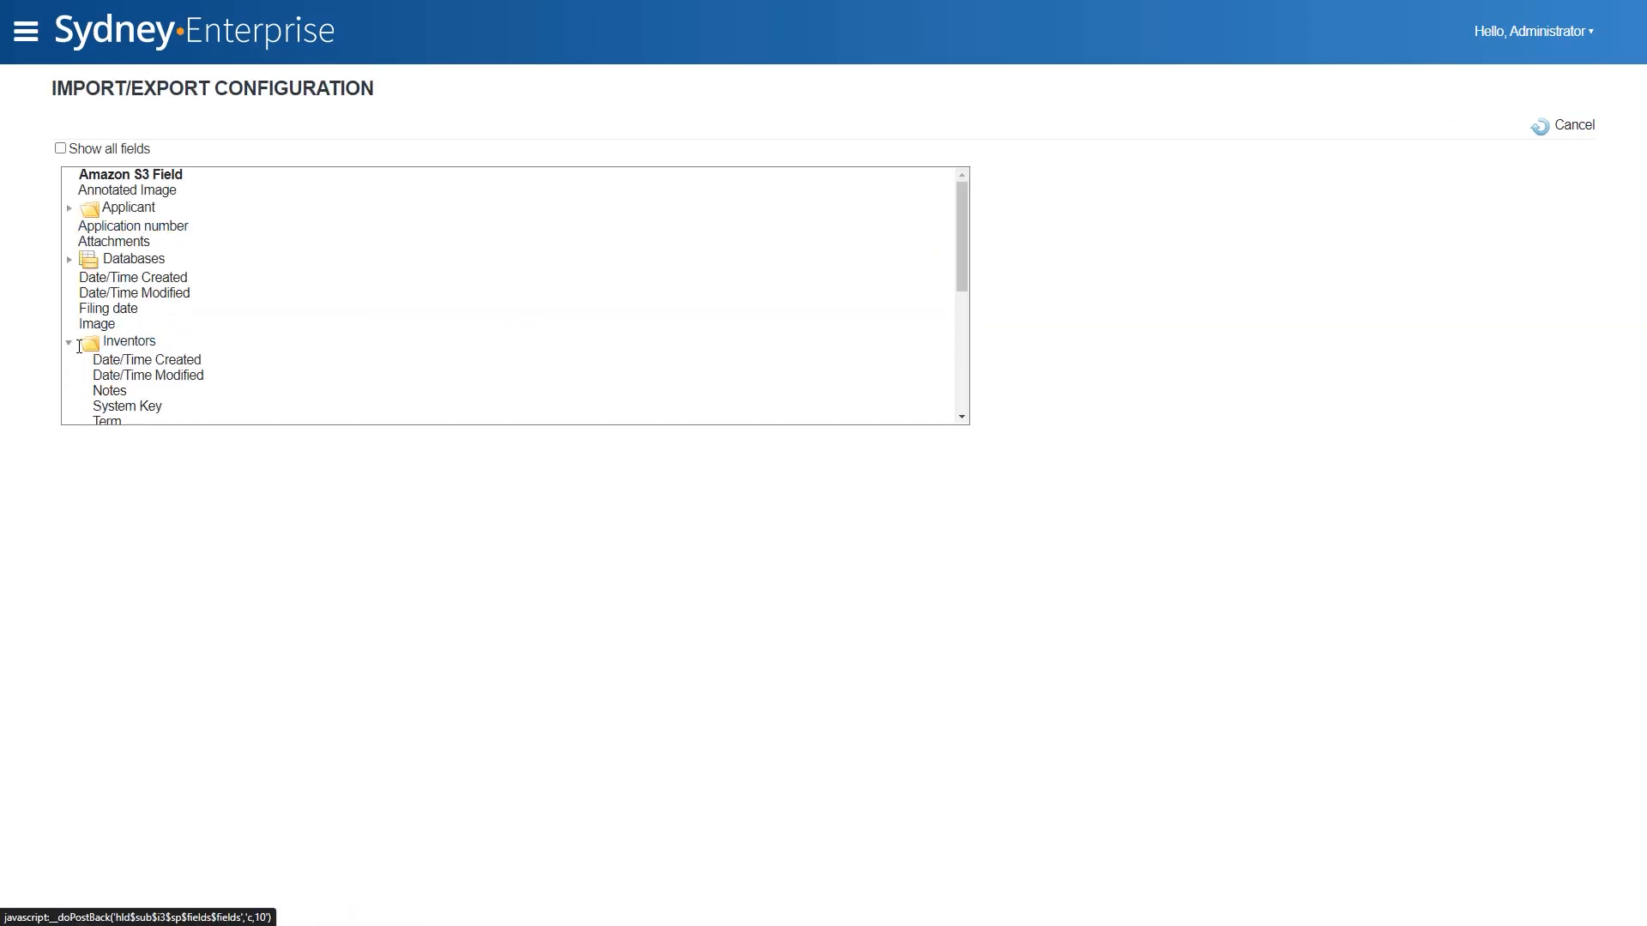
{"action": "left_click", "coordinate": [107, 422]}
{"action": "left_click", "coordinate": [415, 179]}
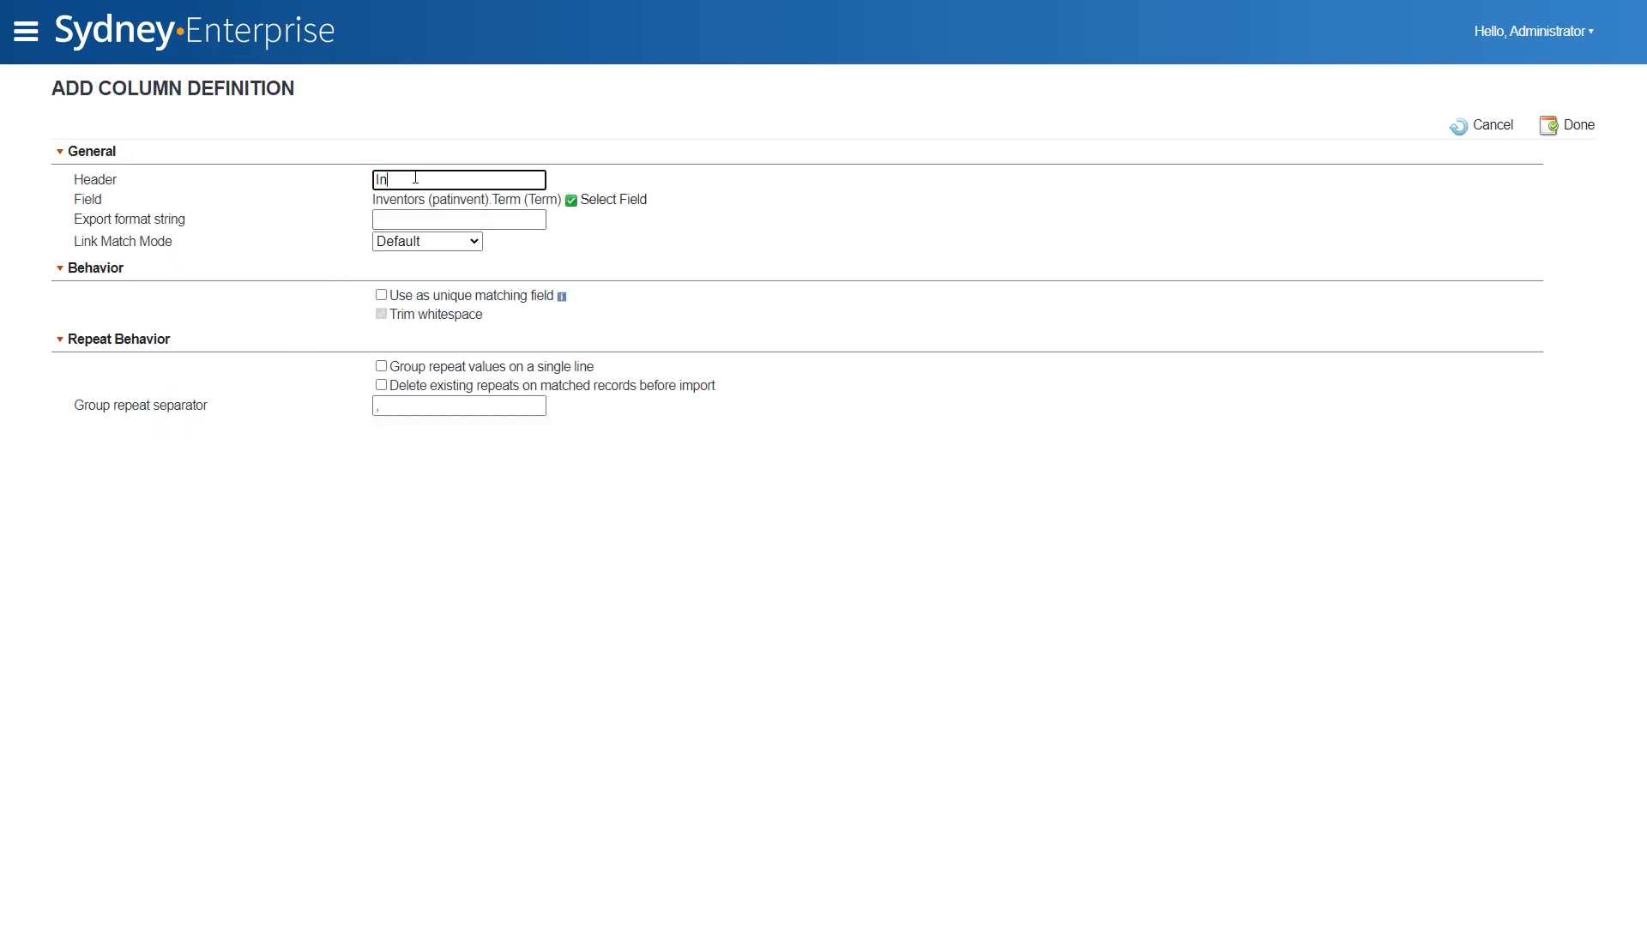
{"action": "left_click", "coordinate": [381, 366]}
{"action": "left_click", "coordinate": [1575, 126]}
- Add a column for the patent record's own Notes field with the header "Notes"
{"action": "left_click", "coordinate": [193, 159]}
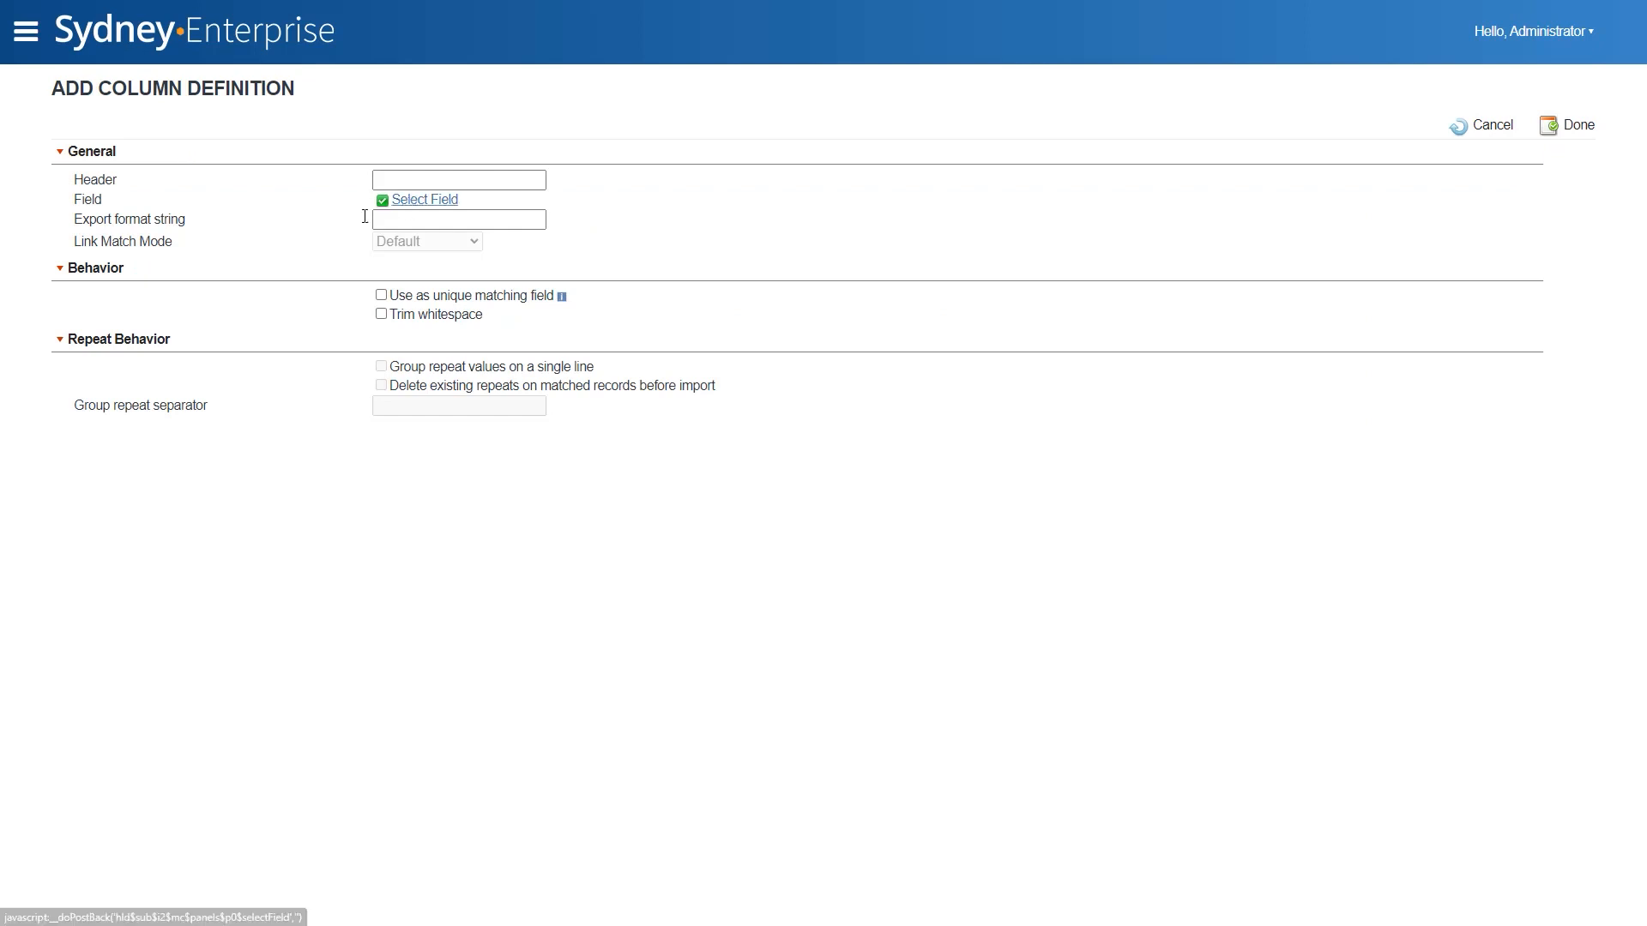
{"action": "left_click", "coordinate": [403, 200]}
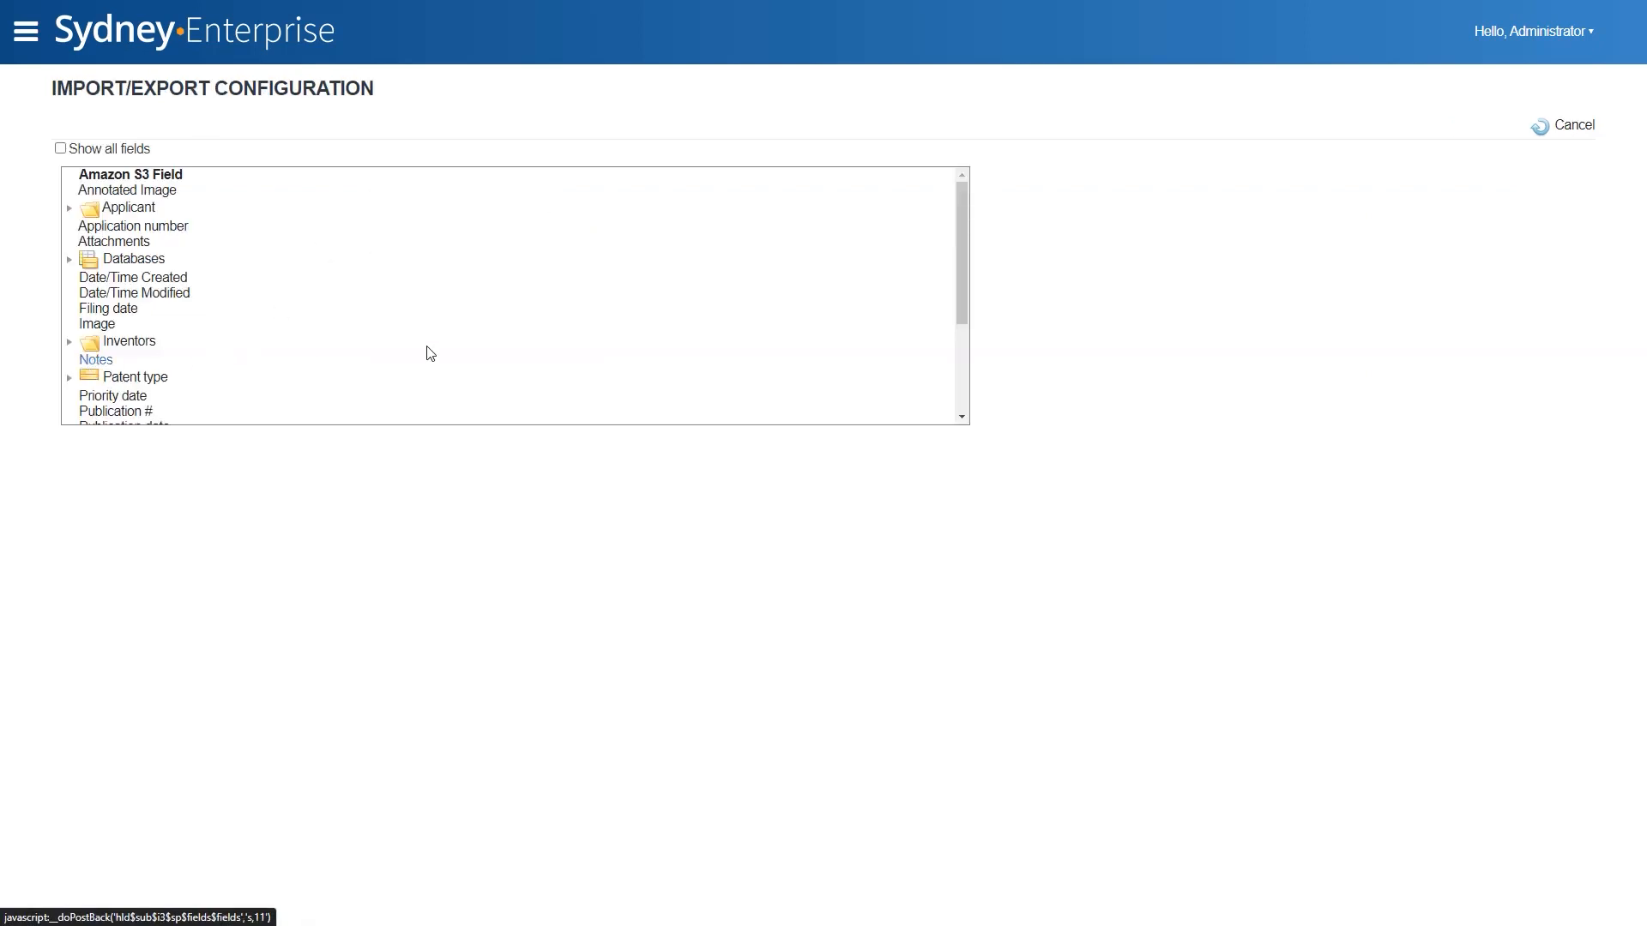
{"action": "left_click", "coordinate": [94, 360]}
{"action": "left_click", "coordinate": [466, 182]}
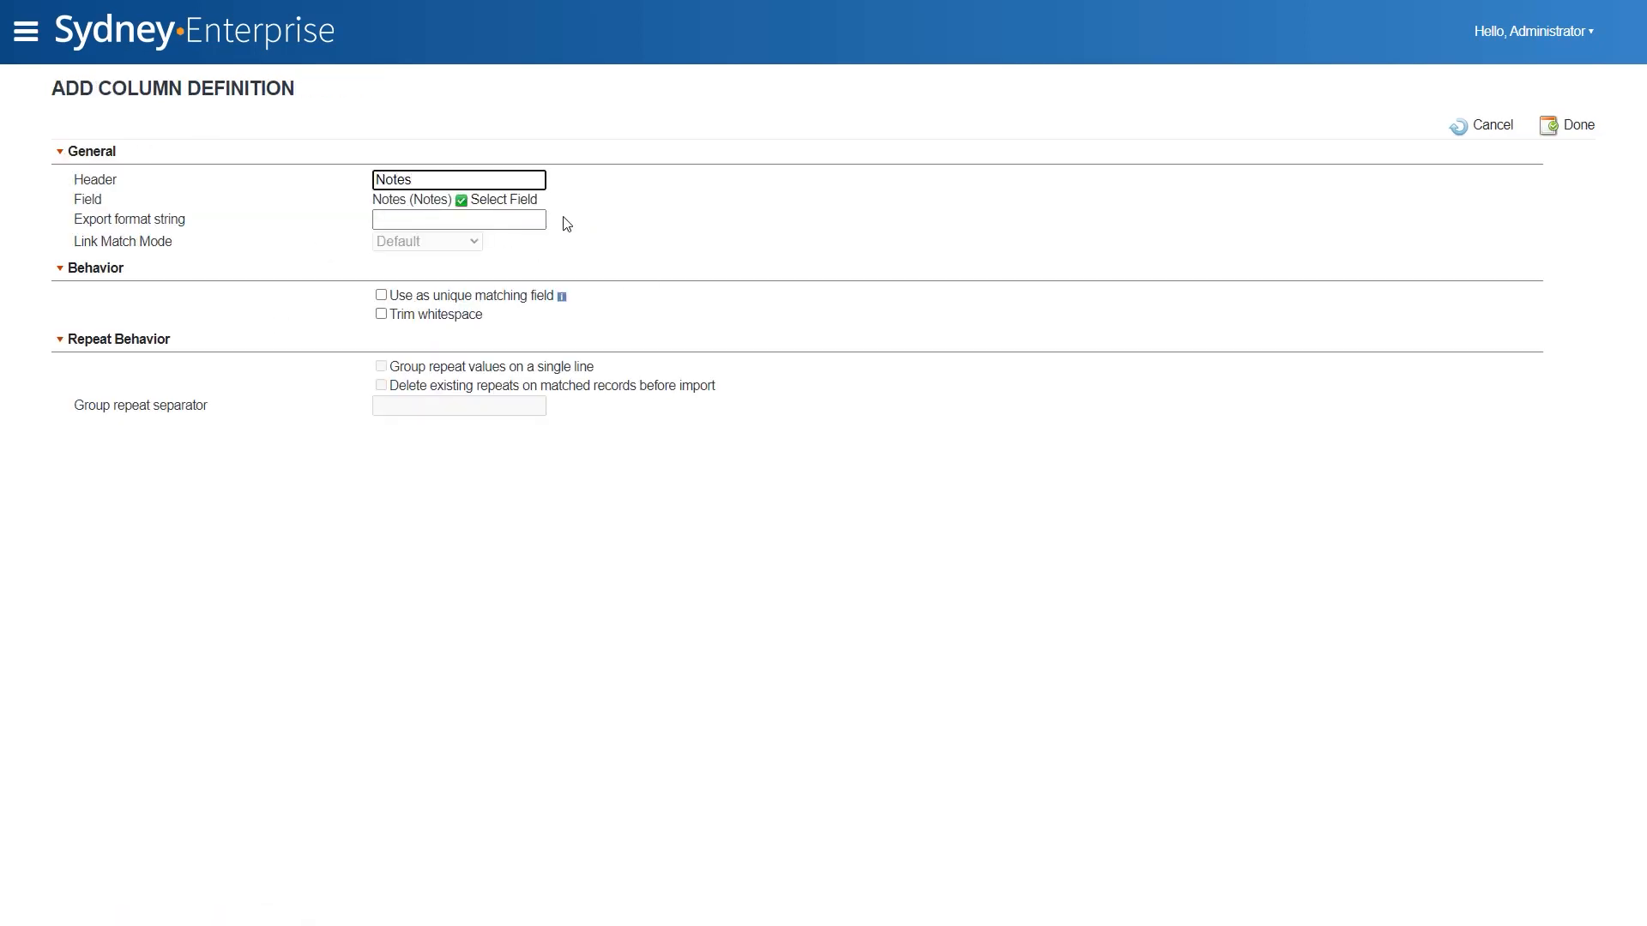
{"action": "left_click", "coordinate": [1575, 125]}
- Add a column for the Code Description of the Patent type field with the header "Patent type"
{"action": "left_click", "coordinate": [210, 159]}
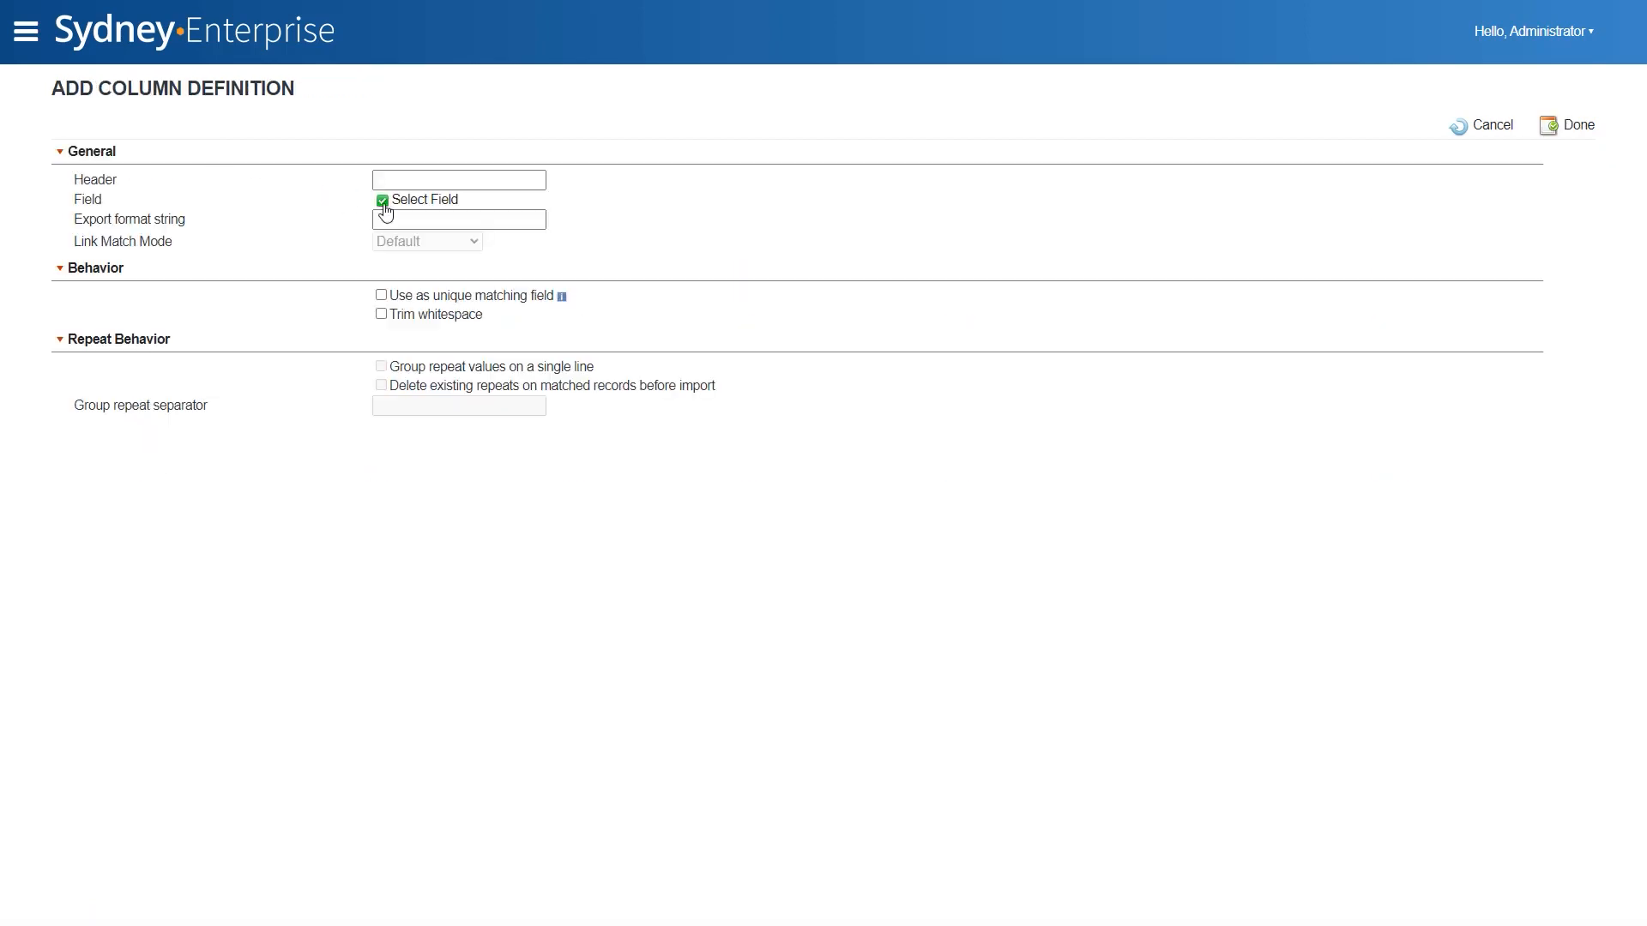
{"action": "left_click", "coordinate": [421, 200]}
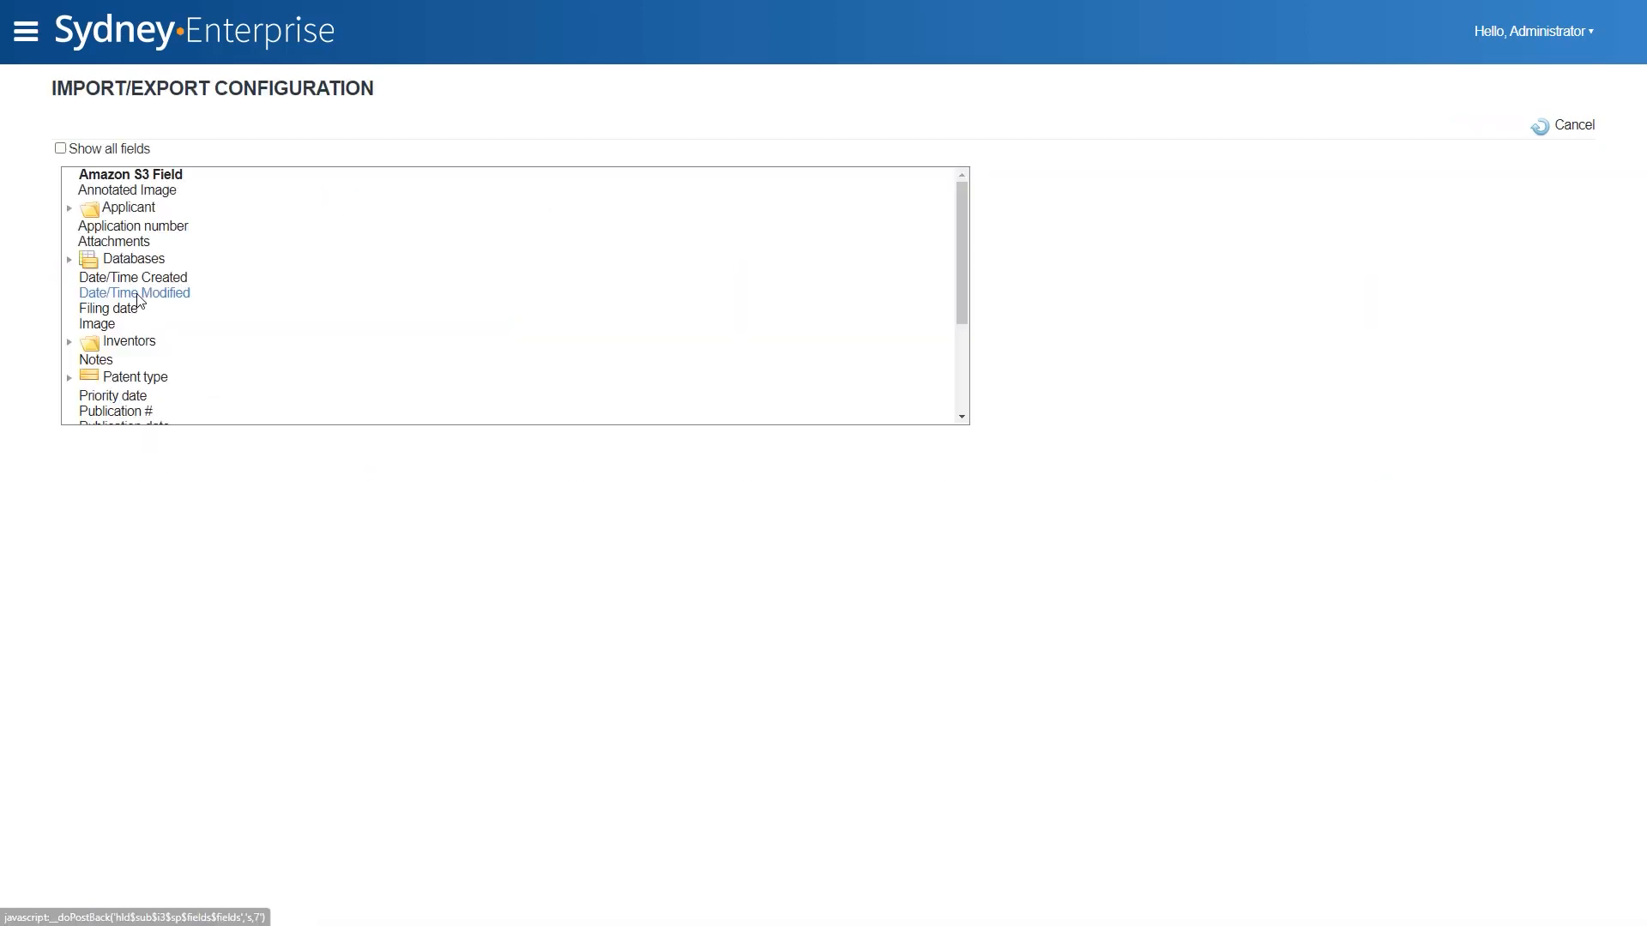
{"action": "left_click", "coordinate": [69, 378]}
{"action": "left_click", "coordinate": [172, 413]}
{"action": "left_click", "coordinate": [456, 180]}
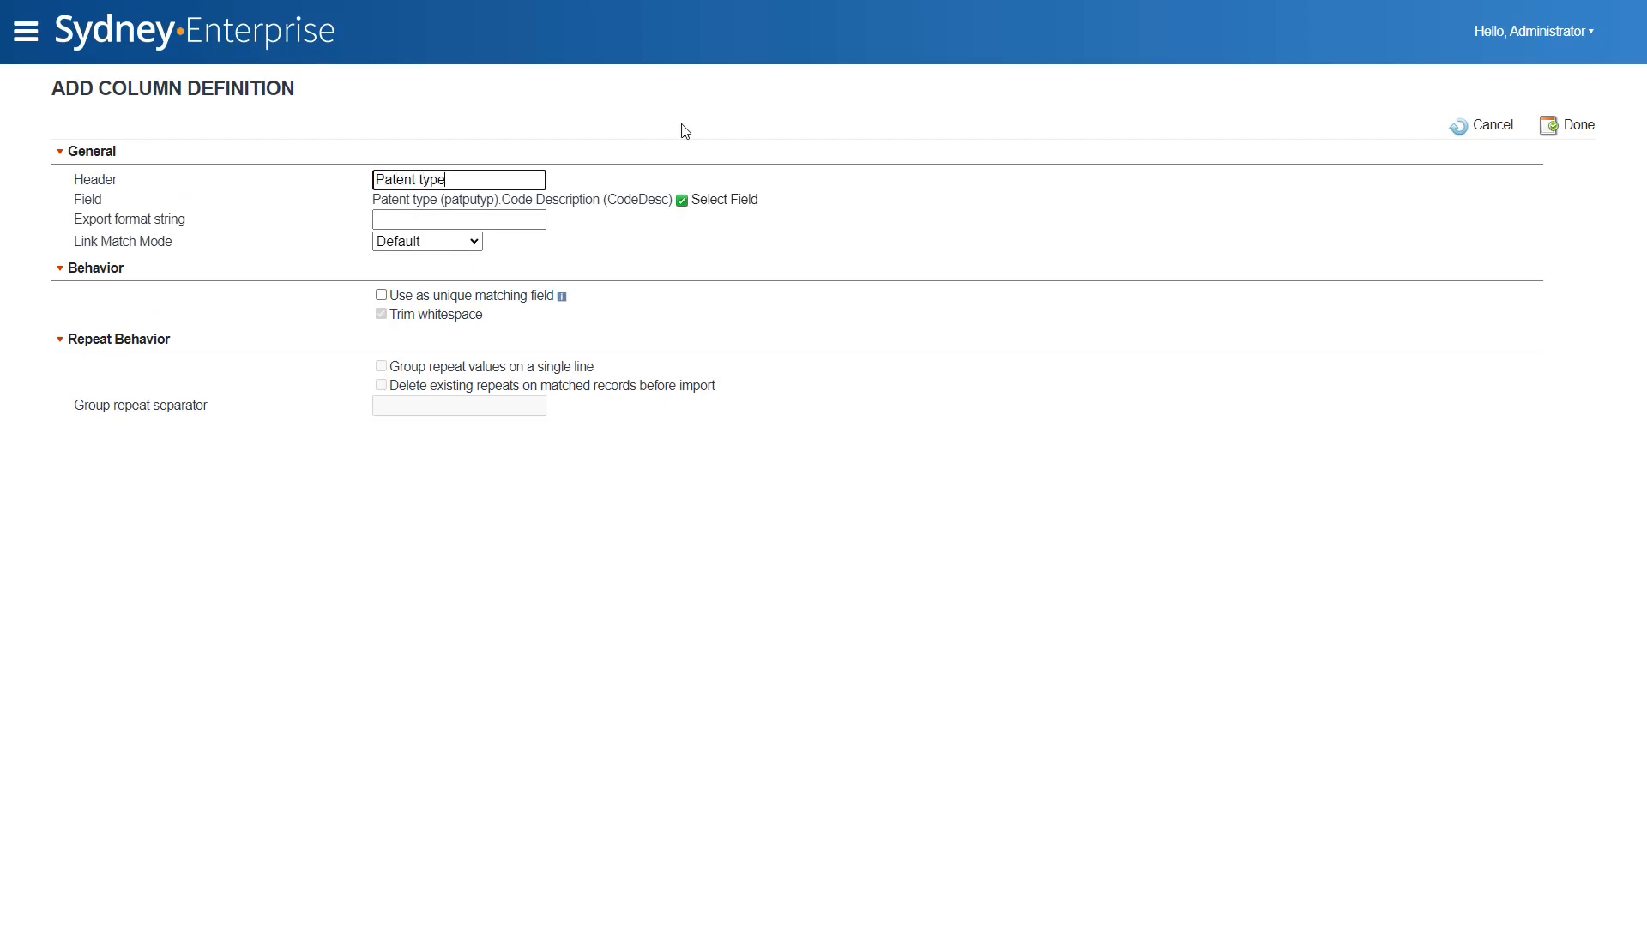
{"action": "left_click", "coordinate": [1575, 125]}
- Add a column for the Priority date field with the header "Priority date"
{"action": "left_click", "coordinate": [195, 153]}
{"action": "left_click", "coordinate": [427, 218]}
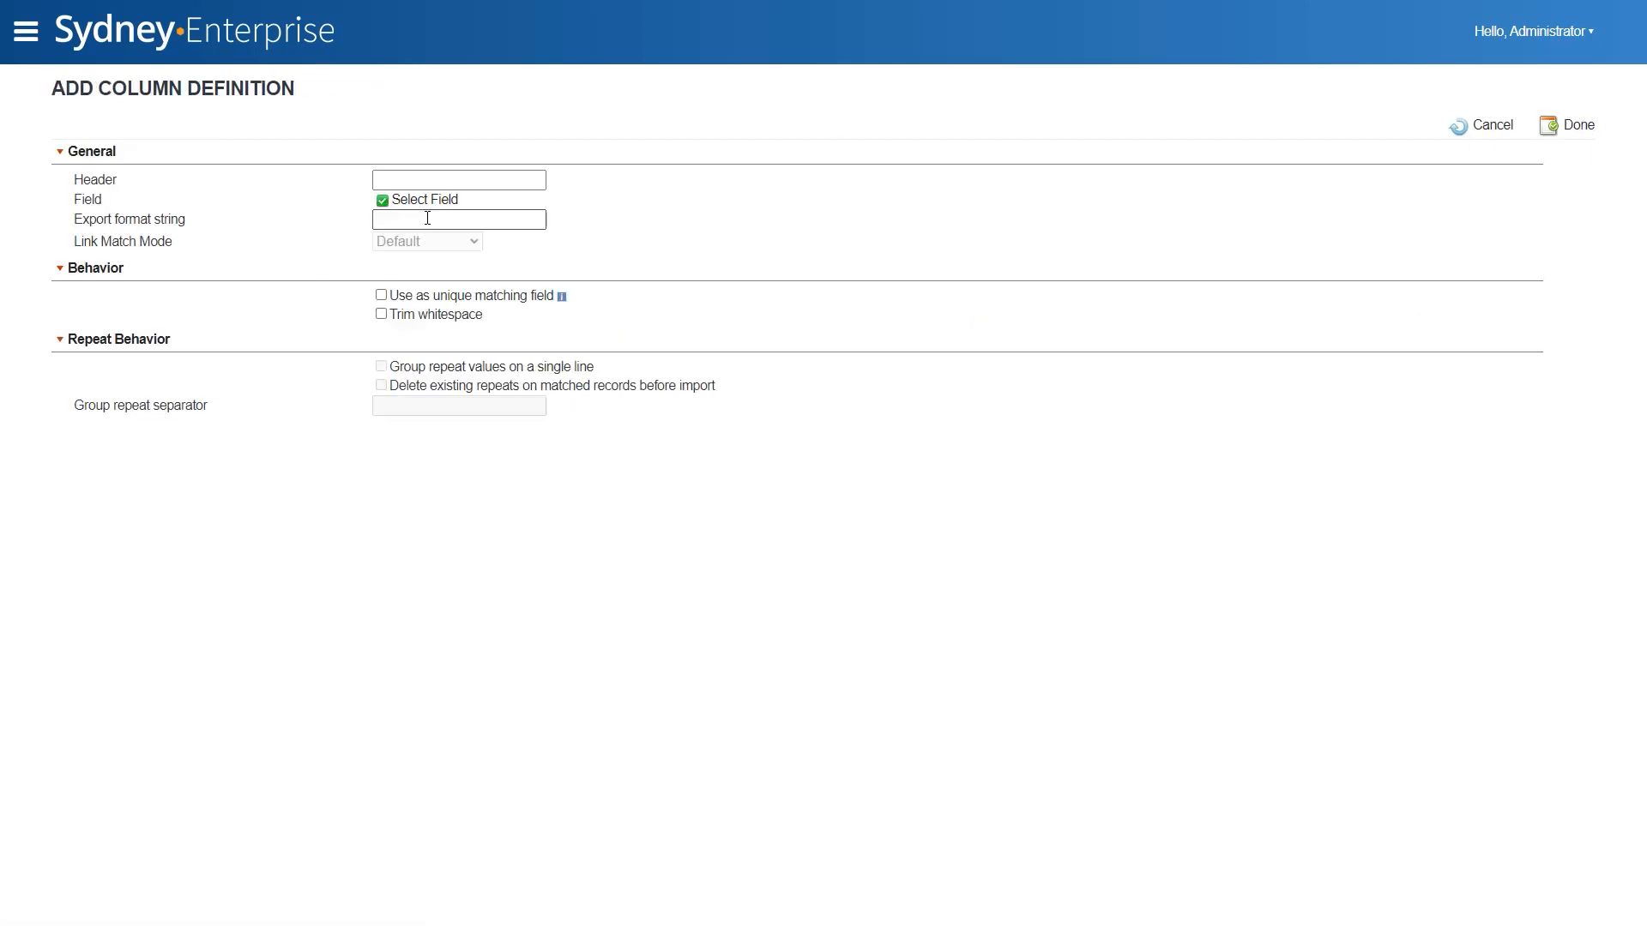
{"action": "left_click", "coordinate": [425, 199]}
{"action": "left_click", "coordinate": [137, 396]}
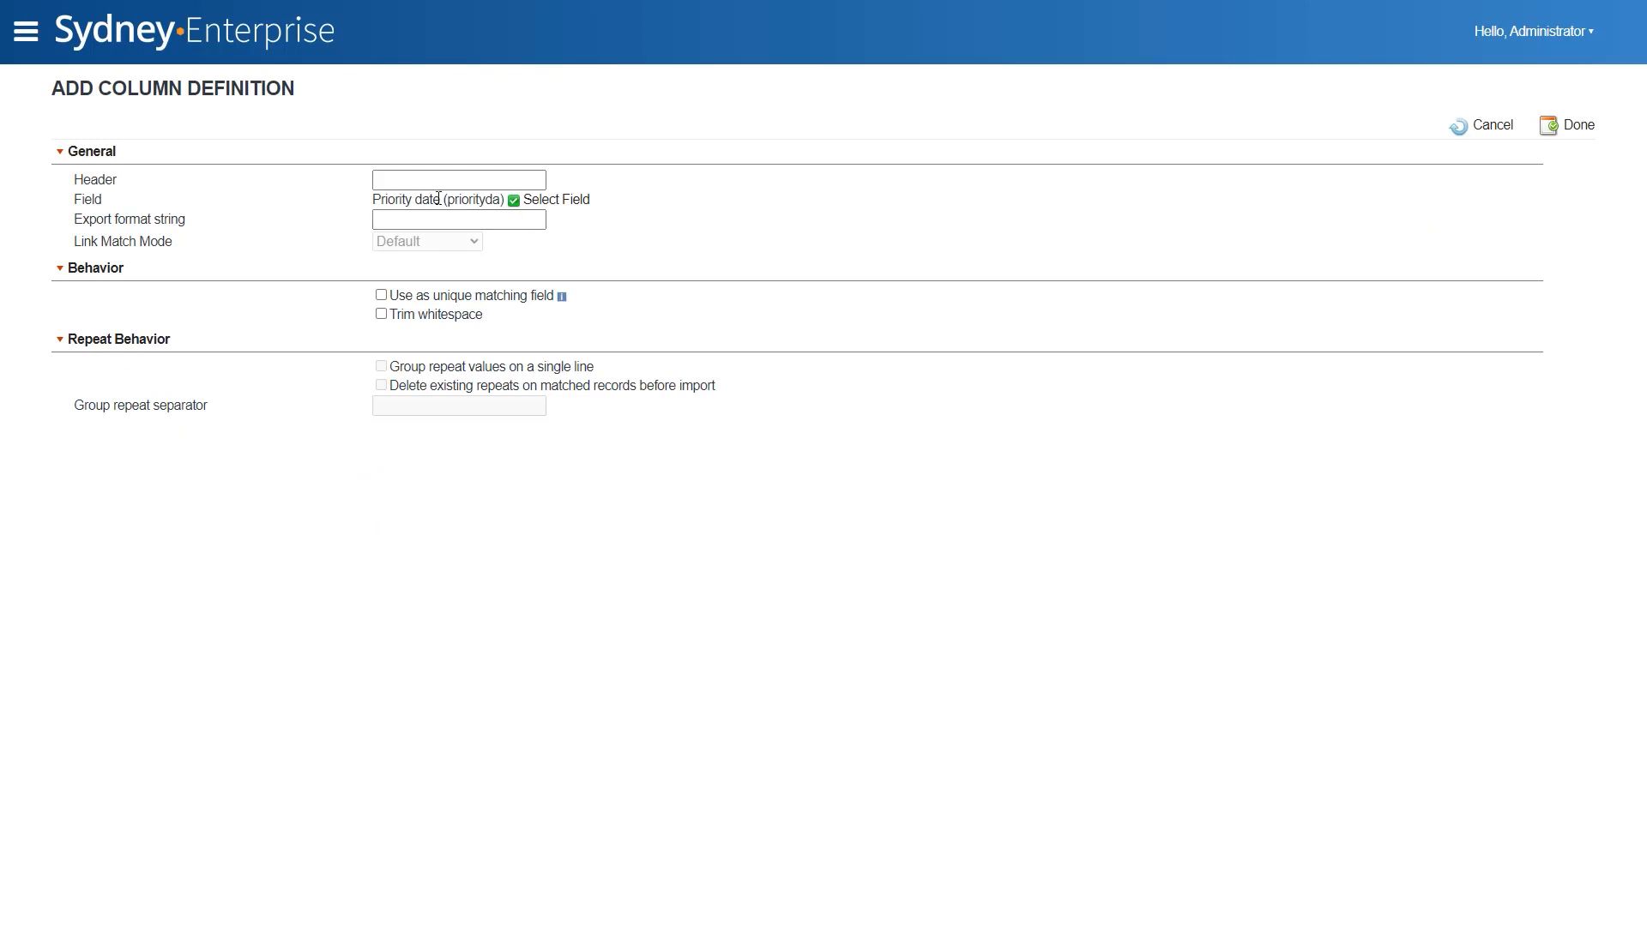
{"action": "left_click_drag", "start_coordinate": [439, 199], "coordinate": [515, 175]}
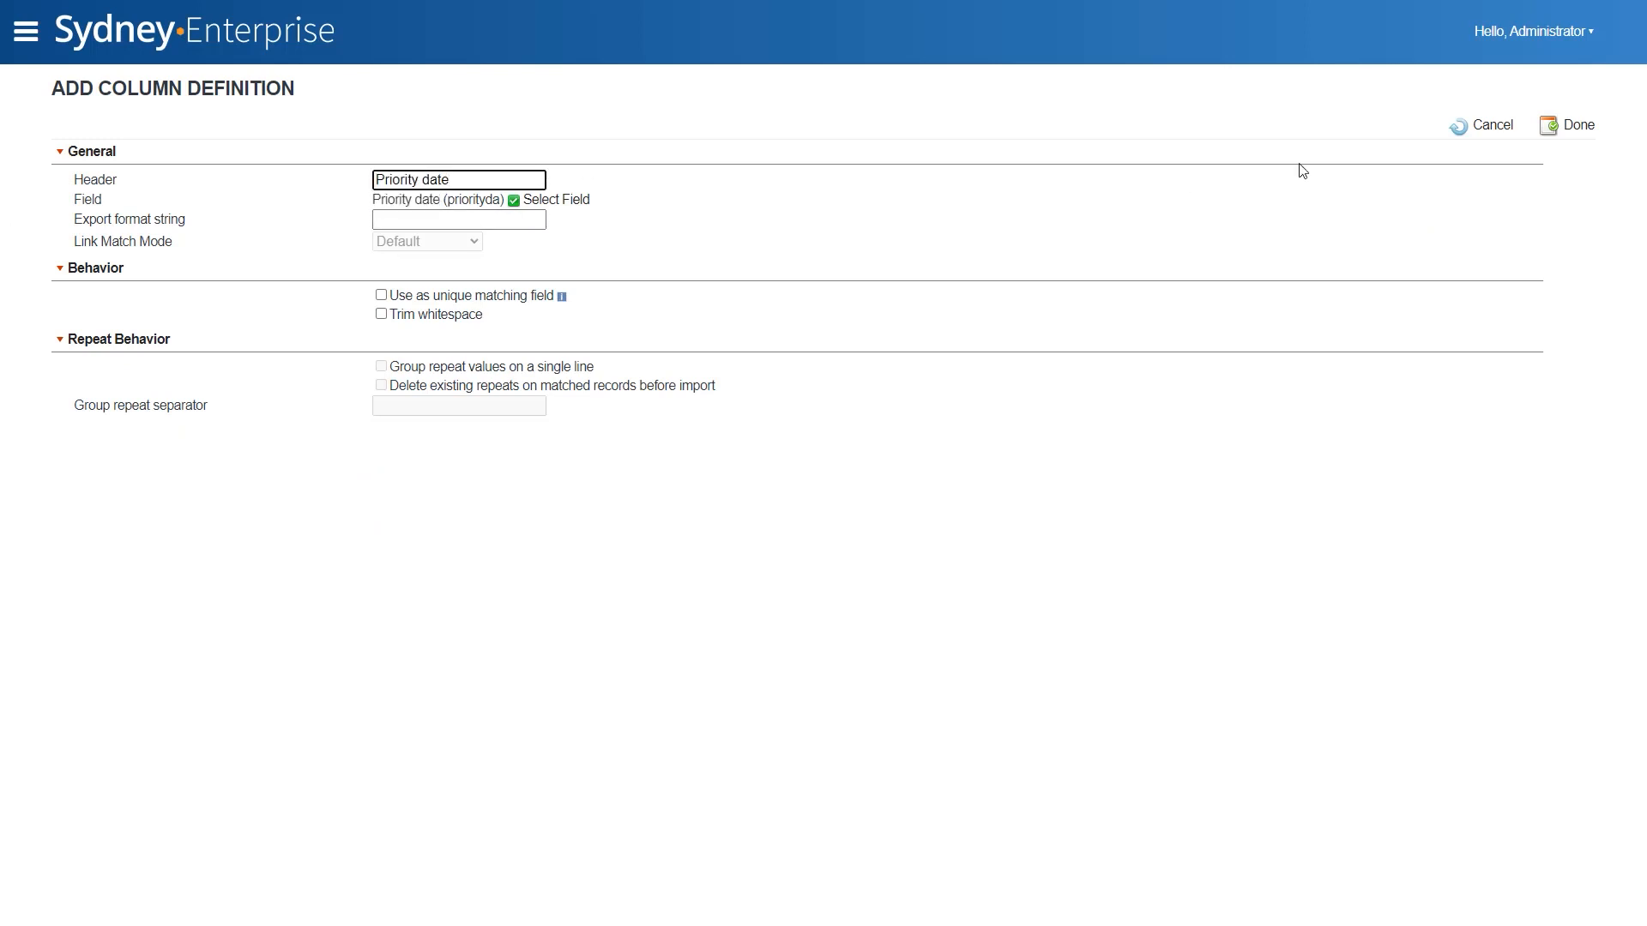
{"action": "left_click", "coordinate": [1481, 129]}
- Add a column for the Publication # field with the header "Publication #"
{"action": "left_click", "coordinate": [178, 151]}
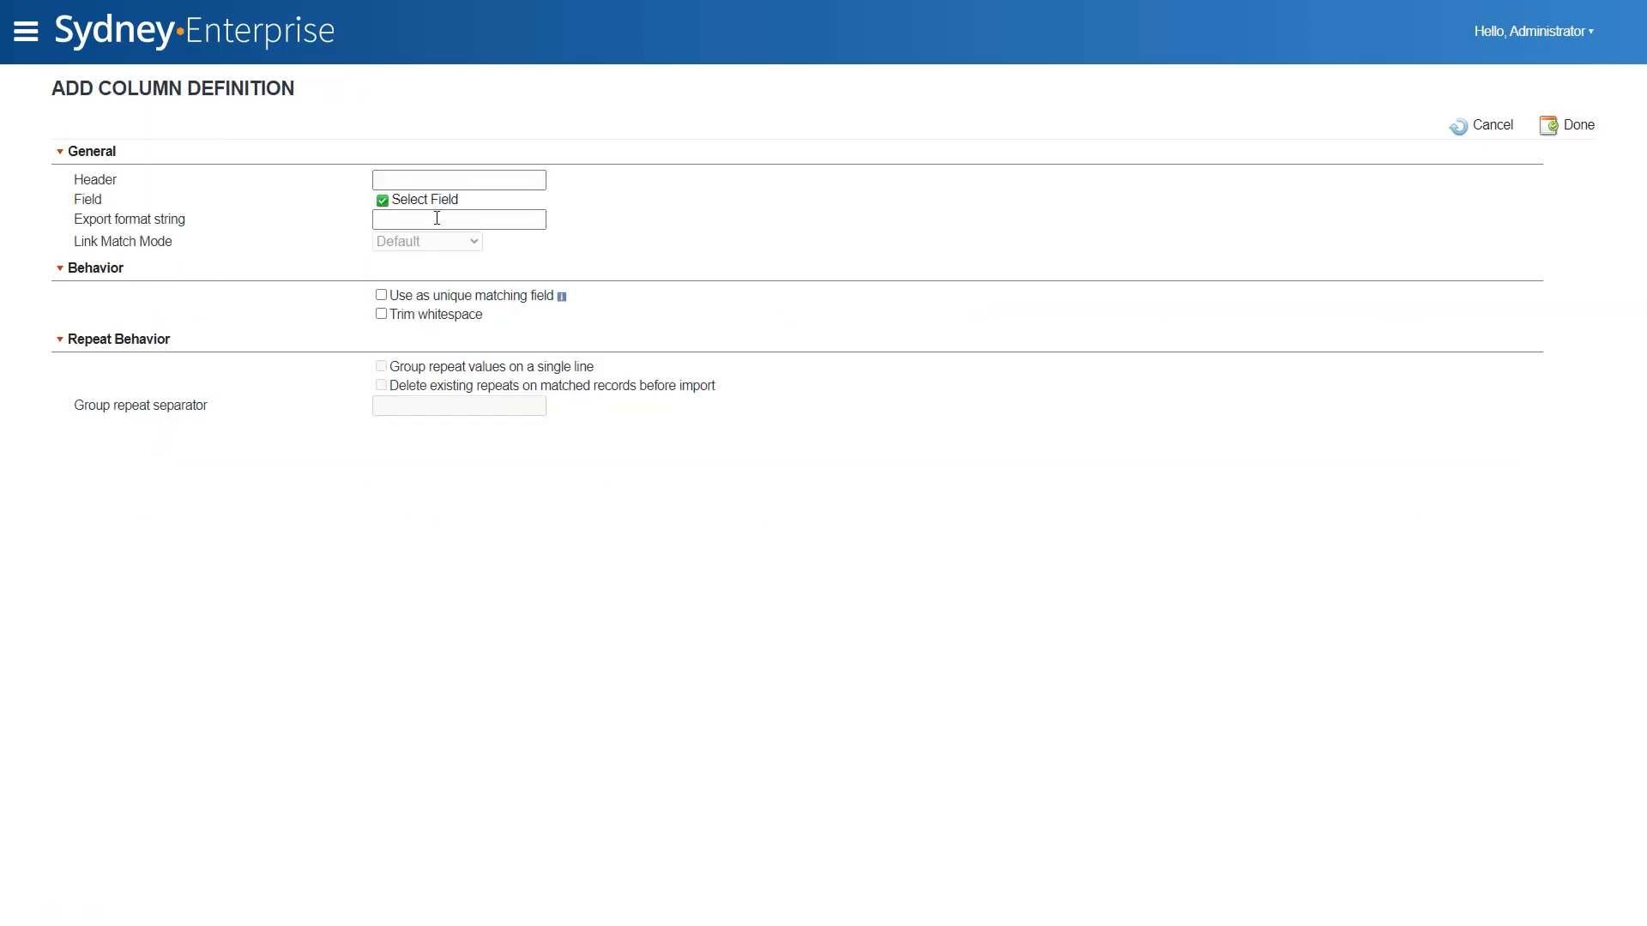
{"action": "left_click", "coordinate": [425, 199]}
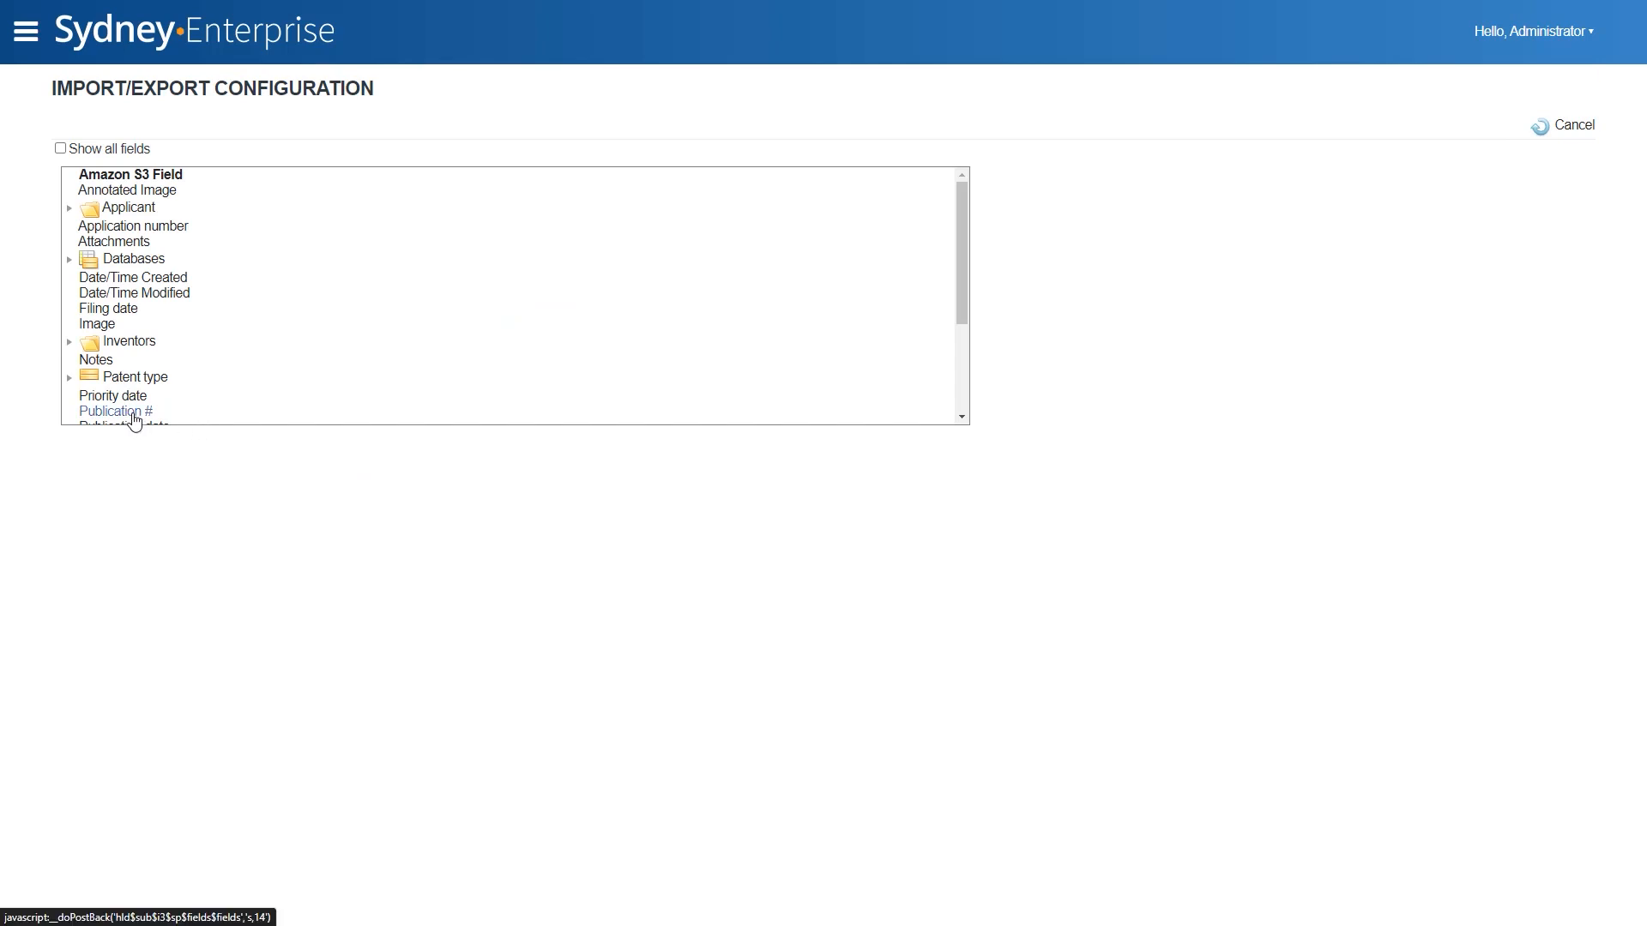
{"action": "left_click", "coordinate": [130, 414]}
{"action": "mouse_move", "coordinate": [446, 200]}
{"action": "left_mouse_down"}
{"action": "mouse_move", "coordinate": [375, 204]}
{"action": "mouse_move", "coordinate": [428, 181]}
{"action": "left_mouse_up"}
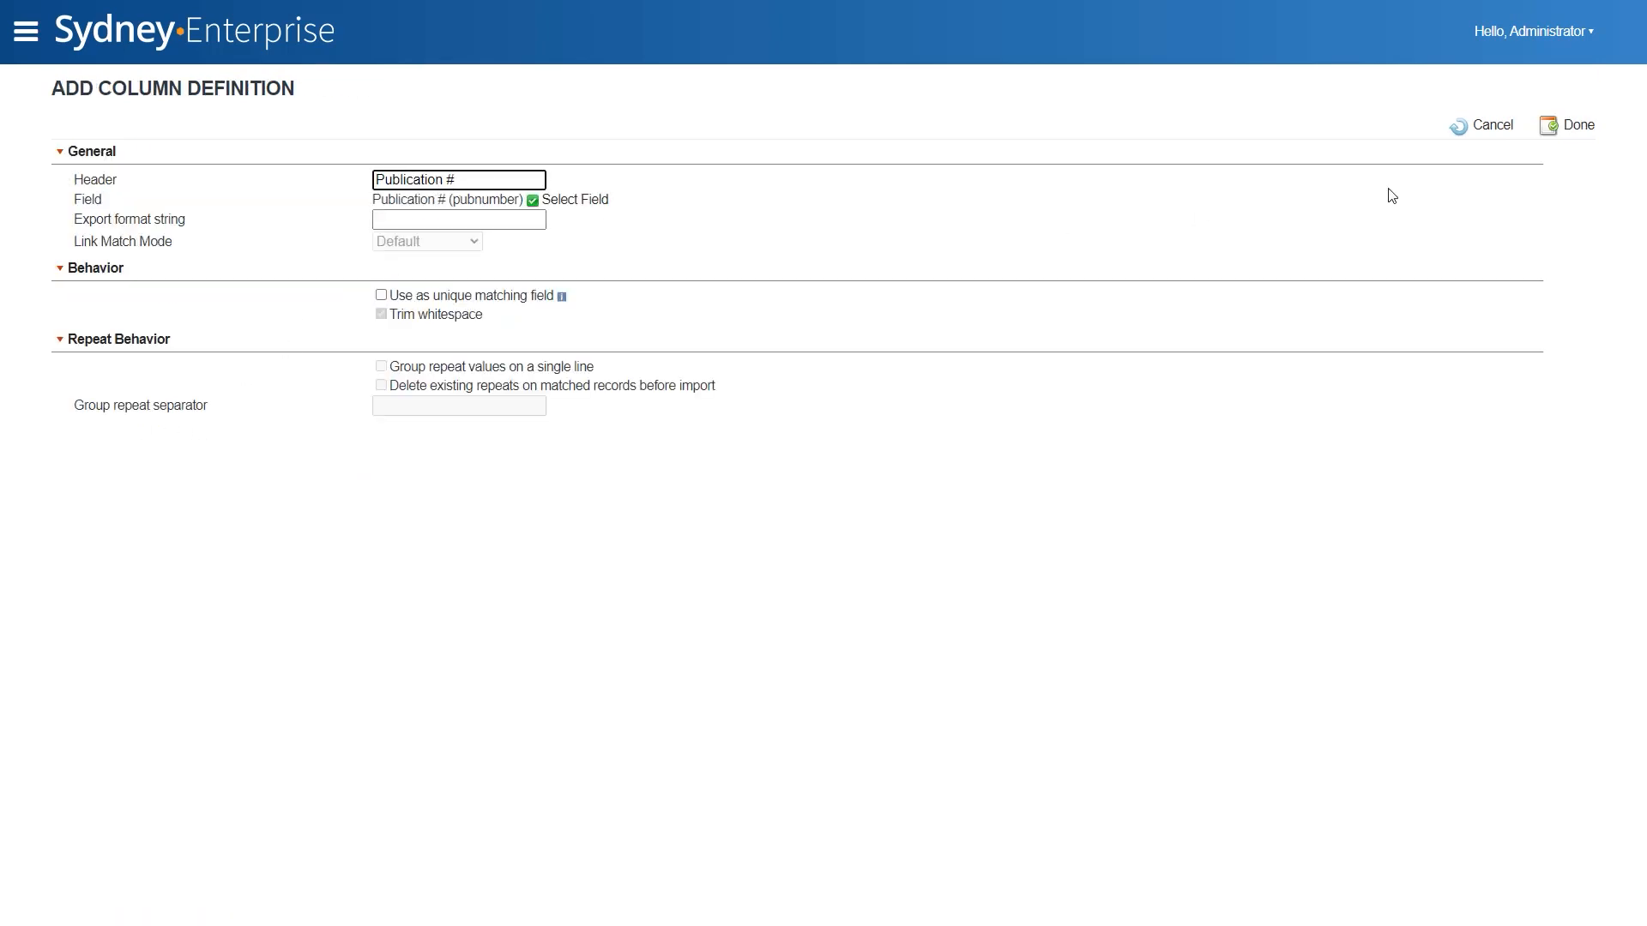
{"action": "left_click", "coordinate": [1559, 125]}
- Add a column for the Publication date field with the header "Publication date"
{"action": "left_click", "coordinate": [176, 152]}
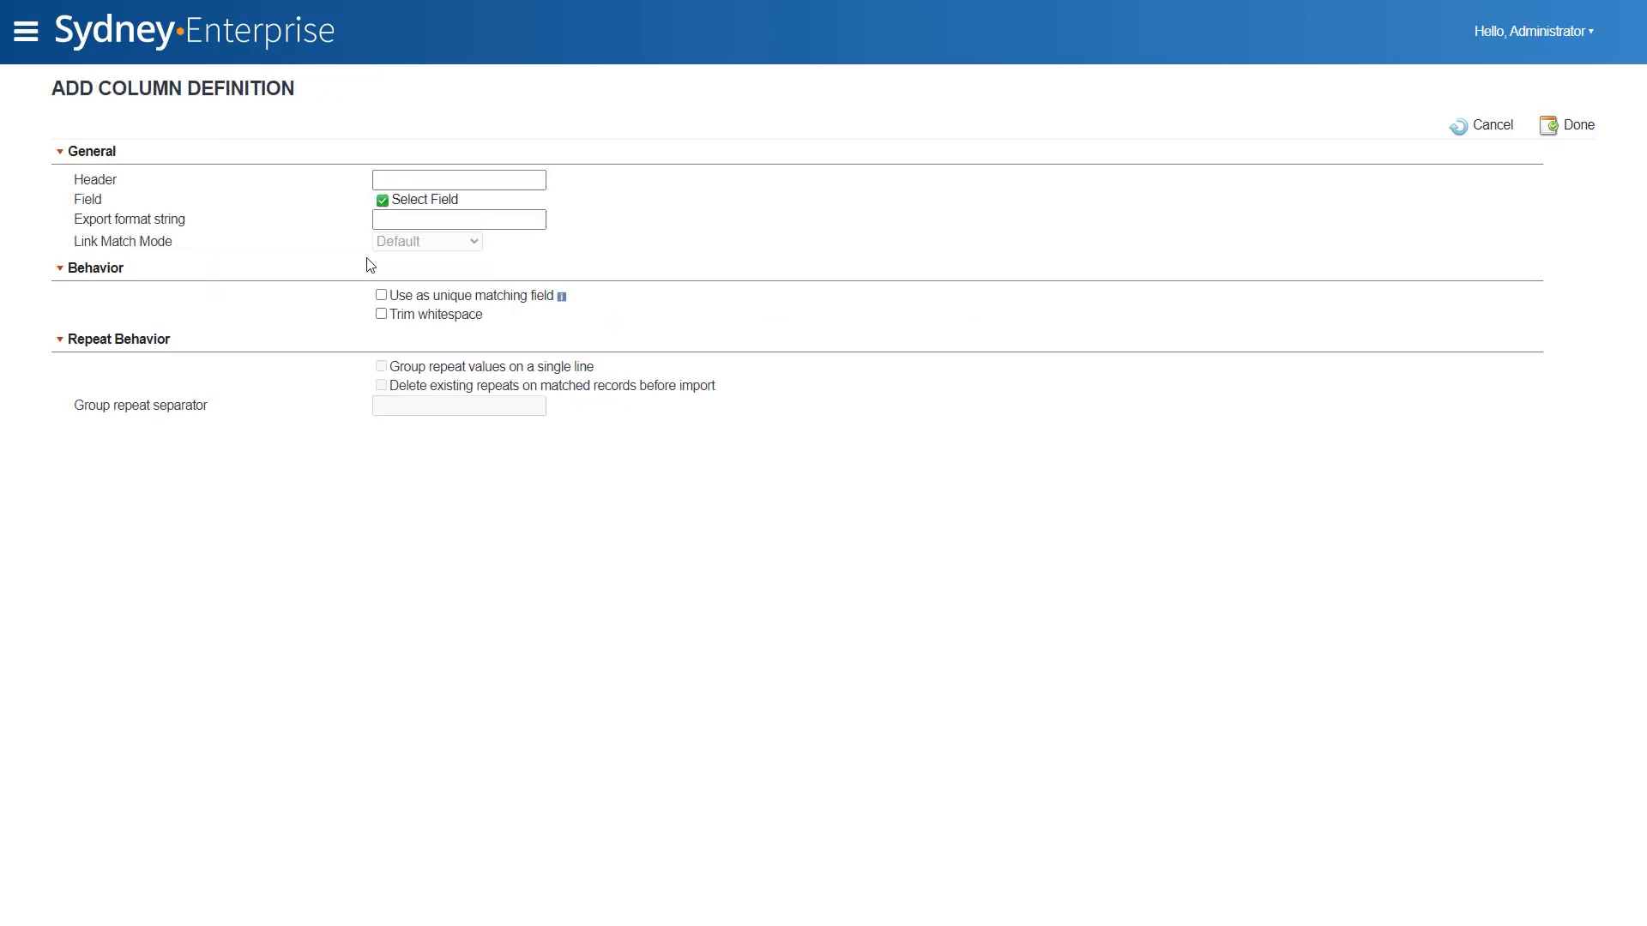
{"action": "left_click", "coordinate": [413, 201]}
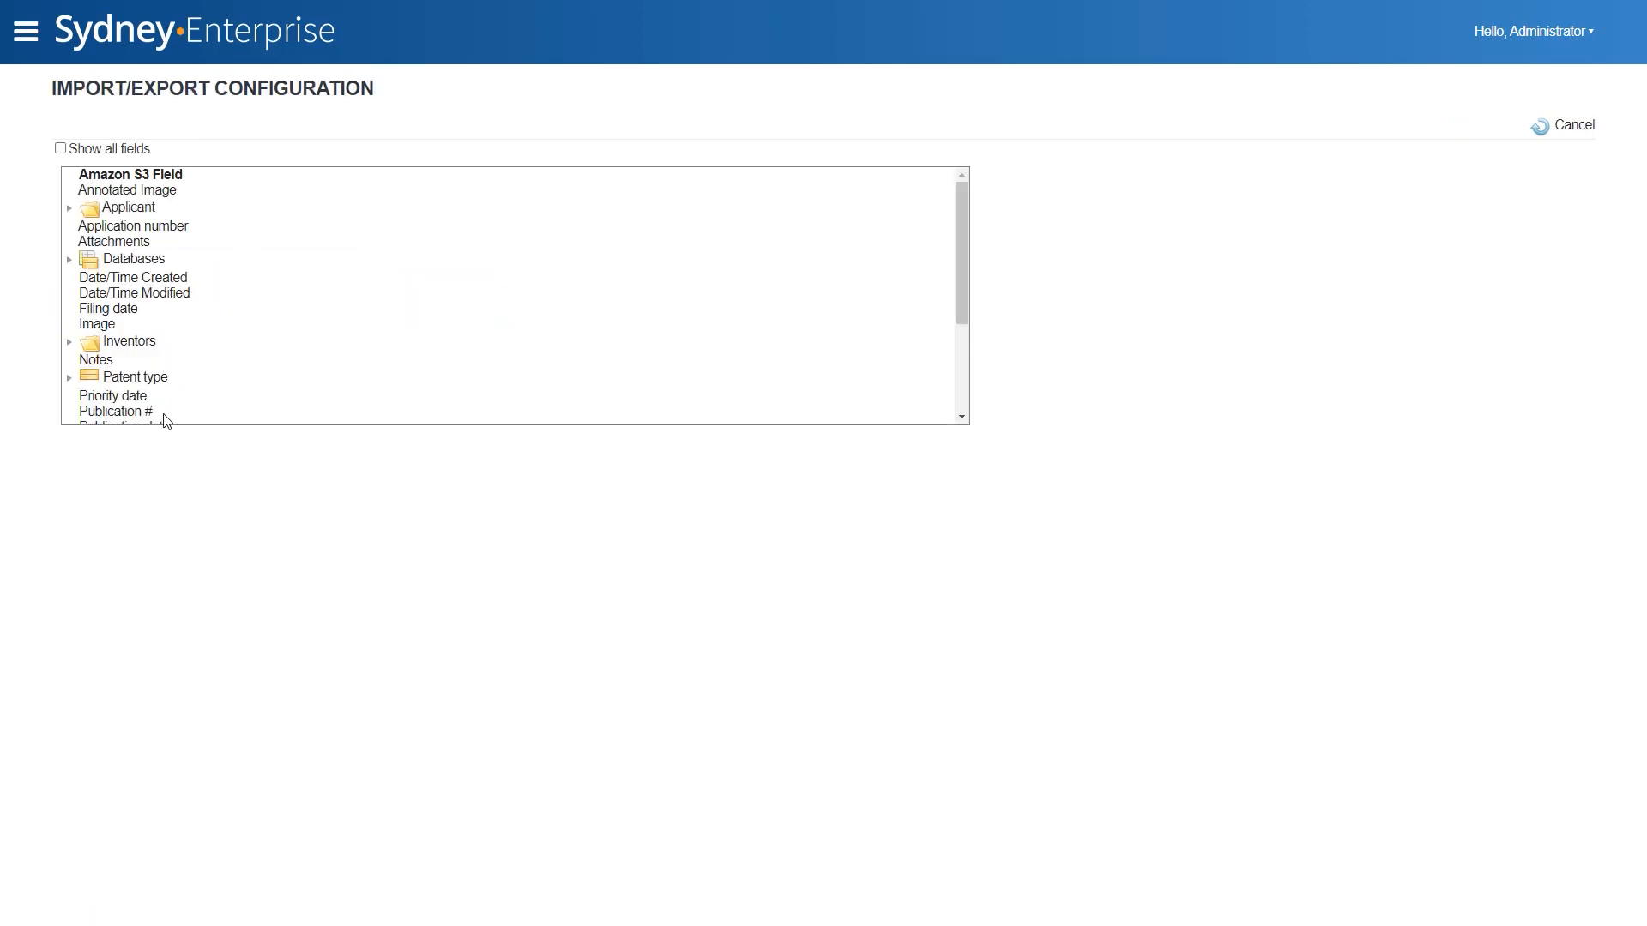
{"action": "scroll", "coordinate": [162, 377], "scroll_direction": "down", "scroll_amount": 2}
{"action": "left_click", "coordinate": [184, 336]}
{"action": "left_click_drag", "start_coordinate": [451, 199], "coordinate": [372, 200]}
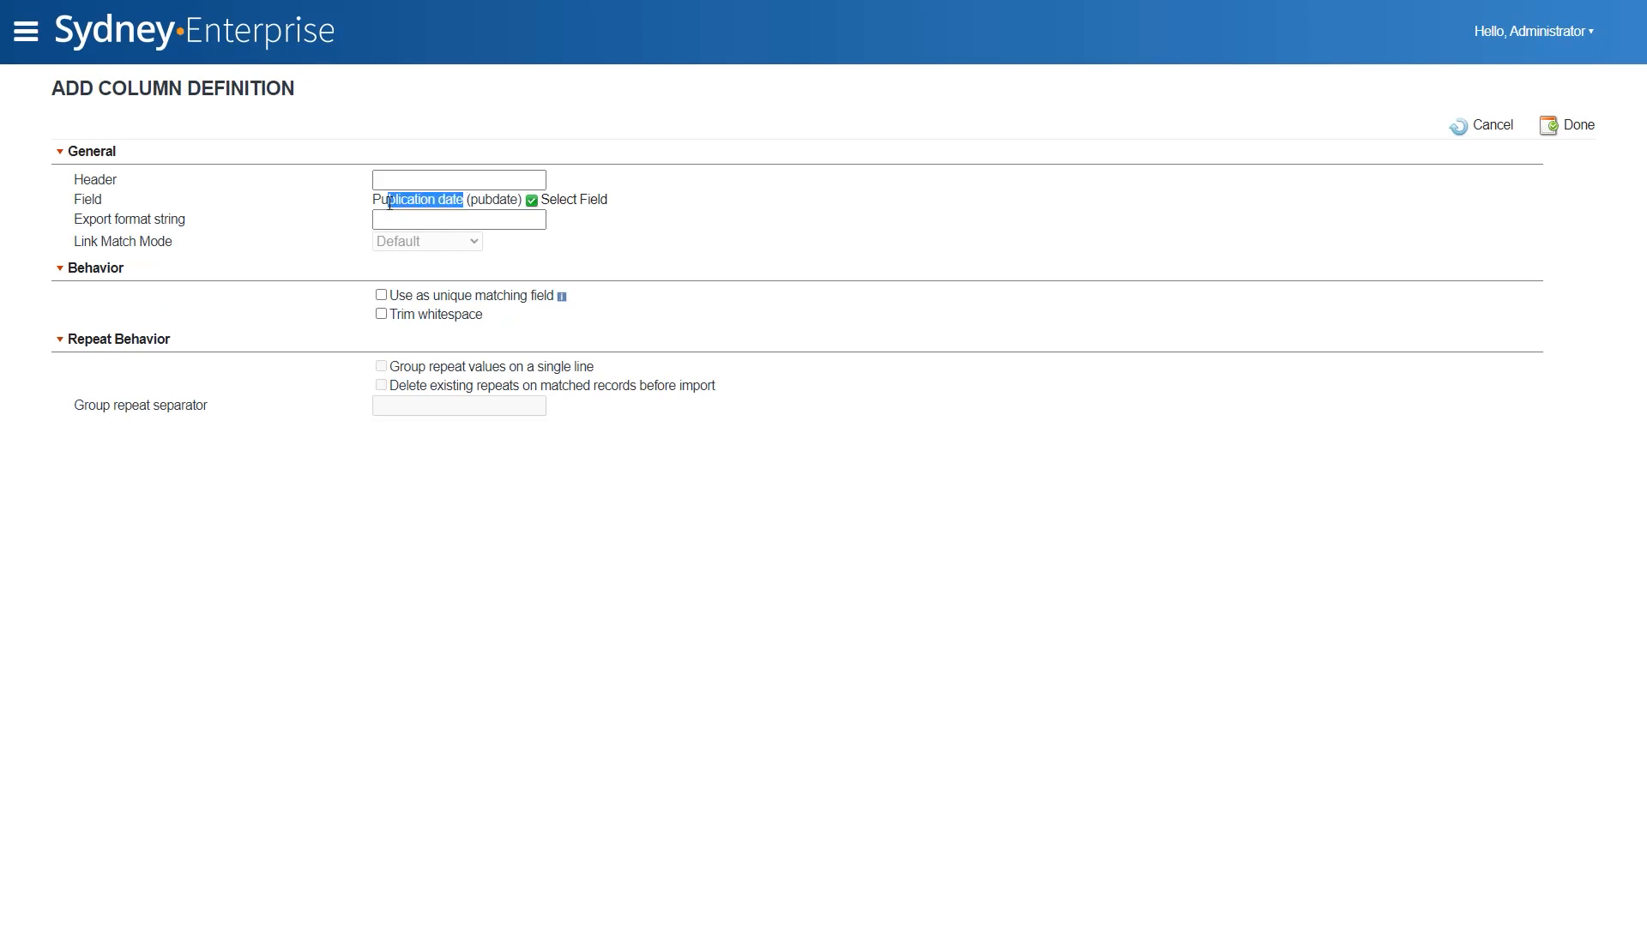
{"action": "key", "text": "ctrl+c"}
{"action": "left_click", "coordinate": [419, 179]}
{"action": "key", "text": "ctrl+v"}
{"action": "left_click", "coordinate": [1575, 126]}
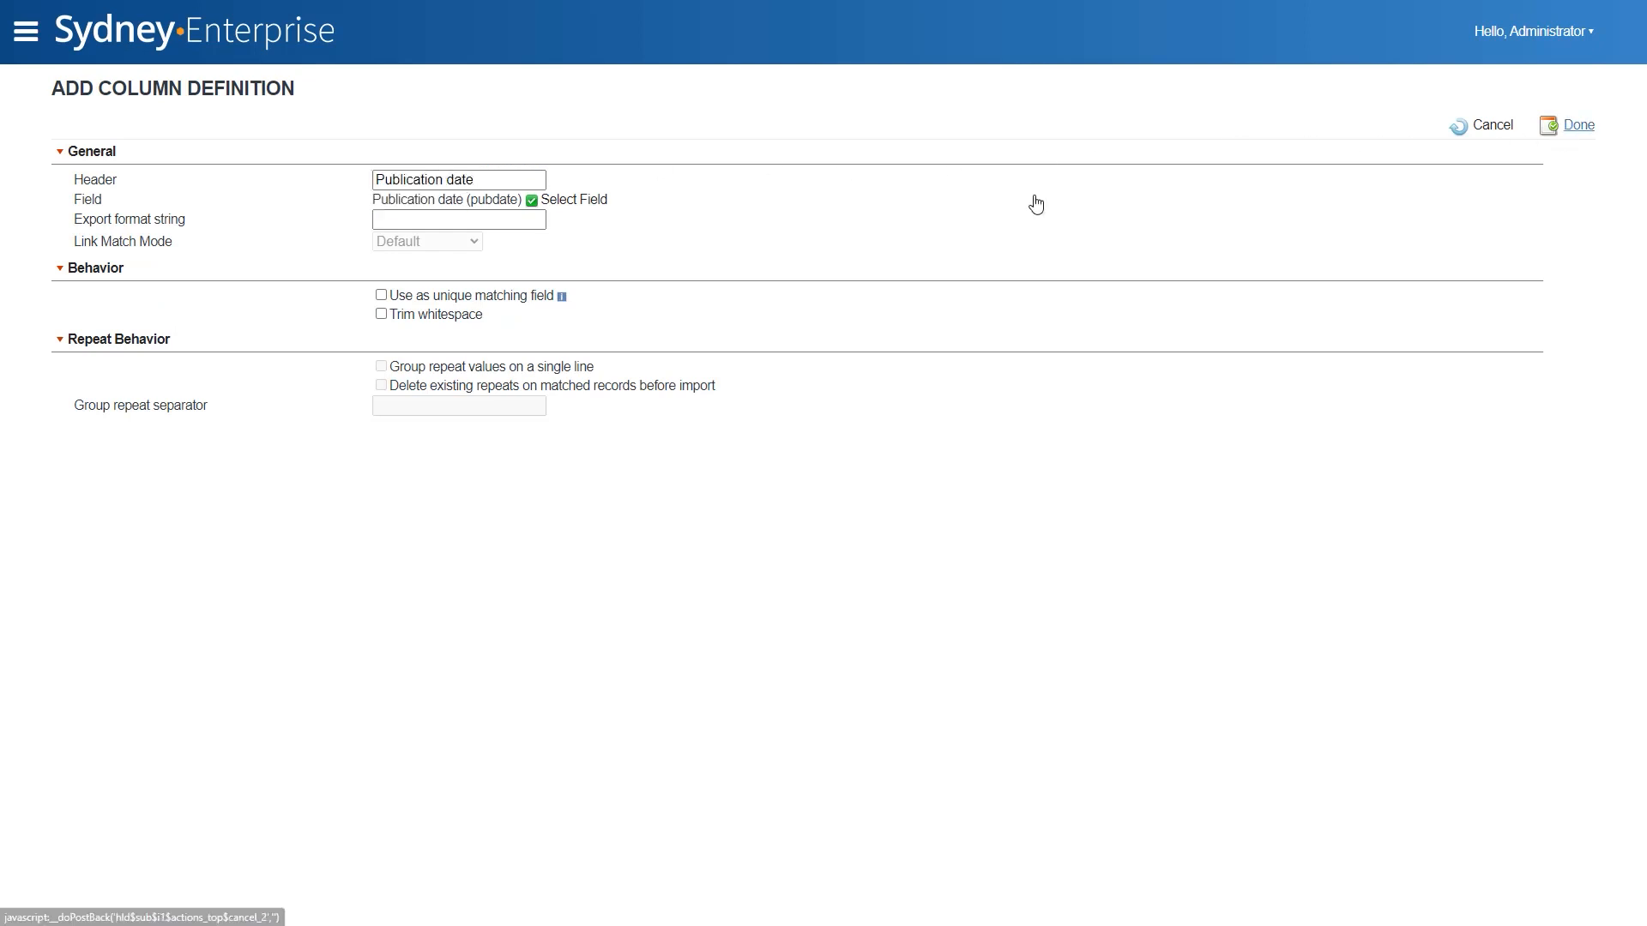
- Add a column for the Subject Term field with the header "Subject" and group its repeat values on a single line
{"action": "left_click", "coordinate": [190, 151]}
{"action": "scroll", "coordinate": [224, 312], "scroll_direction": "down", "scroll_amount": 2}
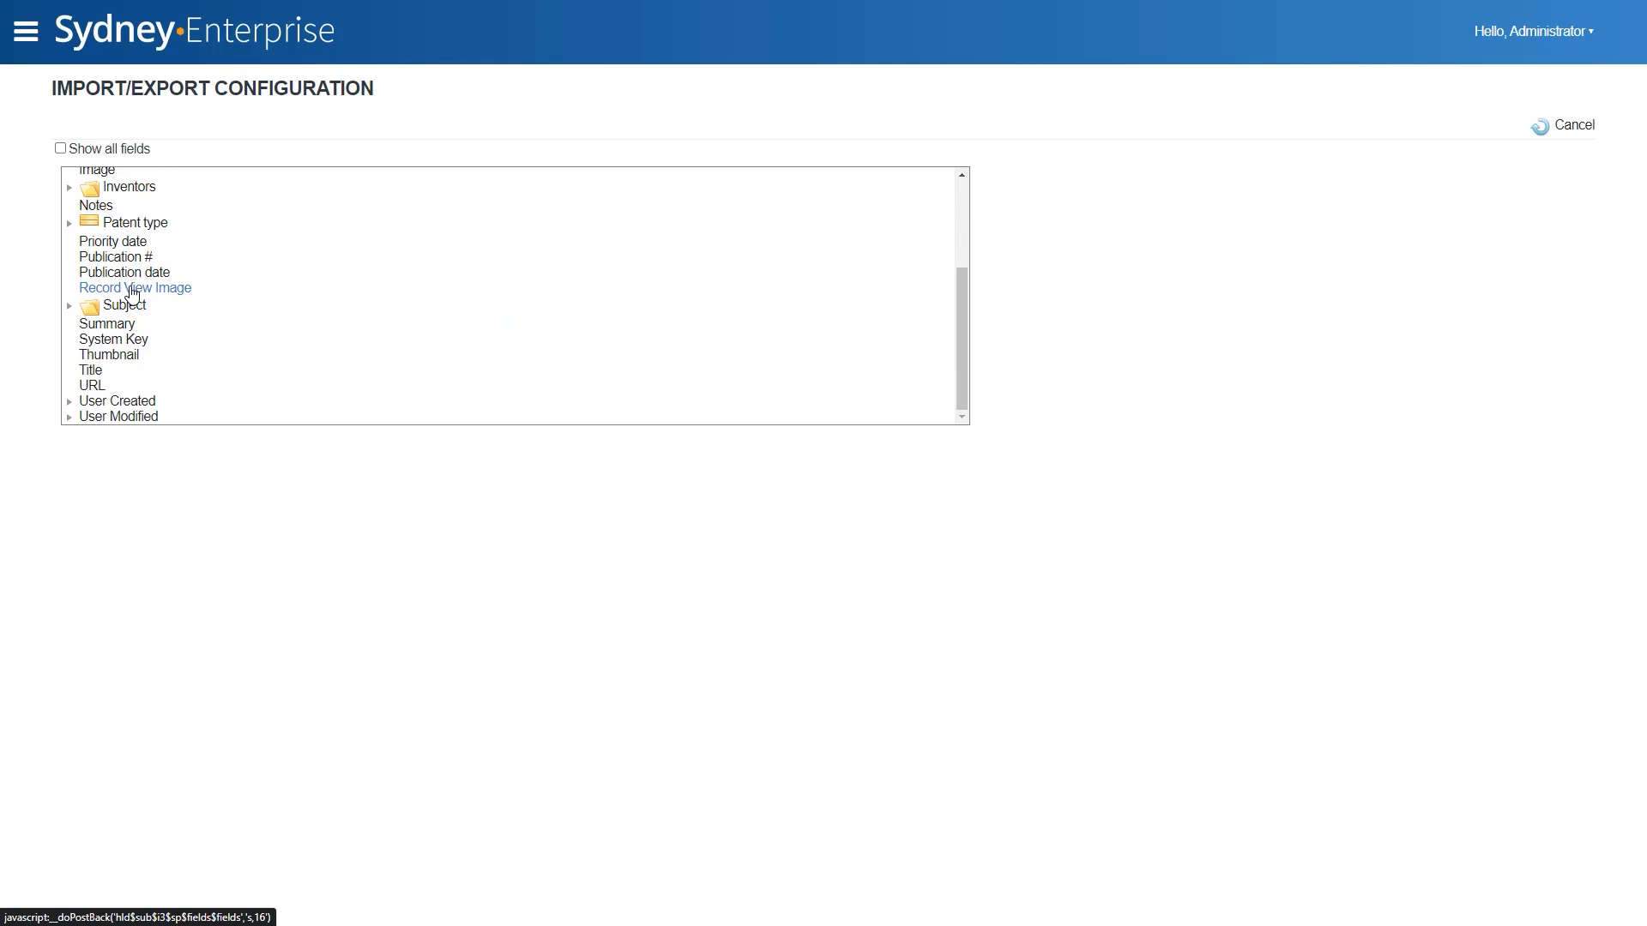
{"action": "left_click", "coordinate": [69, 306]}
{"action": "scroll", "coordinate": [137, 365], "scroll_direction": "down", "scroll_amount": 2}
{"action": "left_click", "coordinate": [107, 307]}
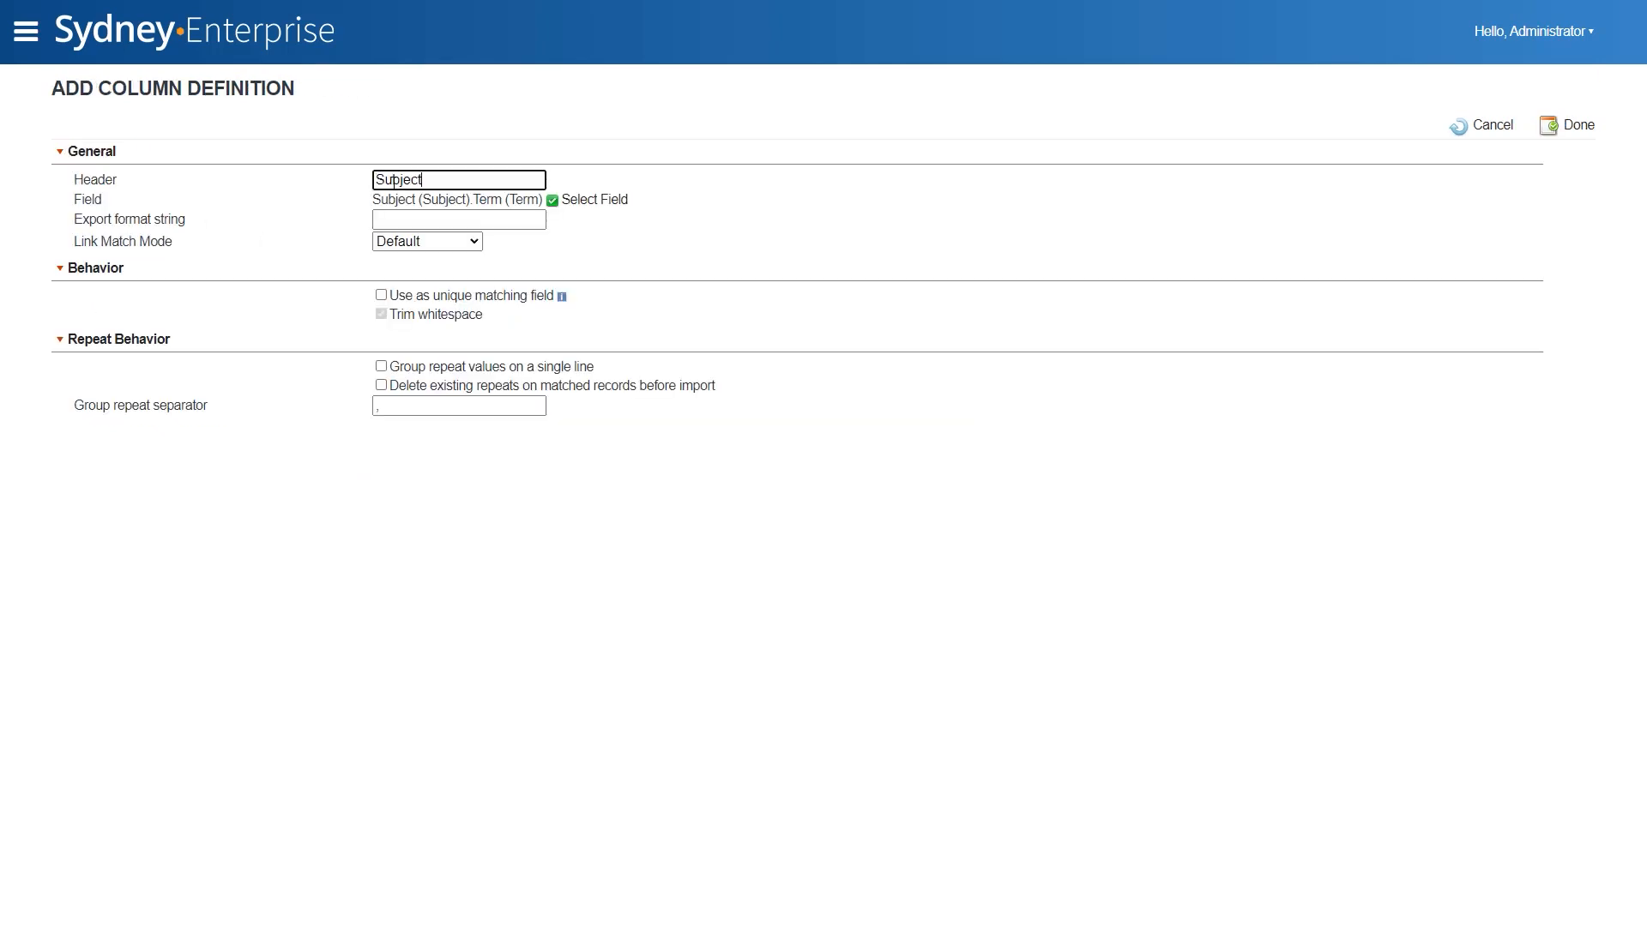
{"action": "left_click", "coordinate": [381, 366]}
{"action": "left_click", "coordinate": [1579, 125]}
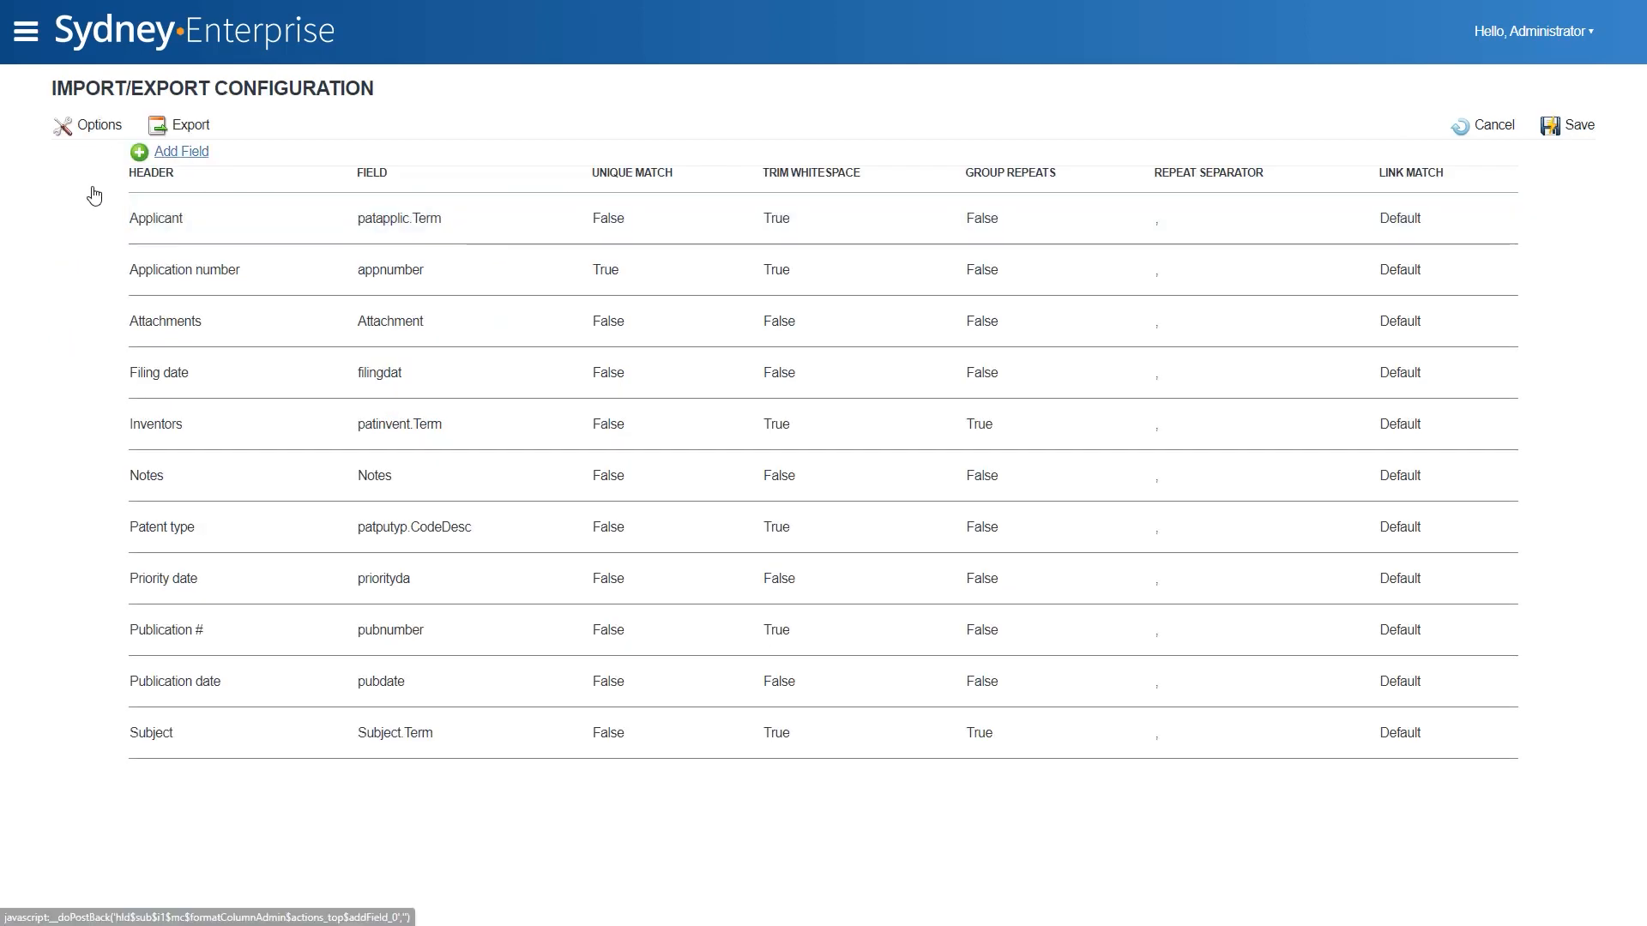
- Add a column for the Summary field with the header "Summary"
{"action": "left_click", "coordinate": [173, 147]}
{"action": "left_click", "coordinate": [425, 199]}
{"action": "scroll", "coordinate": [154, 369], "scroll_direction": "down", "scroll_amount": 5}
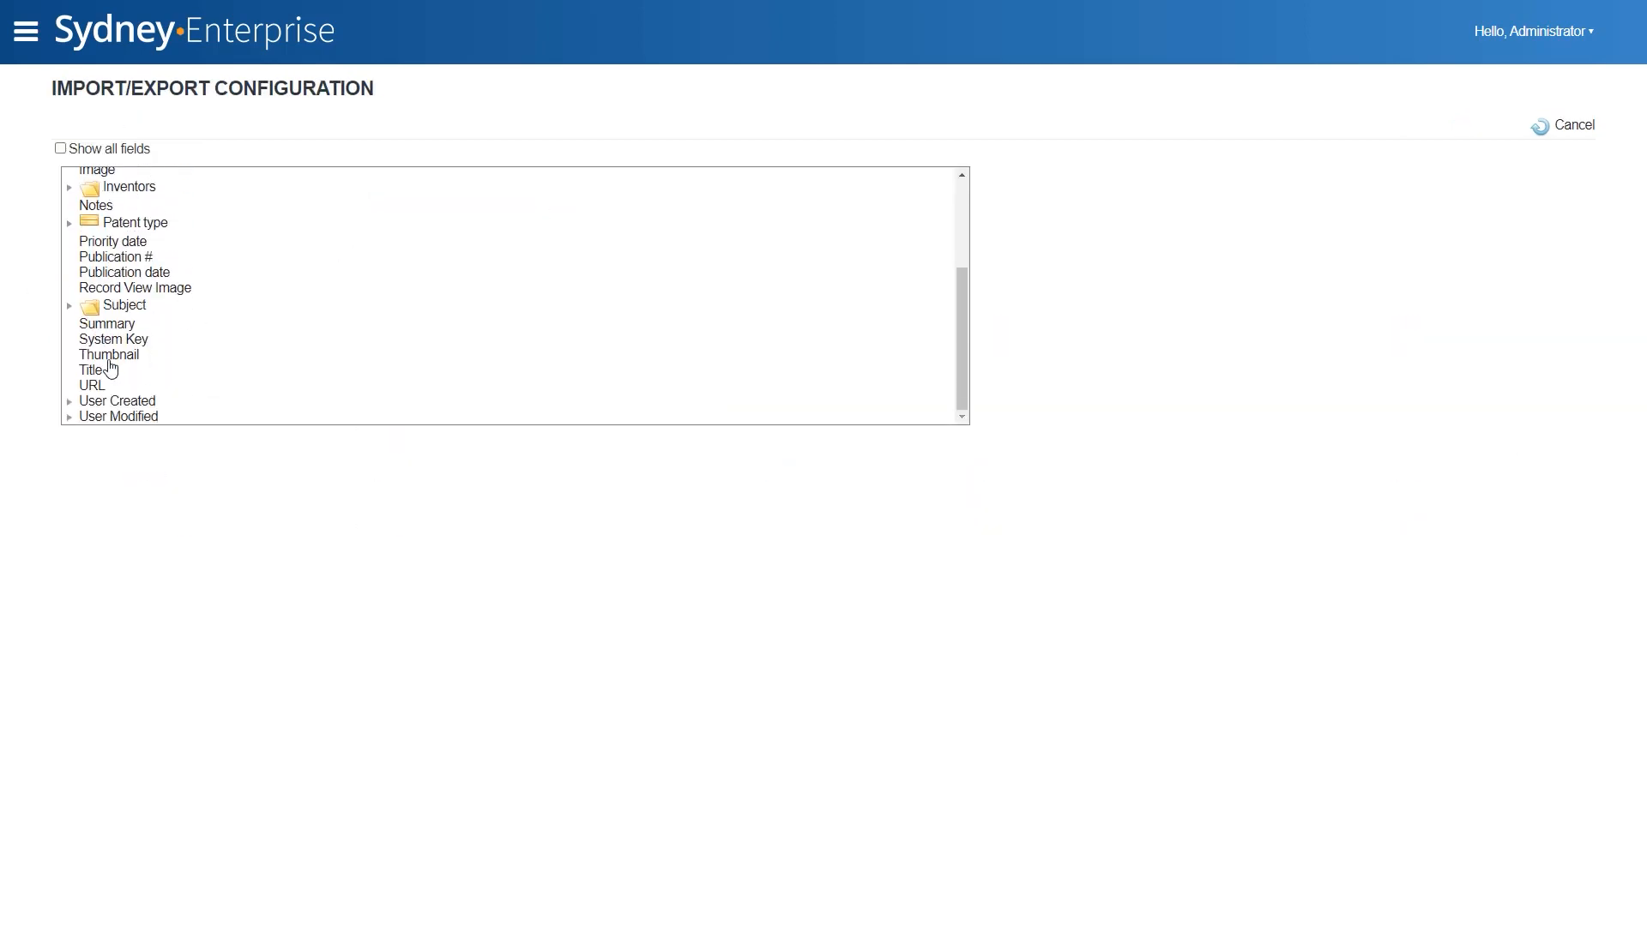
{"action": "left_click", "coordinate": [106, 325]}
{"action": "left_click", "coordinate": [437, 176]}
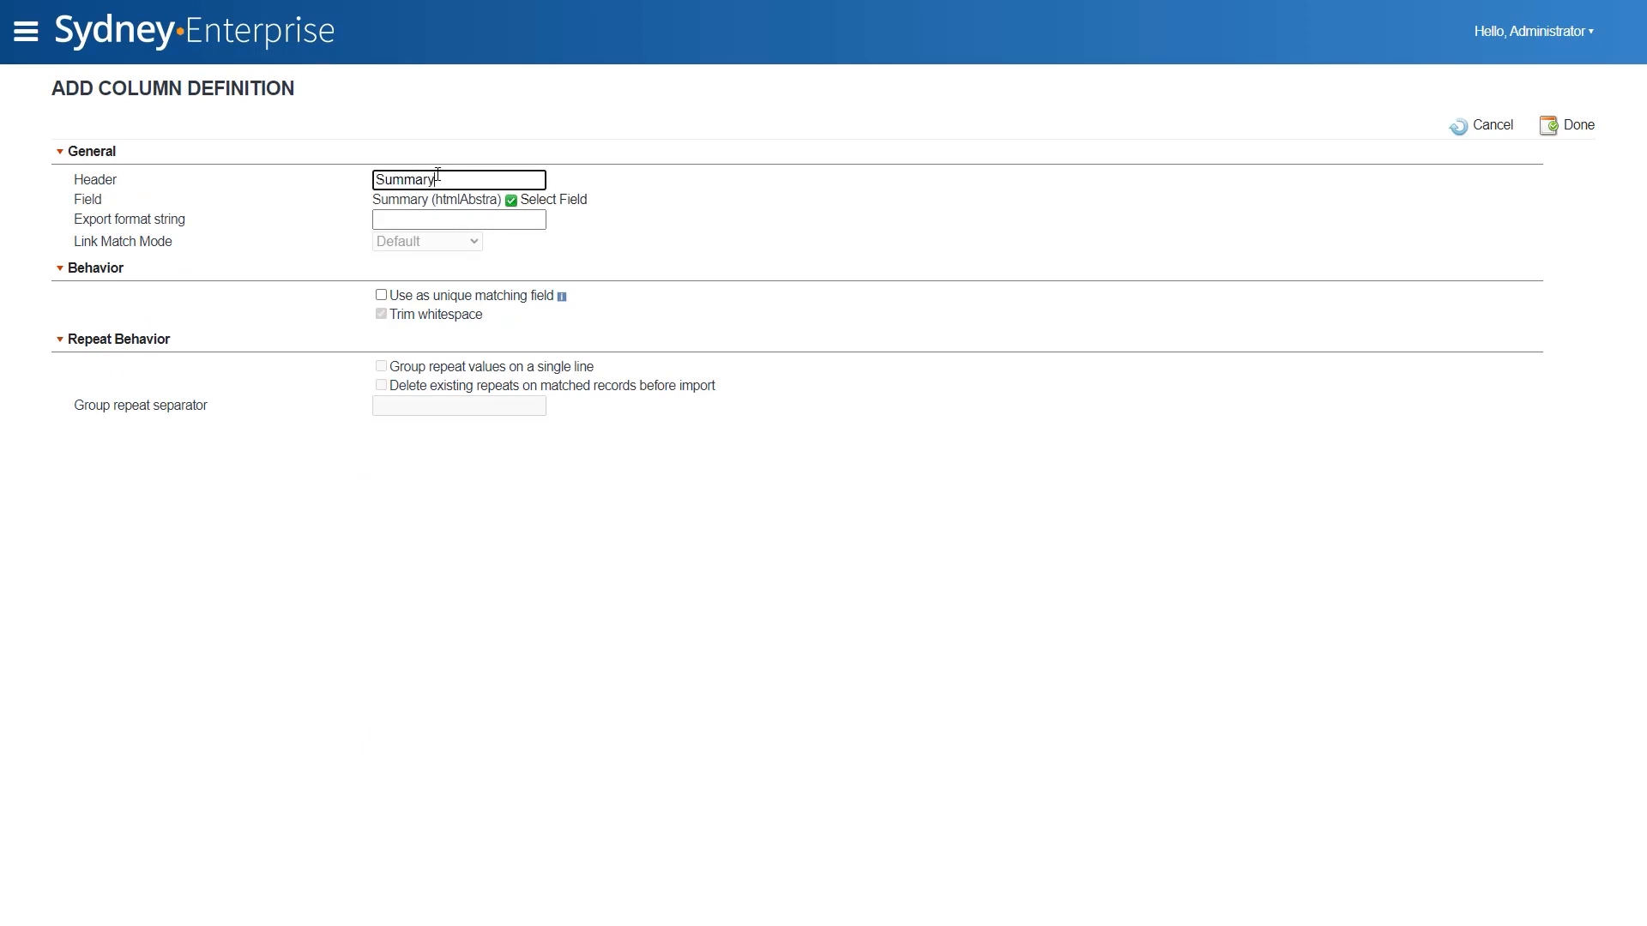
{"action": "left_click", "coordinate": [1570, 127]}
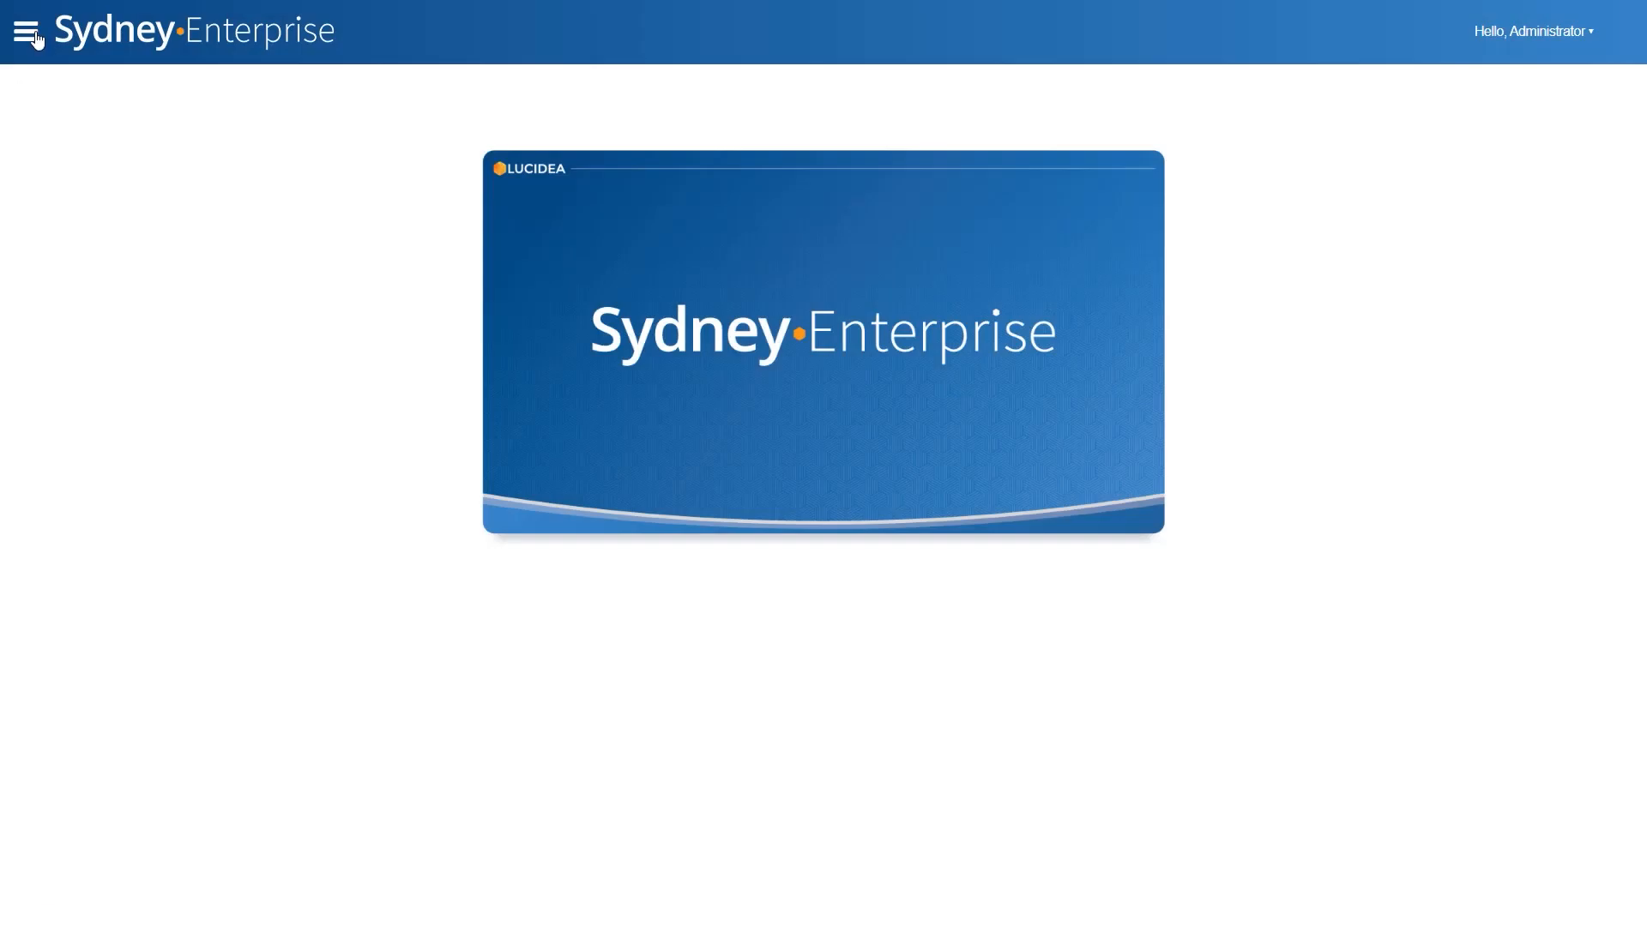
- Open the Patents template of the main catalog and load Patents-Import Patents.csv as the import file
{"action": "left_click", "coordinate": [36, 31]}
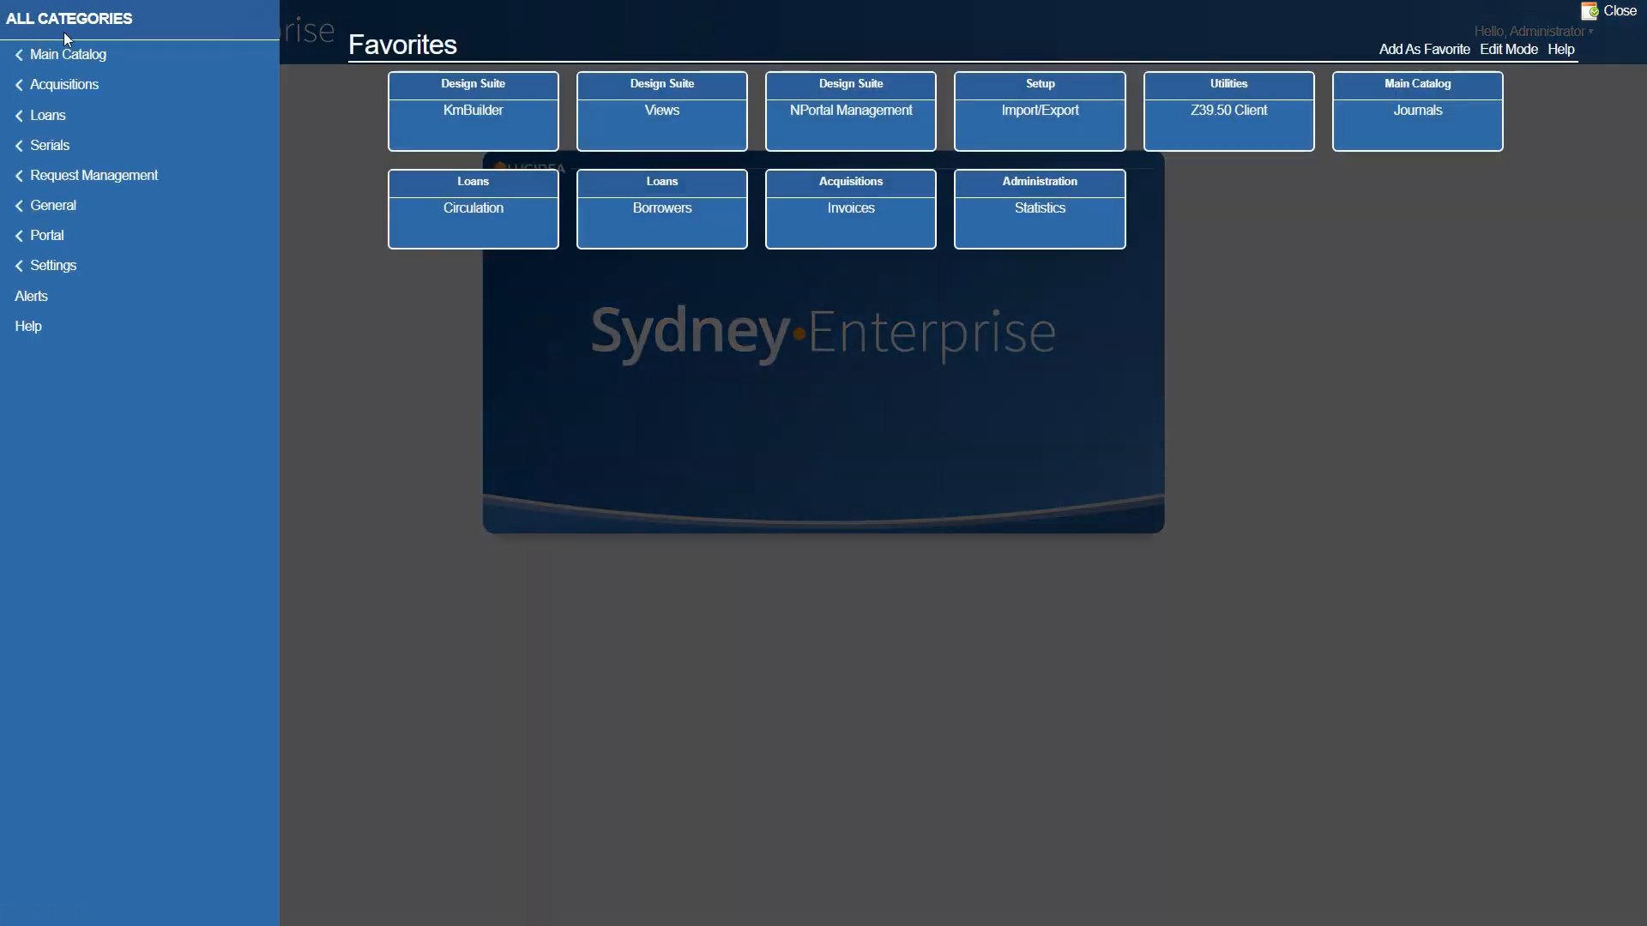
{"action": "left_click", "coordinate": [93, 56]}
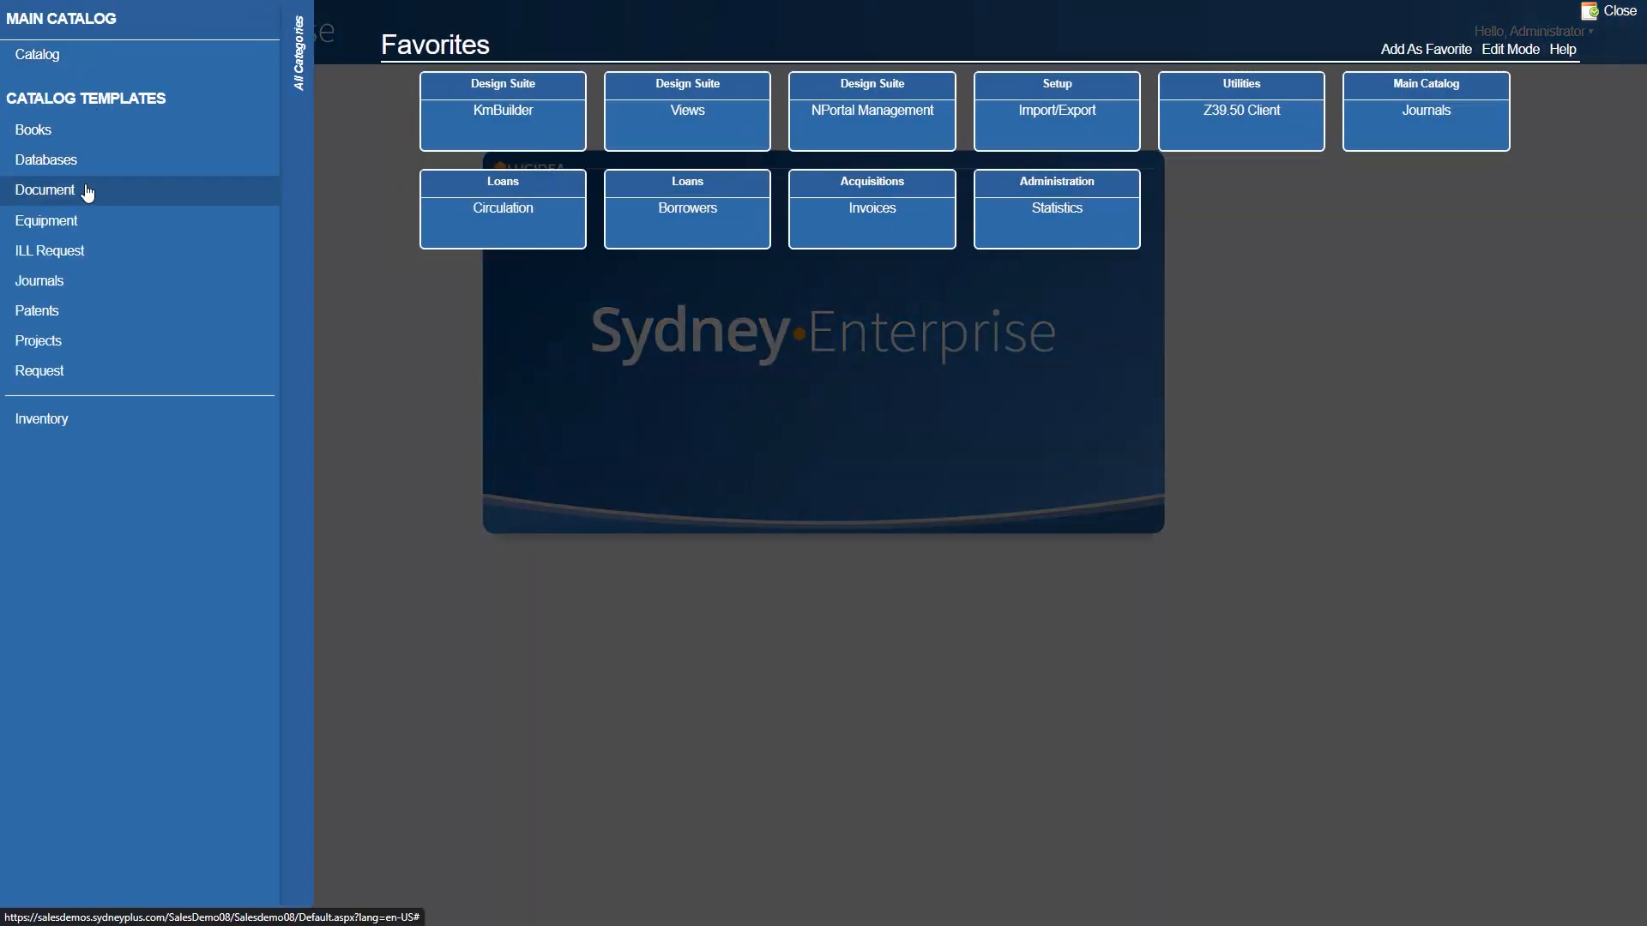
{"action": "left_click", "coordinate": [110, 323]}
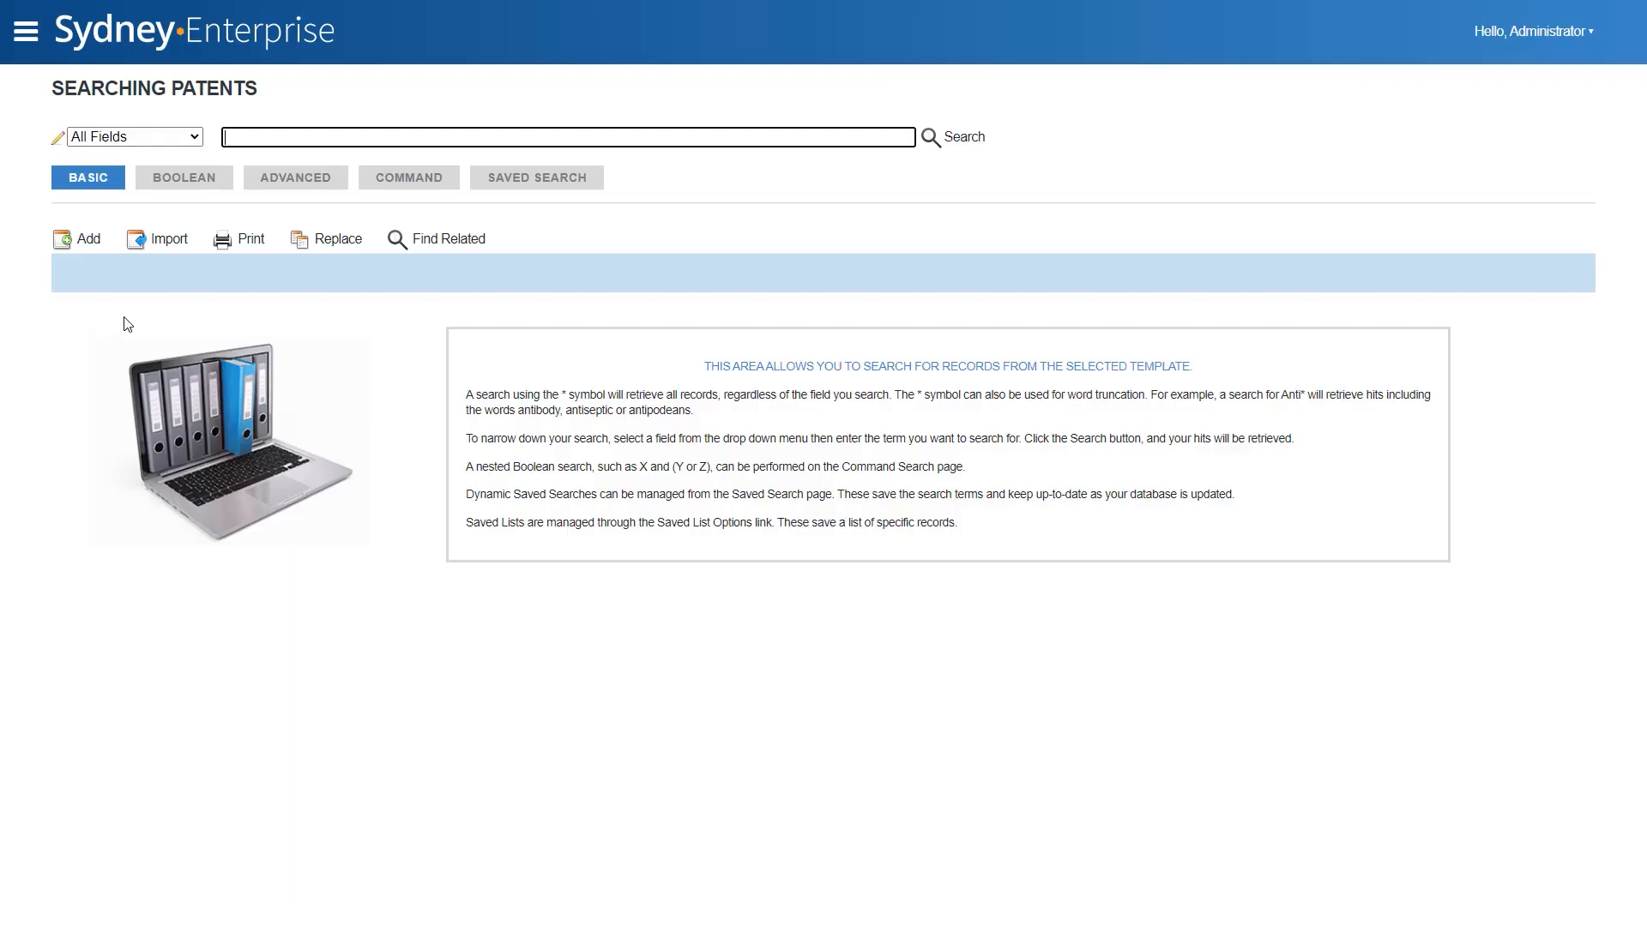
{"action": "left_click", "coordinate": [169, 239]}
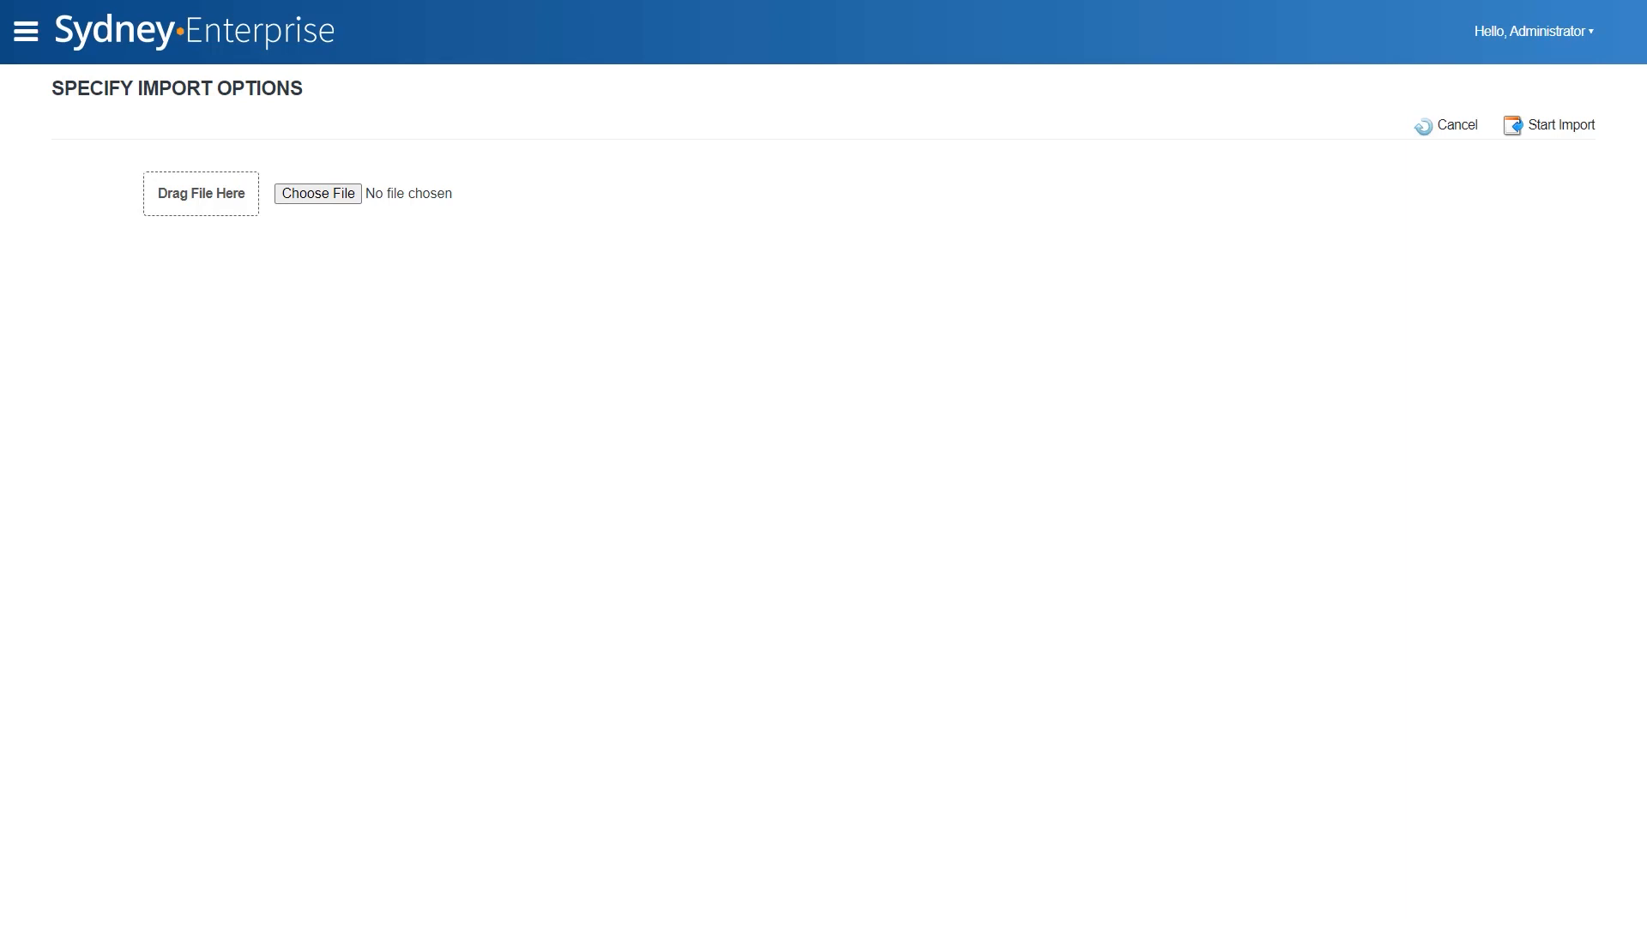
{"action": "left_click_drag", "start_coordinate": [1646, 128], "coordinate": [214, 206]}
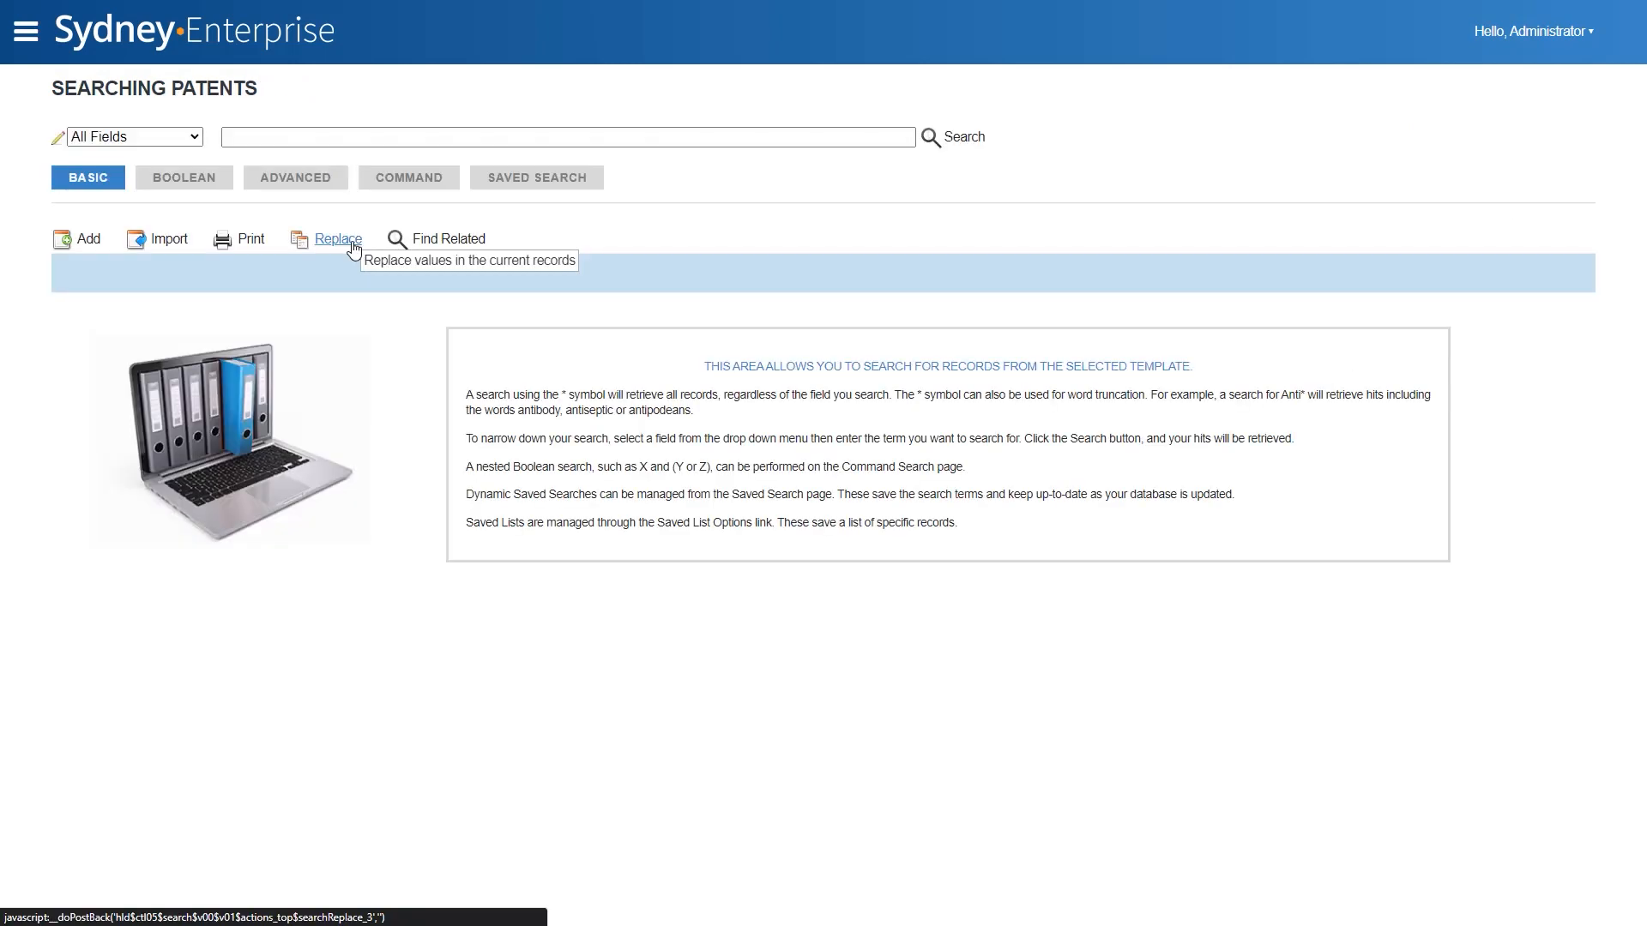
- Create a batch update for patents with a Subject field replacement that adds the new repeat value "Interfaces Design", and save it
{"action": "left_click", "coordinate": [352, 245]}
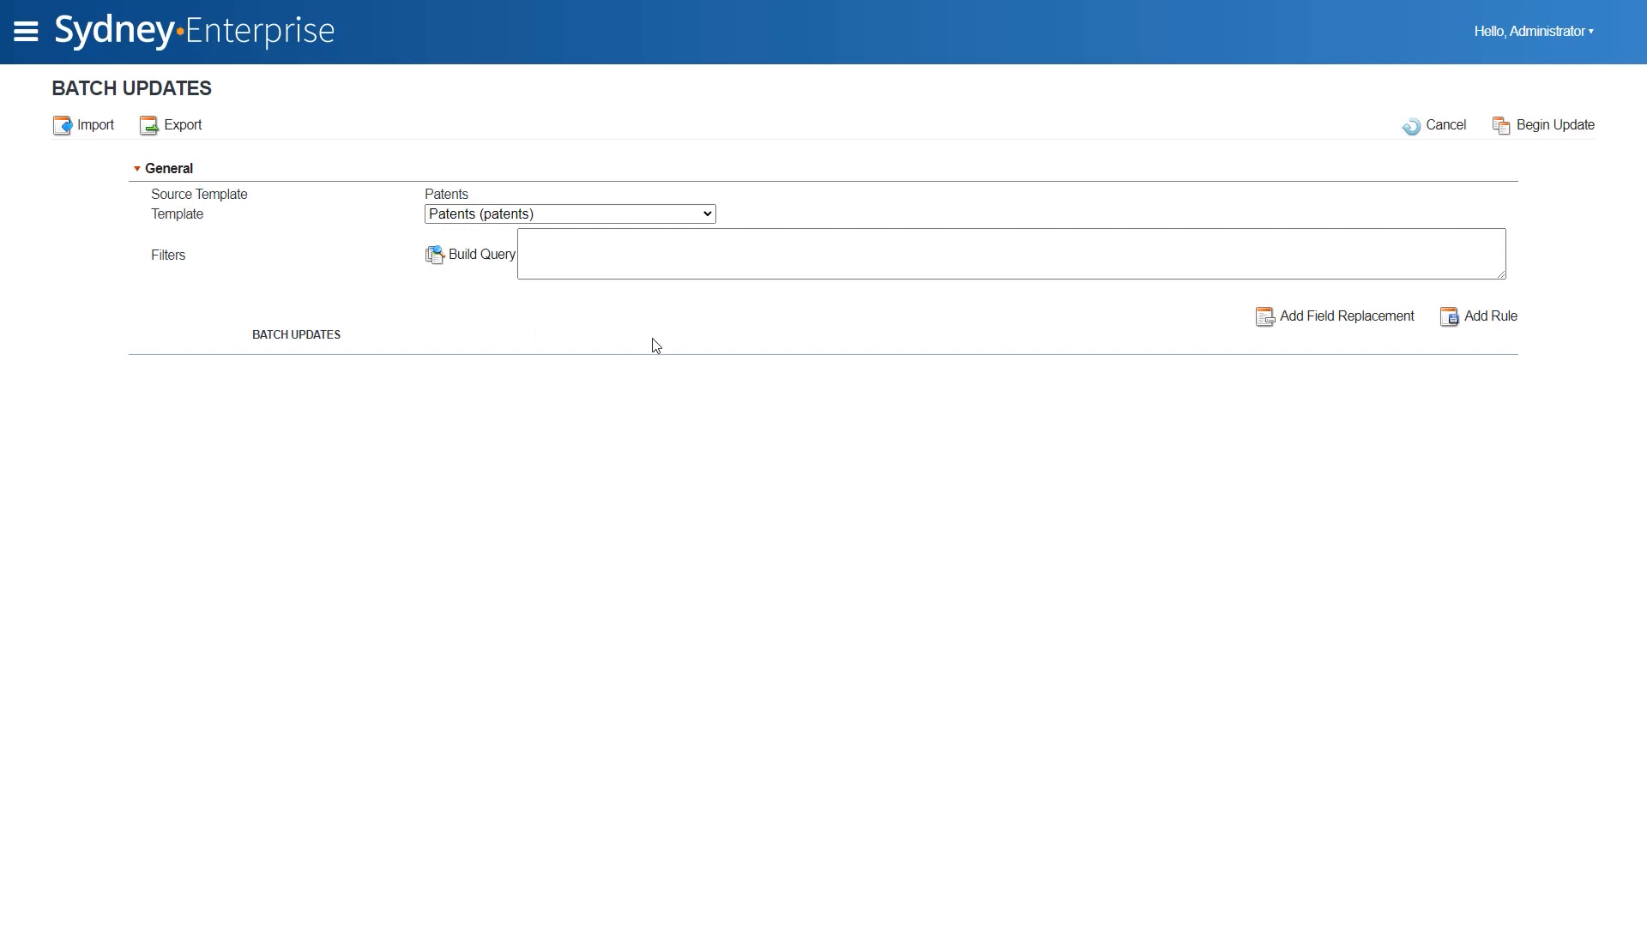
{"action": "left_click", "coordinate": [1368, 319]}
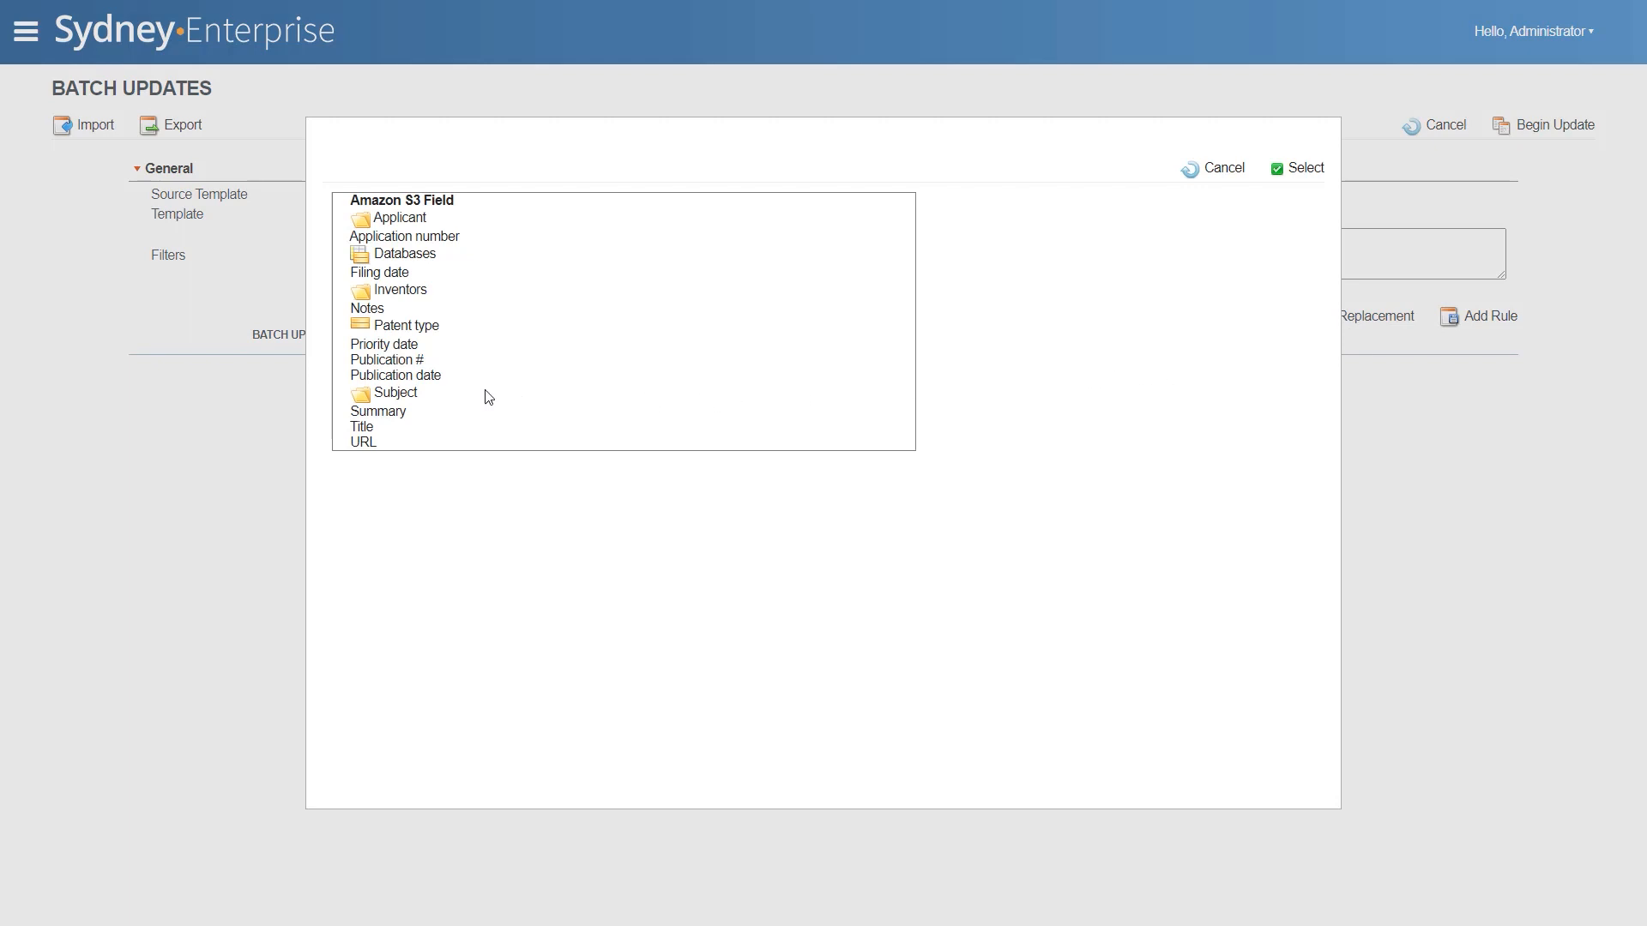
{"action": "left_click", "coordinate": [396, 394]}
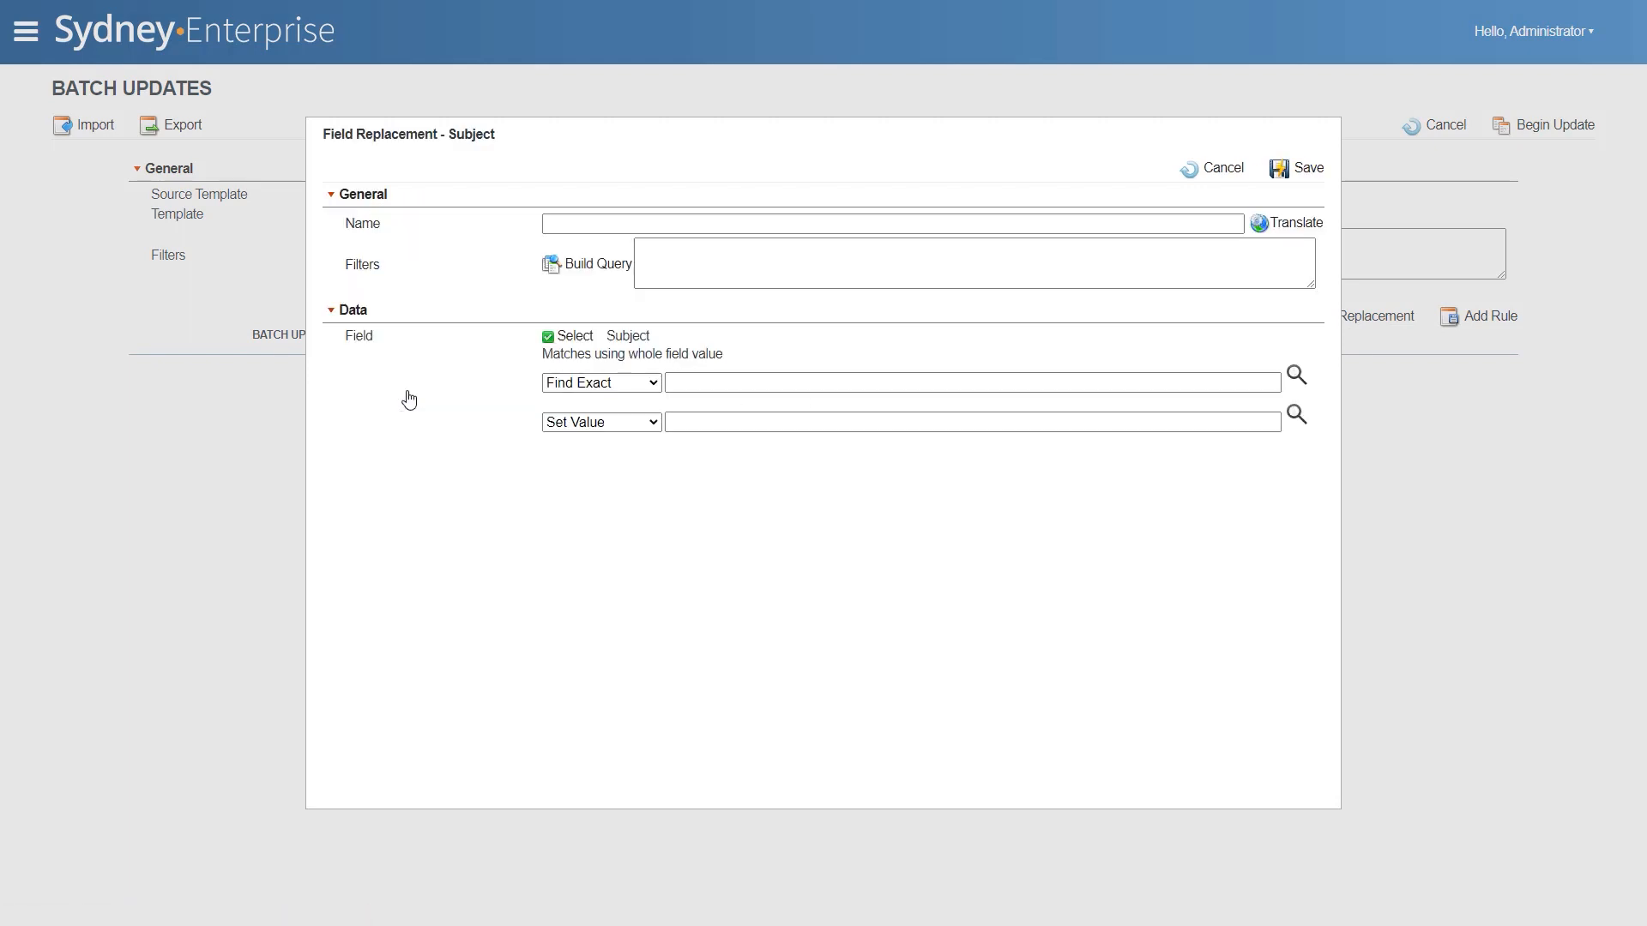
{"action": "left_click", "coordinate": [591, 386]}
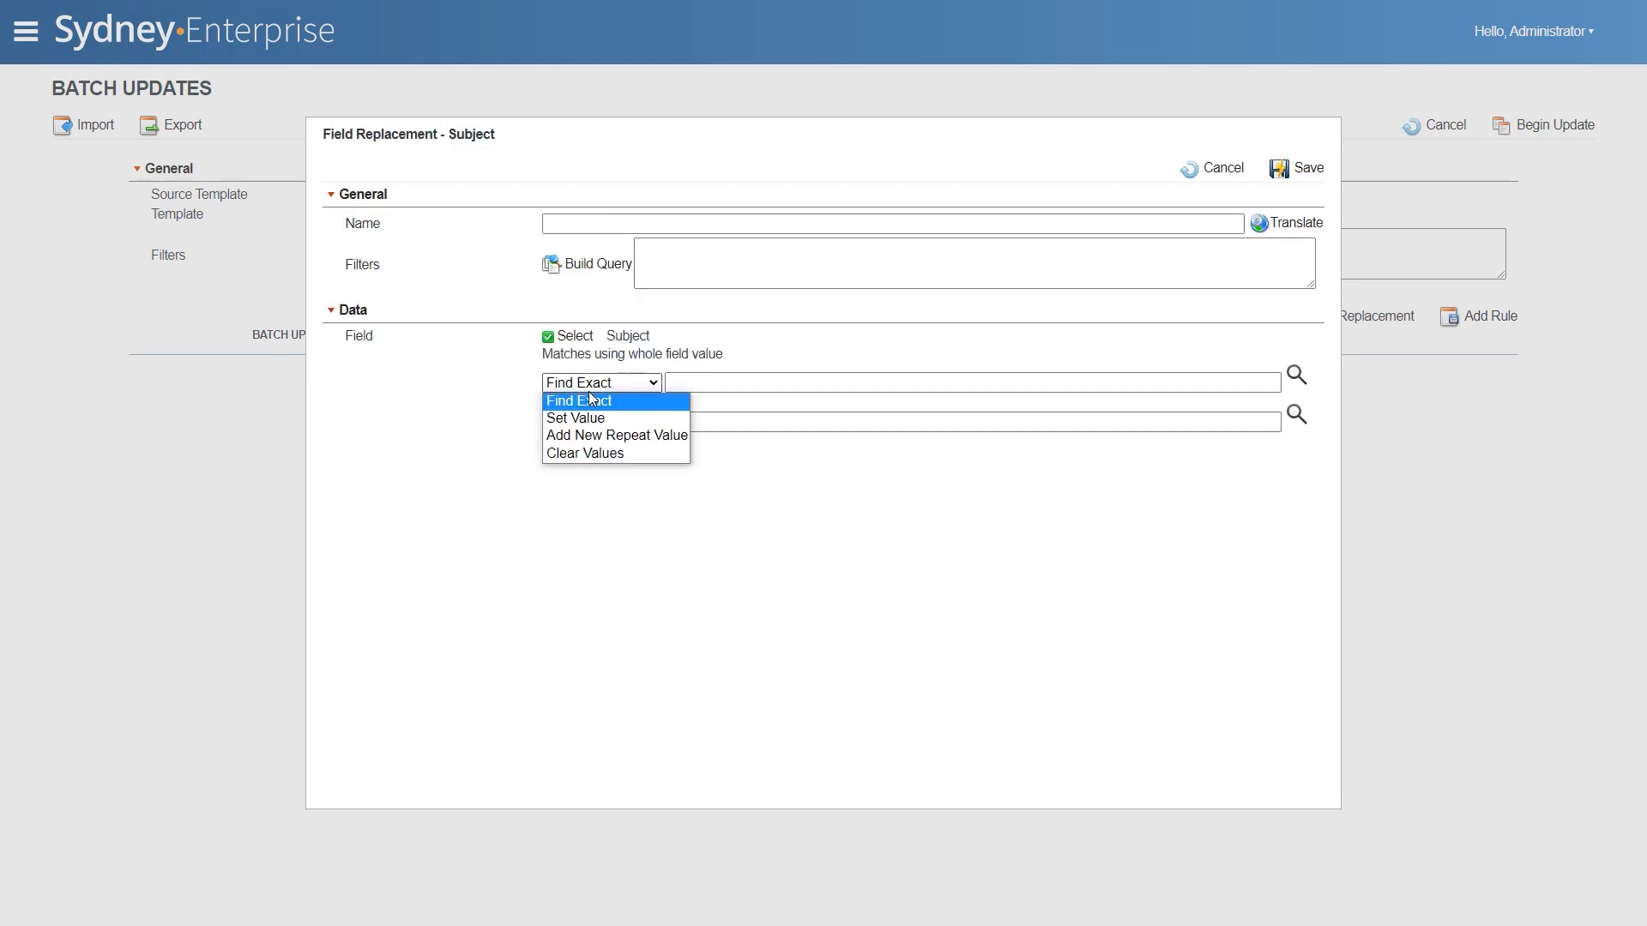
{"action": "left_click", "coordinate": [639, 437]}
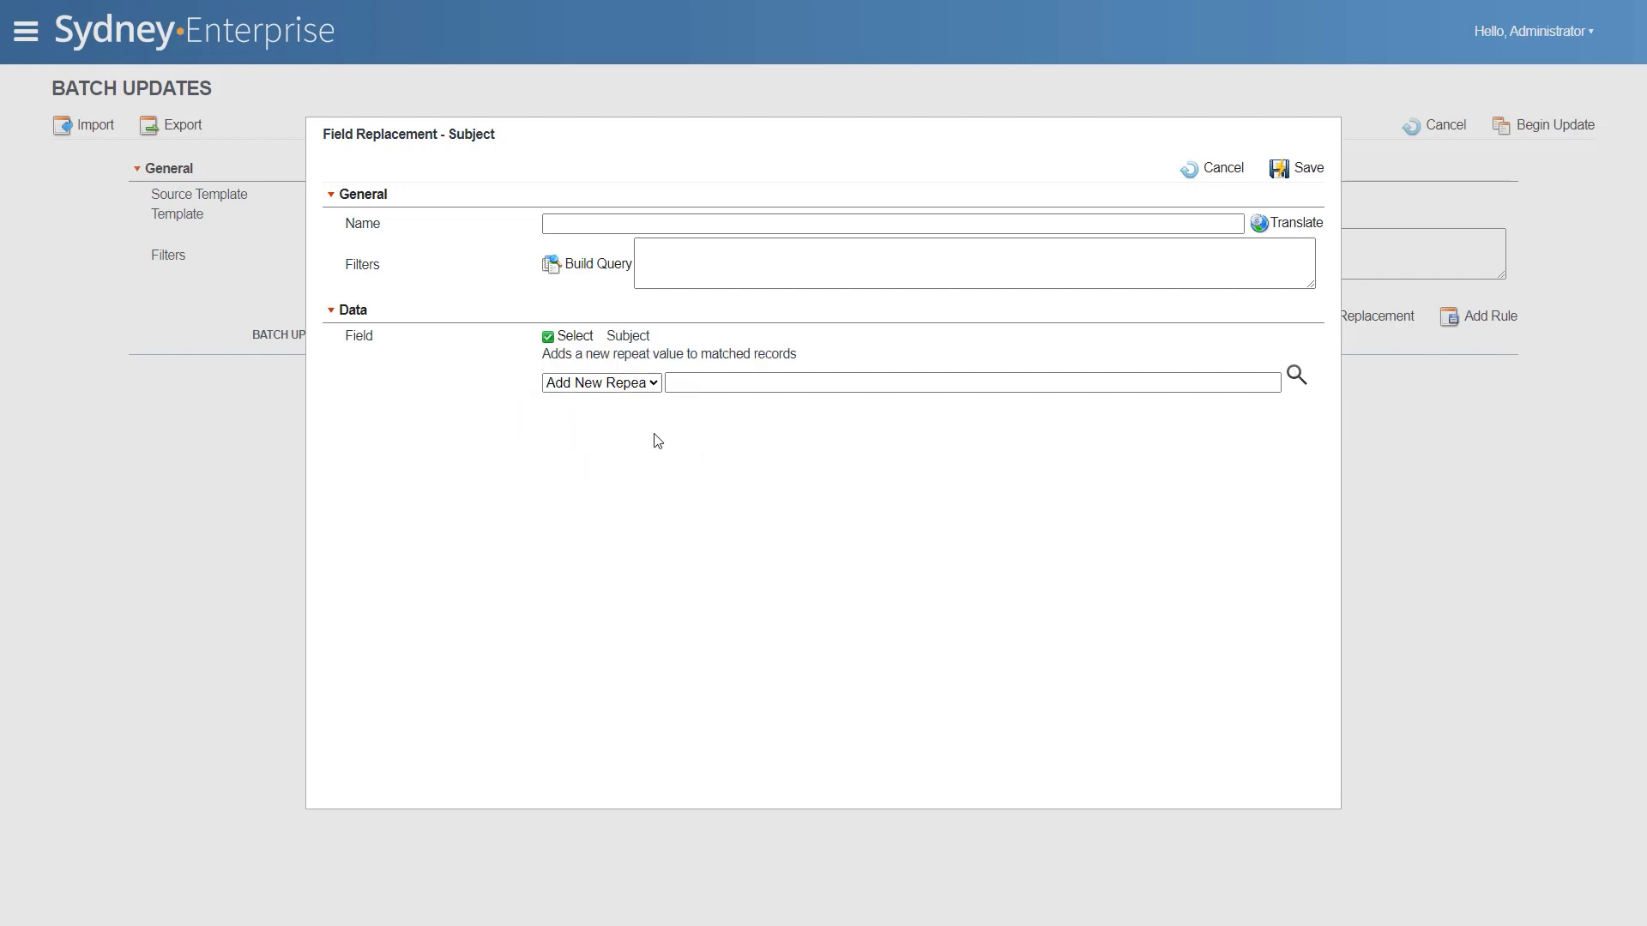
{"action": "left_click", "coordinate": [710, 384]}
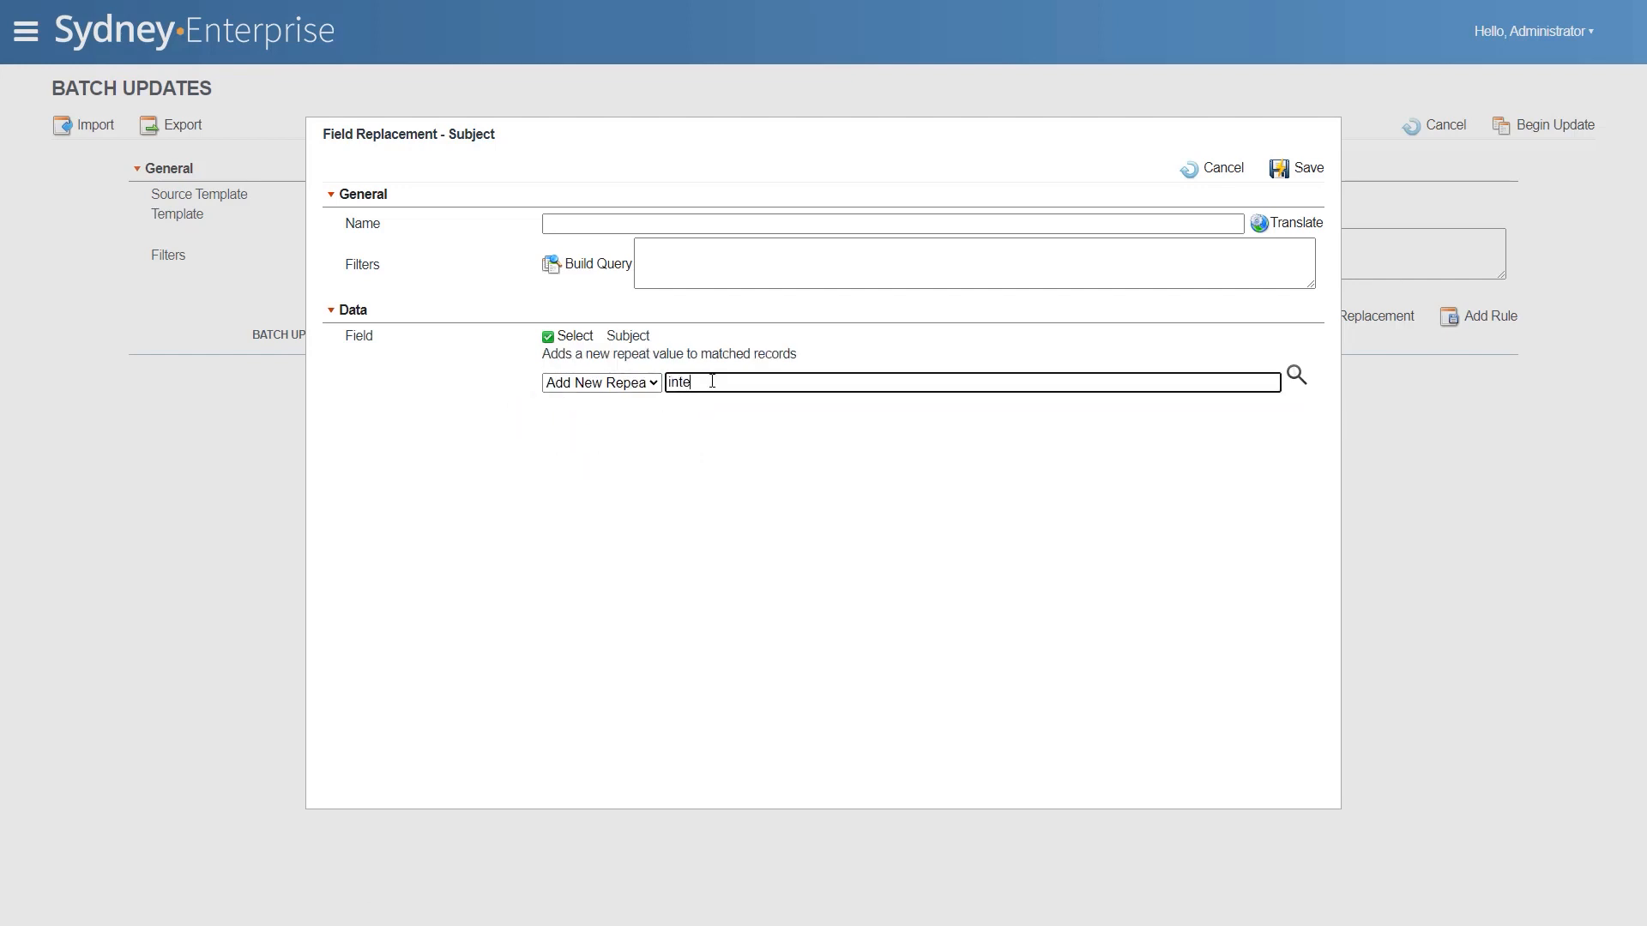
{"action": "key", "text": "Return"}
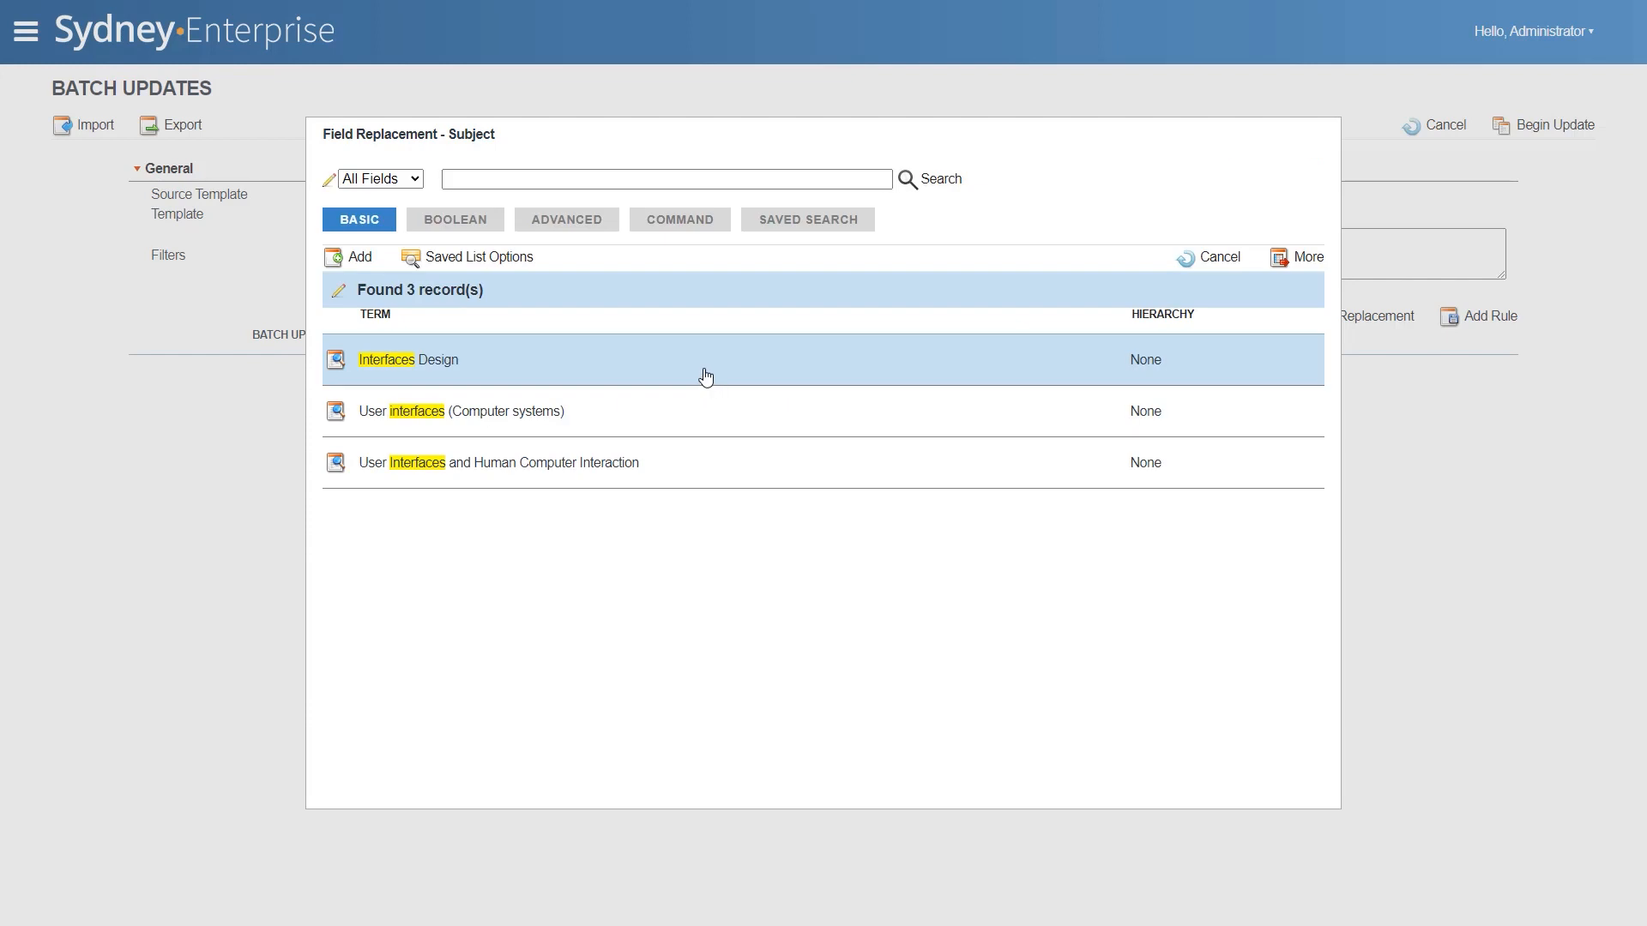
{"action": "left_click", "coordinate": [705, 376]}
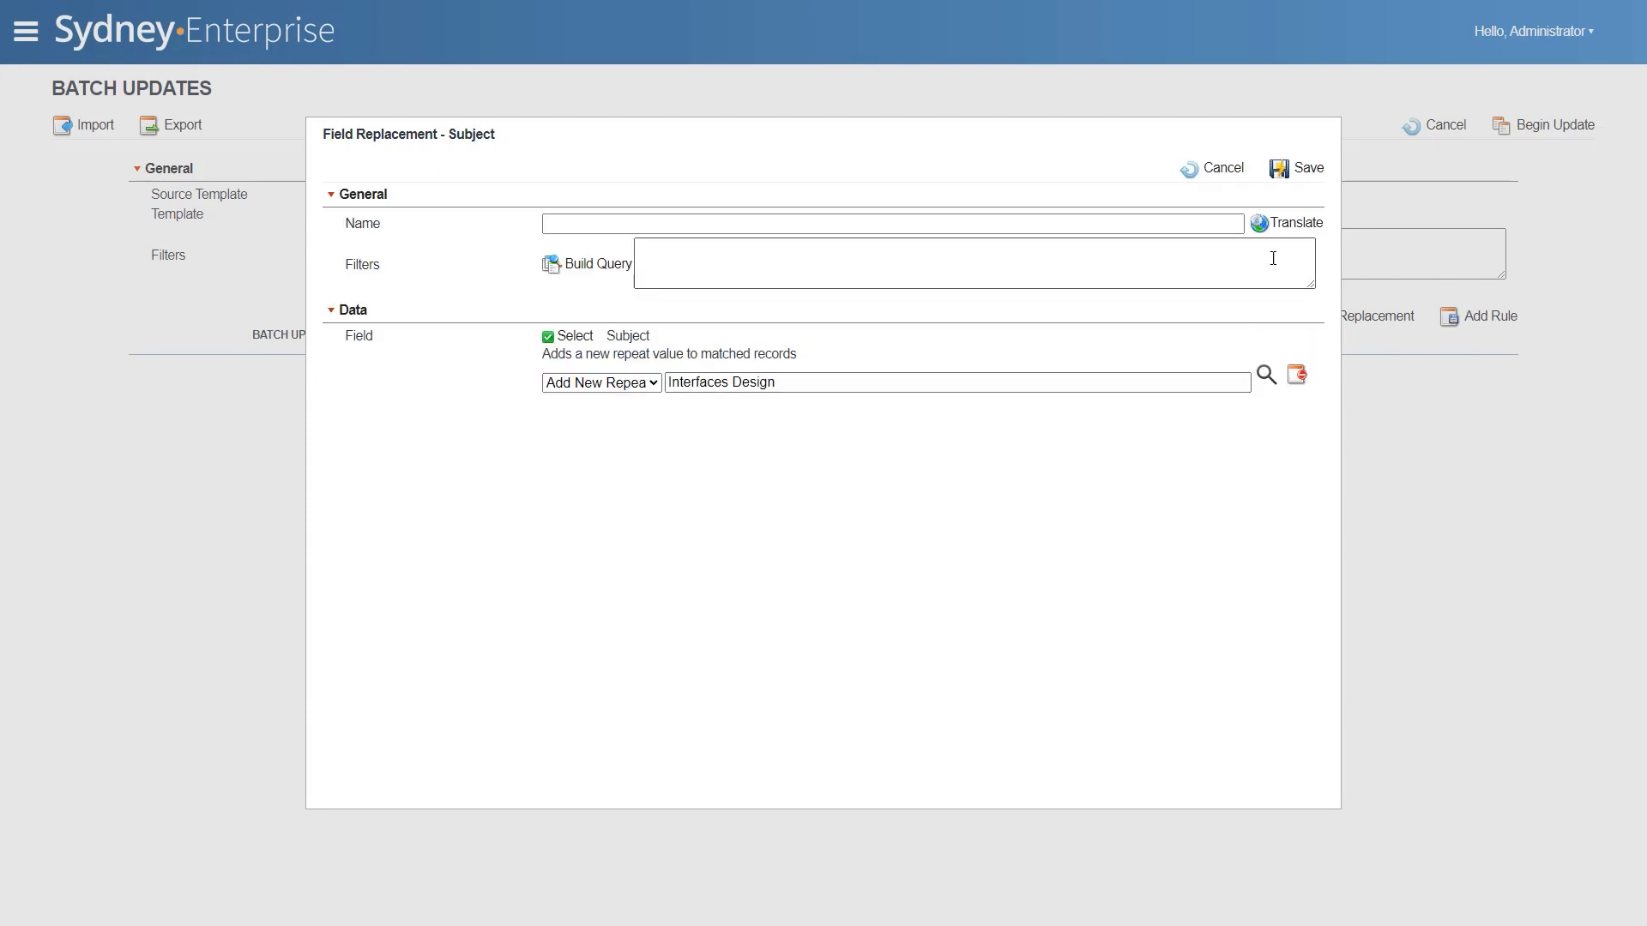
{"action": "left_click", "coordinate": [1297, 170]}
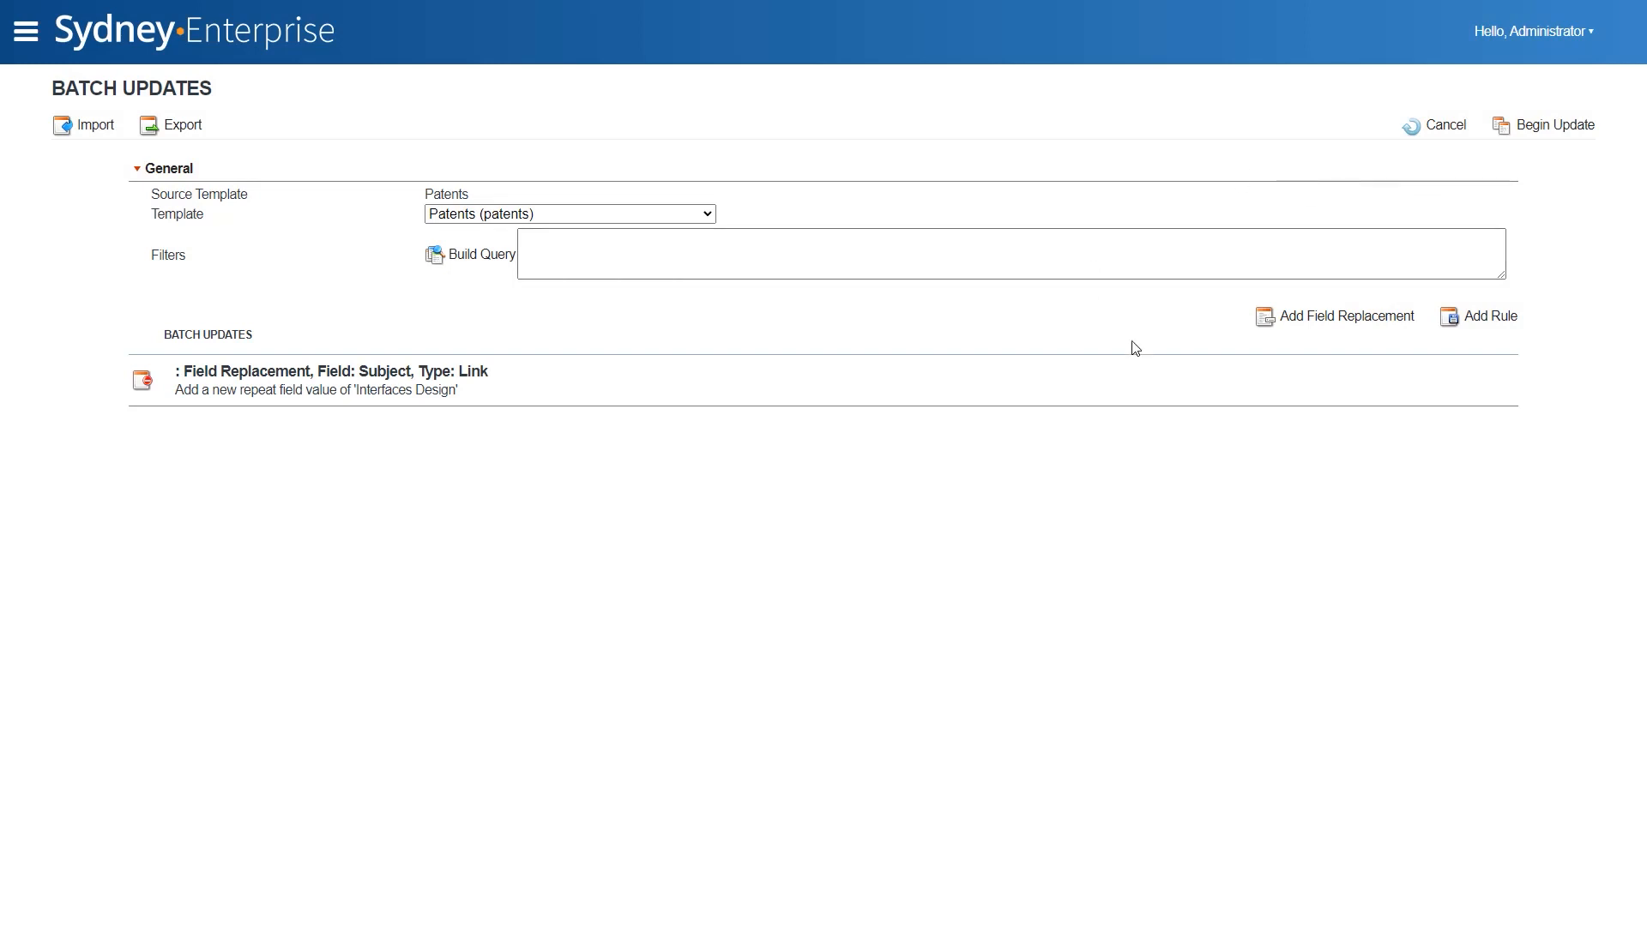
- Start a field replacement for Priority date with the Set Value action and open its date picker
{"action": "left_click", "coordinate": [1286, 319]}
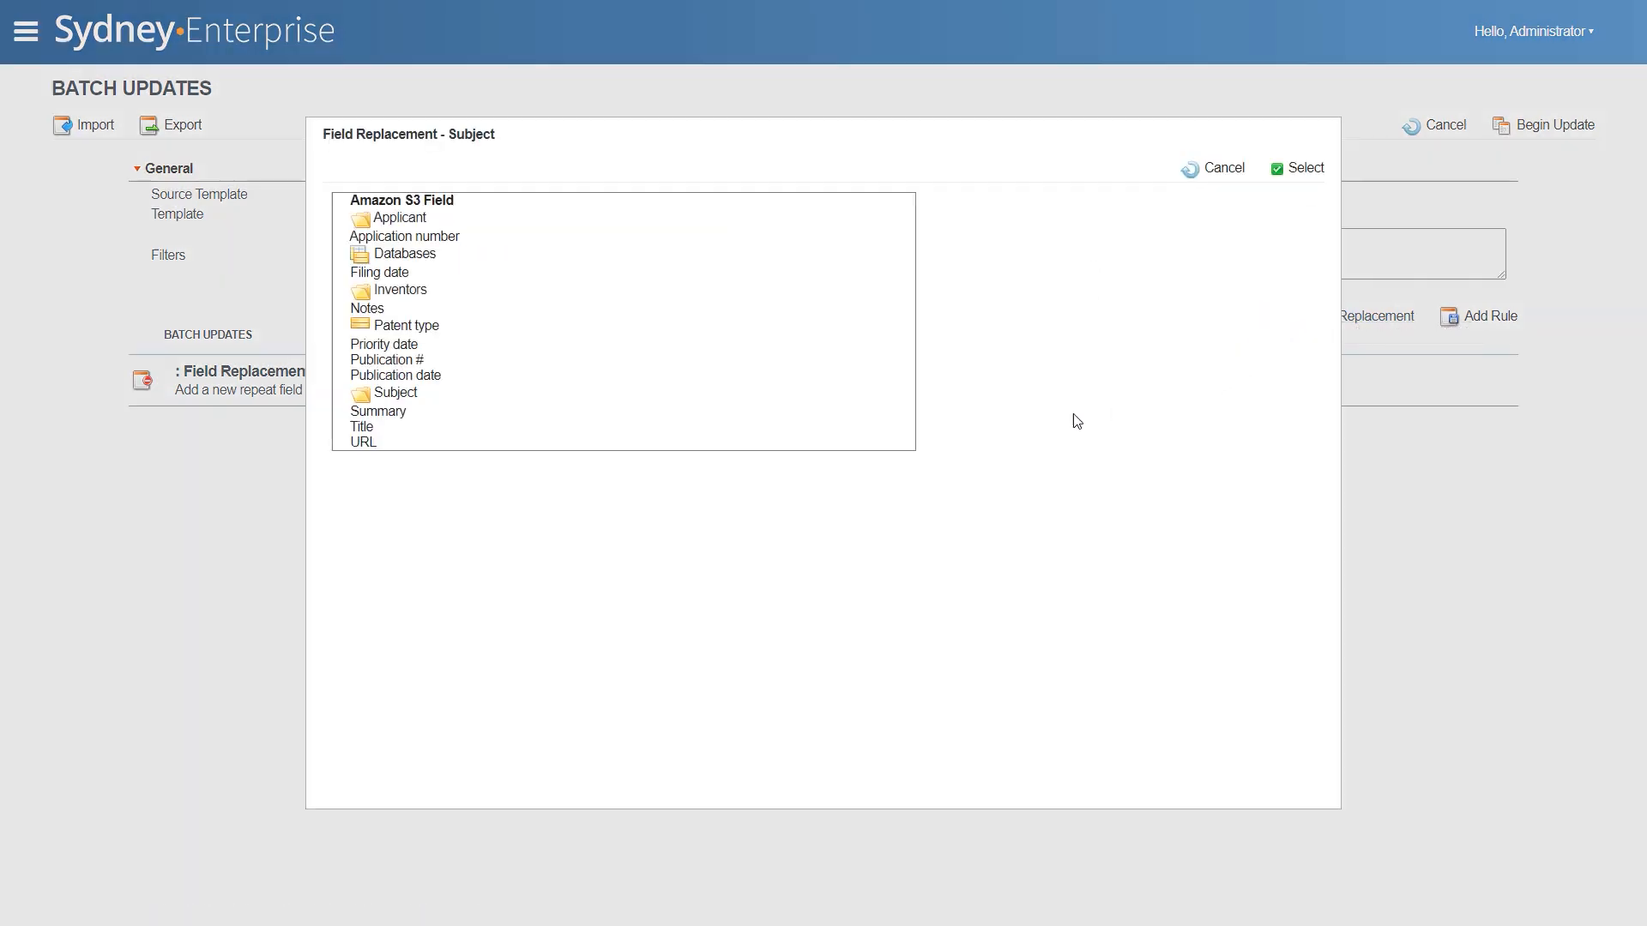
{"action": "left_click", "coordinate": [397, 345]}
{"action": "left_click", "coordinate": [650, 375]}
{"action": "left_click", "coordinate": [600, 407]}
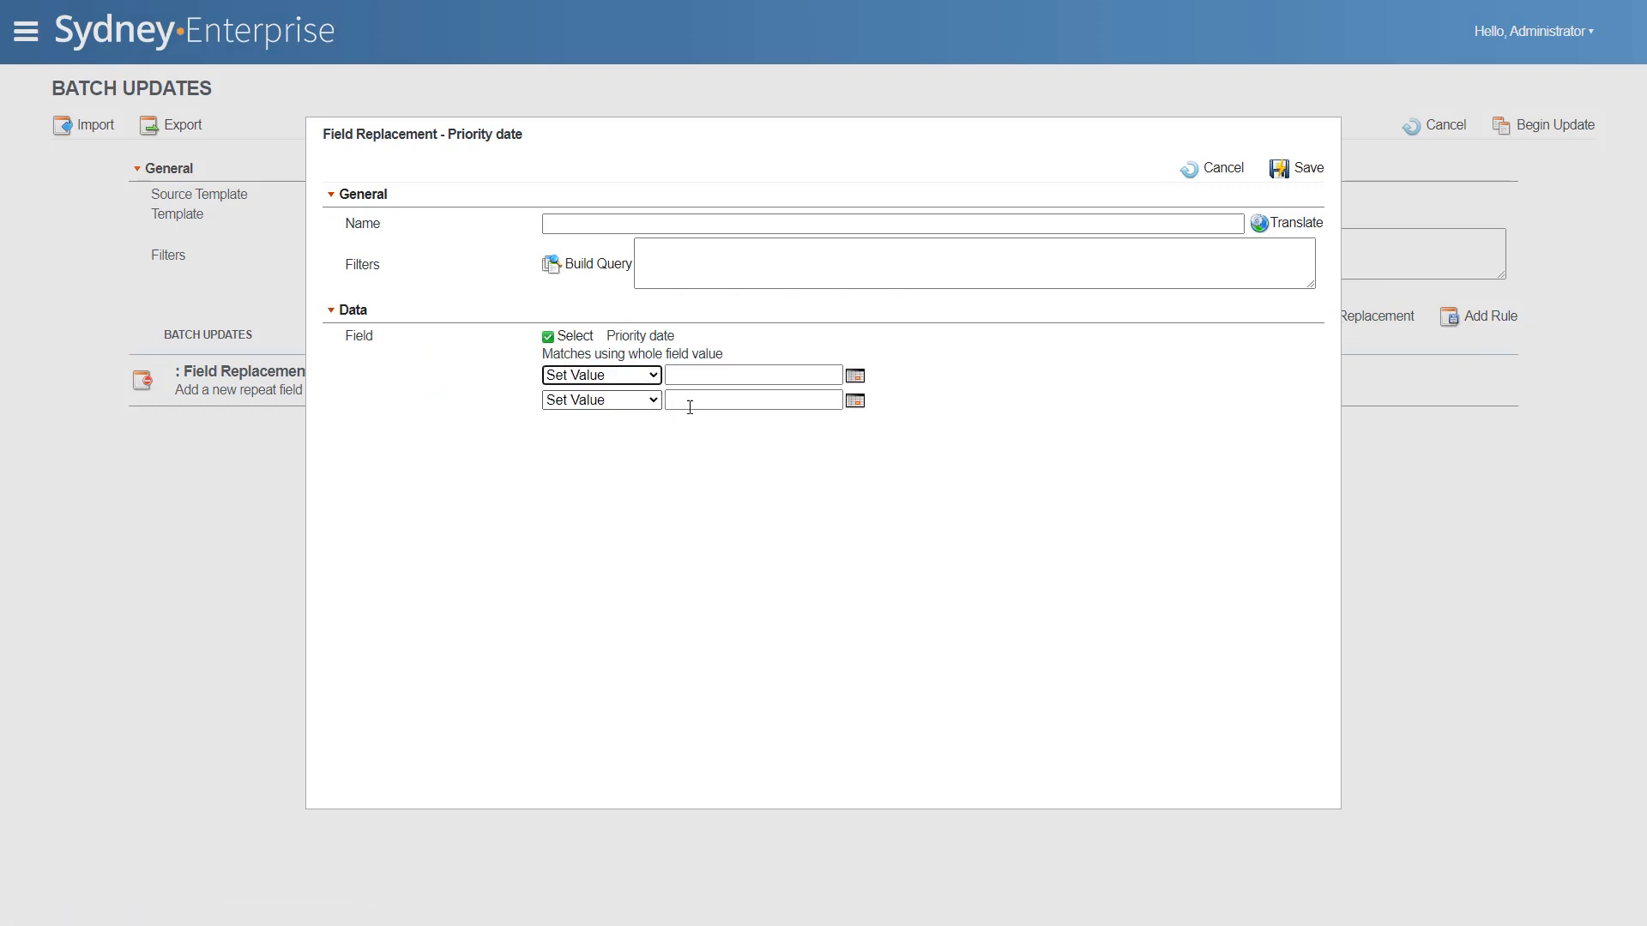
{"action": "left_click", "coordinate": [855, 377]}
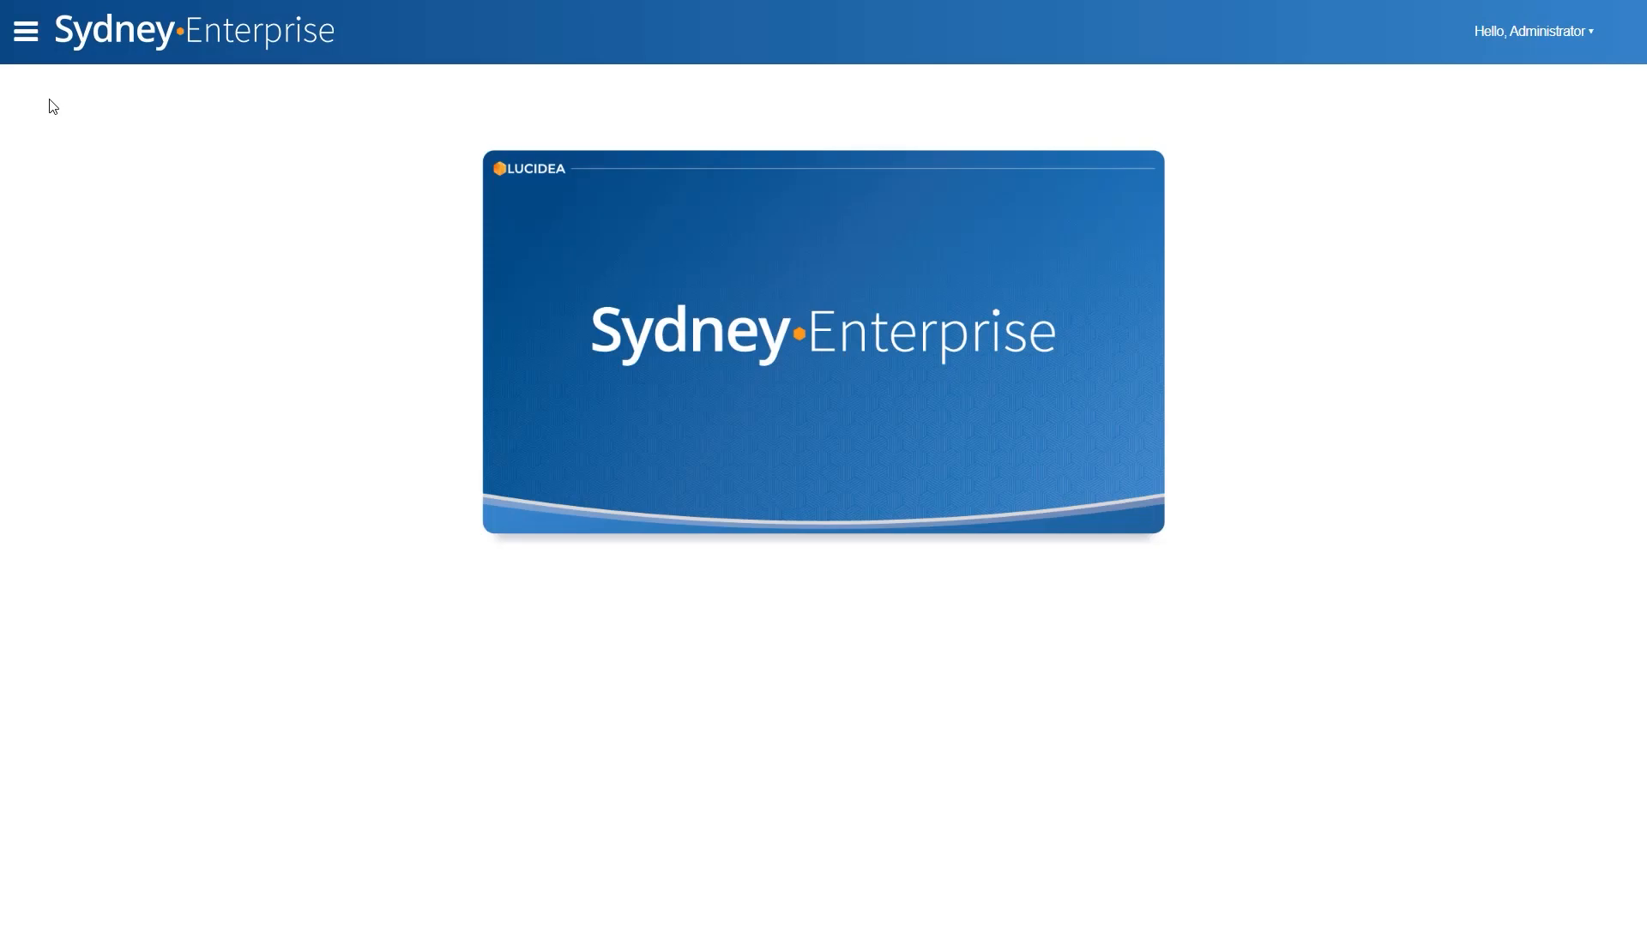
- Open the Patents template of the main catalog and start rapid data entry for new patent records
{"action": "left_click", "coordinate": [26, 32]}
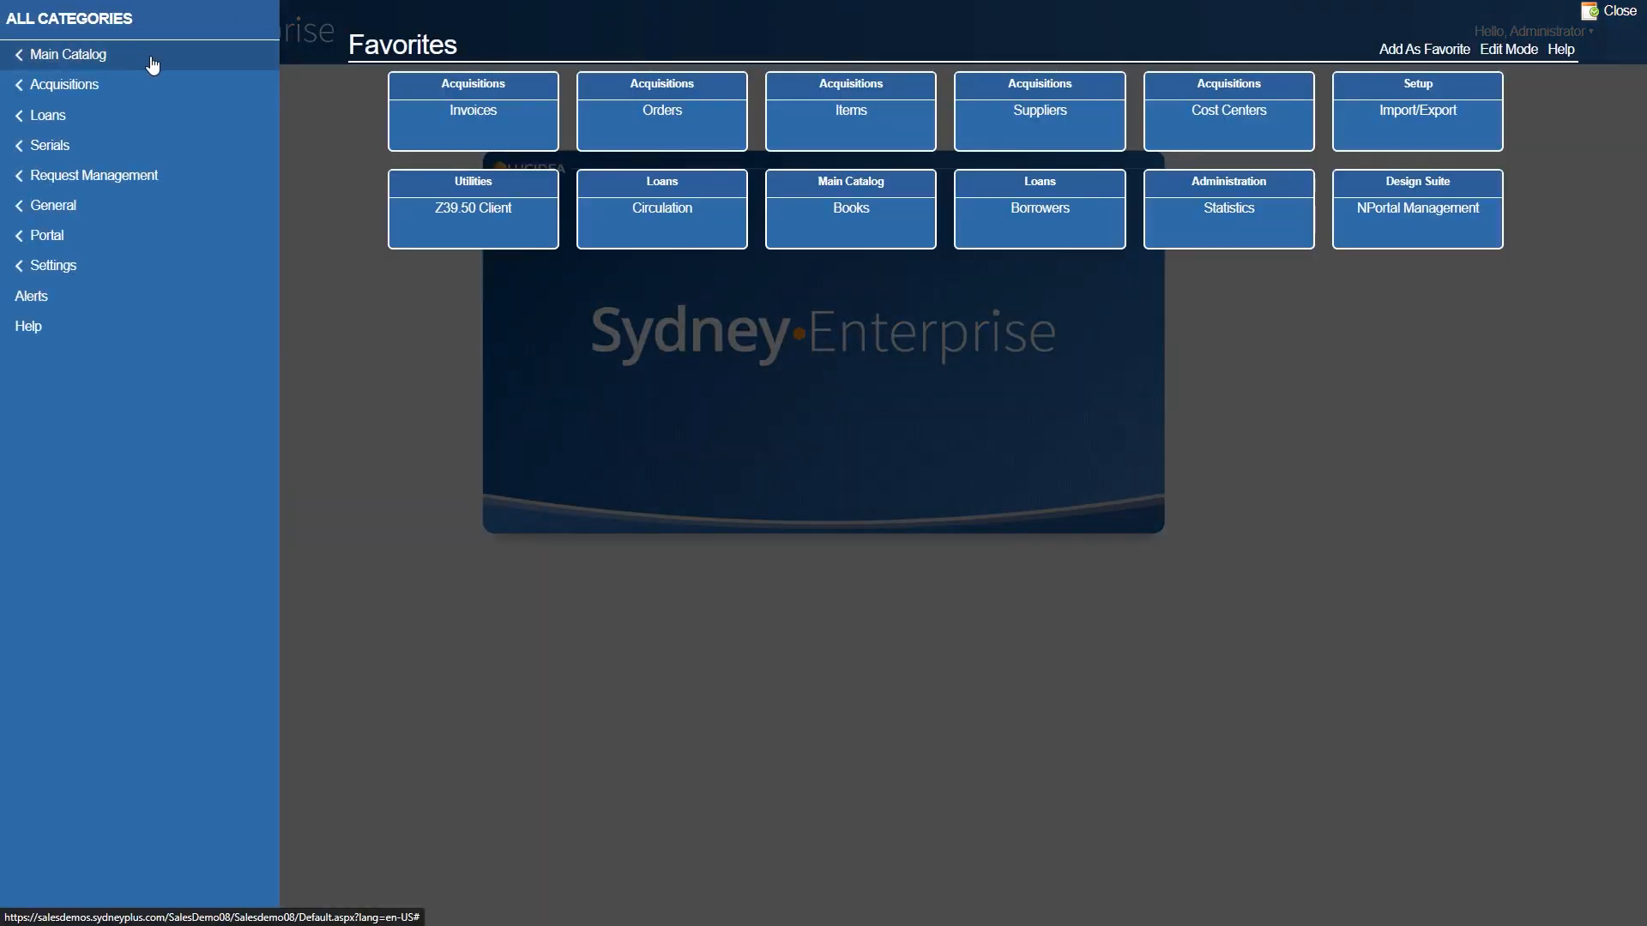
{"action": "left_click", "coordinate": [169, 65]}
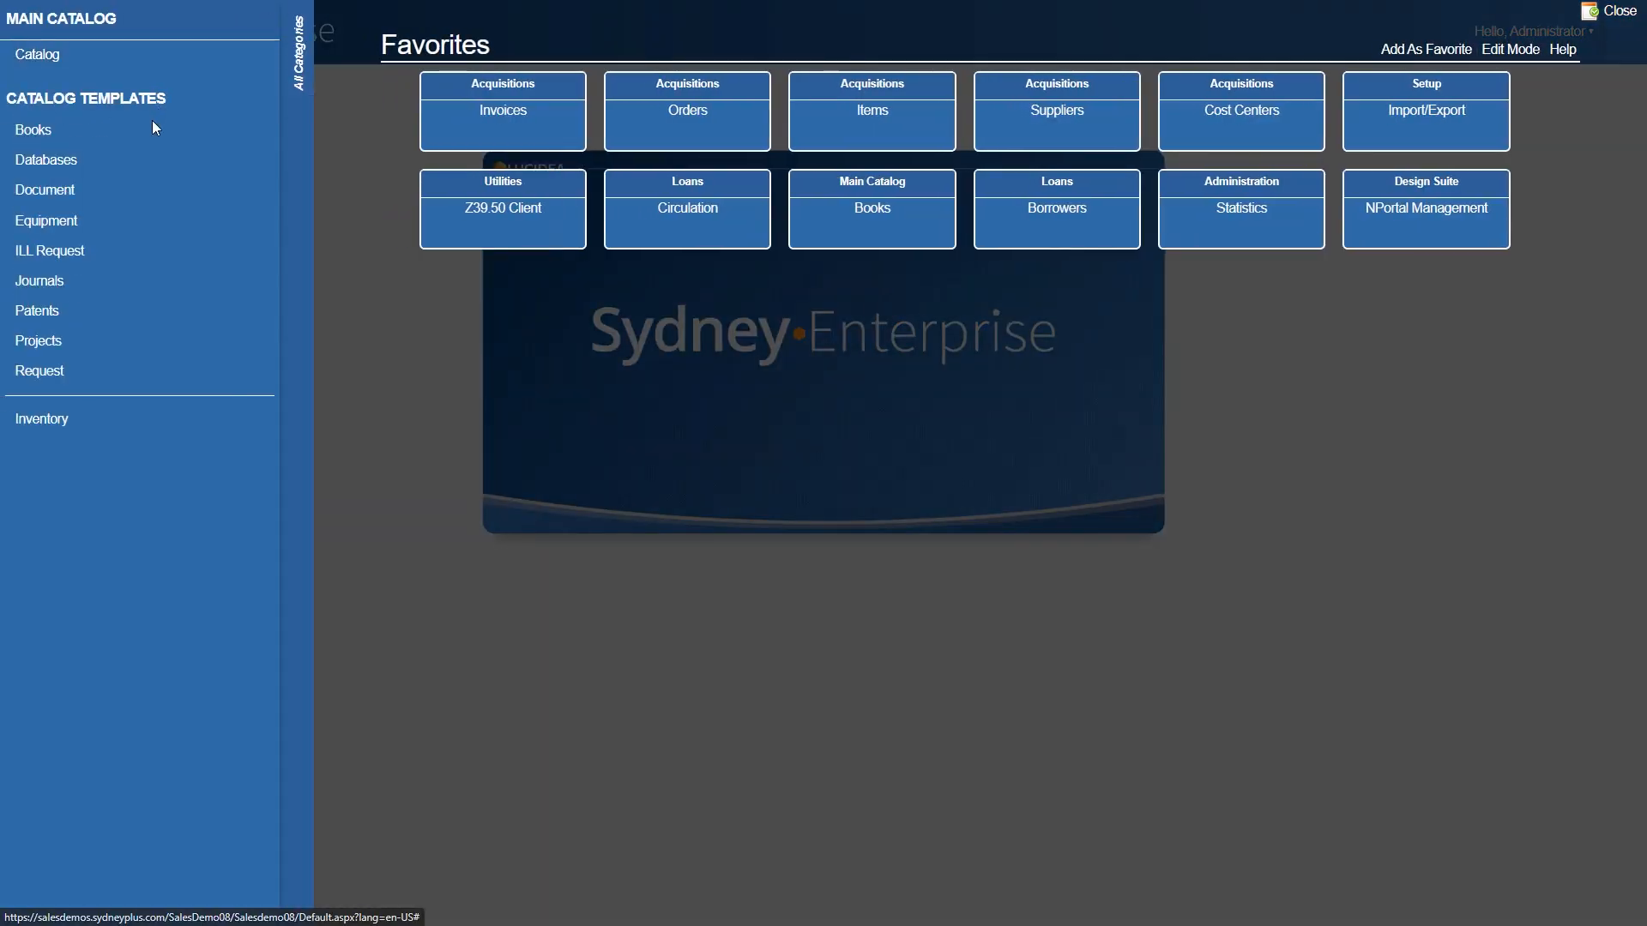
{"action": "left_click", "coordinate": [159, 312]}
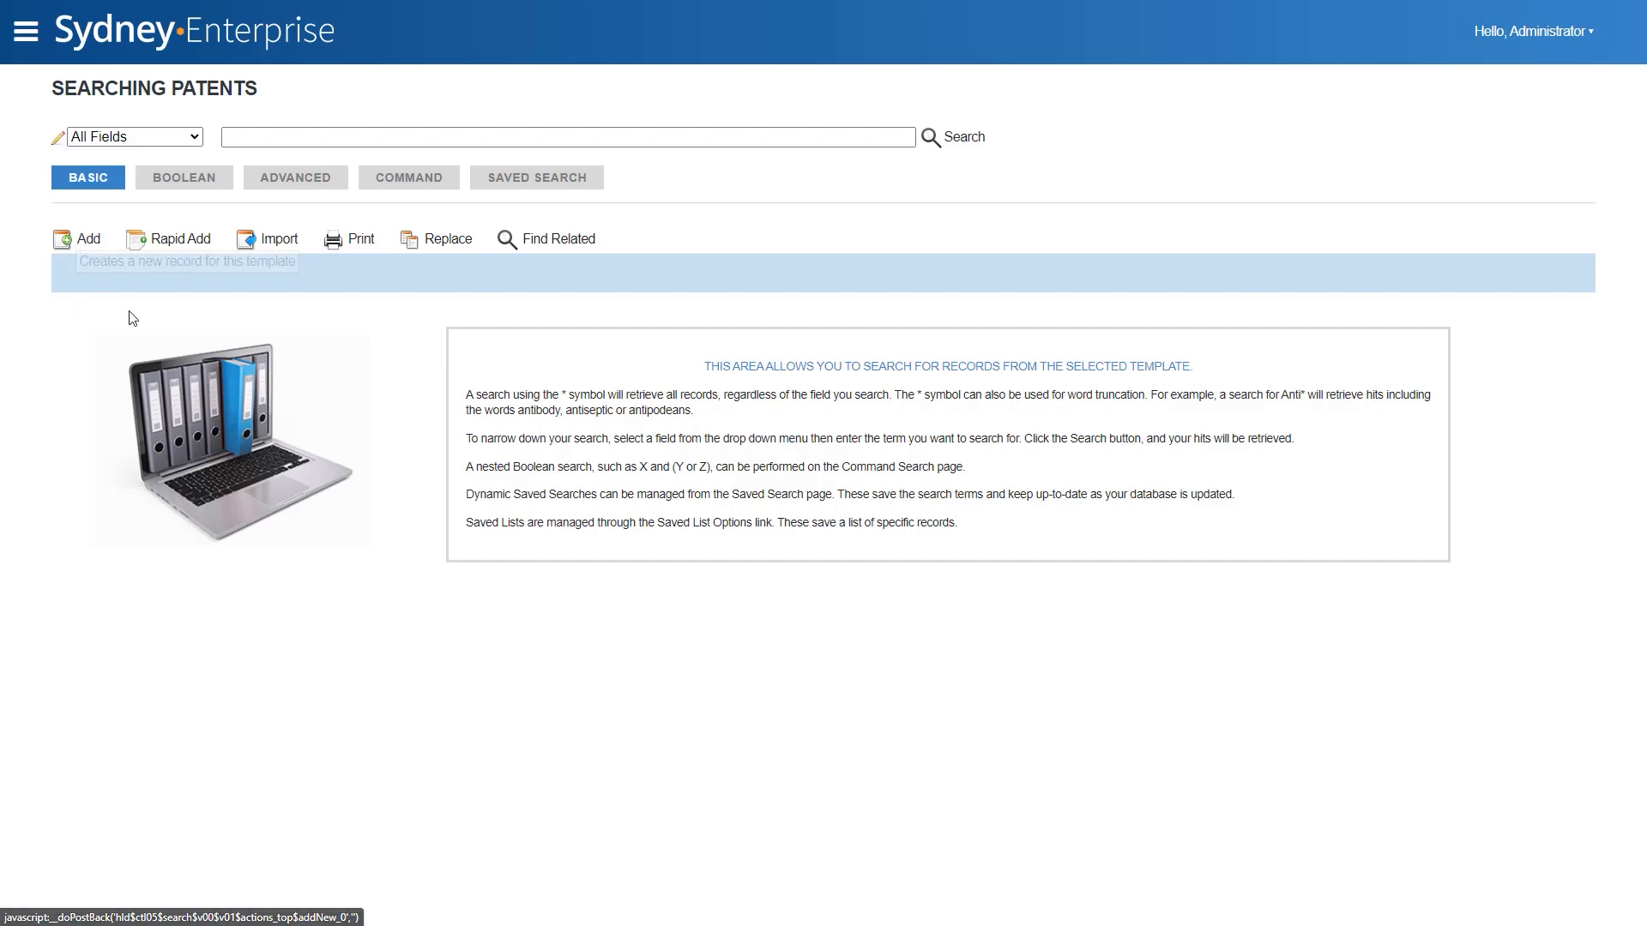
{"action": "left_click", "coordinate": [157, 250]}
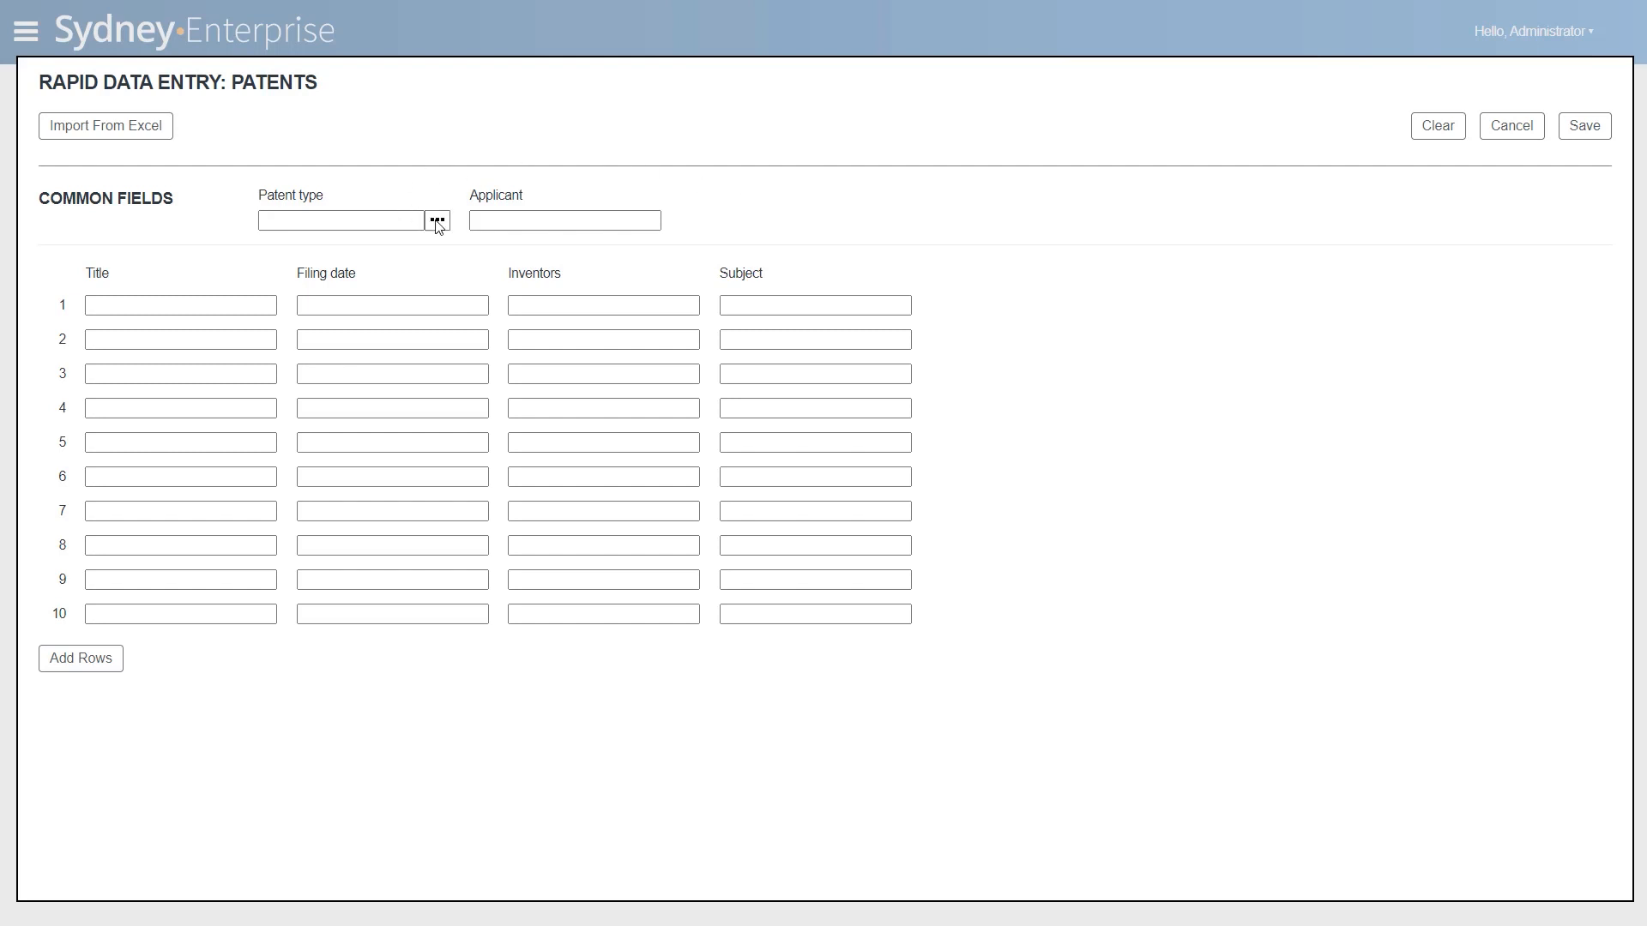
- Set the common fields to patent type Application and applicant Lucidea
{"action": "left_click", "coordinate": [437, 221]}
{"action": "left_click", "coordinate": [424, 250]}
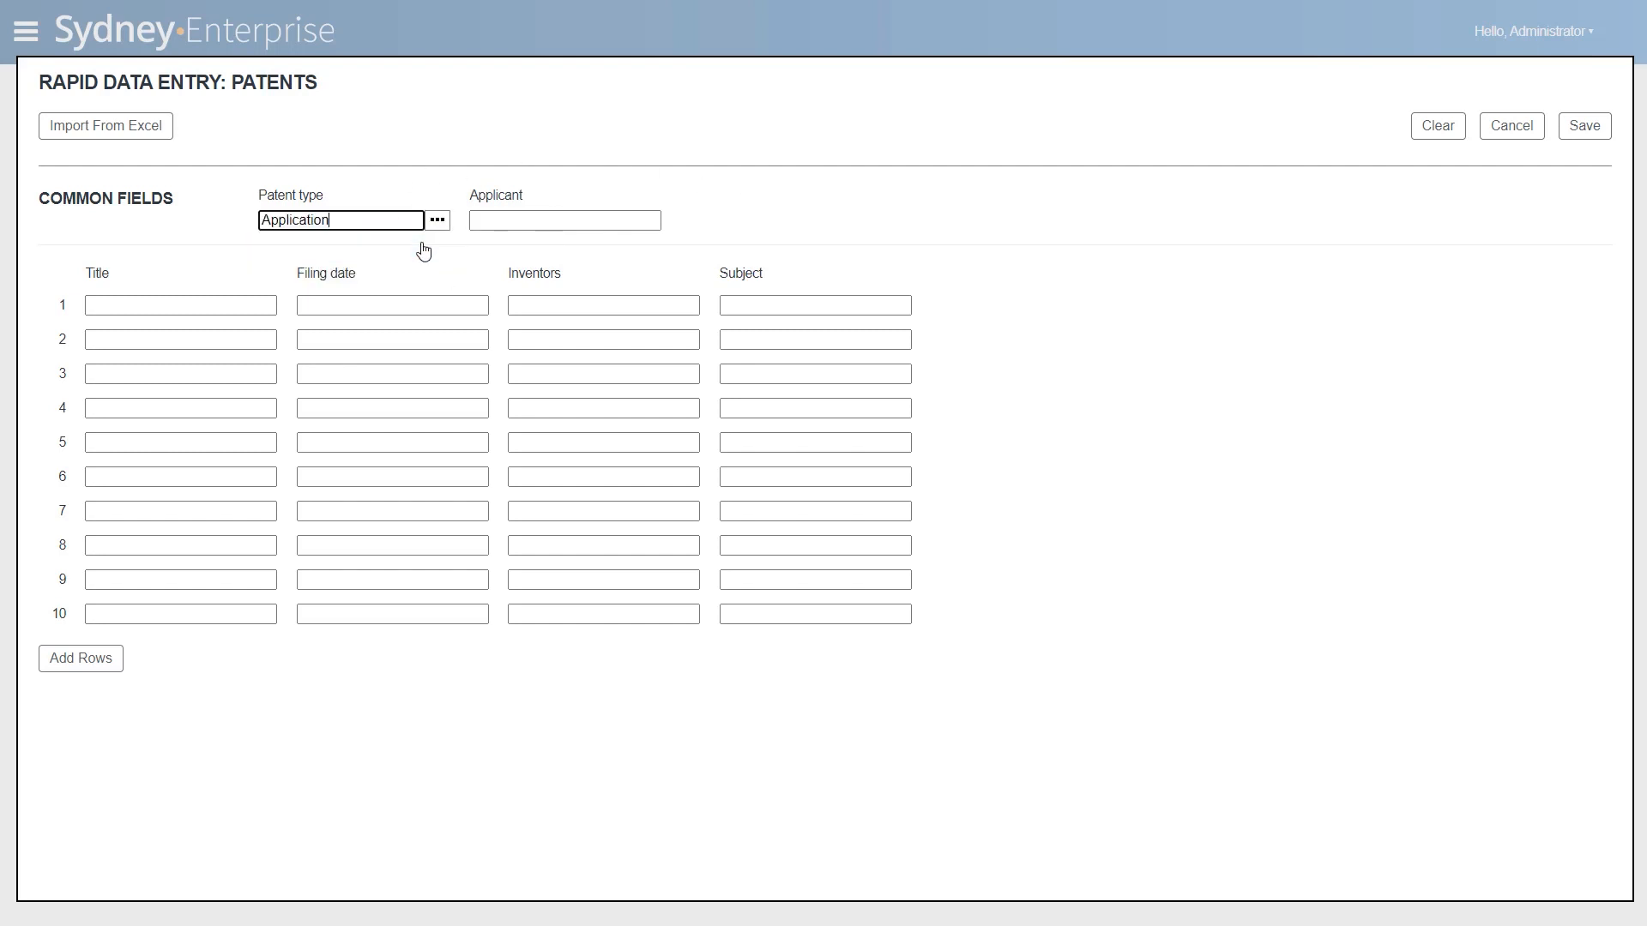
{"action": "left_click", "coordinate": [478, 222]}
{"action": "type", "text": "Lucidea"}
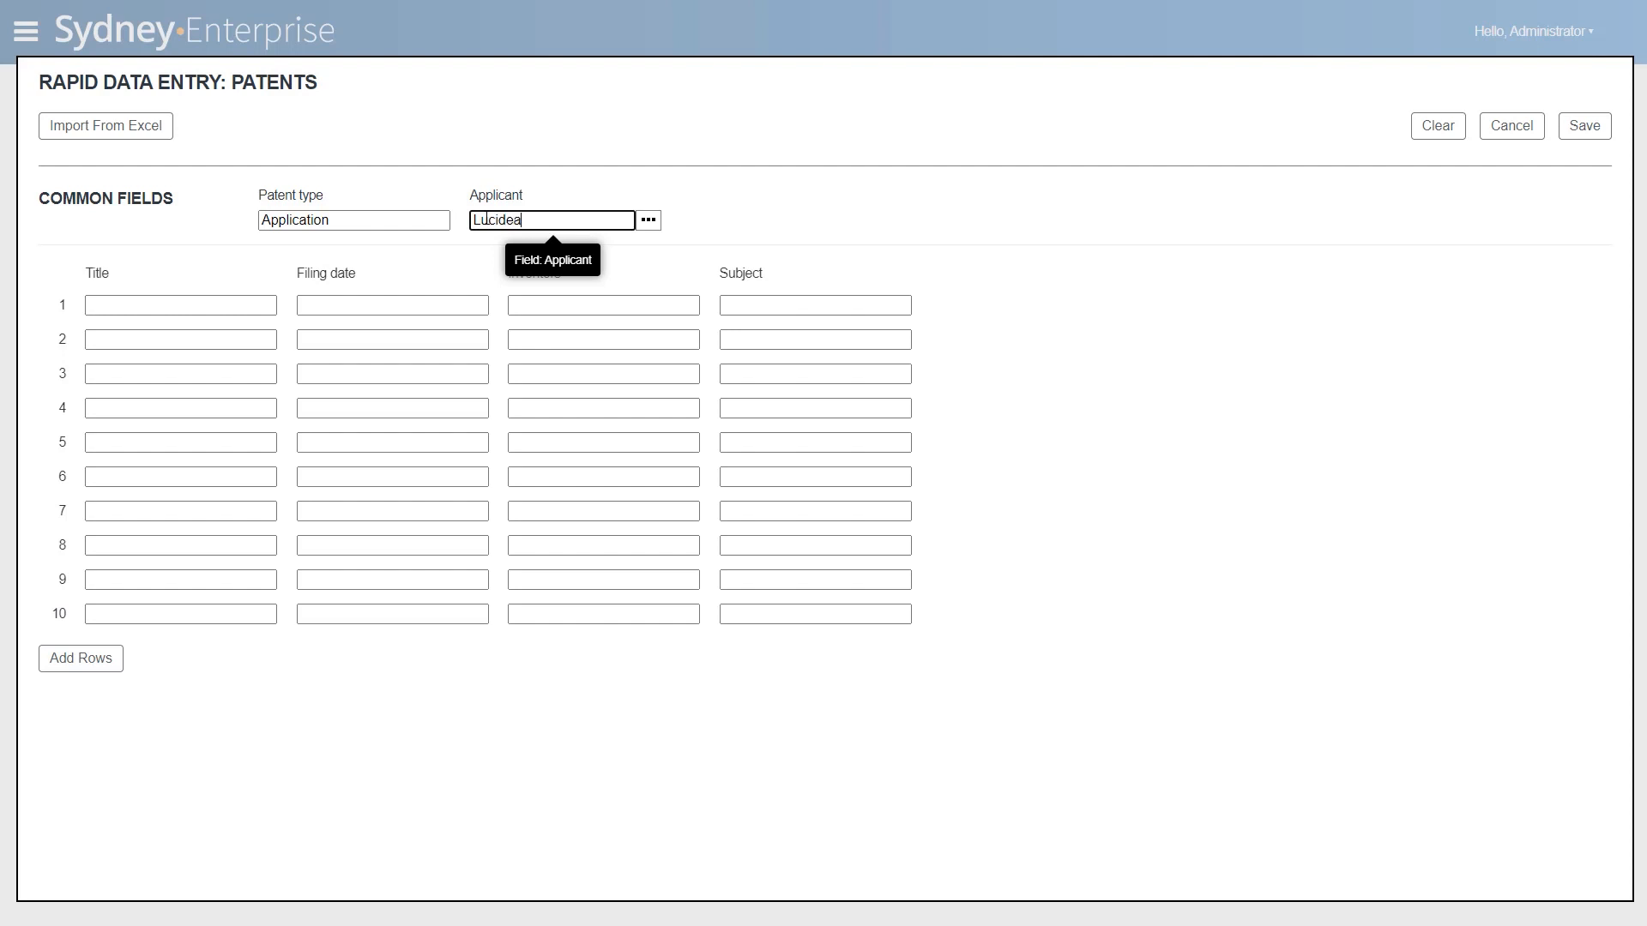
- Enter "Method for robust trajectory control" as the title in row 1
{"action": "left_click", "coordinate": [129, 301]}
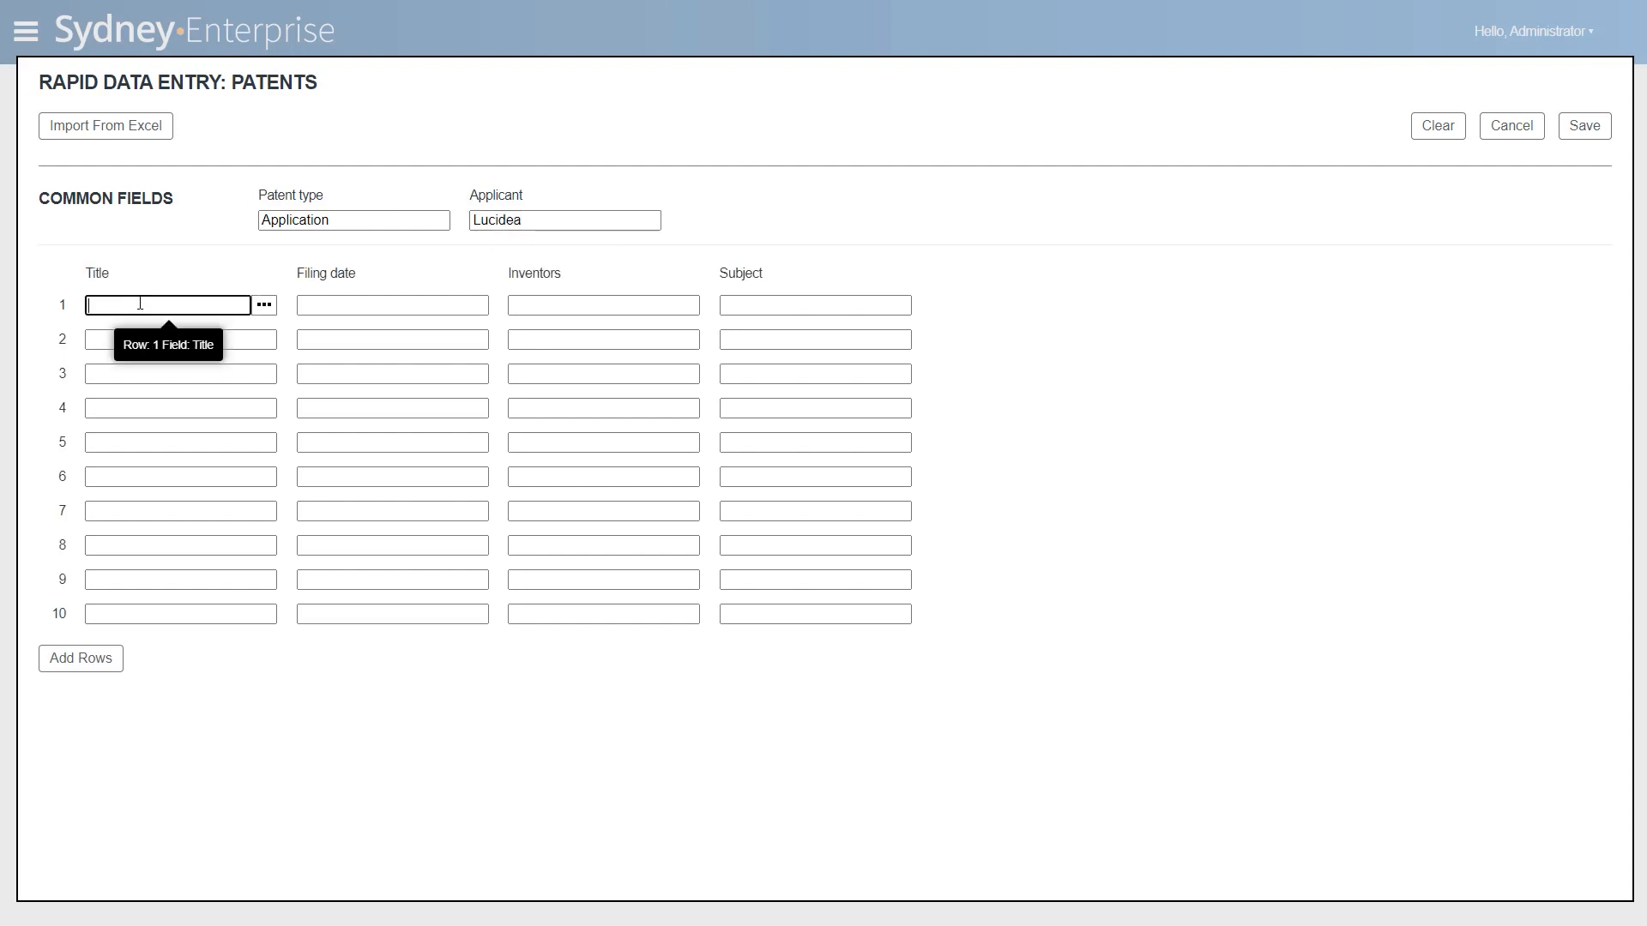
{"action": "type", "text": "Method for robust traje"}
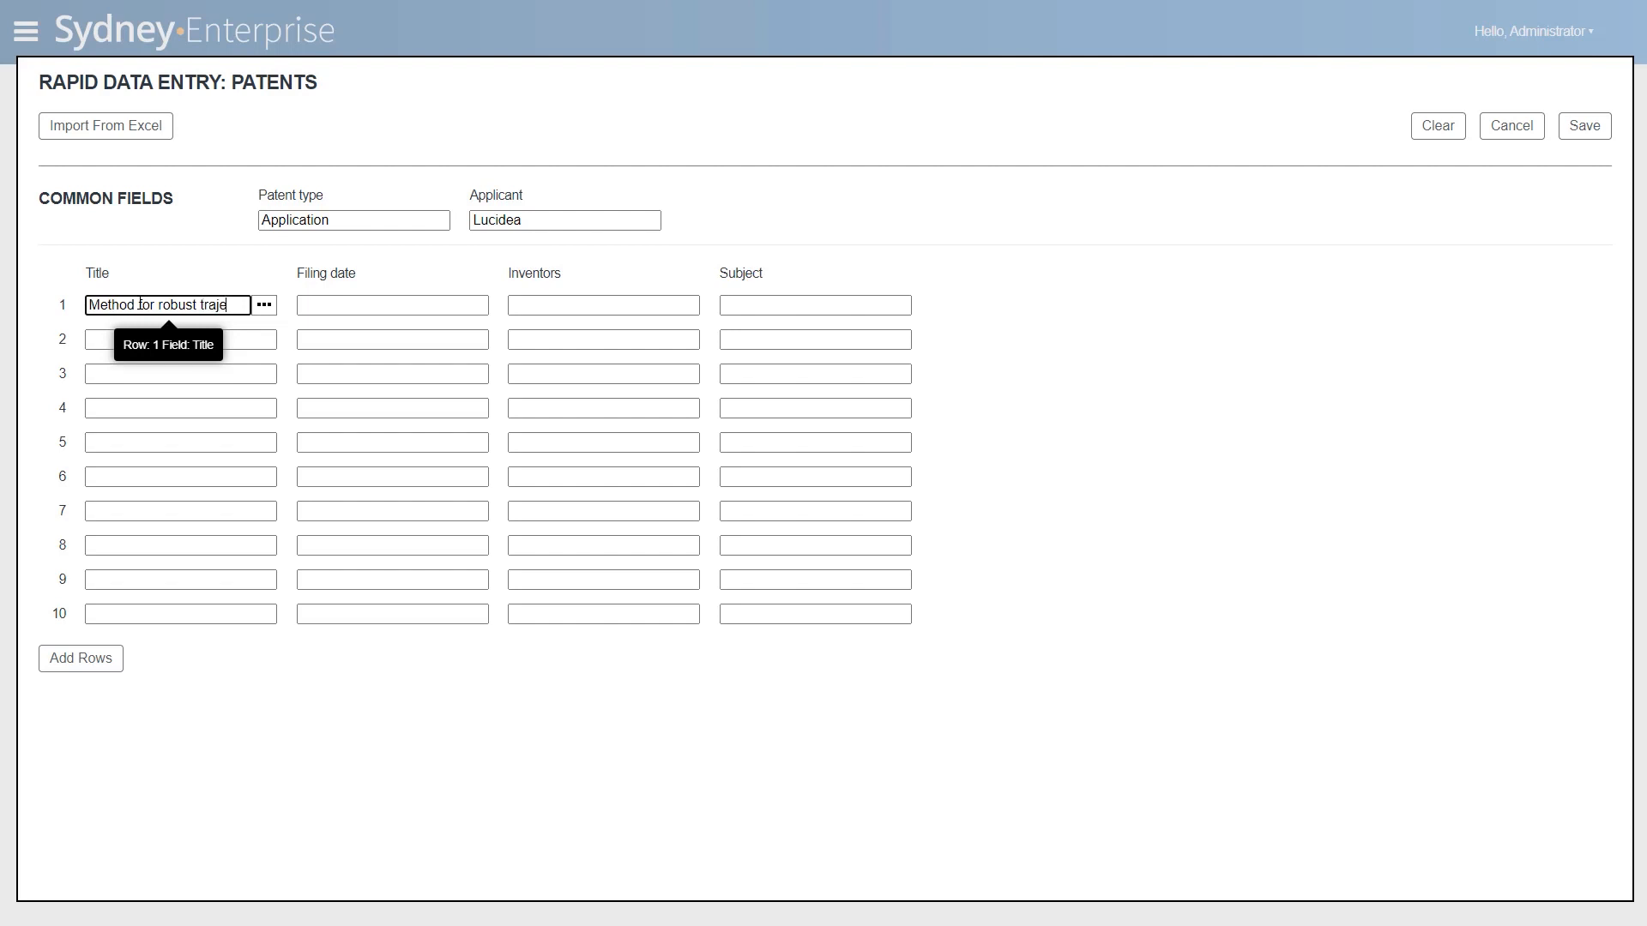
{"action": "type", "text": "ctory control"}
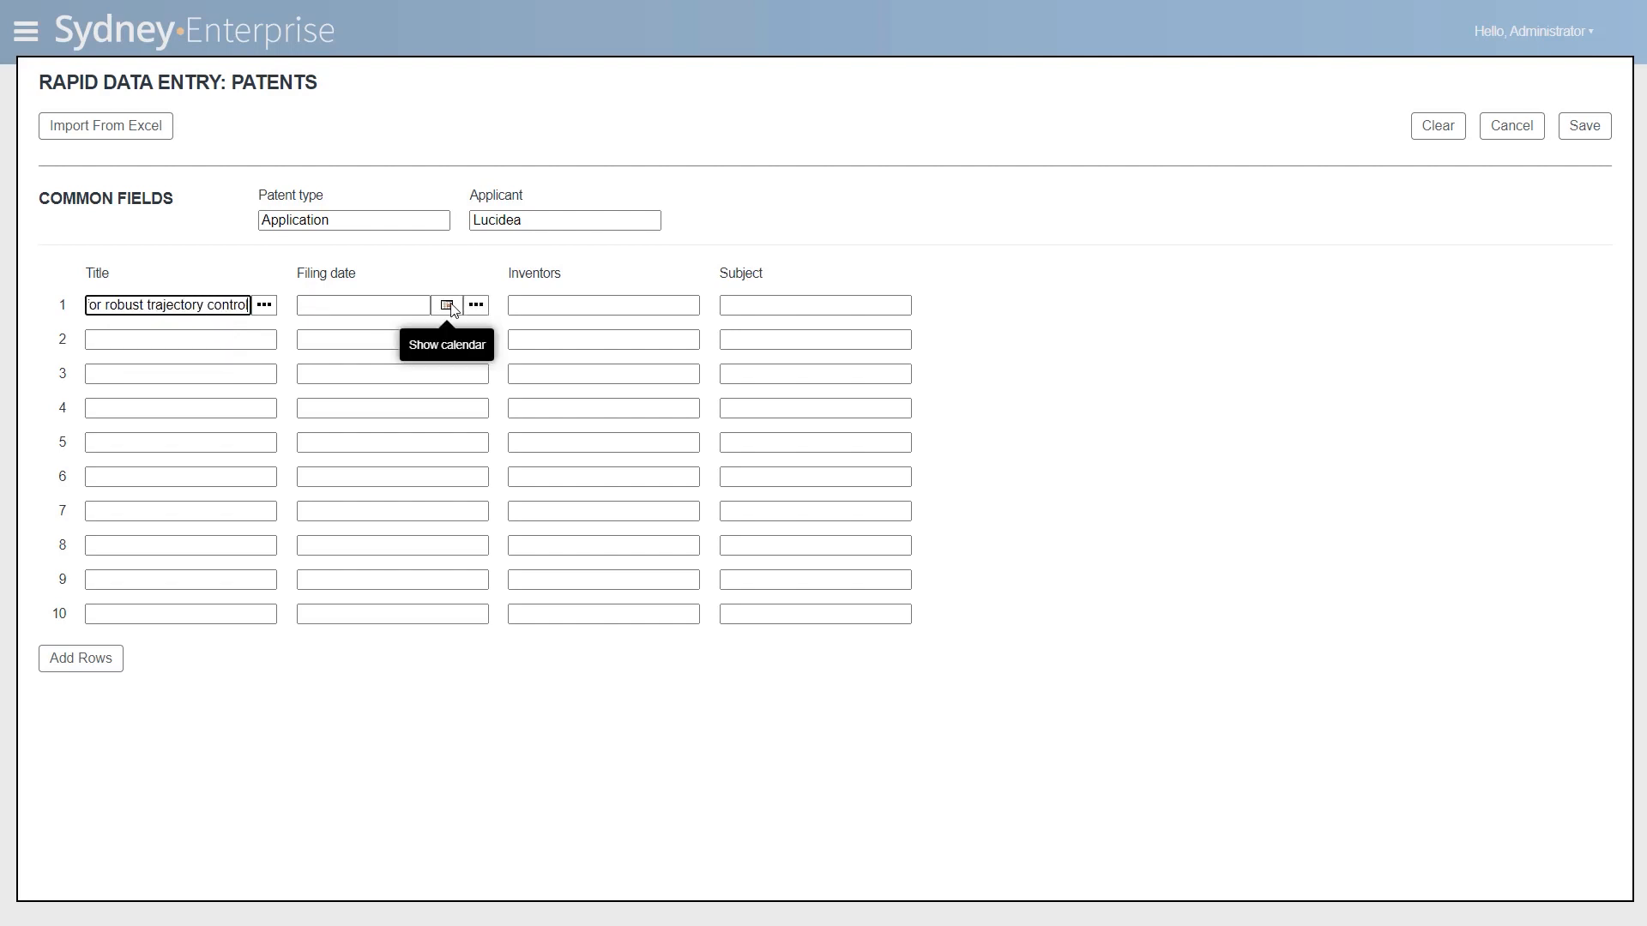
- Set the filing date in row 1 to October 15, 2020
{"action": "left_click", "coordinate": [446, 306]}
{"action": "left_click", "coordinate": [393, 330]}
{"action": "key", "text": "Down"}
{"action": "key", "text": "Down"}
{"action": "key", "text": "Down"}
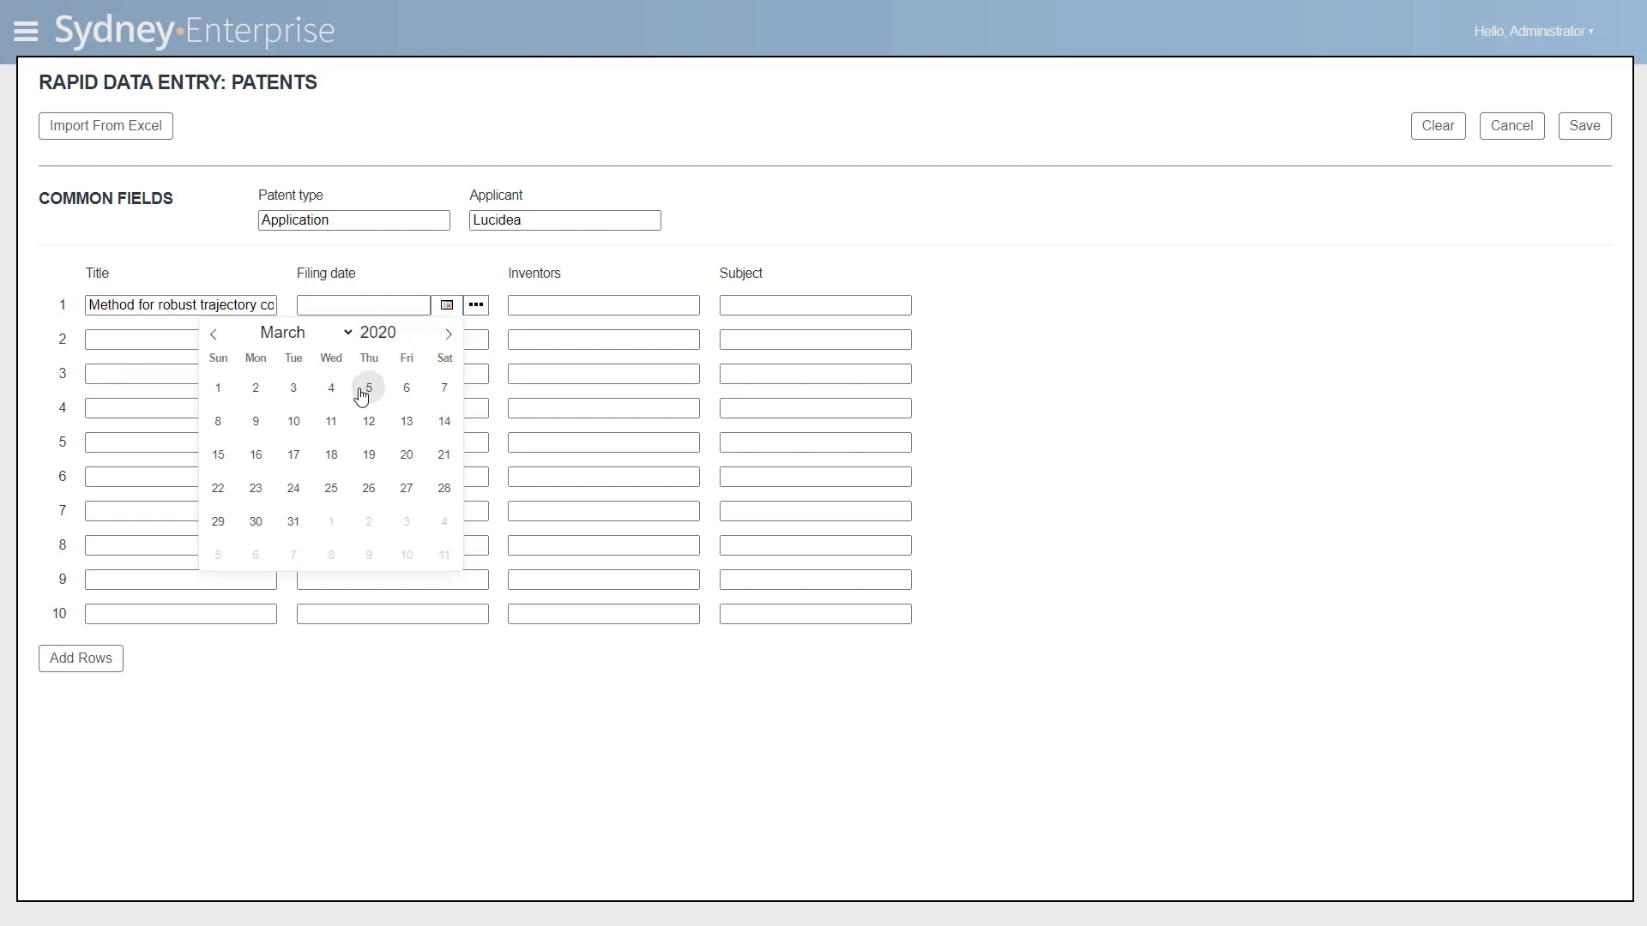
{"action": "left_click", "coordinate": [307, 332]}
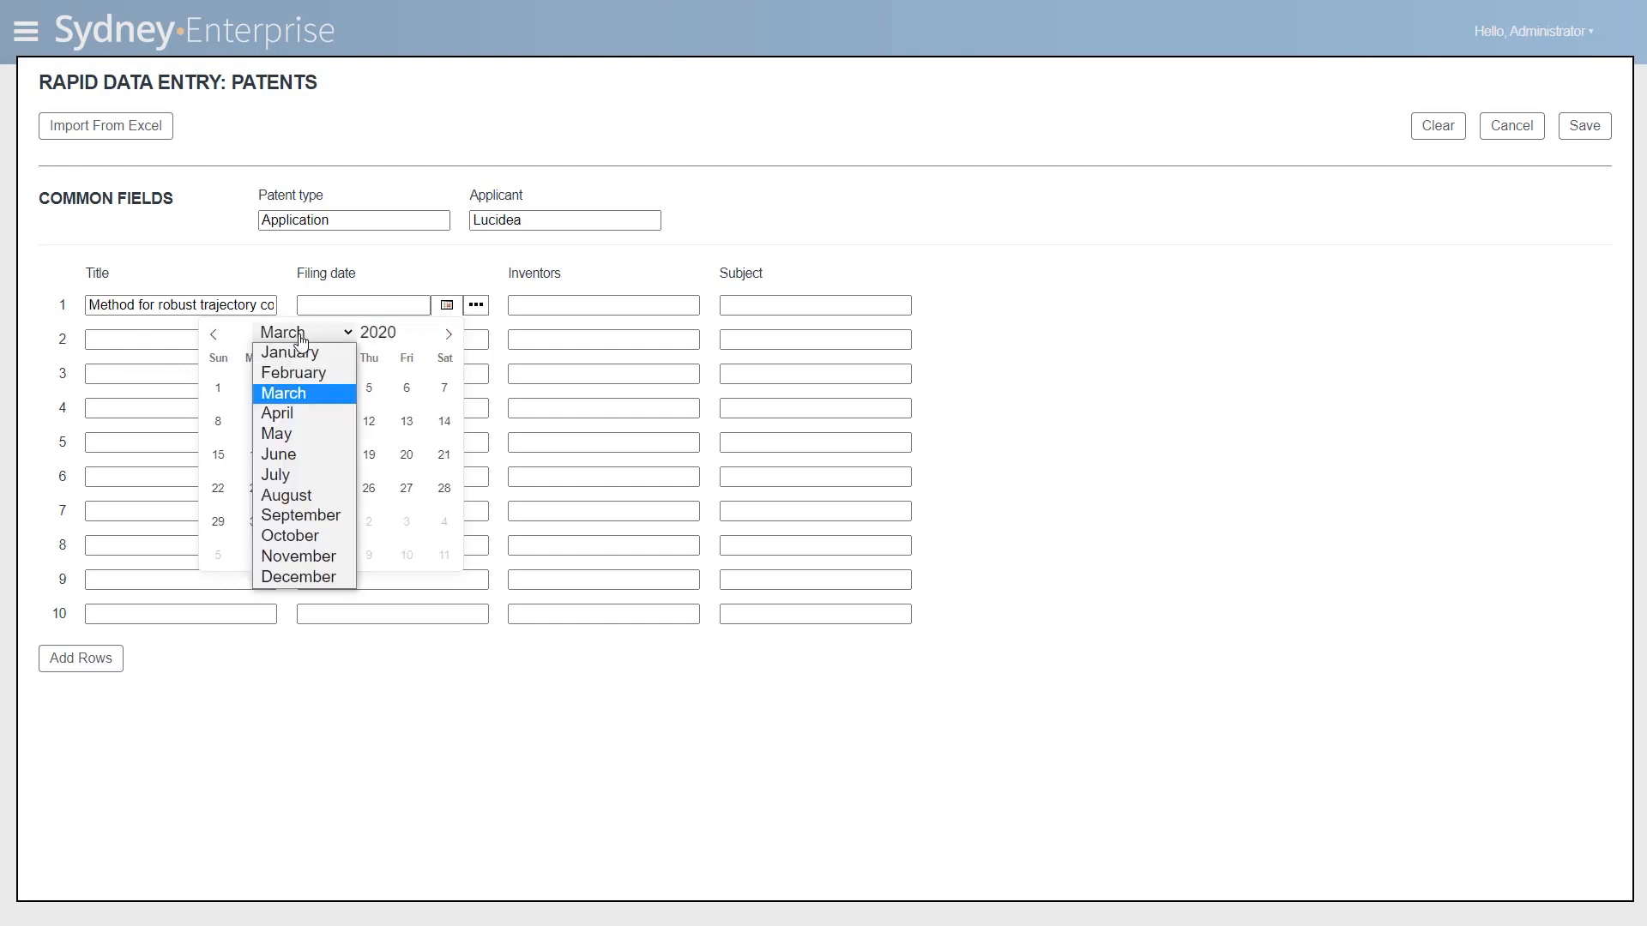
{"action": "left_click", "coordinate": [291, 537]}
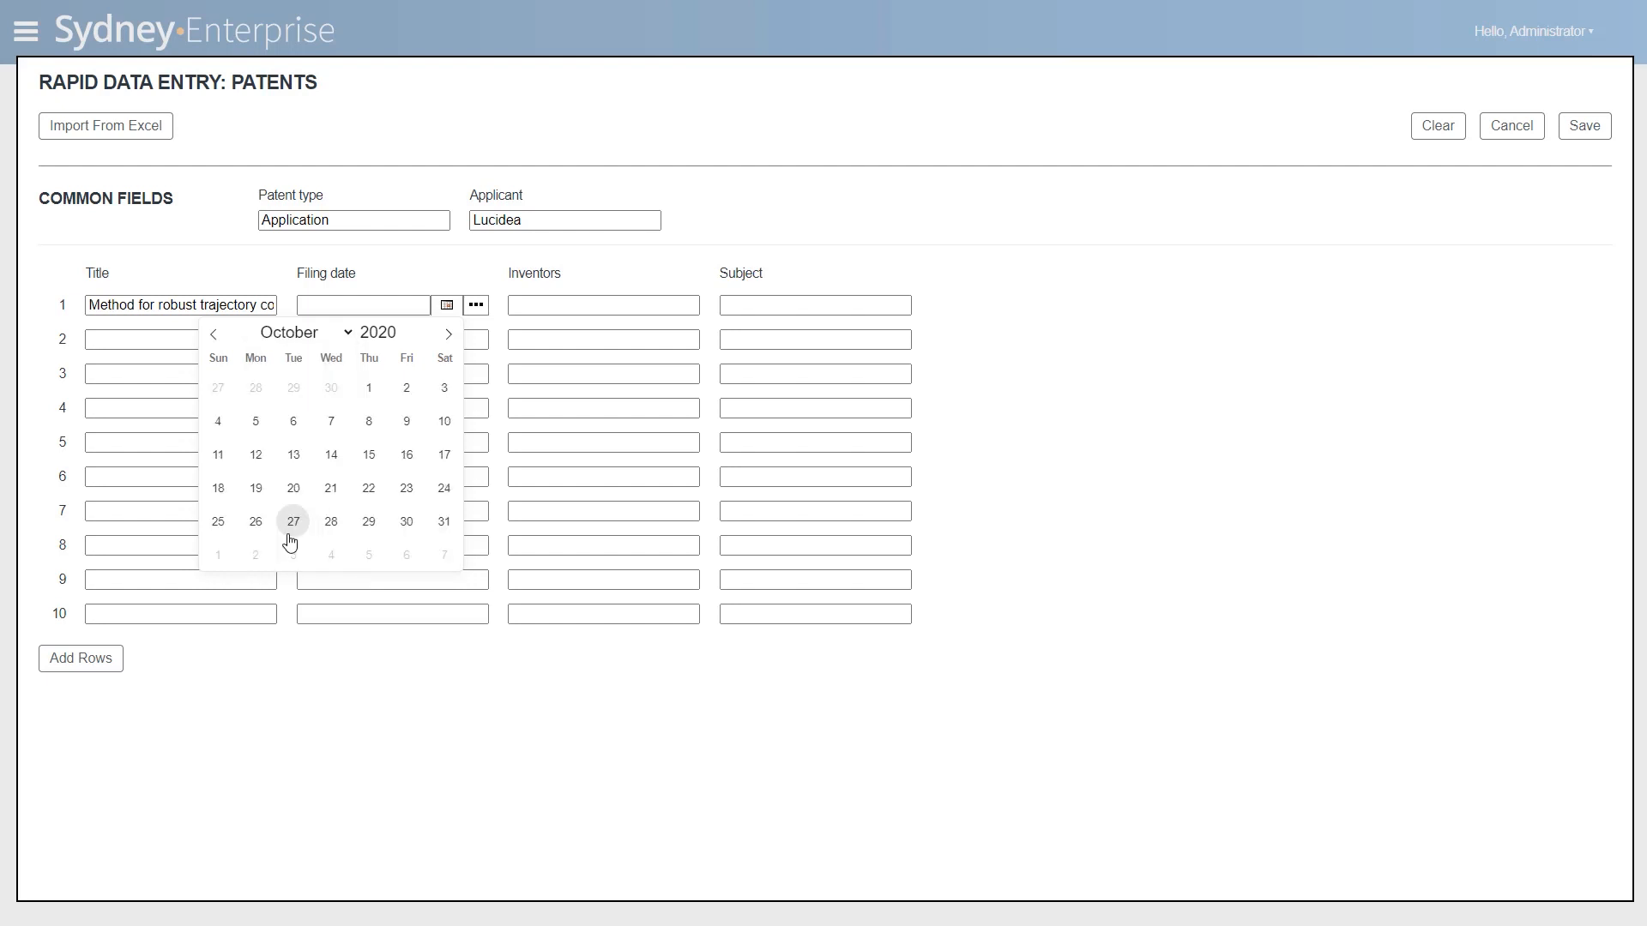
{"action": "left_click", "coordinate": [369, 455]}
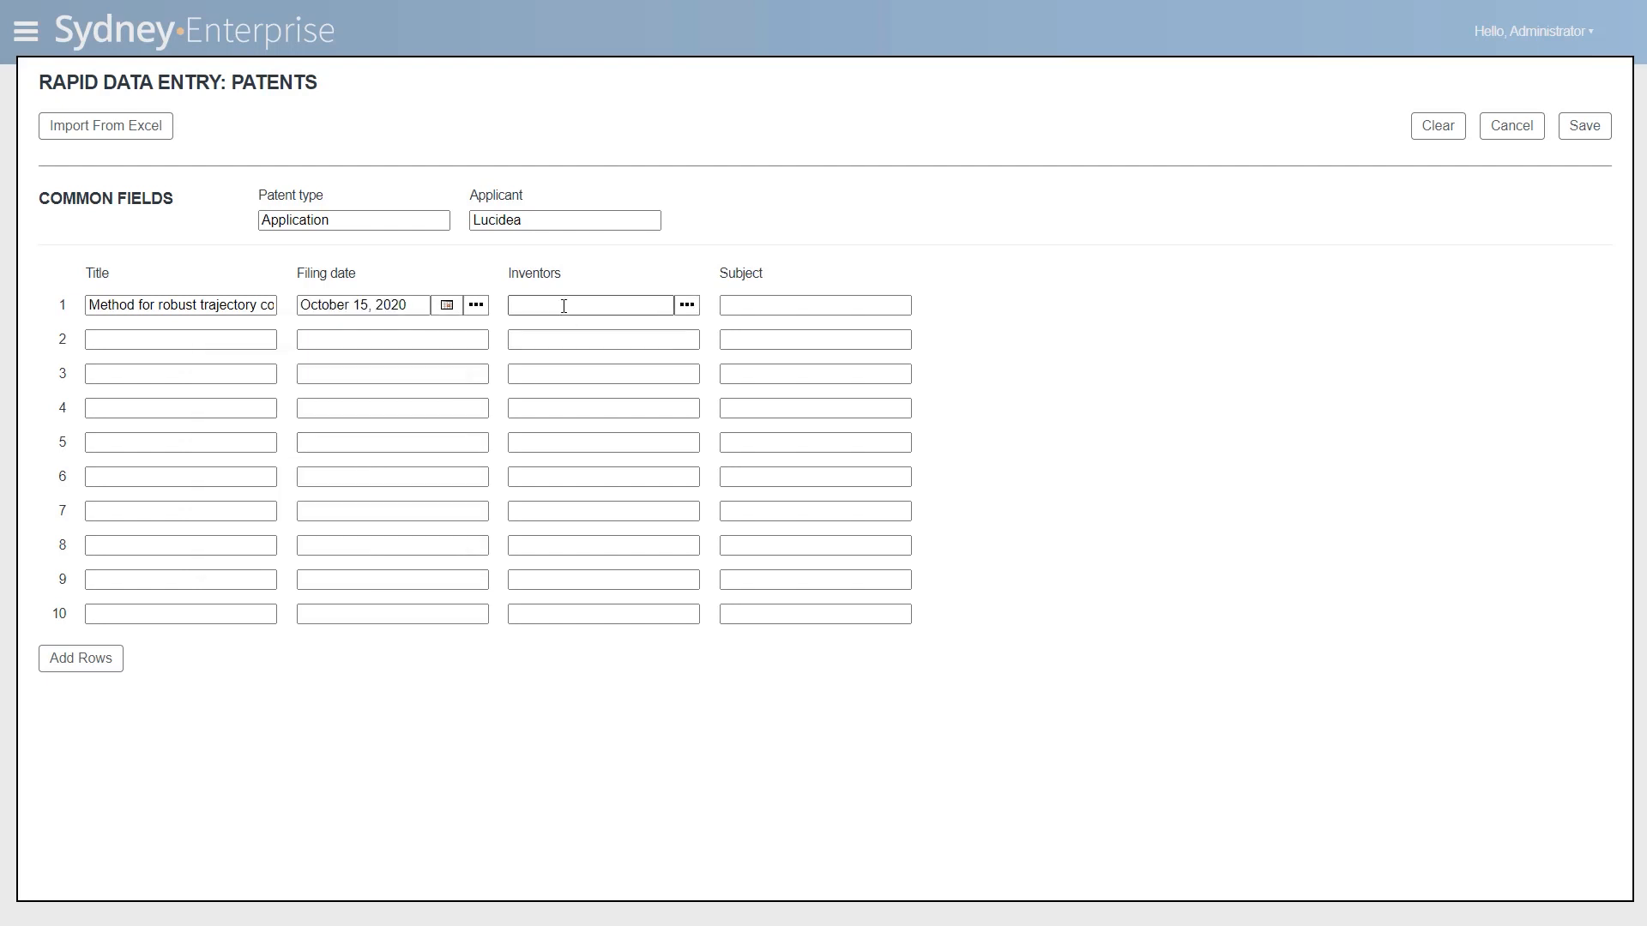
- Fill in the inventor for row 1 by picking the first name from the existing inventor values
{"action": "left_click", "coordinate": [687, 306]}
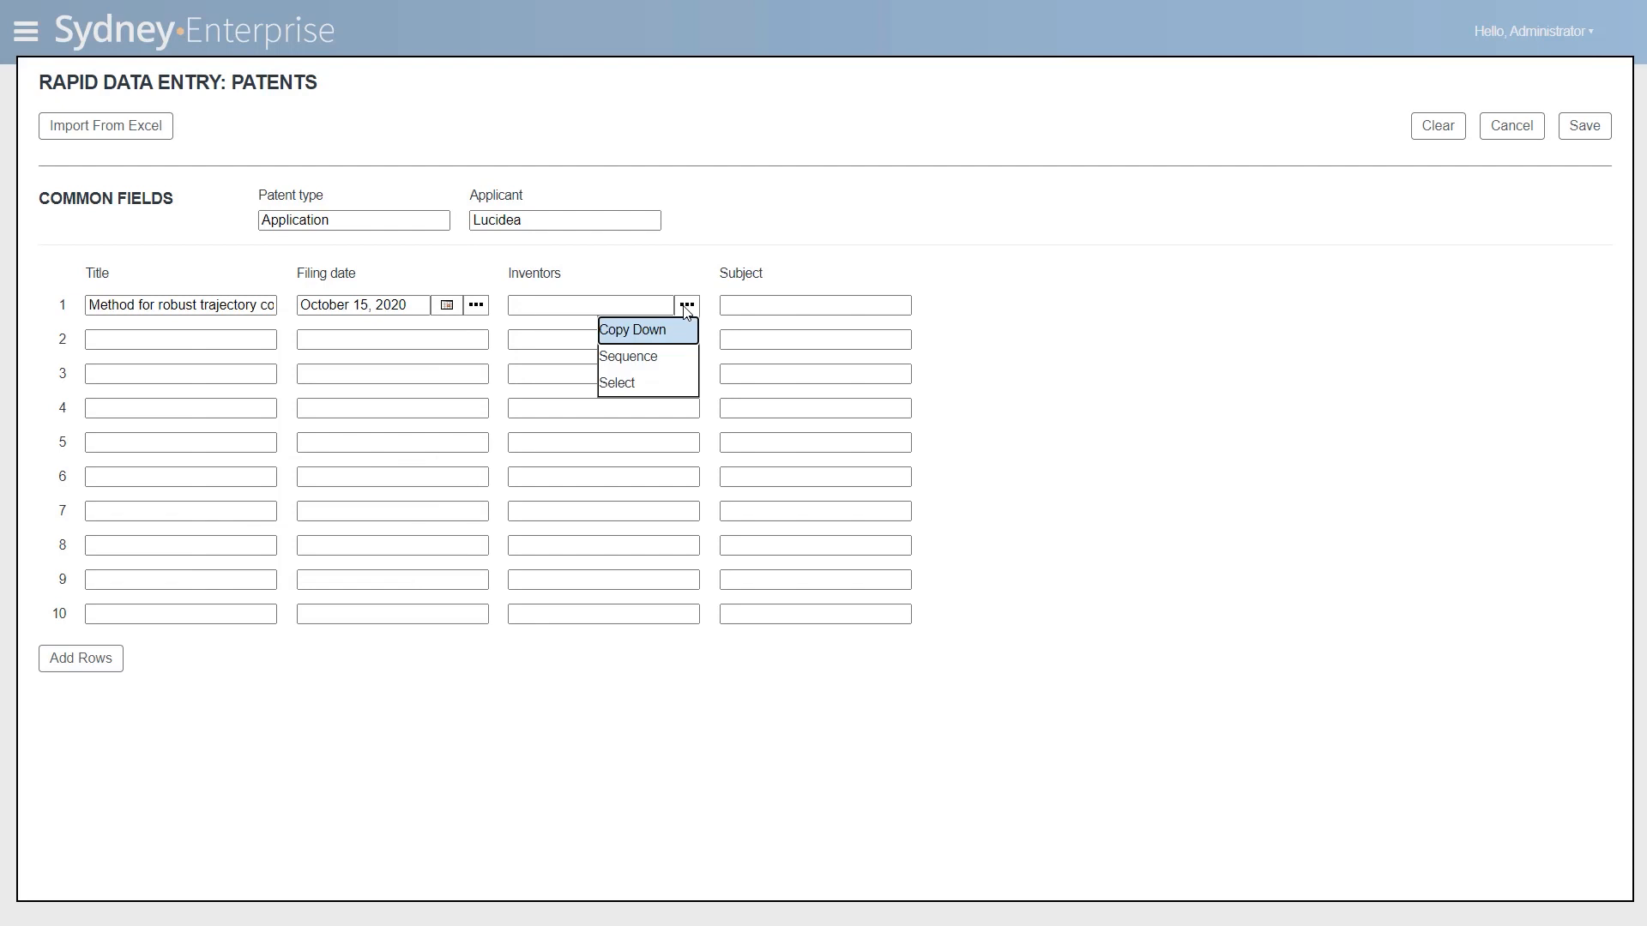
{"action": "left_click", "coordinate": [654, 382]}
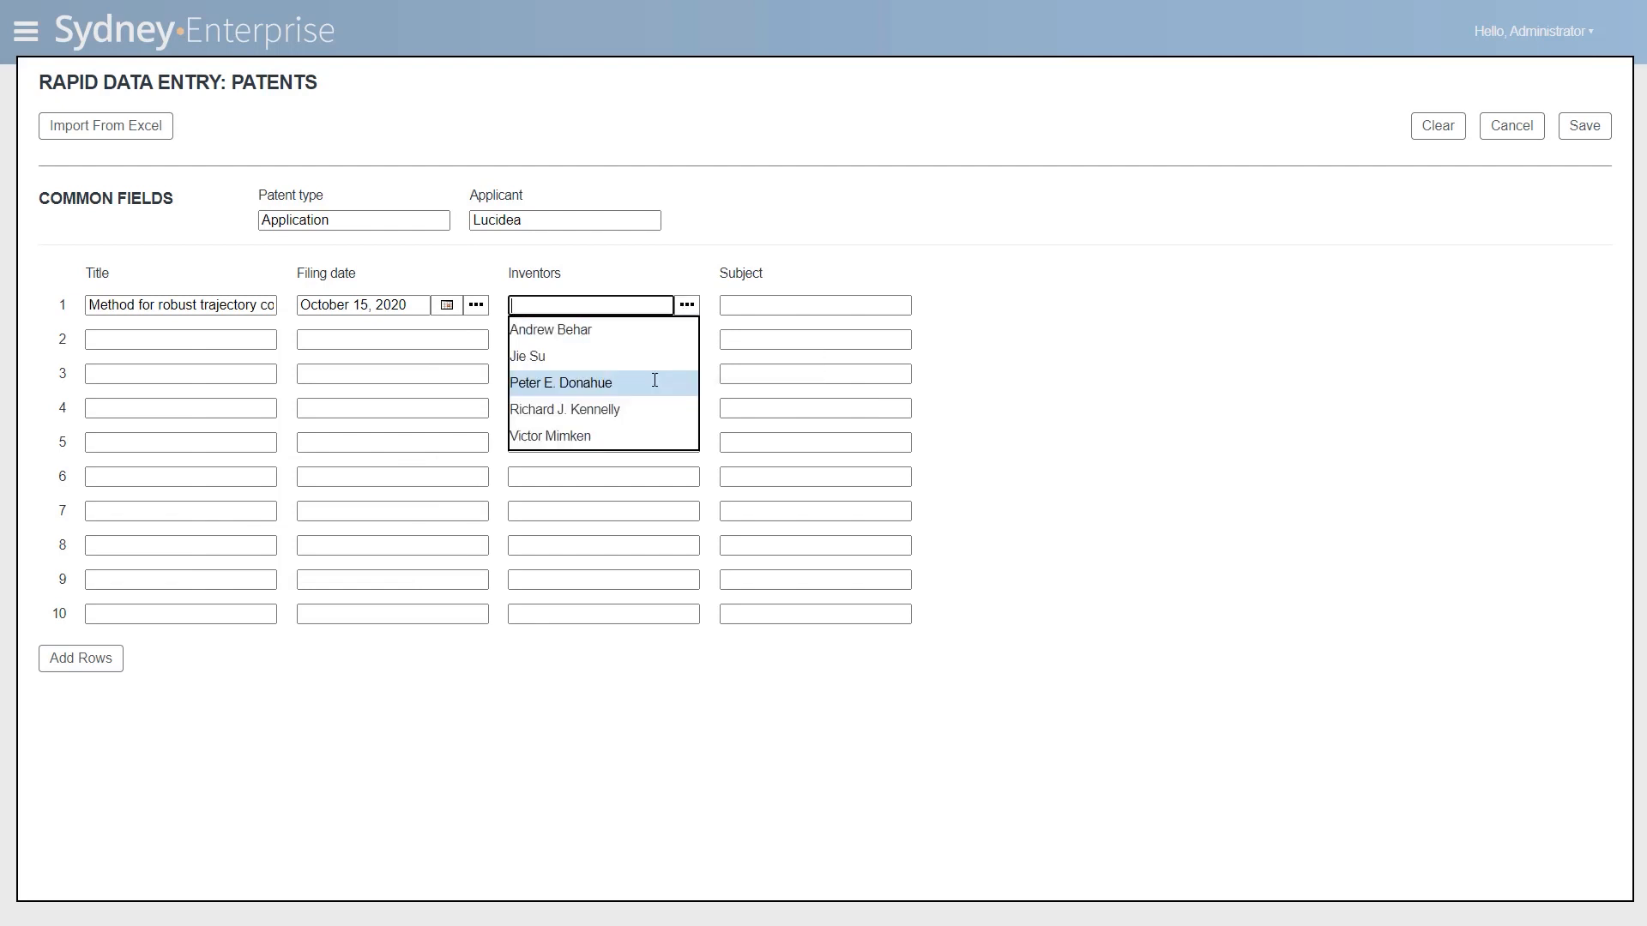
{"action": "left_click", "coordinate": [603, 337]}
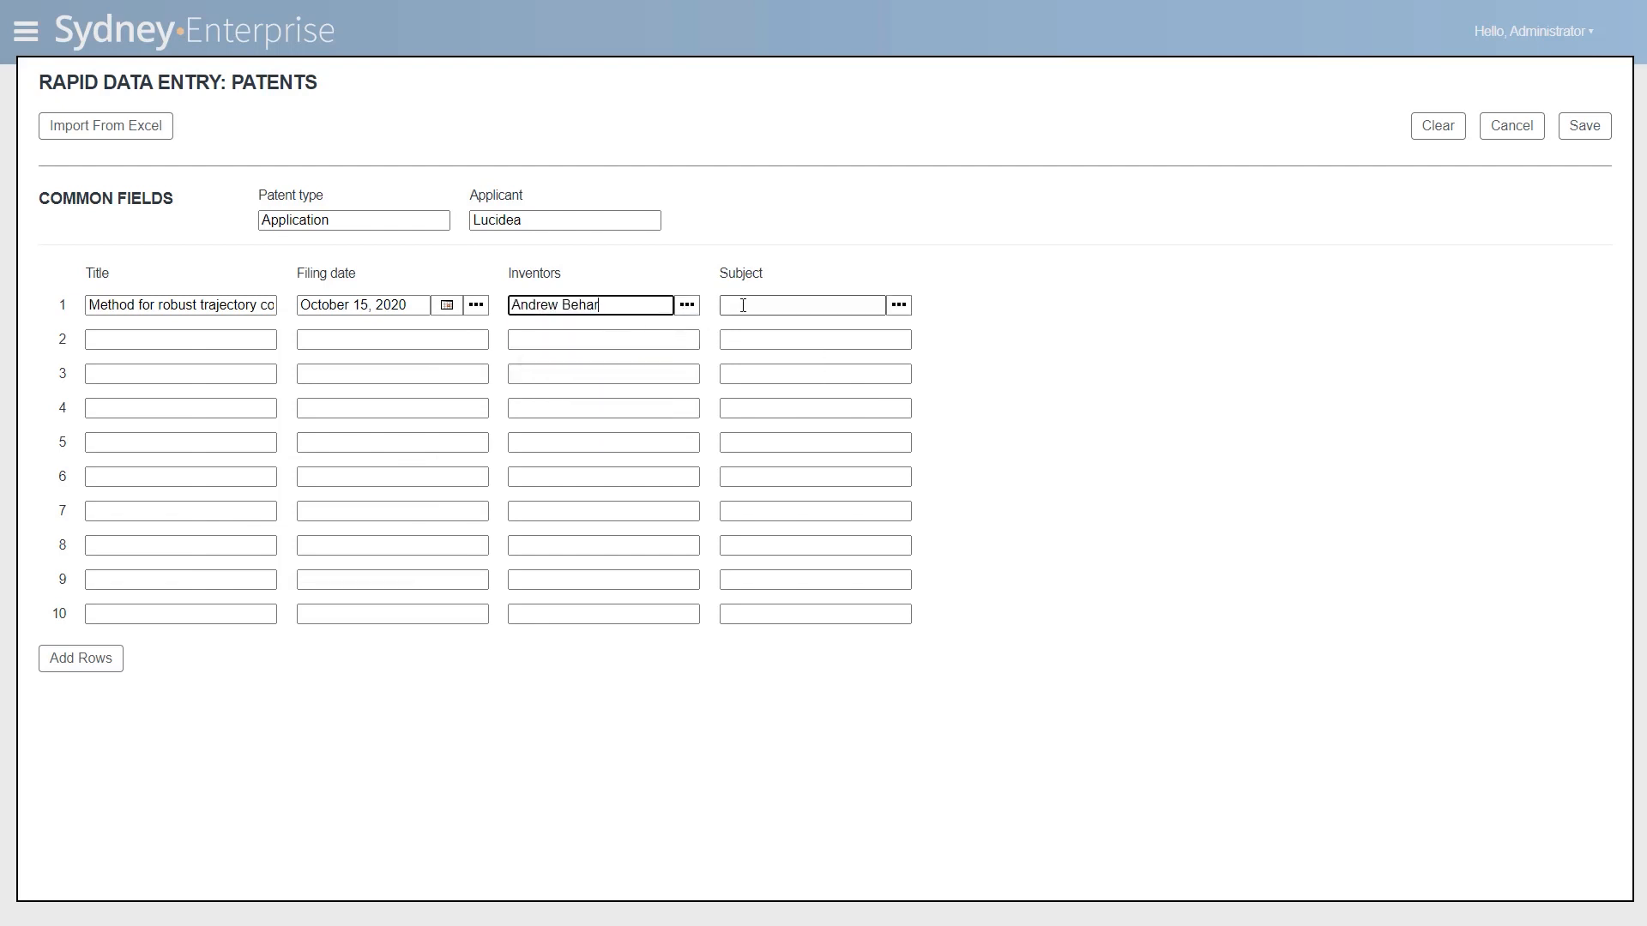
{"action": "left_click", "coordinate": [898, 306]}
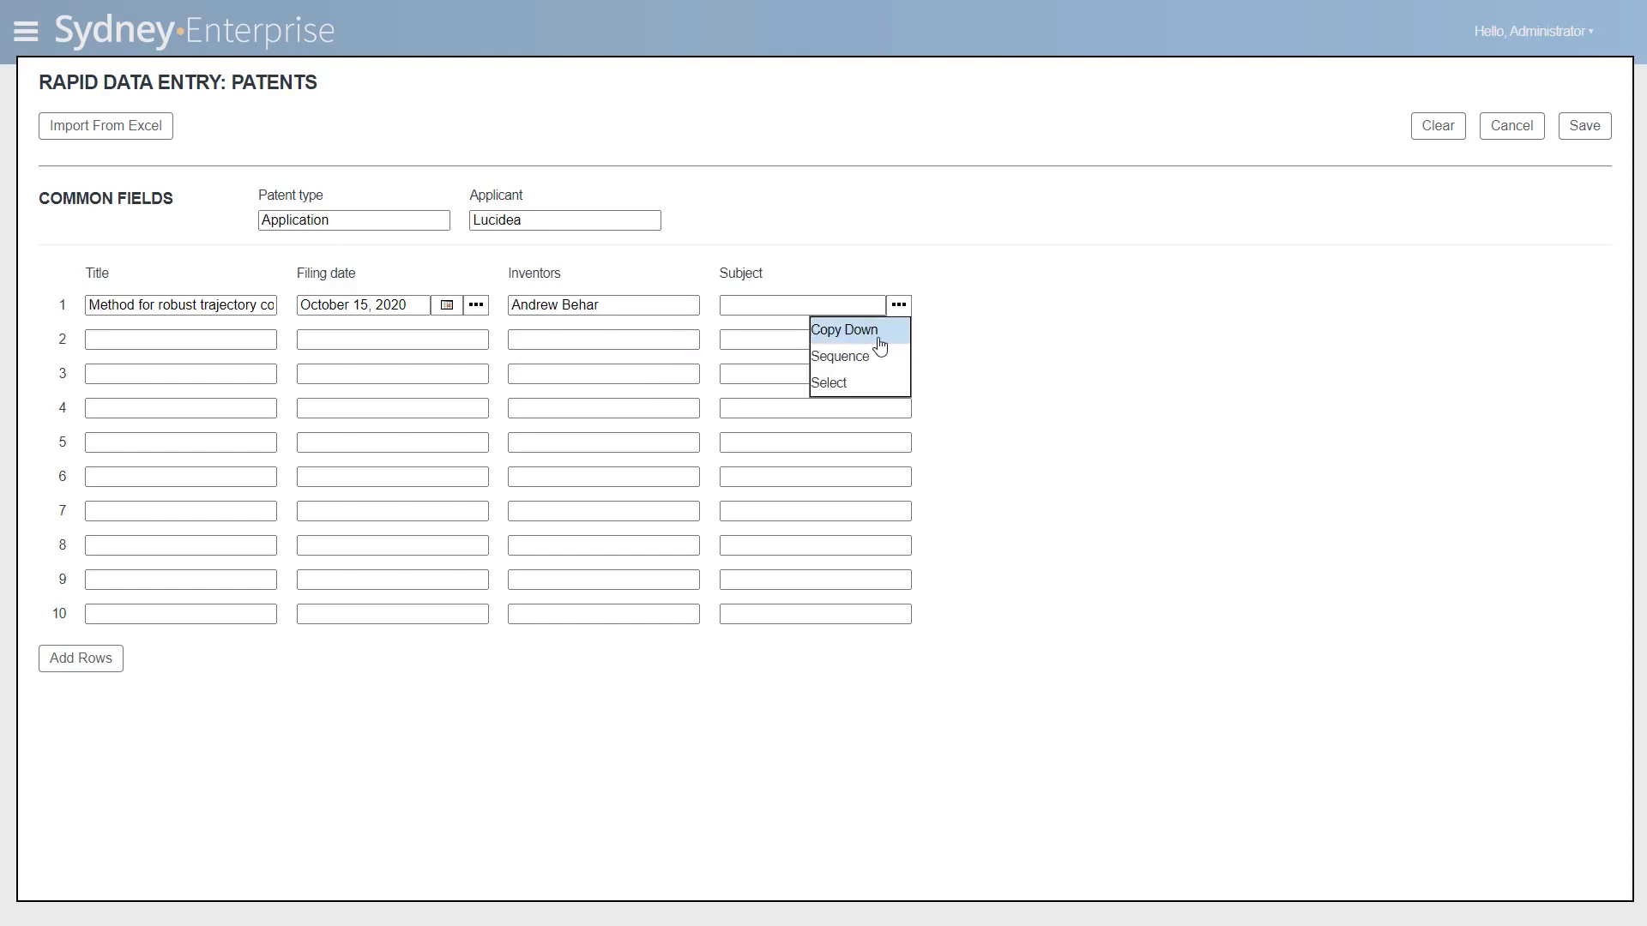
{"action": "left_click", "coordinate": [844, 382]}
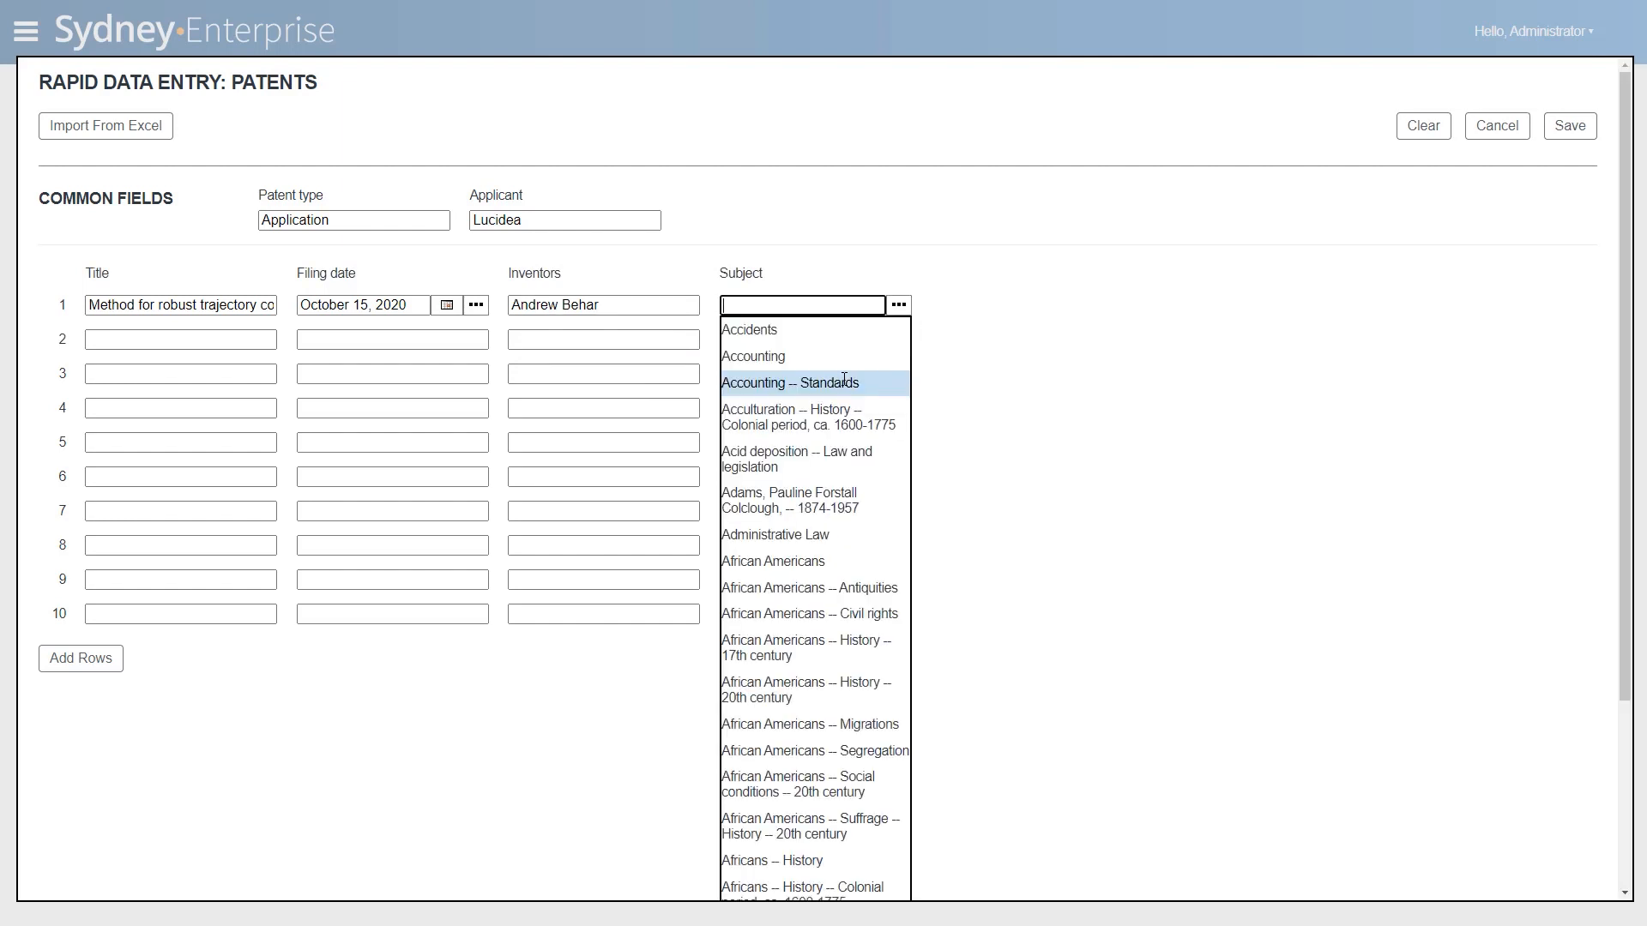
{"action": "left_click", "coordinate": [917, 257]}
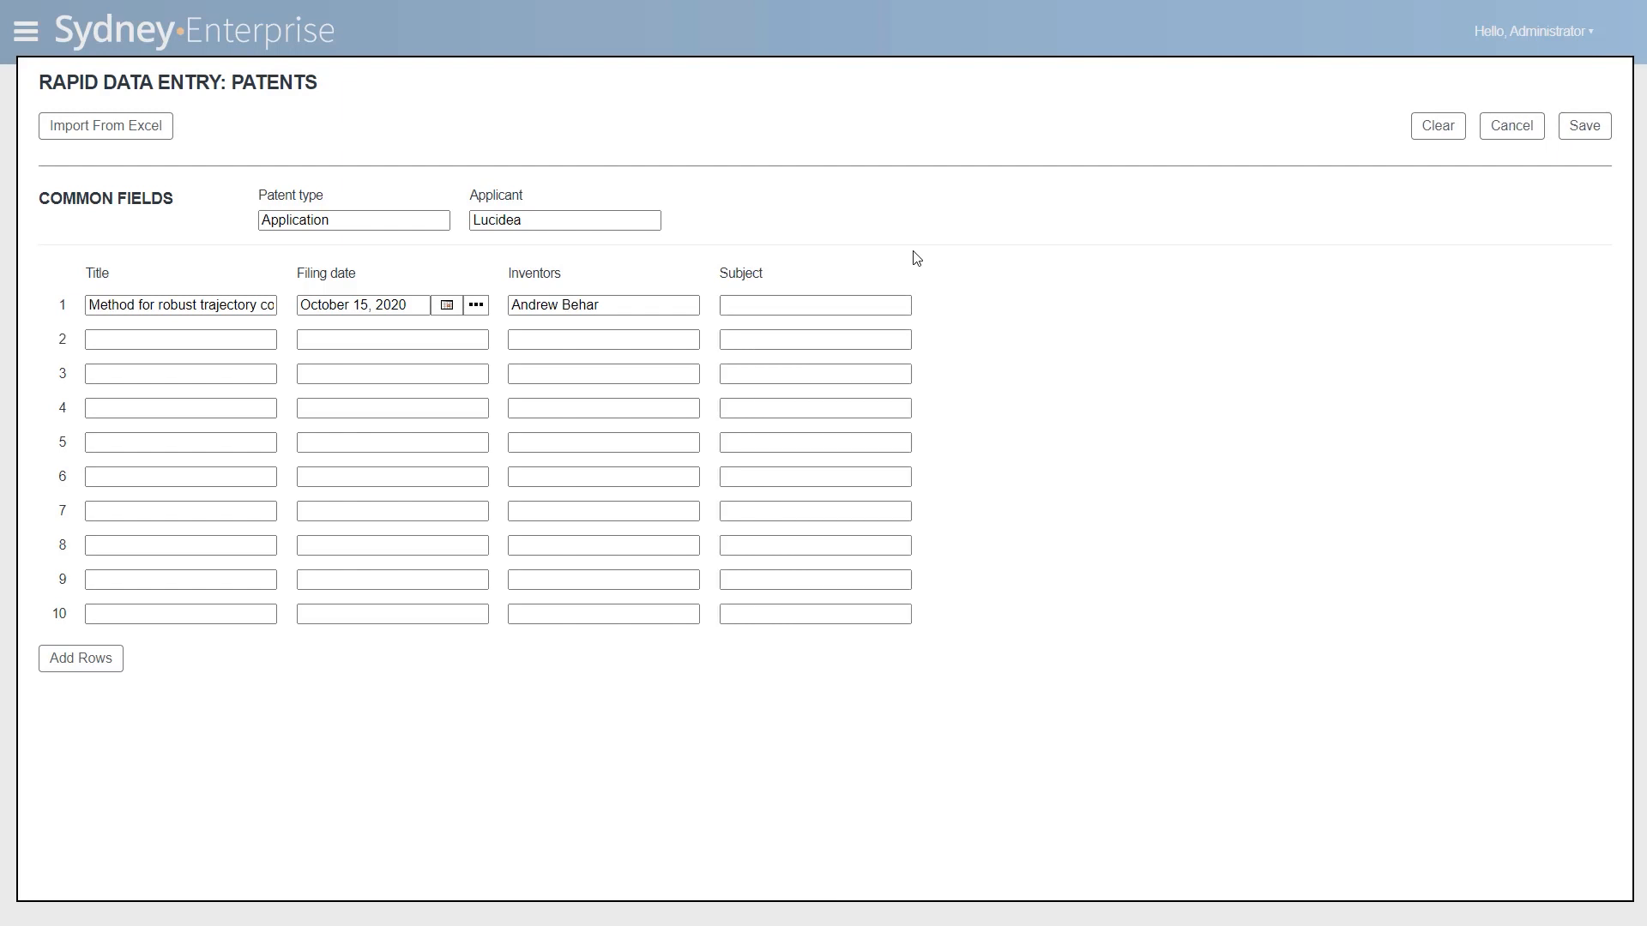
{"action": "left_click", "coordinate": [823, 307]}
{"action": "type", "text": "Autno"}
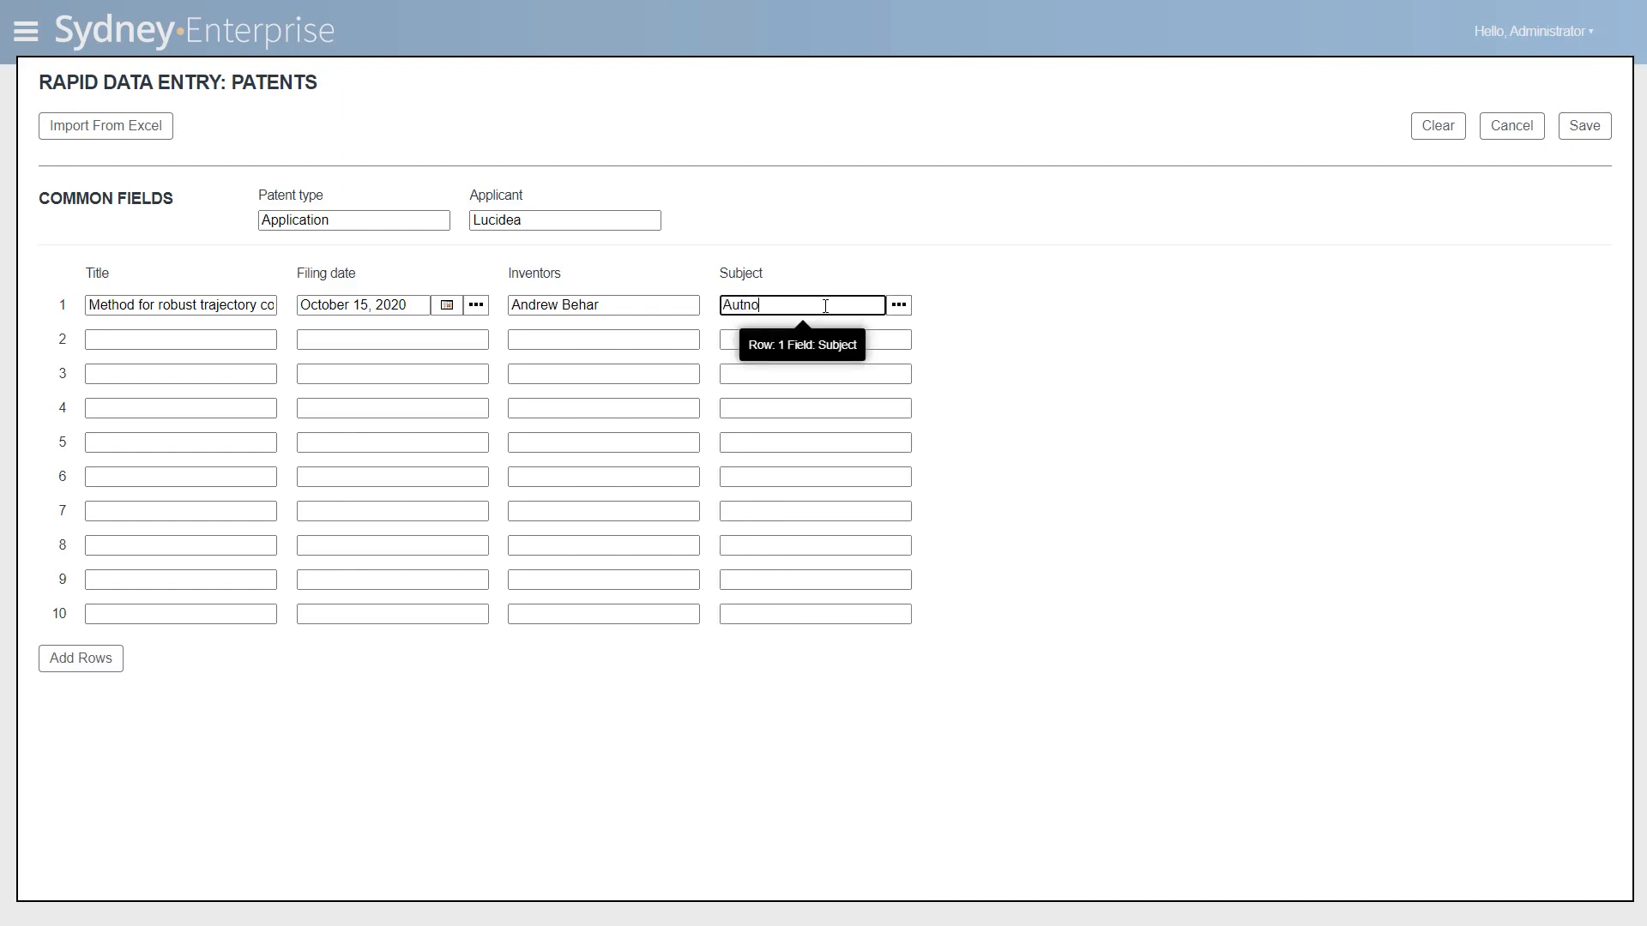
{"action": "key", "text": "BackSpace"}
{"action": "key", "text": "BackSpace"}
{"action": "left_click", "coordinate": [827, 251]}
{"action": "left_click", "coordinate": [782, 309]}
{"action": "type", "text": "Autonomous Veh"}
{"action": "key", "text": "BackSpace"}
{"action": "key", "text": "BackSpace"}
{"action": "key", "text": "BackSpace"}
{"action": "key", "text": "BackSpace"}
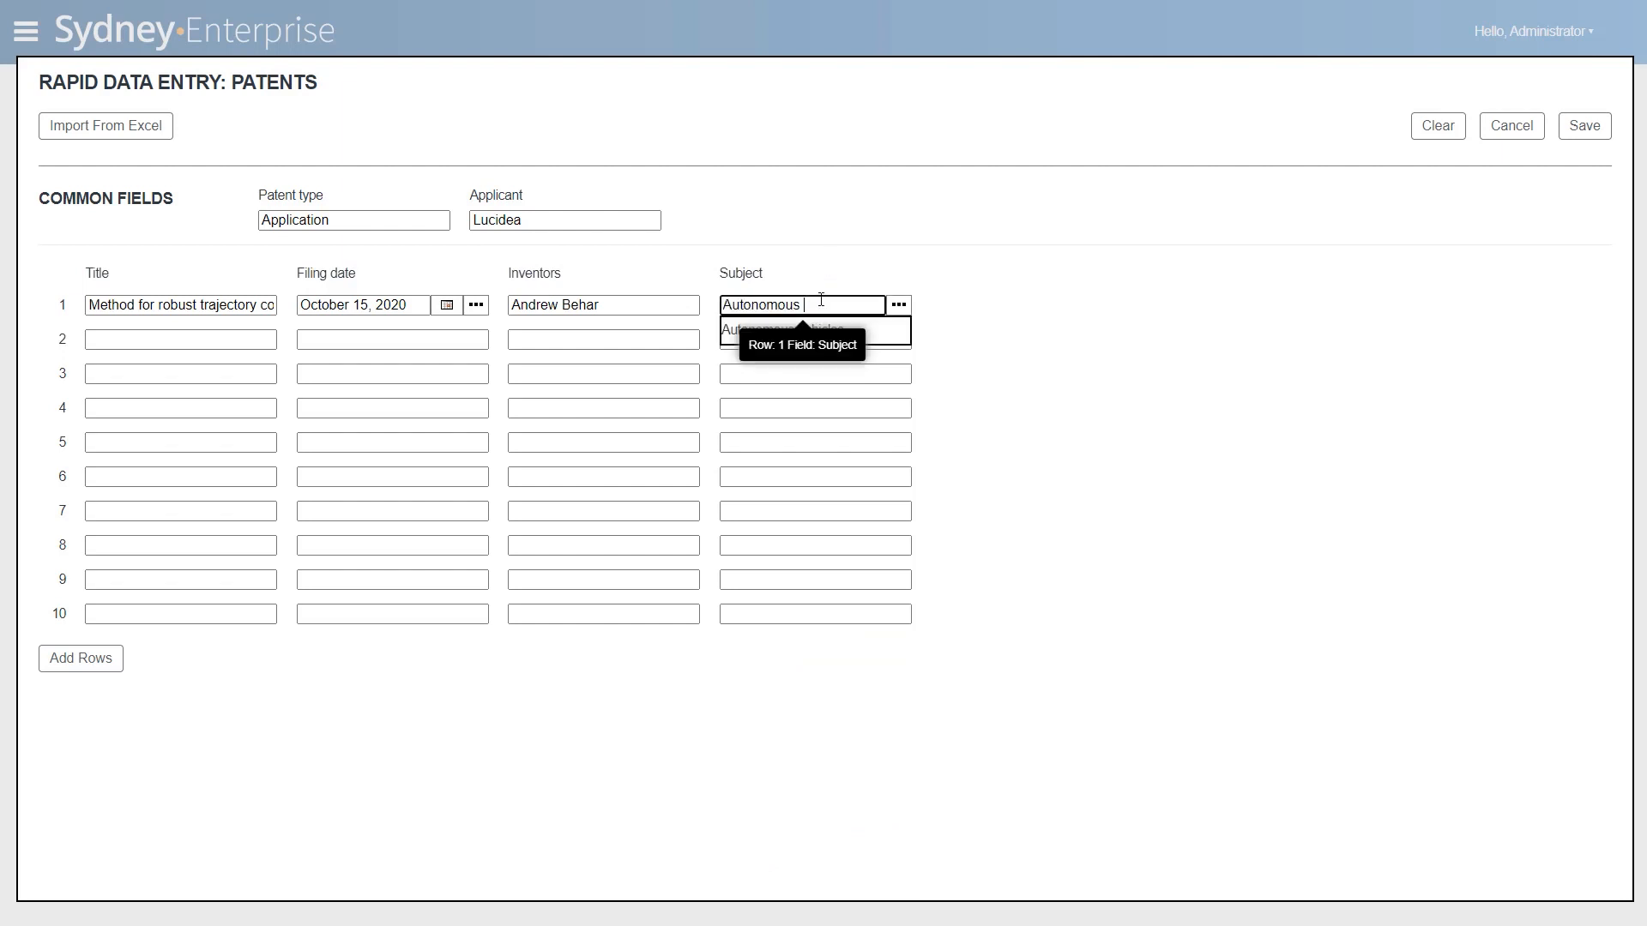
{"action": "key", "text": "Escape"}
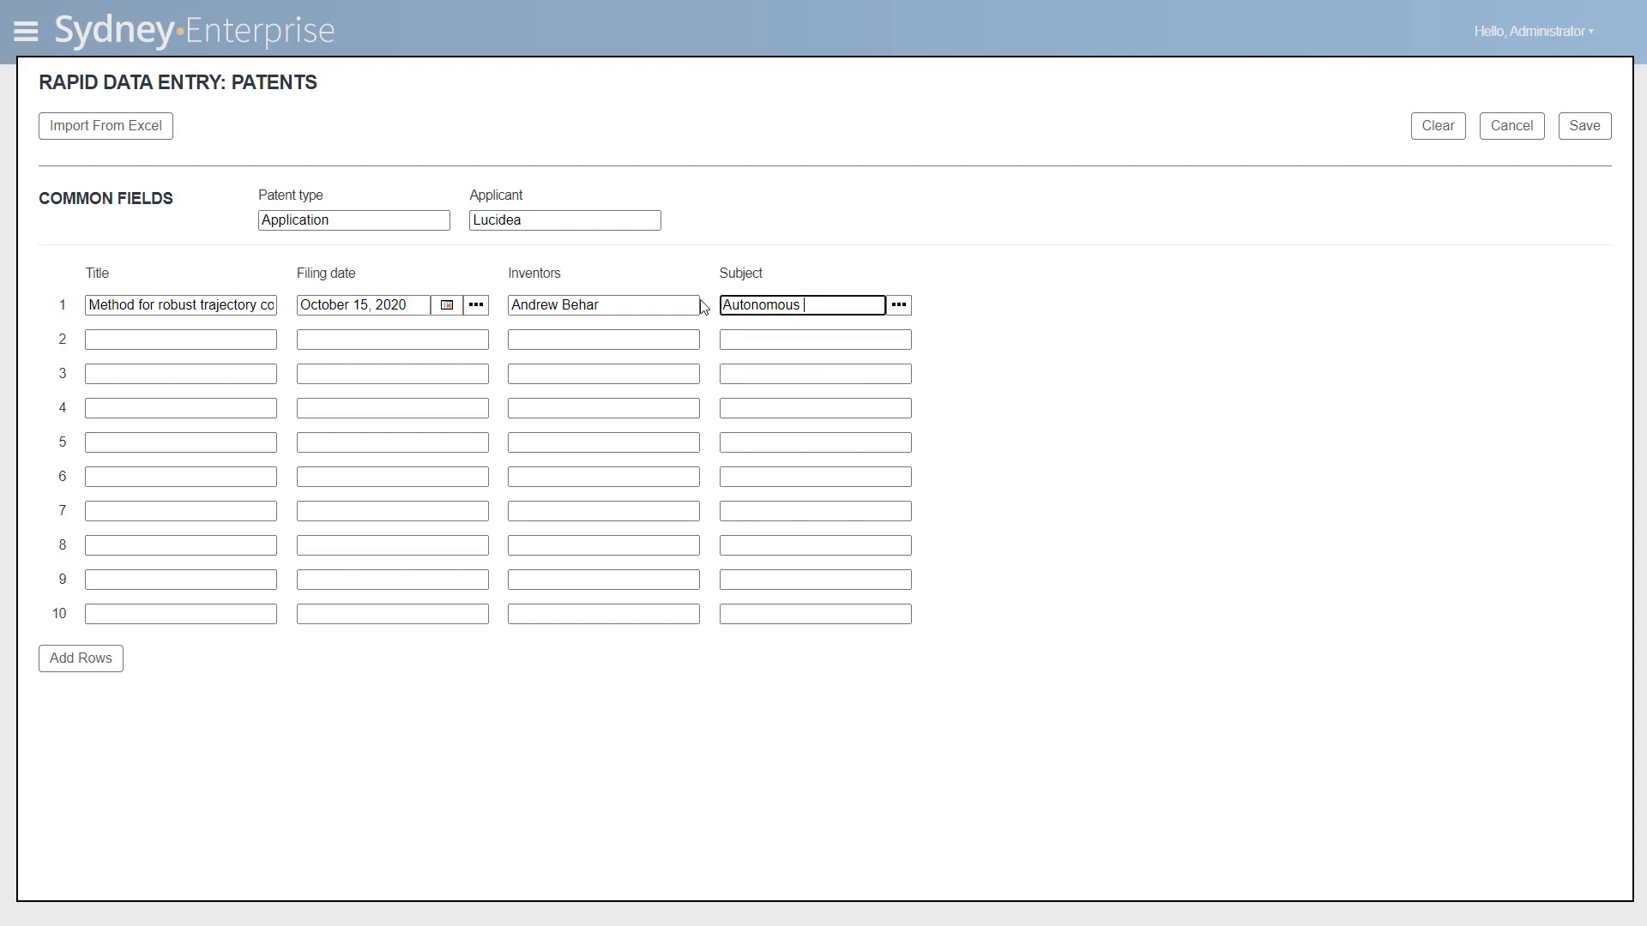
{"action": "key", "text": "ctrl+a"}
{"action": "key", "text": "BackSpace"}
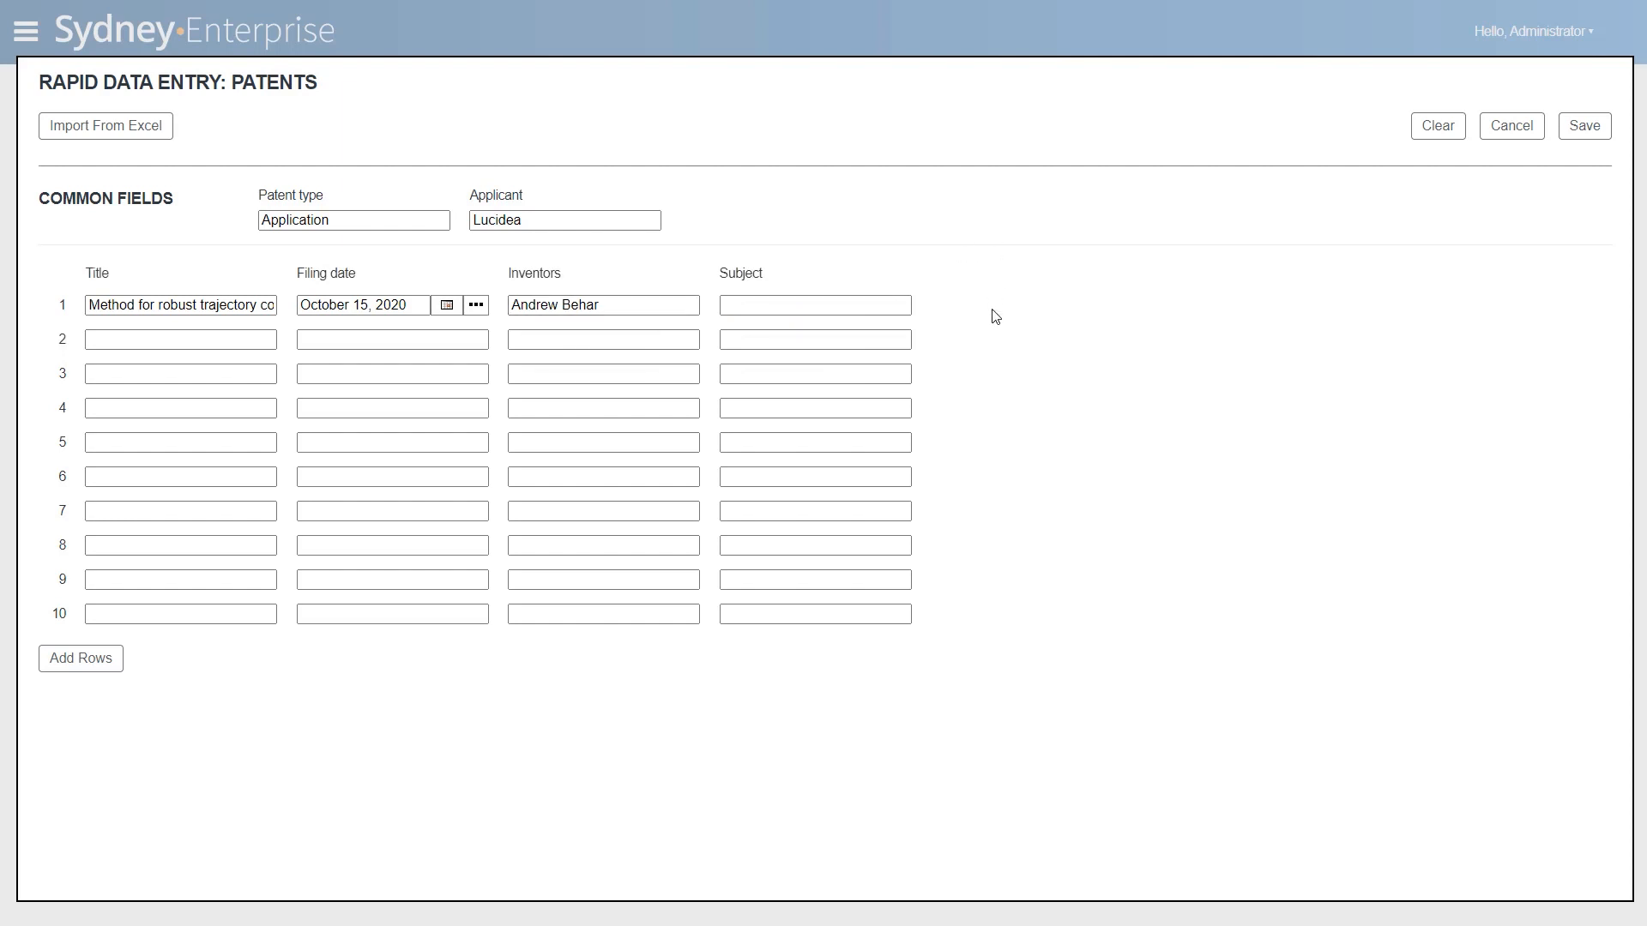
- Set the subject in row 1 to the existing term "Autonomous vehicles"
{"action": "left_click", "coordinate": [822, 298]}
{"action": "type", "text": "Aut"}
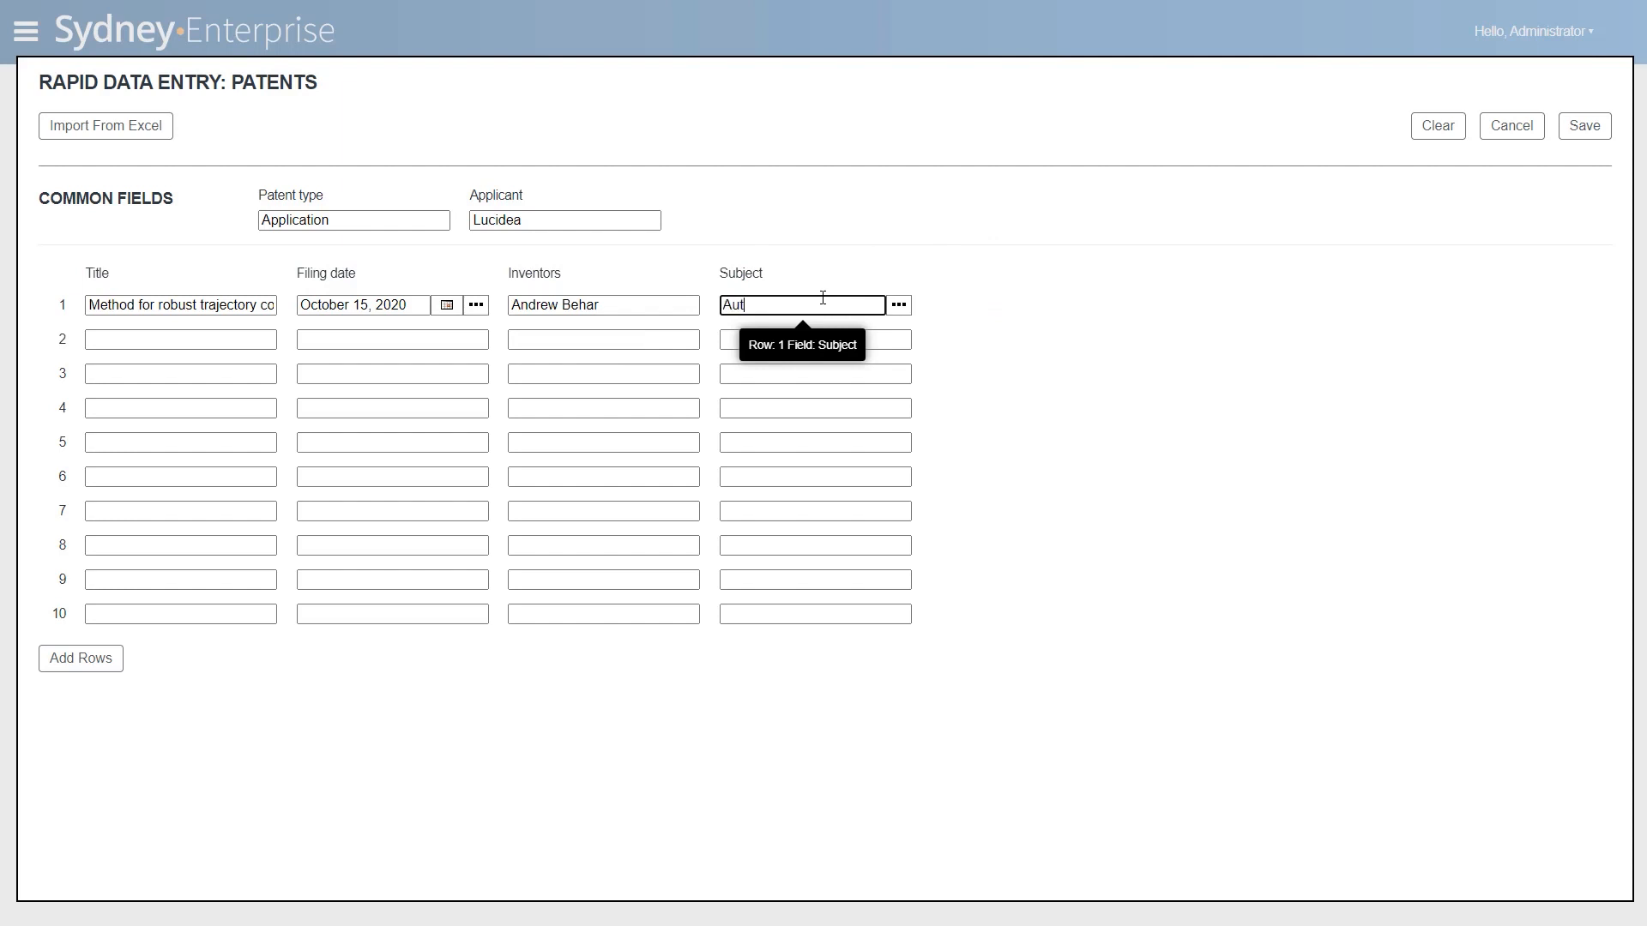
{"action": "type", "text": "onomous"}
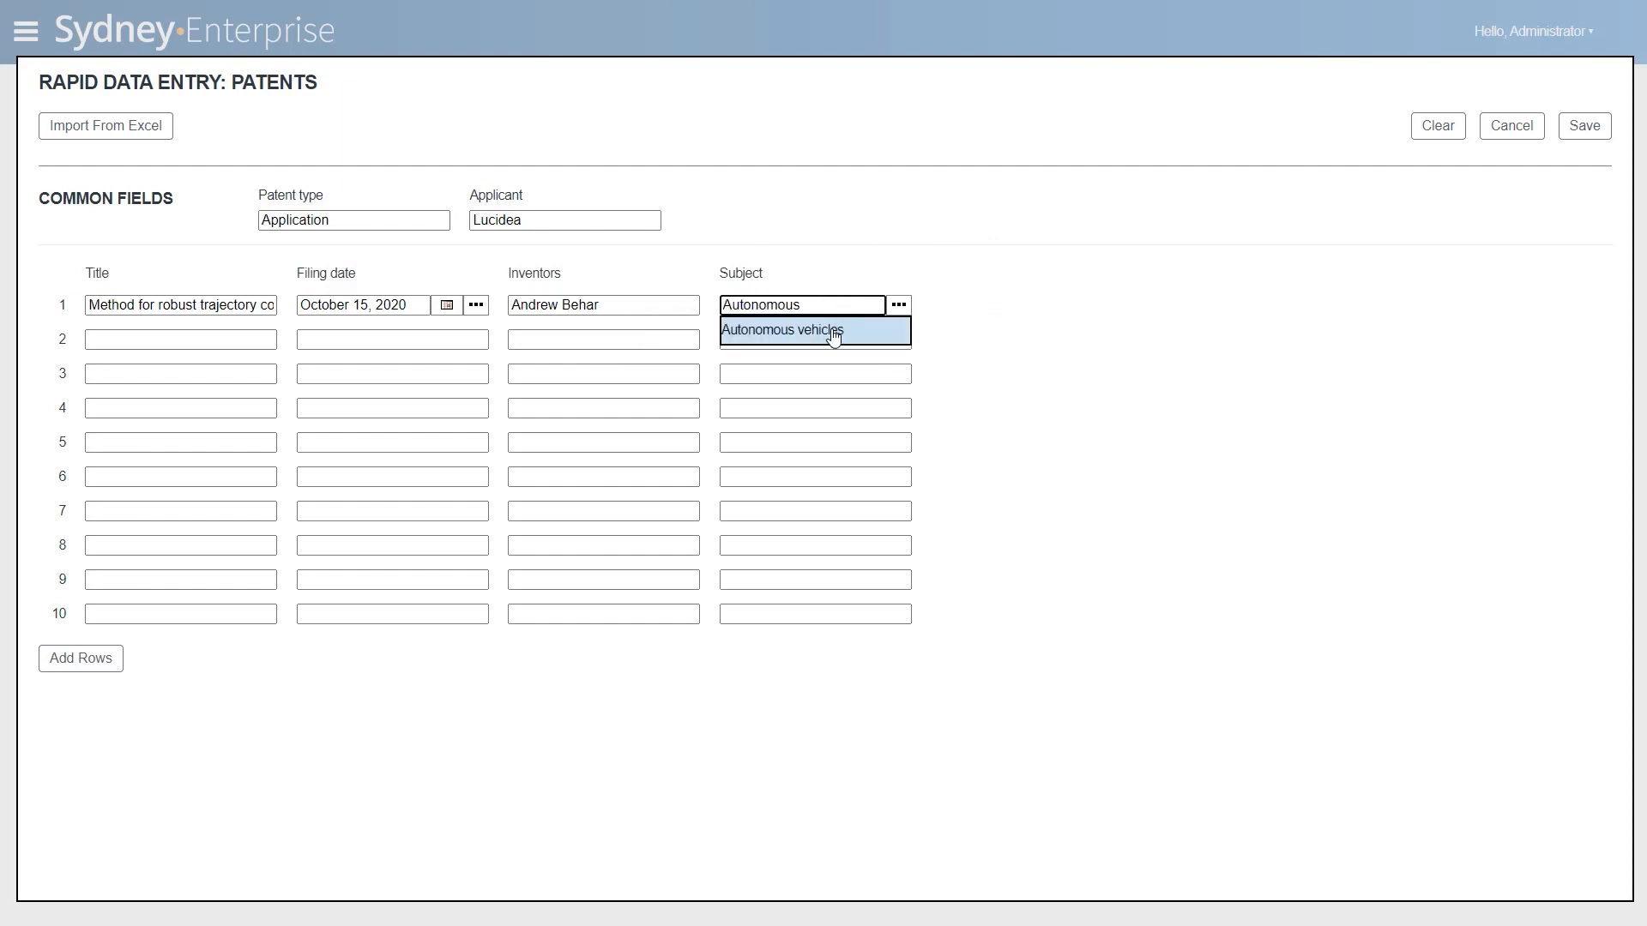
{"action": "left_click", "coordinate": [833, 332]}
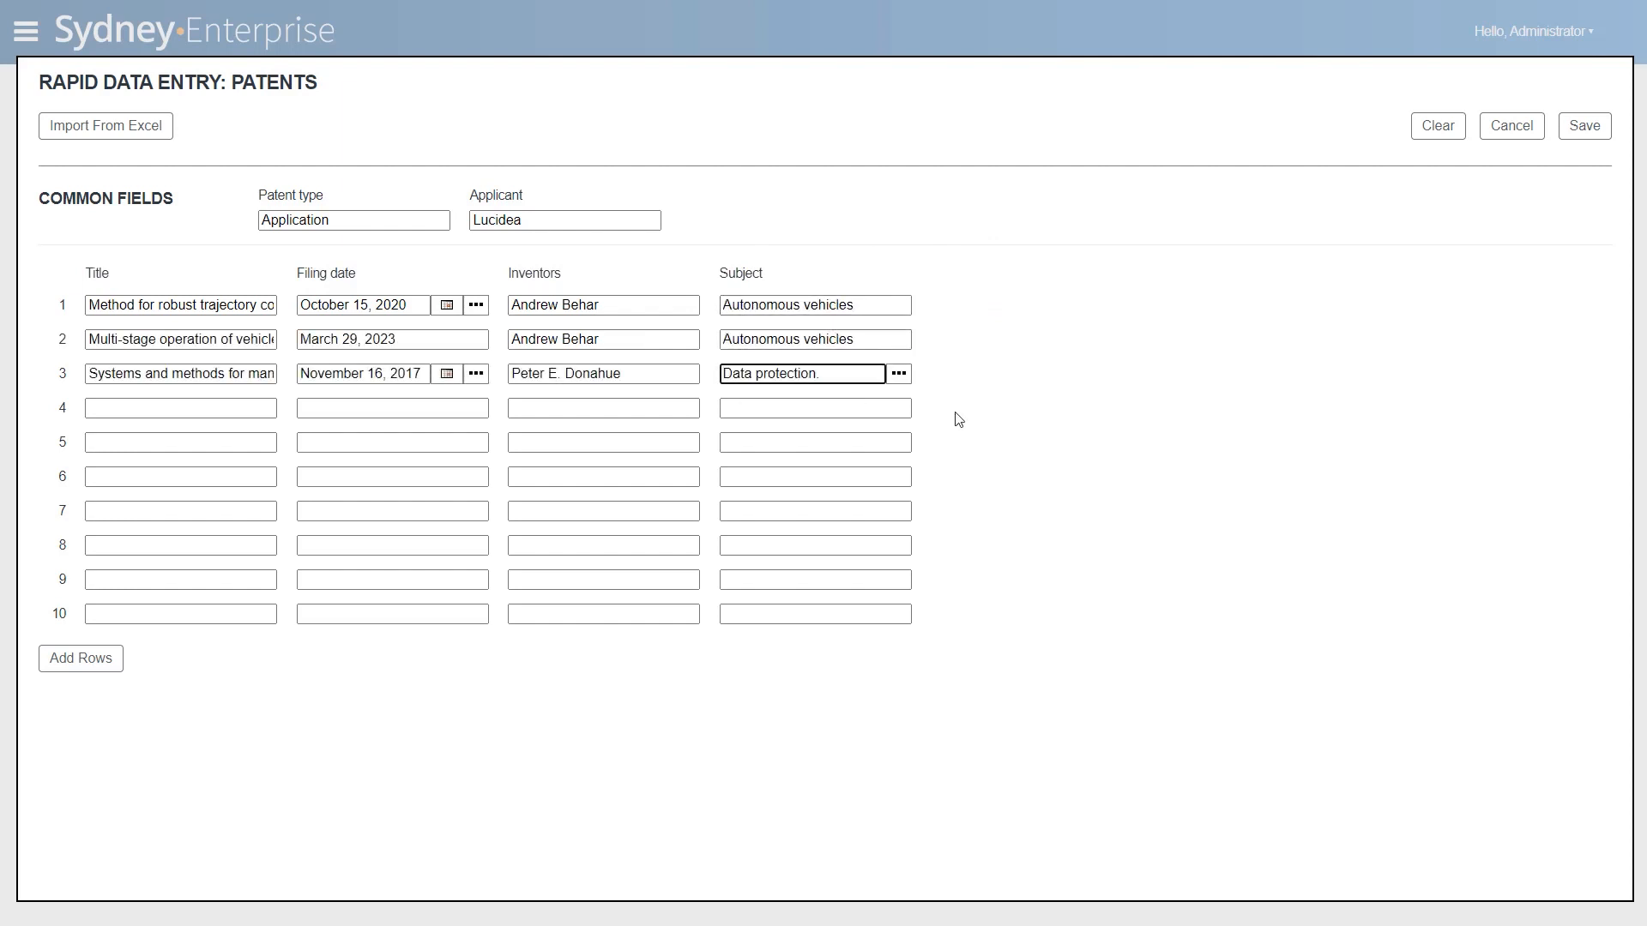
- Enter "State-based operation for autonomous vehicles" as the title in row 4
{"action": "left_click", "coordinate": [219, 405]}
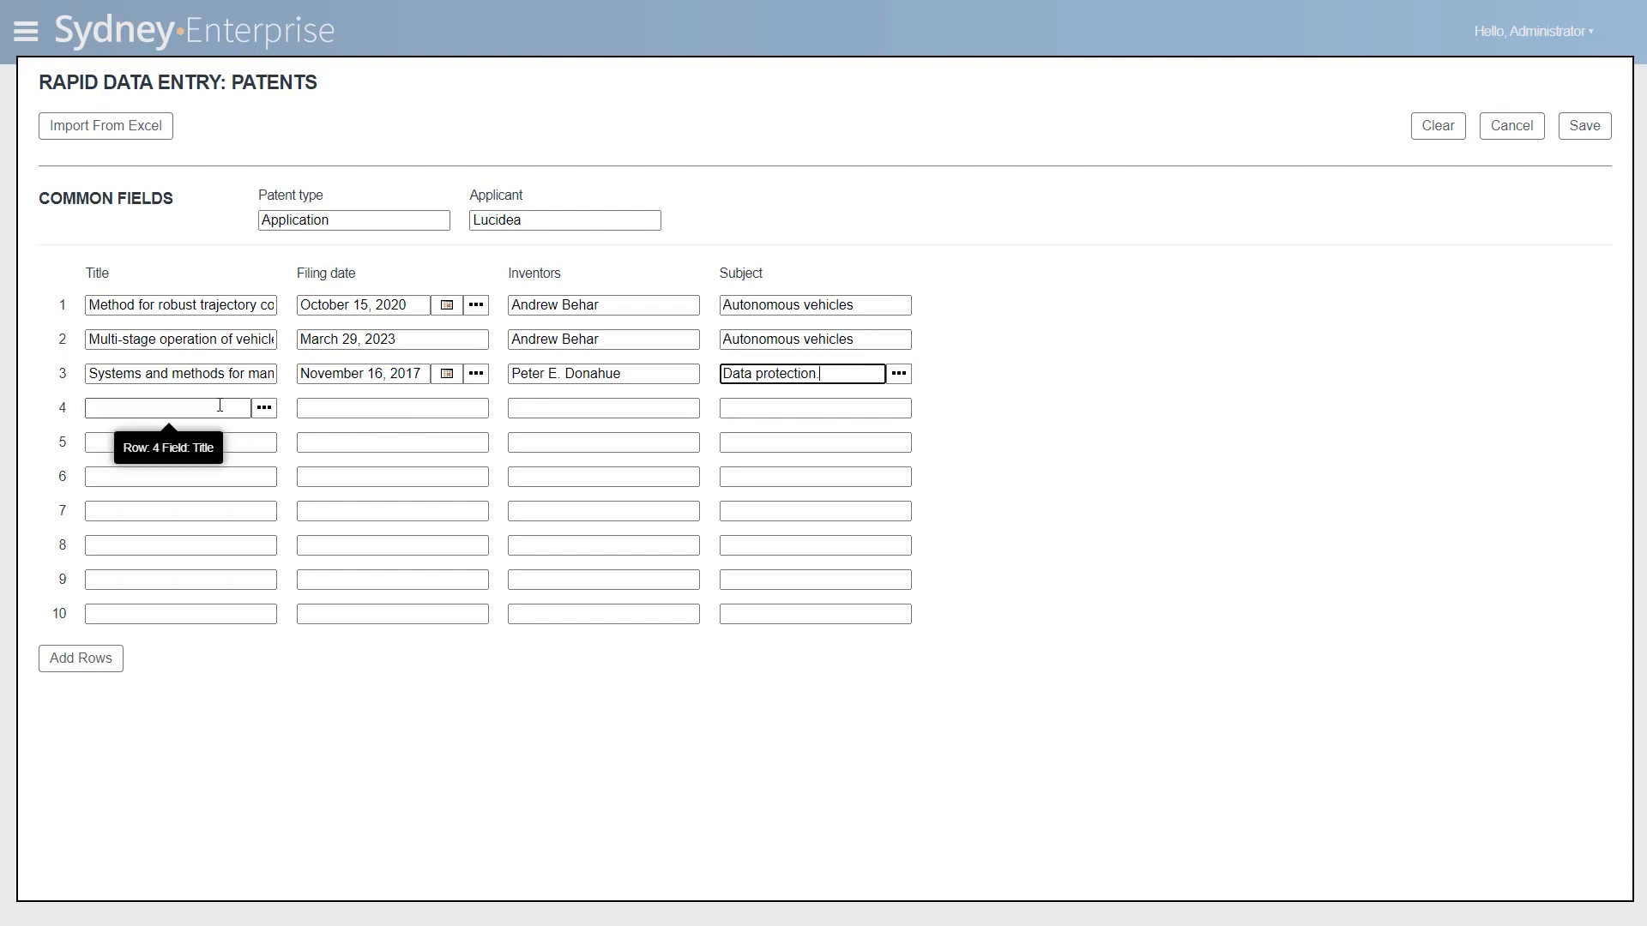
{"action": "left_click", "coordinate": [219, 405]}
{"action": "type", "text": "S"}
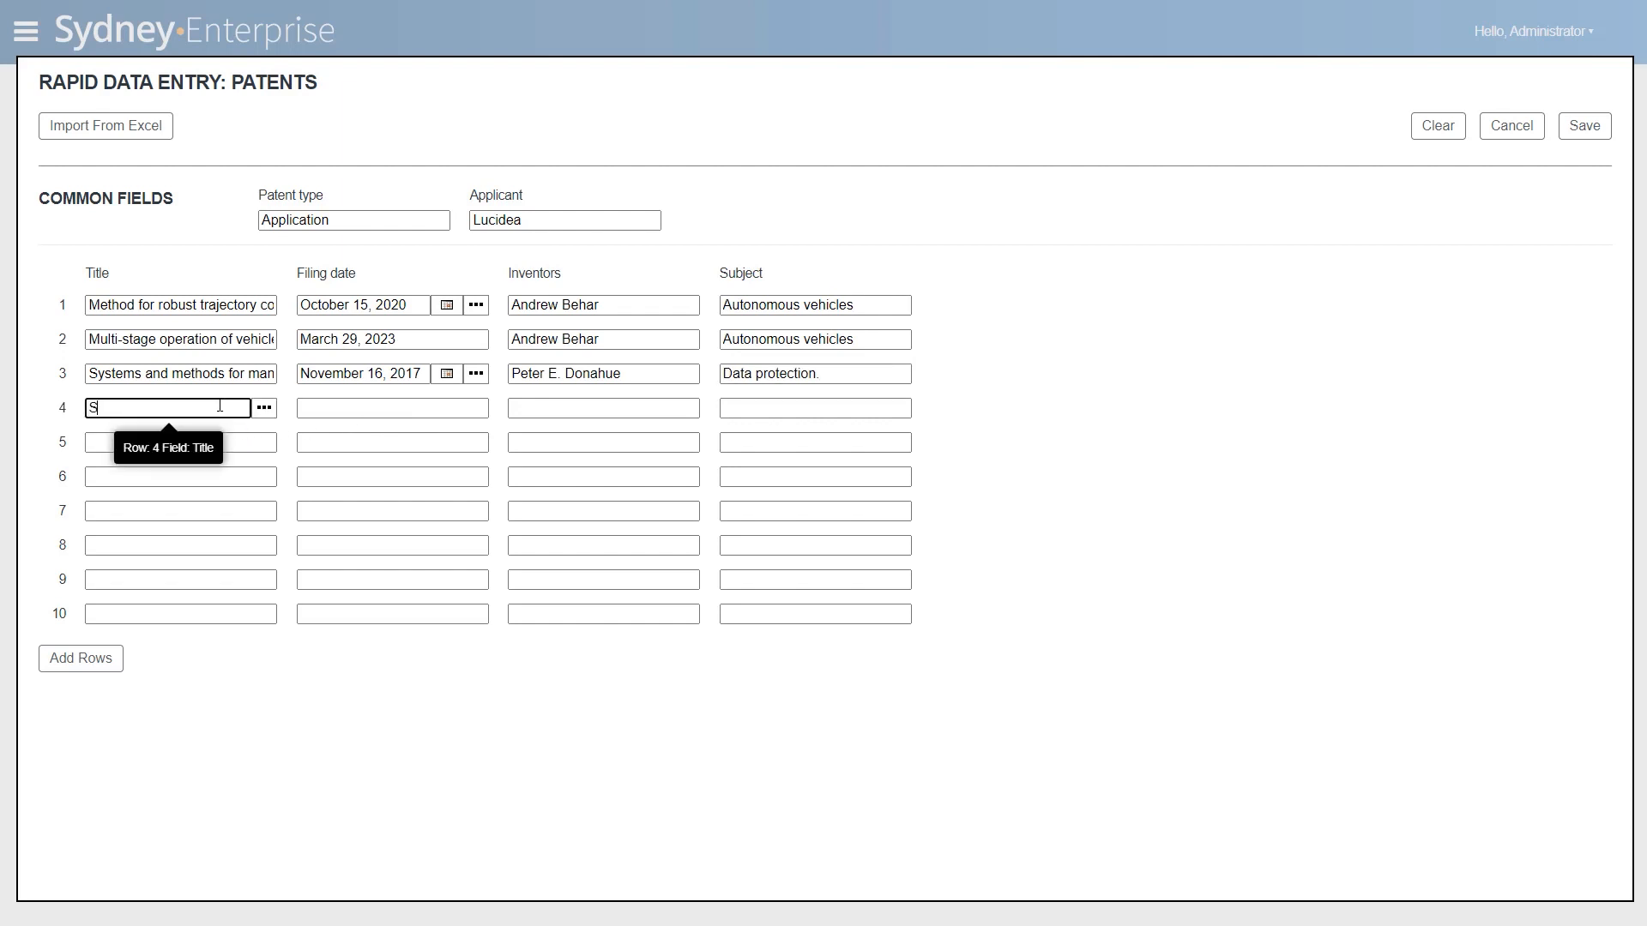
{"action": "type", "text": "tate-based operation"}
{"action": "type", "text": " for"}
{"action": "type", "text": " autonomous veh"}
{"action": "type", "text": "icles"}
- Set row 4's filing date to June 16, 2017 and copy the inventor down from row 3
{"action": "left_click", "coordinate": [447, 409]}
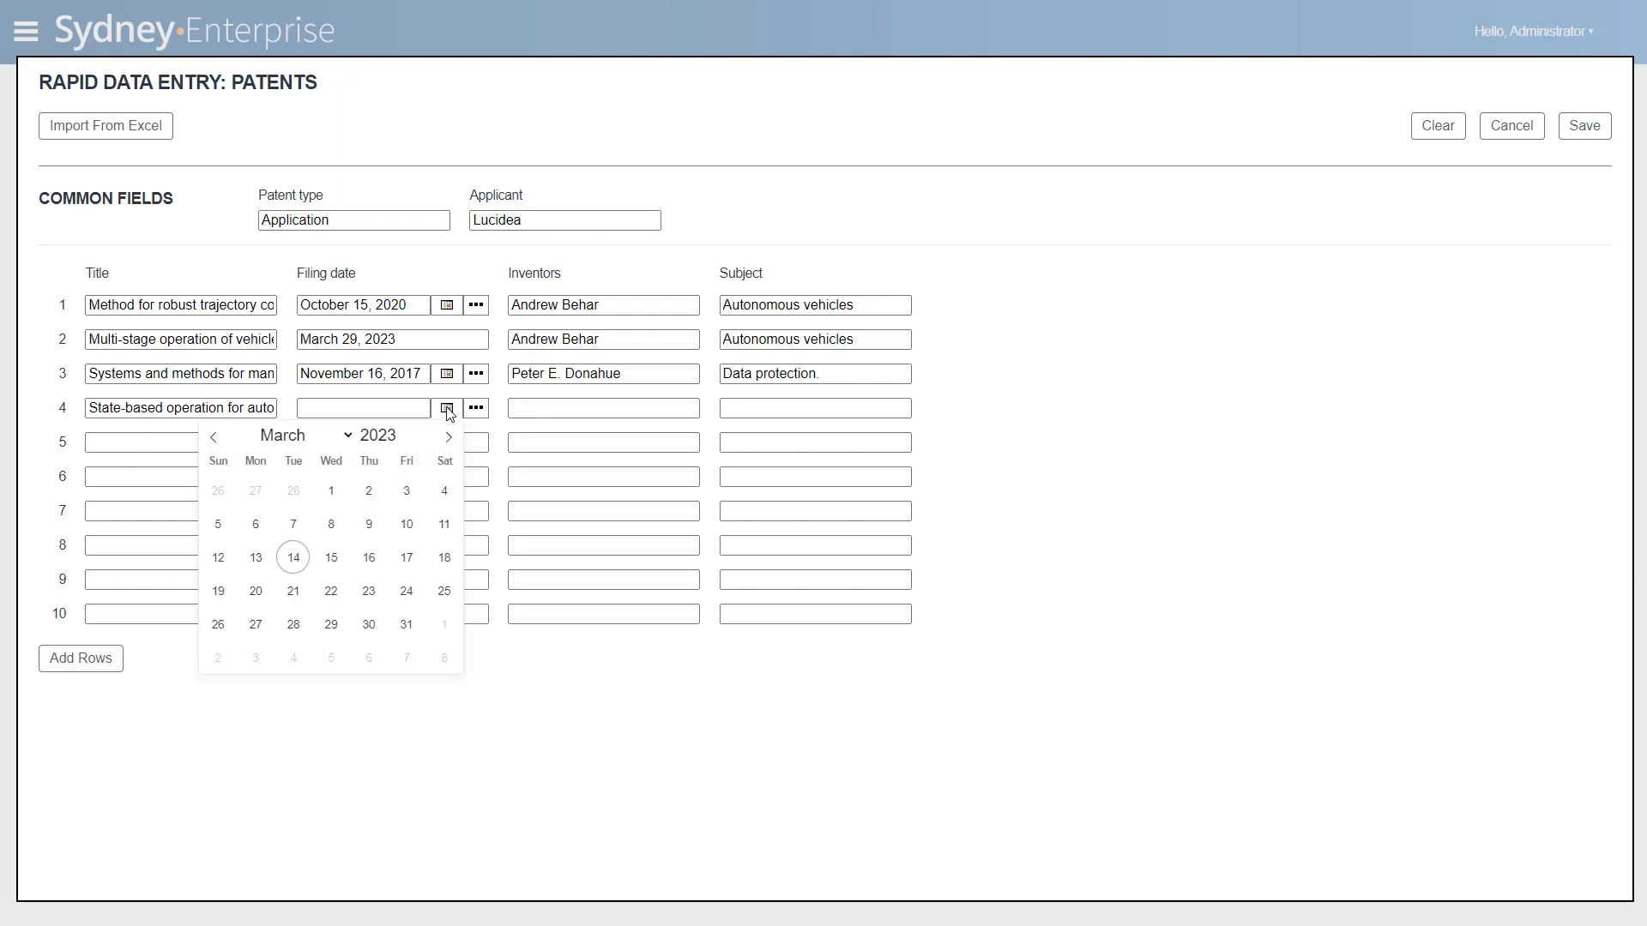
{"action": "double_click", "coordinate": [402, 435]}
{"action": "type", "text": "2017"}
{"action": "left_click", "coordinate": [291, 442]}
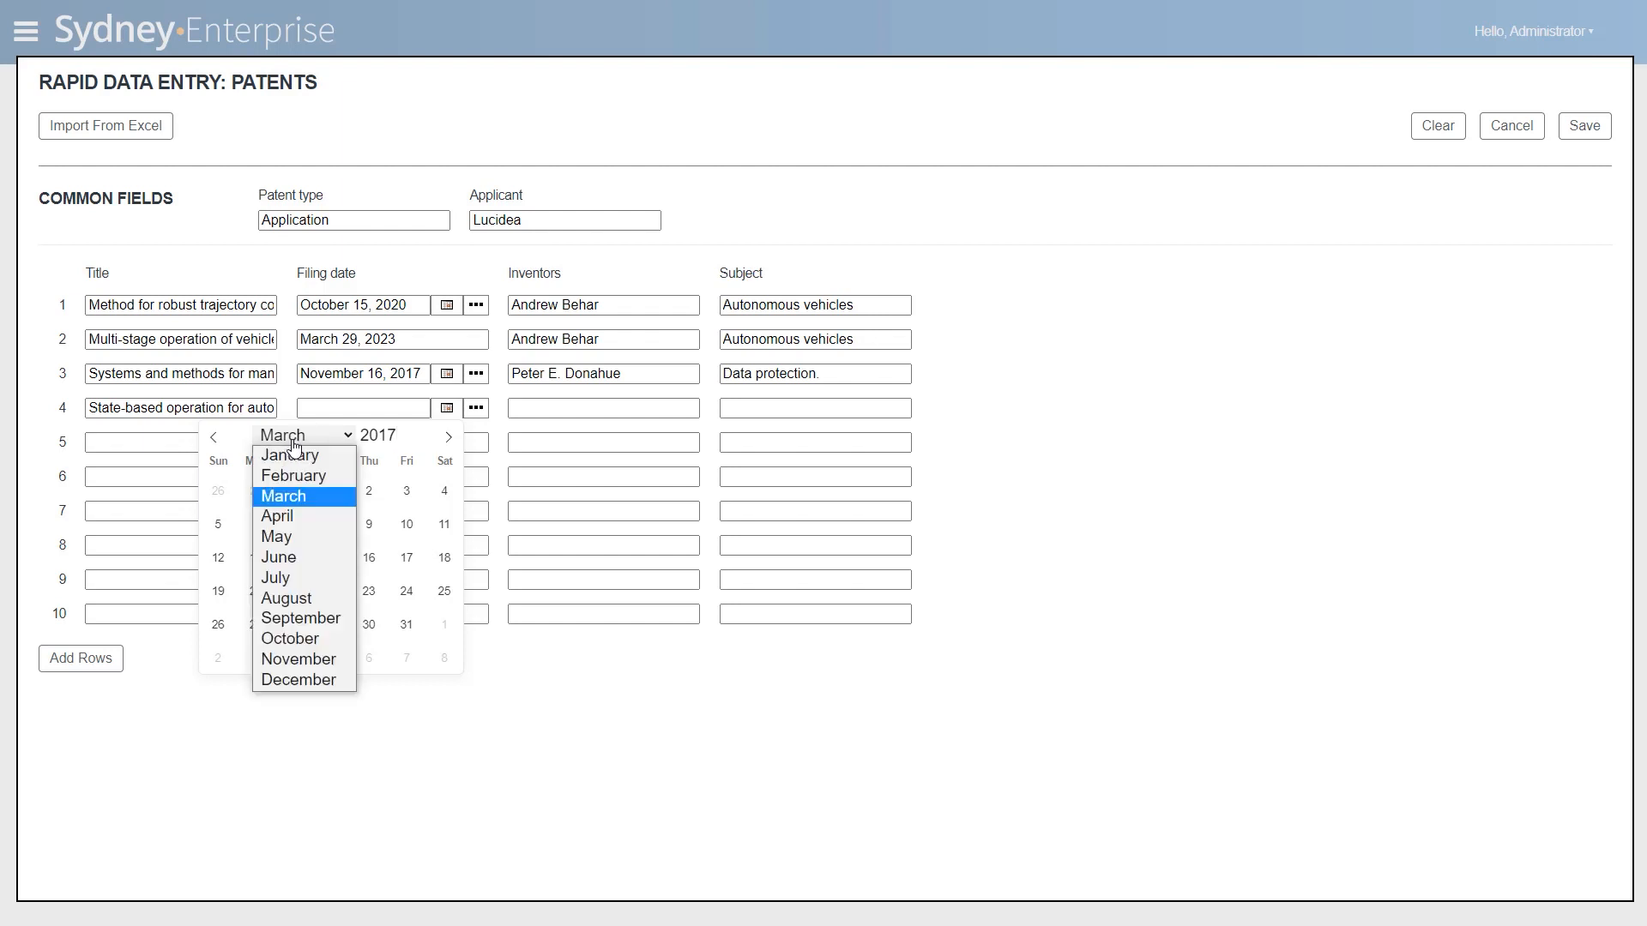
{"action": "left_click", "coordinate": [283, 557]}
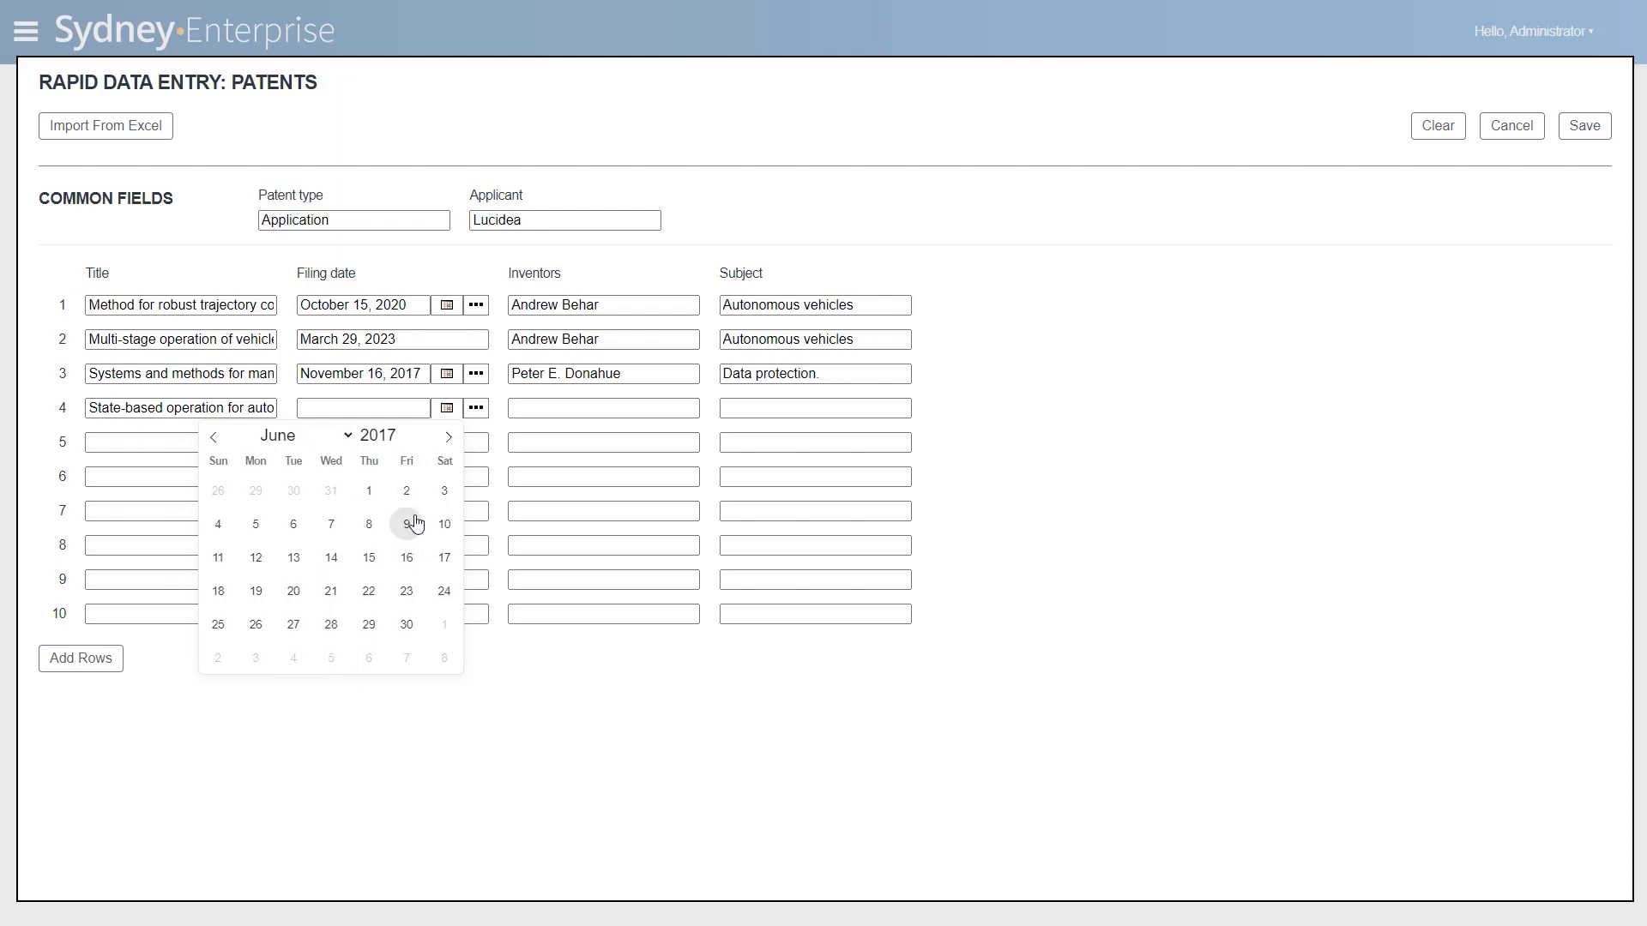
{"action": "left_click", "coordinate": [407, 558]}
{"action": "left_click", "coordinate": [687, 407]}
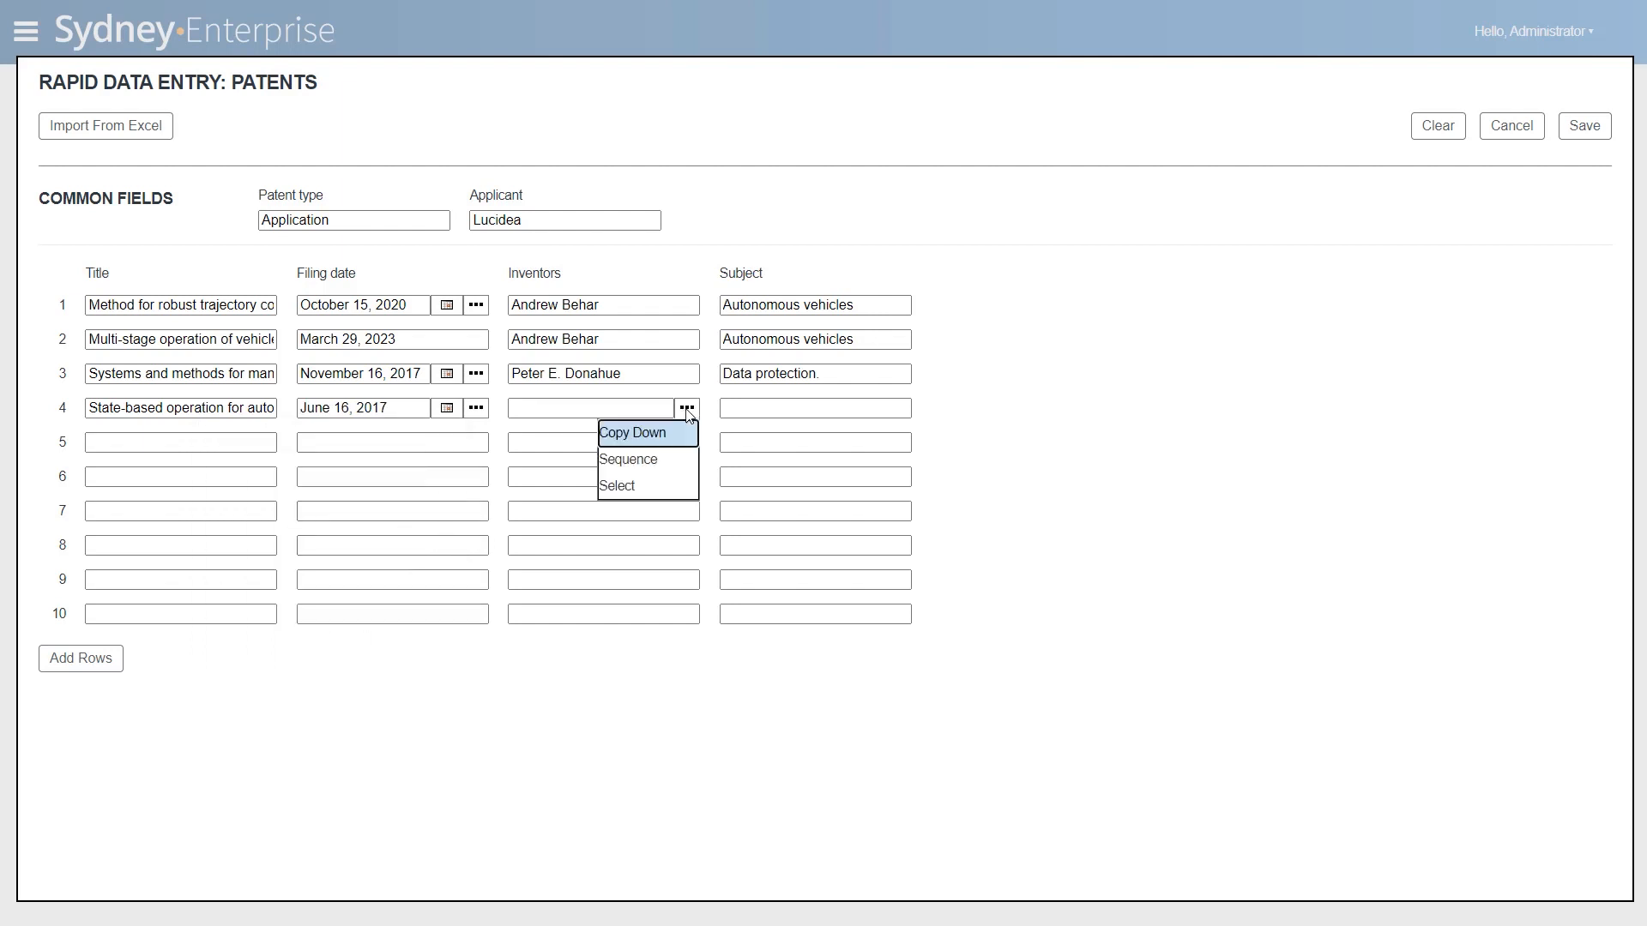
{"action": "left_click", "coordinate": [652, 431]}
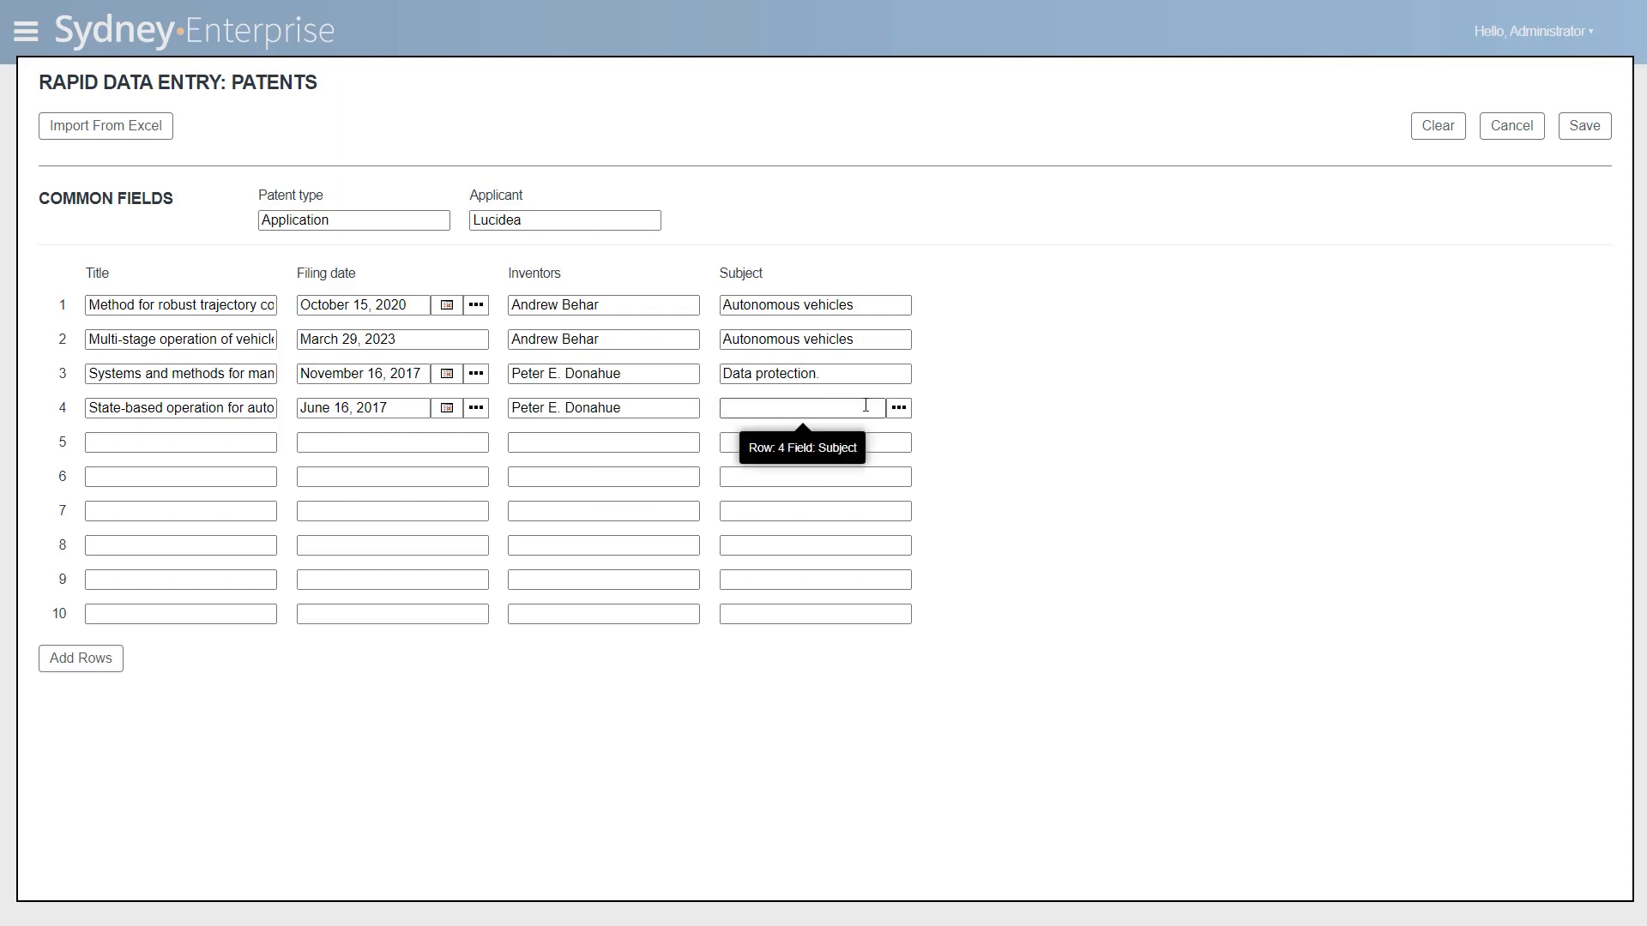
- Set row 4's subject to the existing term "Interfaces Design" and save the entered patent records
{"action": "left_click", "coordinate": [868, 406]}
{"action": "type", "text": "Interface"}
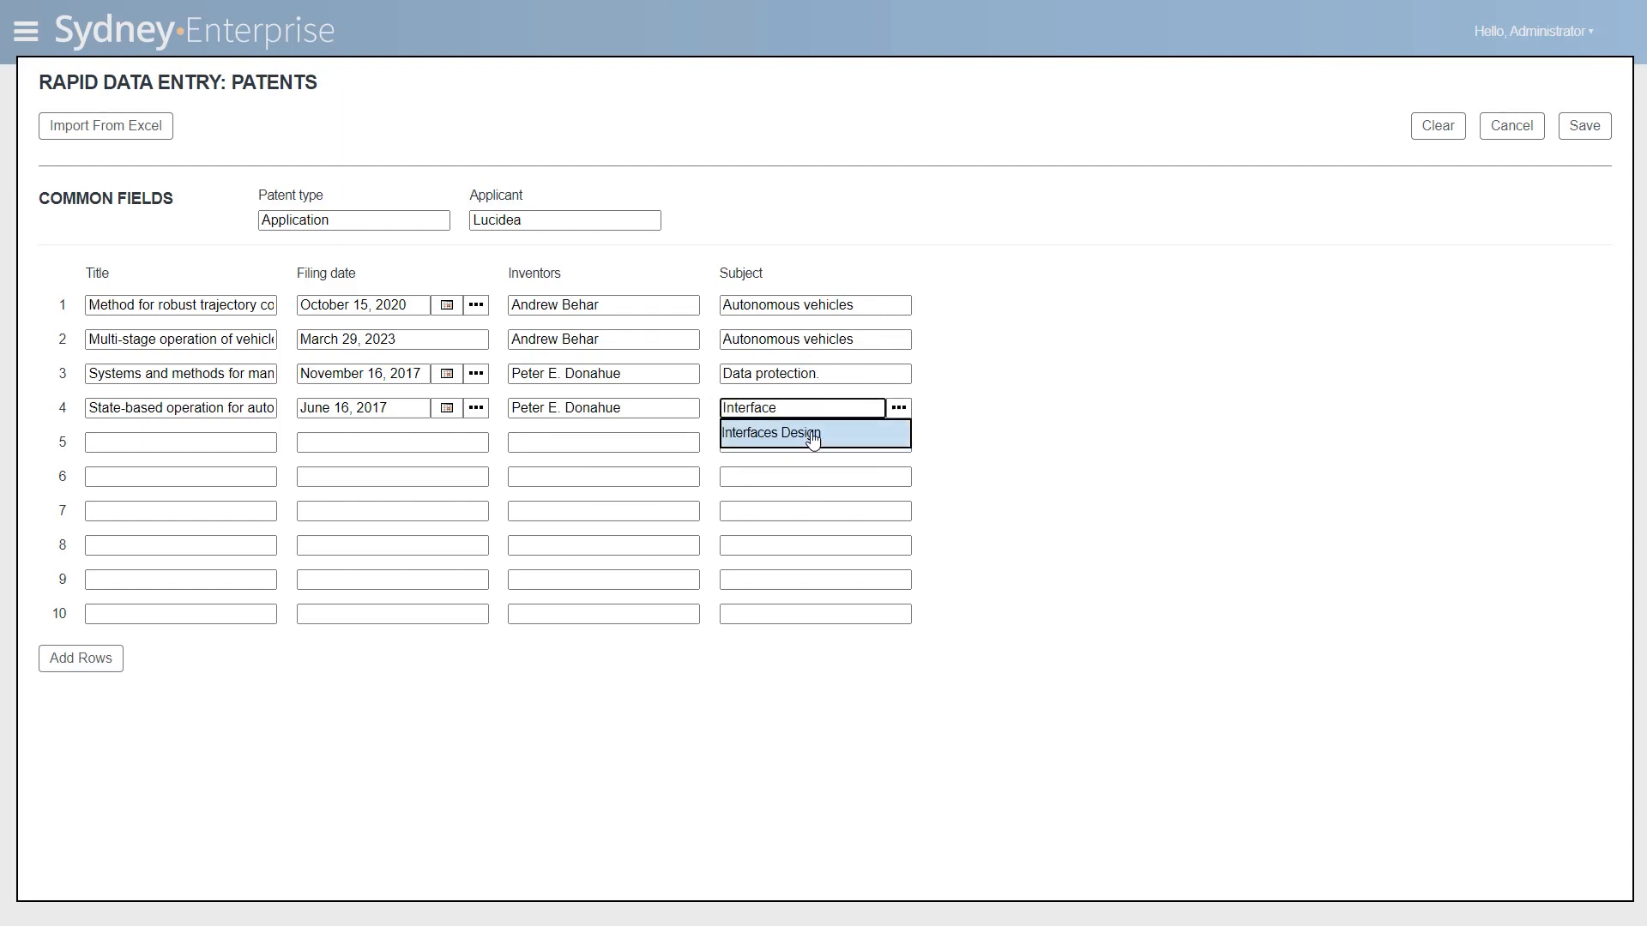
{"action": "left_click", "coordinate": [813, 435]}
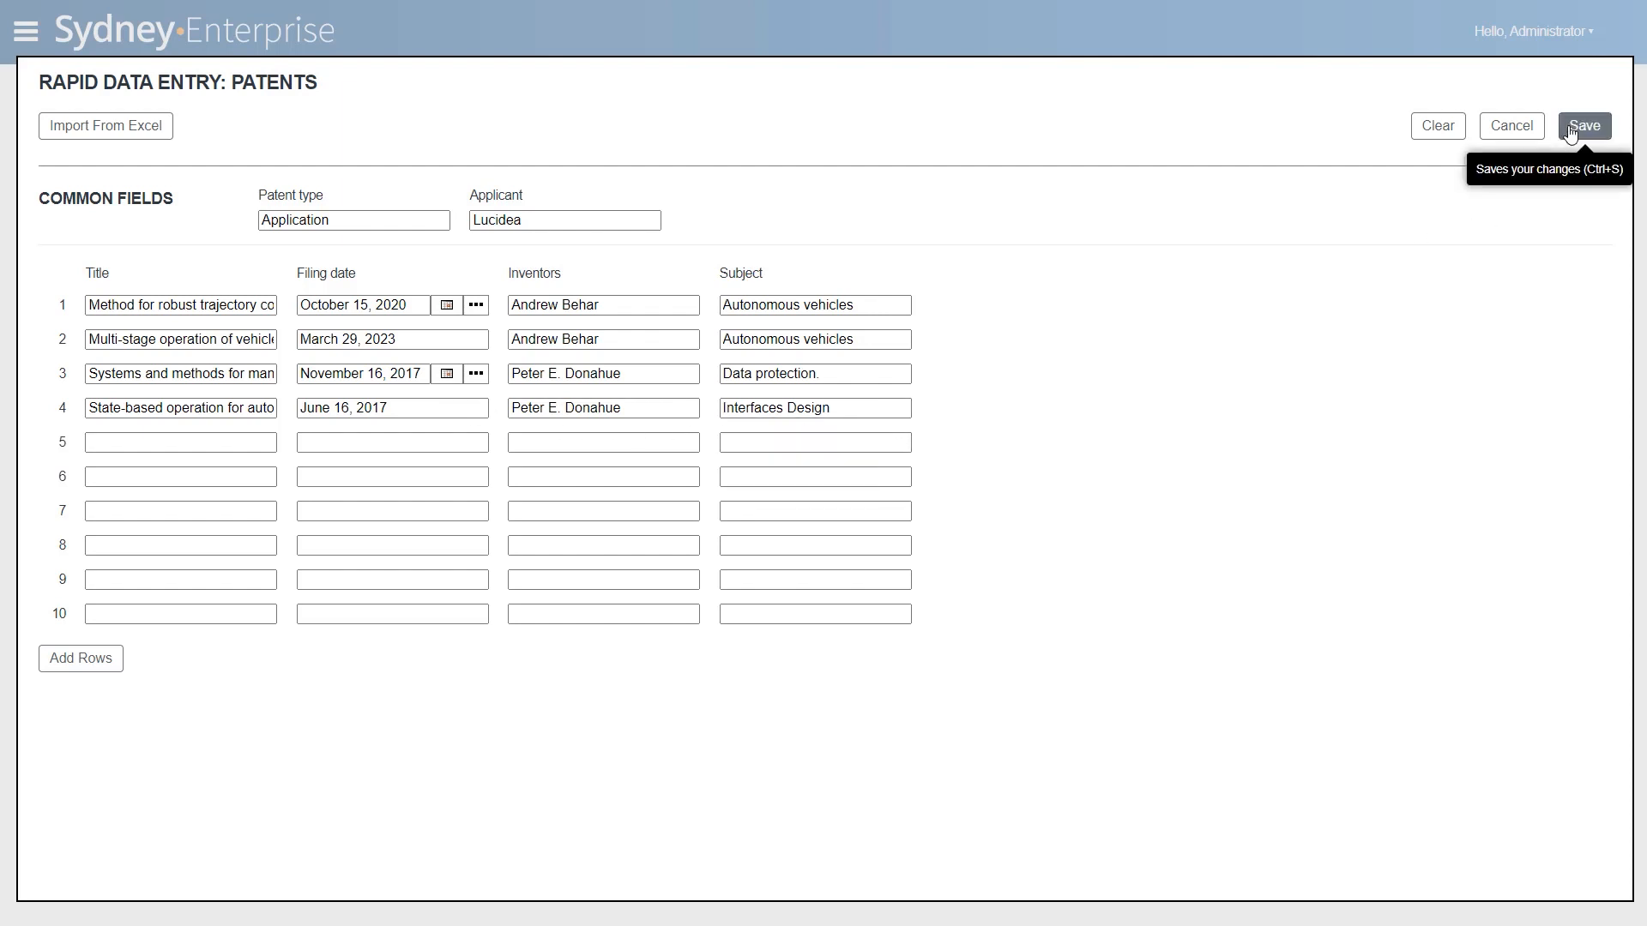
{"action": "left_click", "coordinate": [1572, 128]}
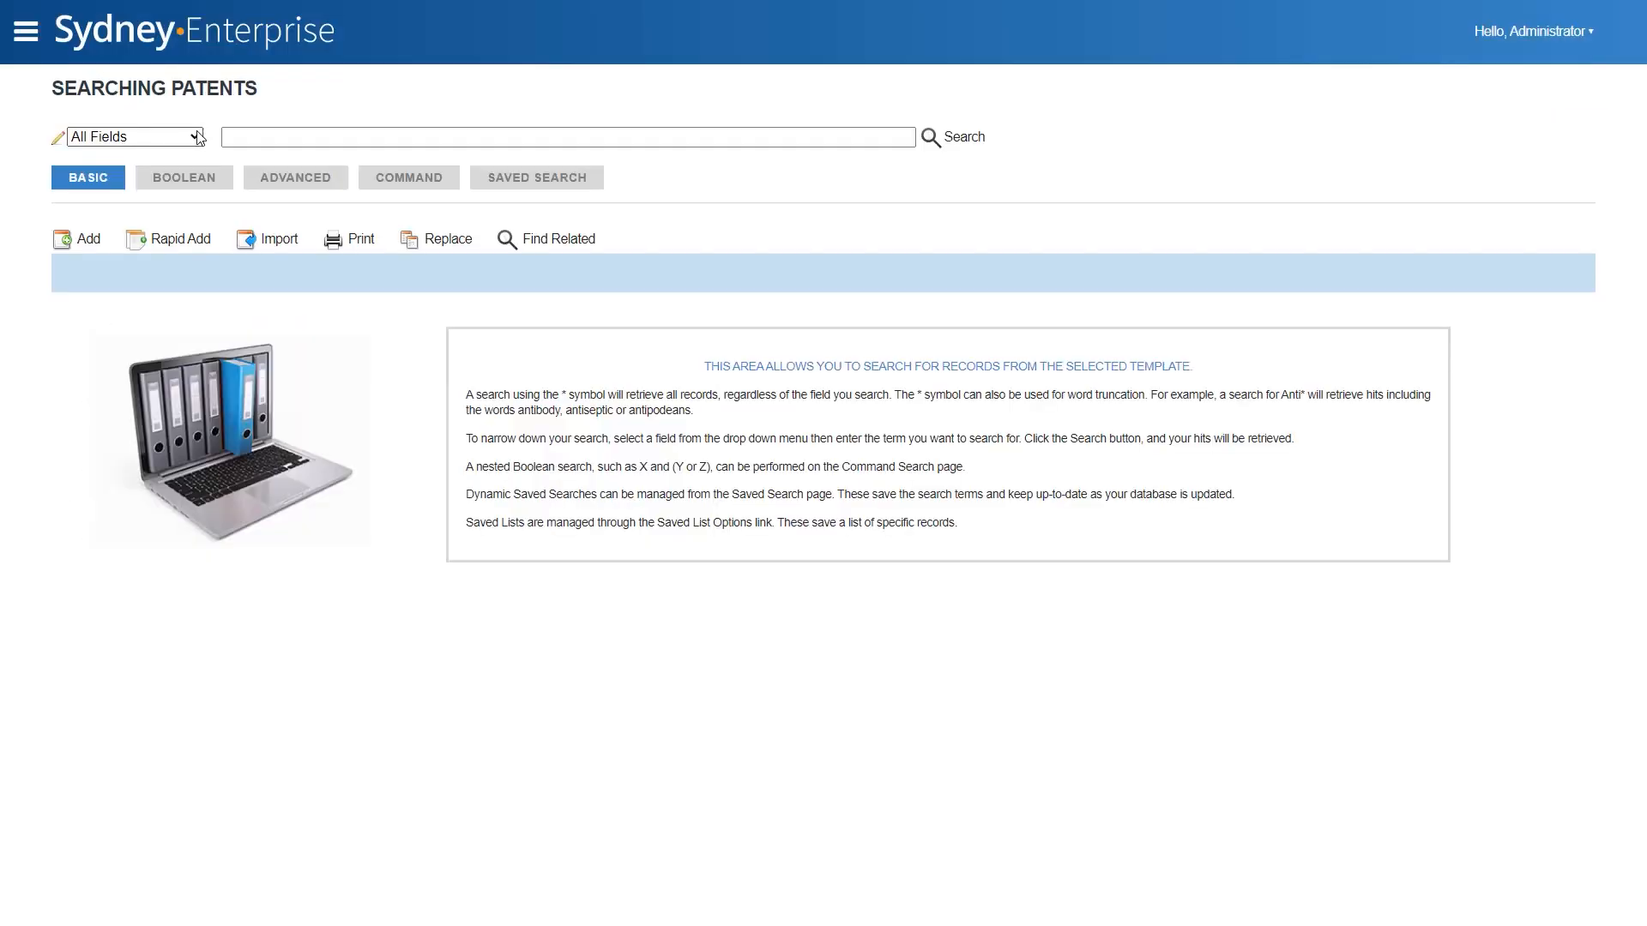
- Search the patents by Date/Time Created for "today"
{"action": "left_click", "coordinate": [199, 137]}
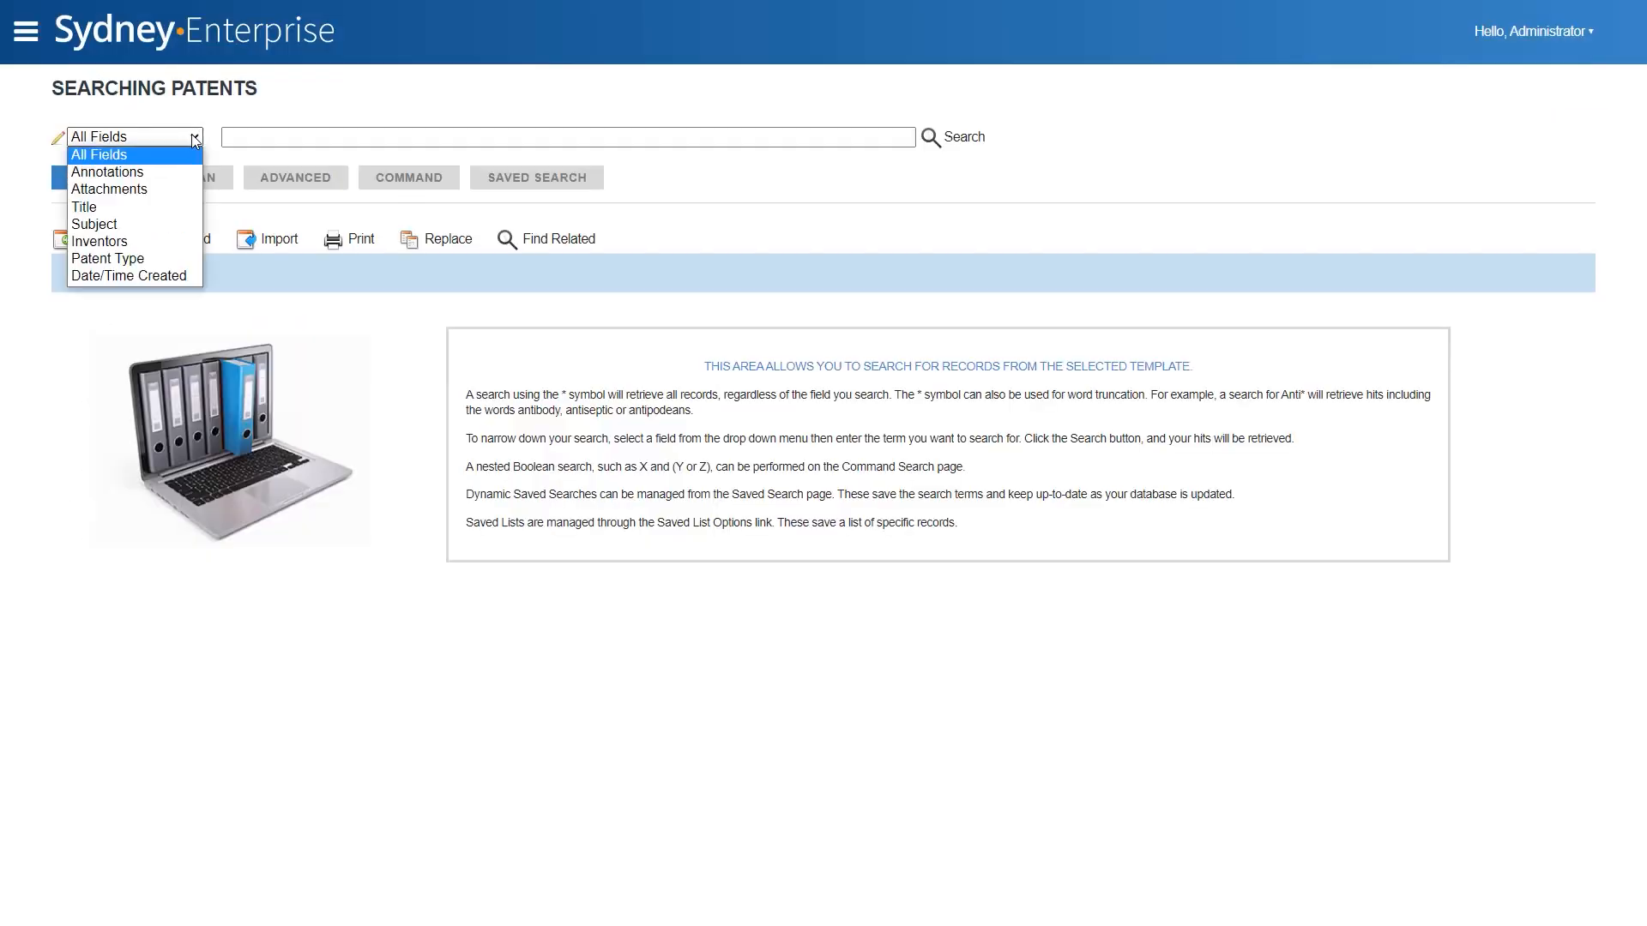
{"action": "left_click", "coordinate": [150, 274]}
{"action": "key", "text": "Tab"}
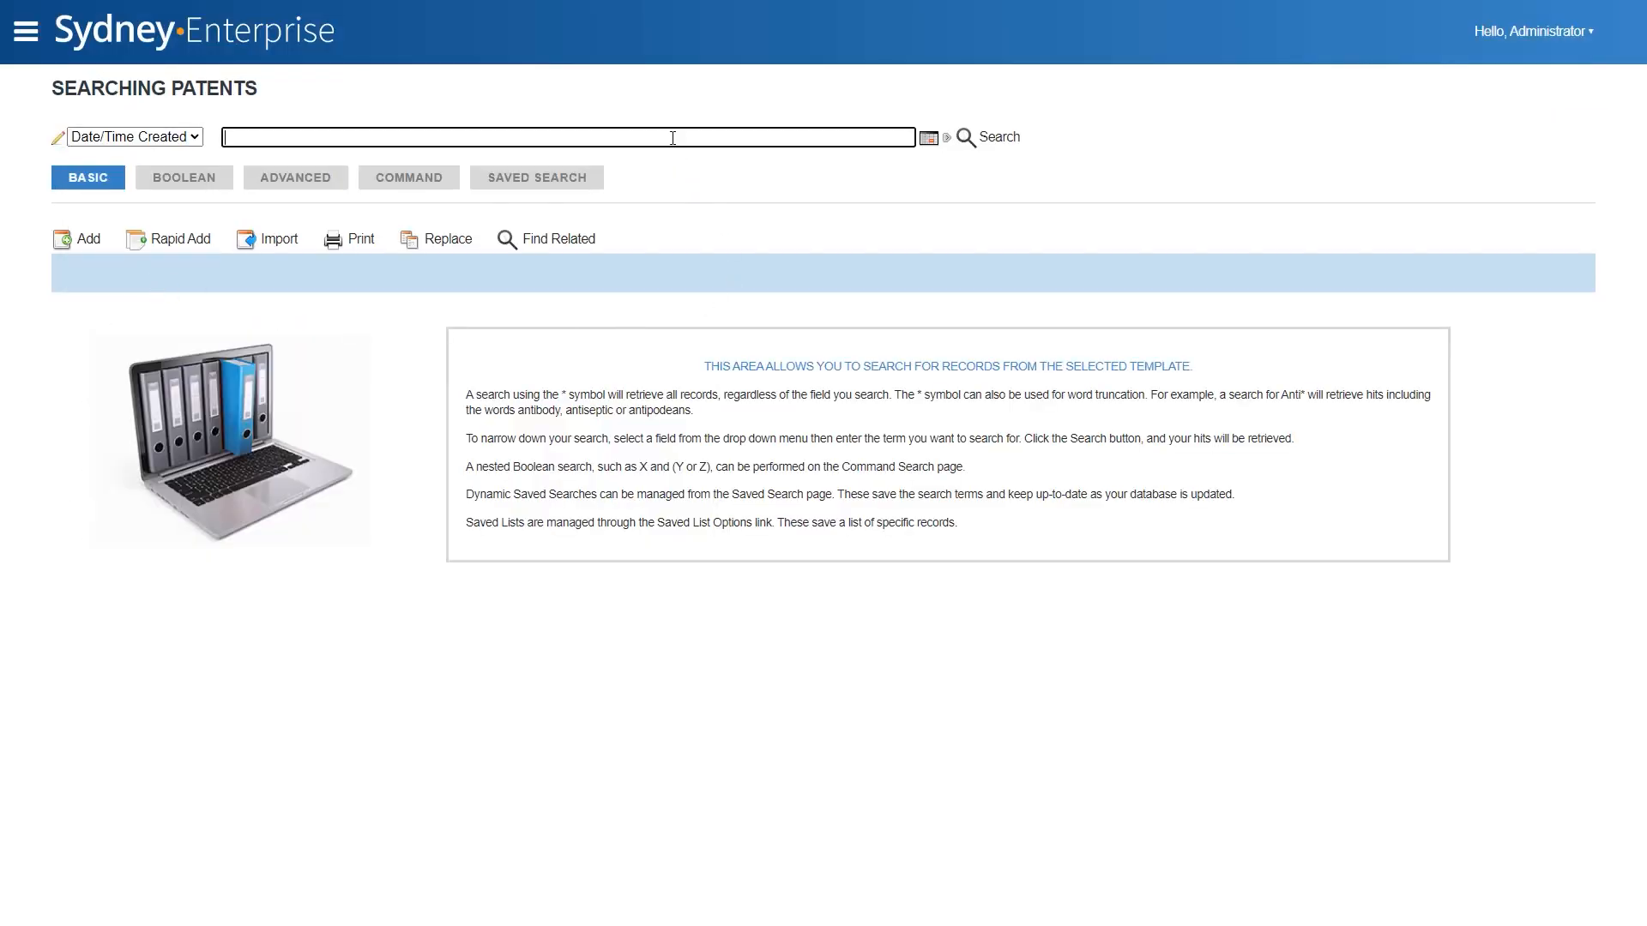
{"action": "type", "text": "today"}
{"action": "key", "text": "Return"}
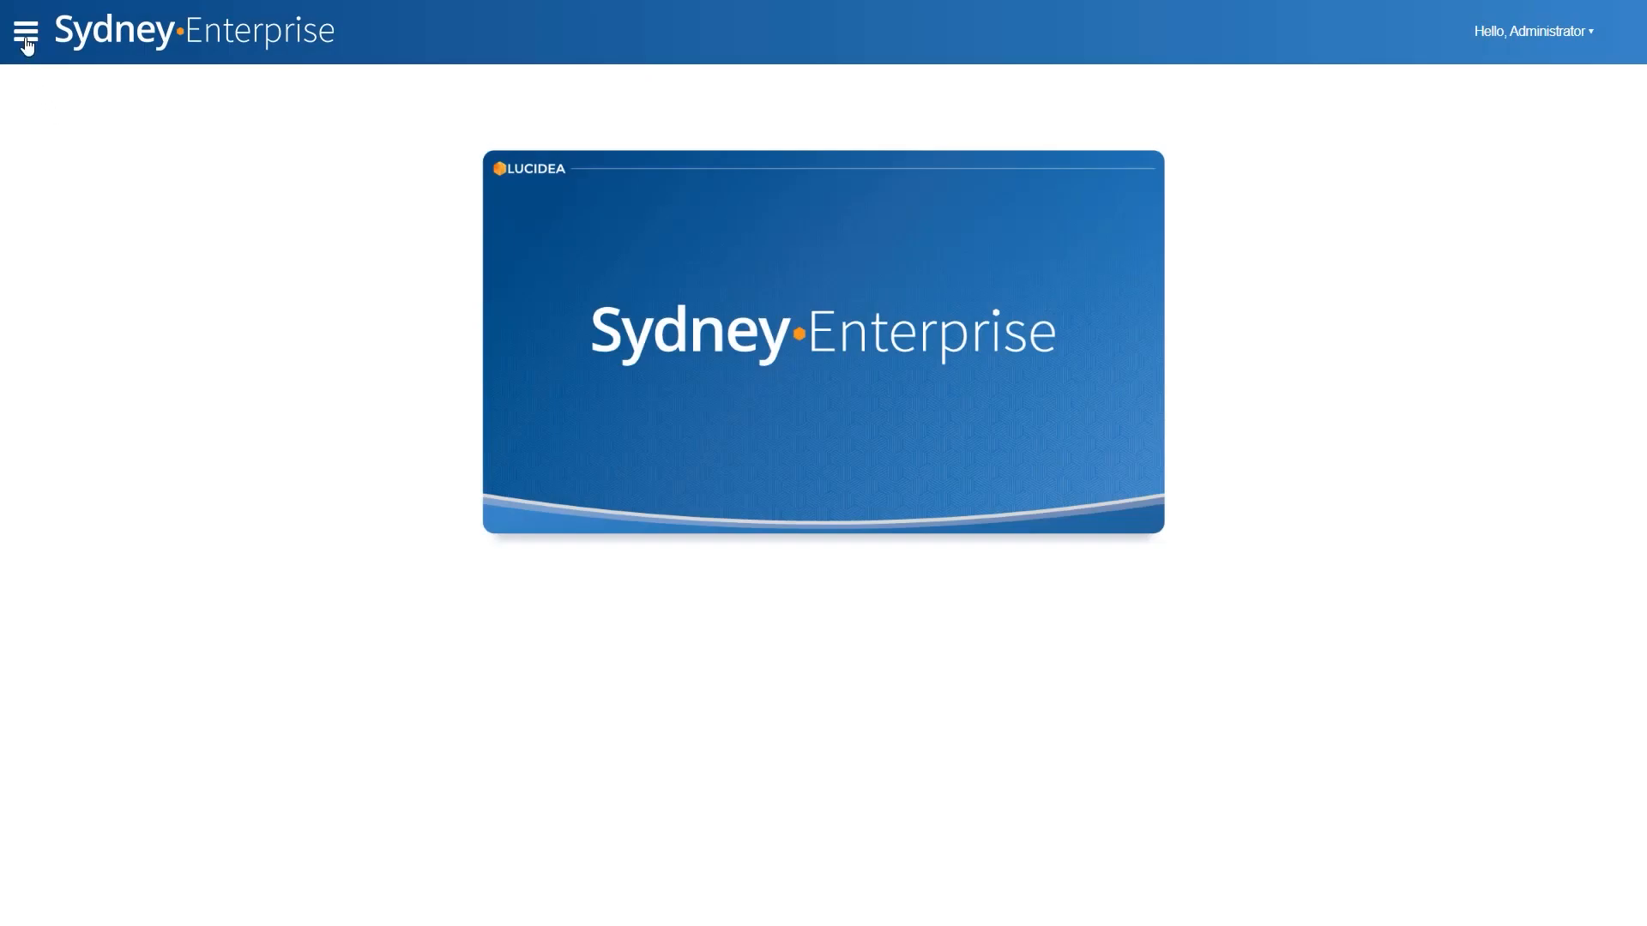
- Open the Z39.50 Client from the utilities in the settings category
{"action": "left_click", "coordinate": [27, 41]}
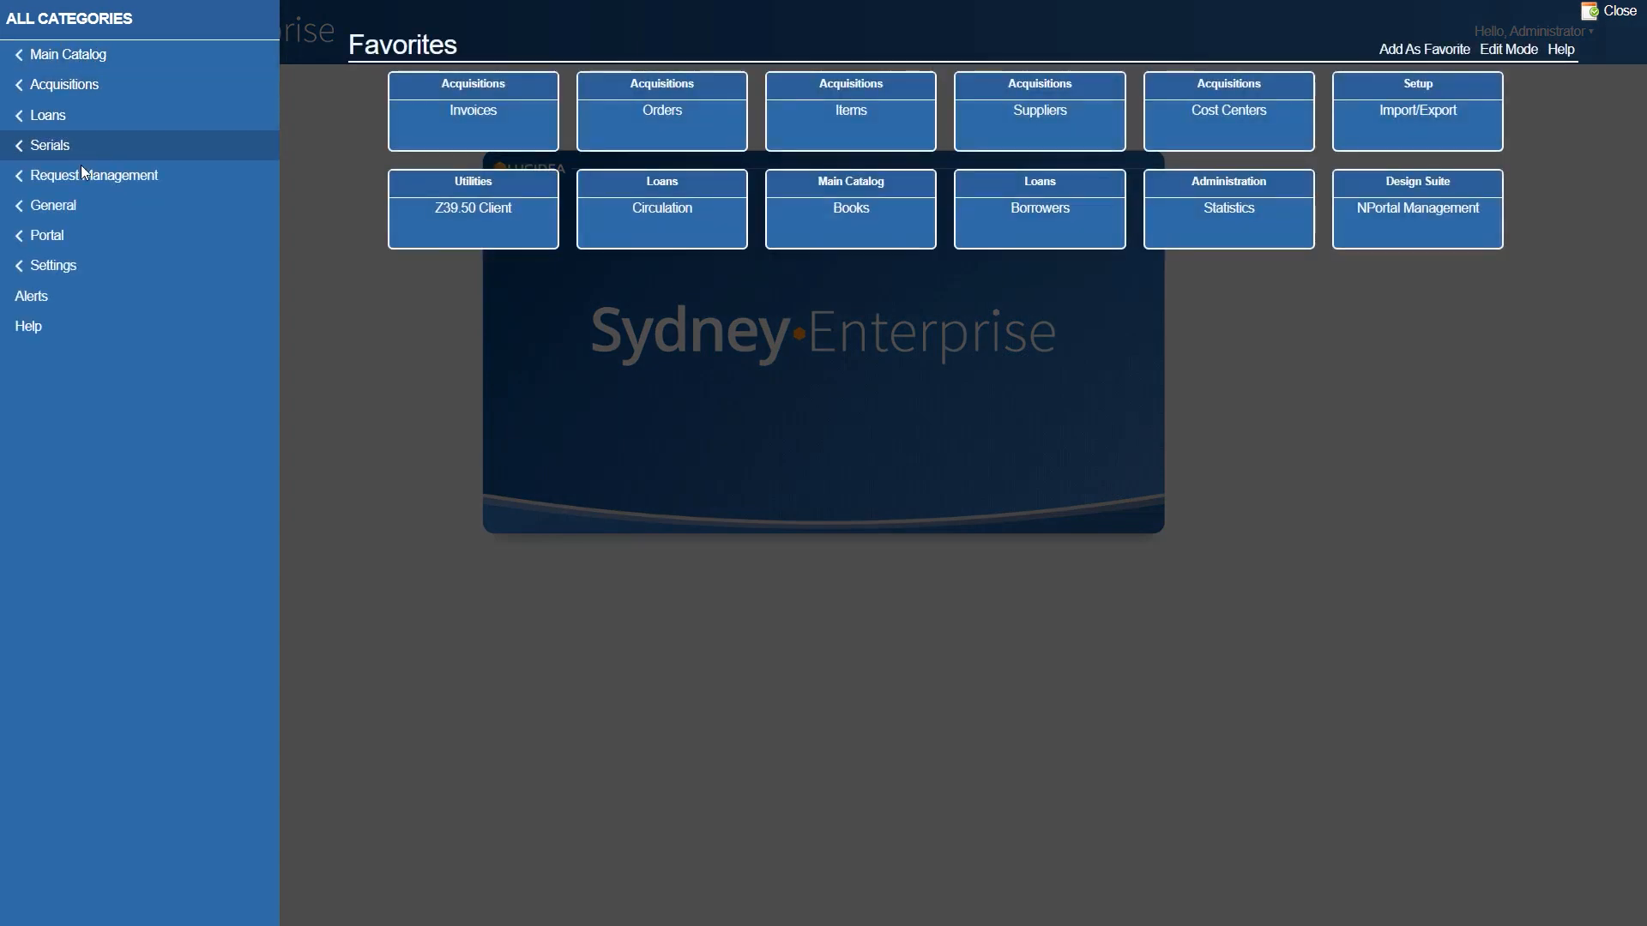
{"action": "left_click", "coordinate": [85, 272]}
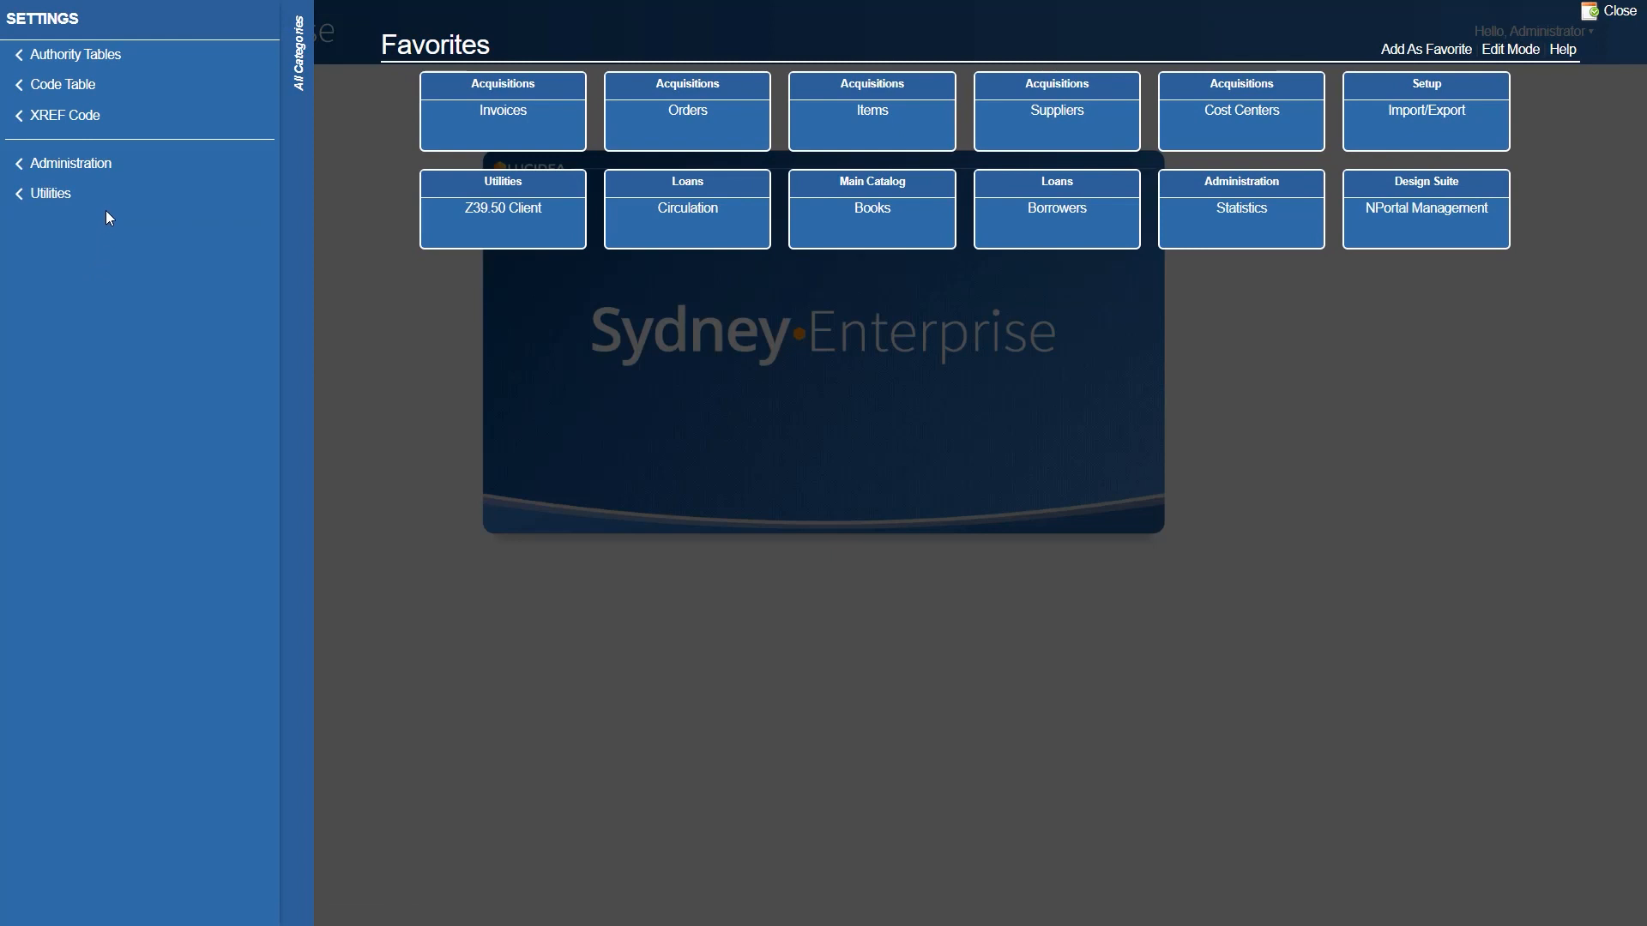
{"action": "left_click", "coordinate": [106, 195]}
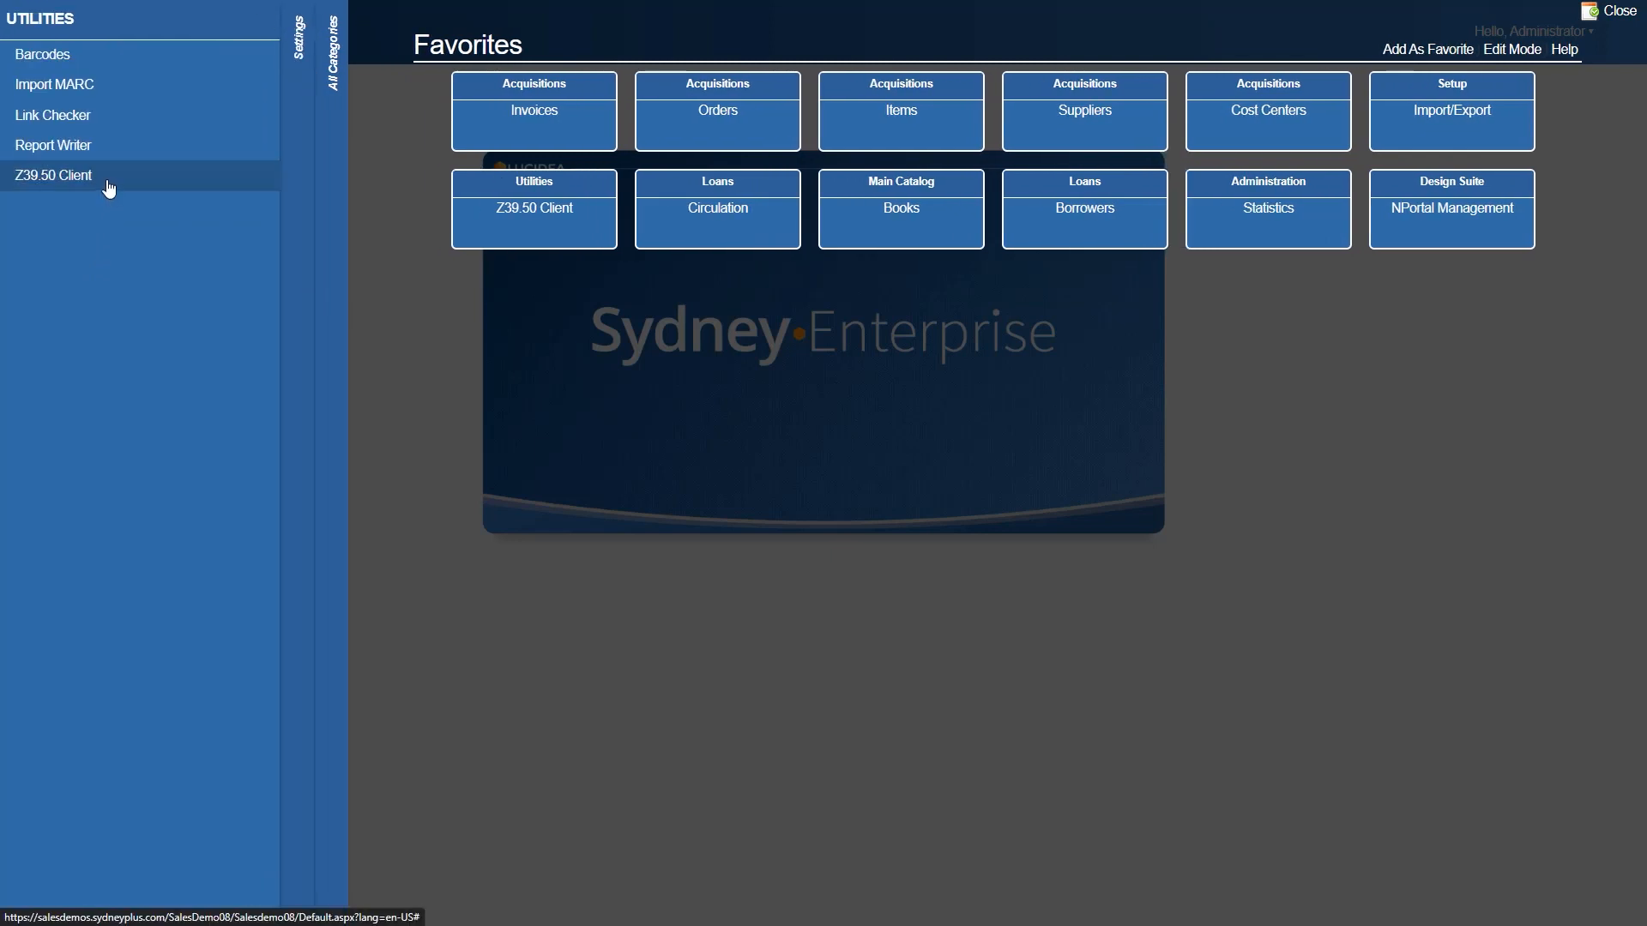
{"action": "left_click", "coordinate": [109, 188]}
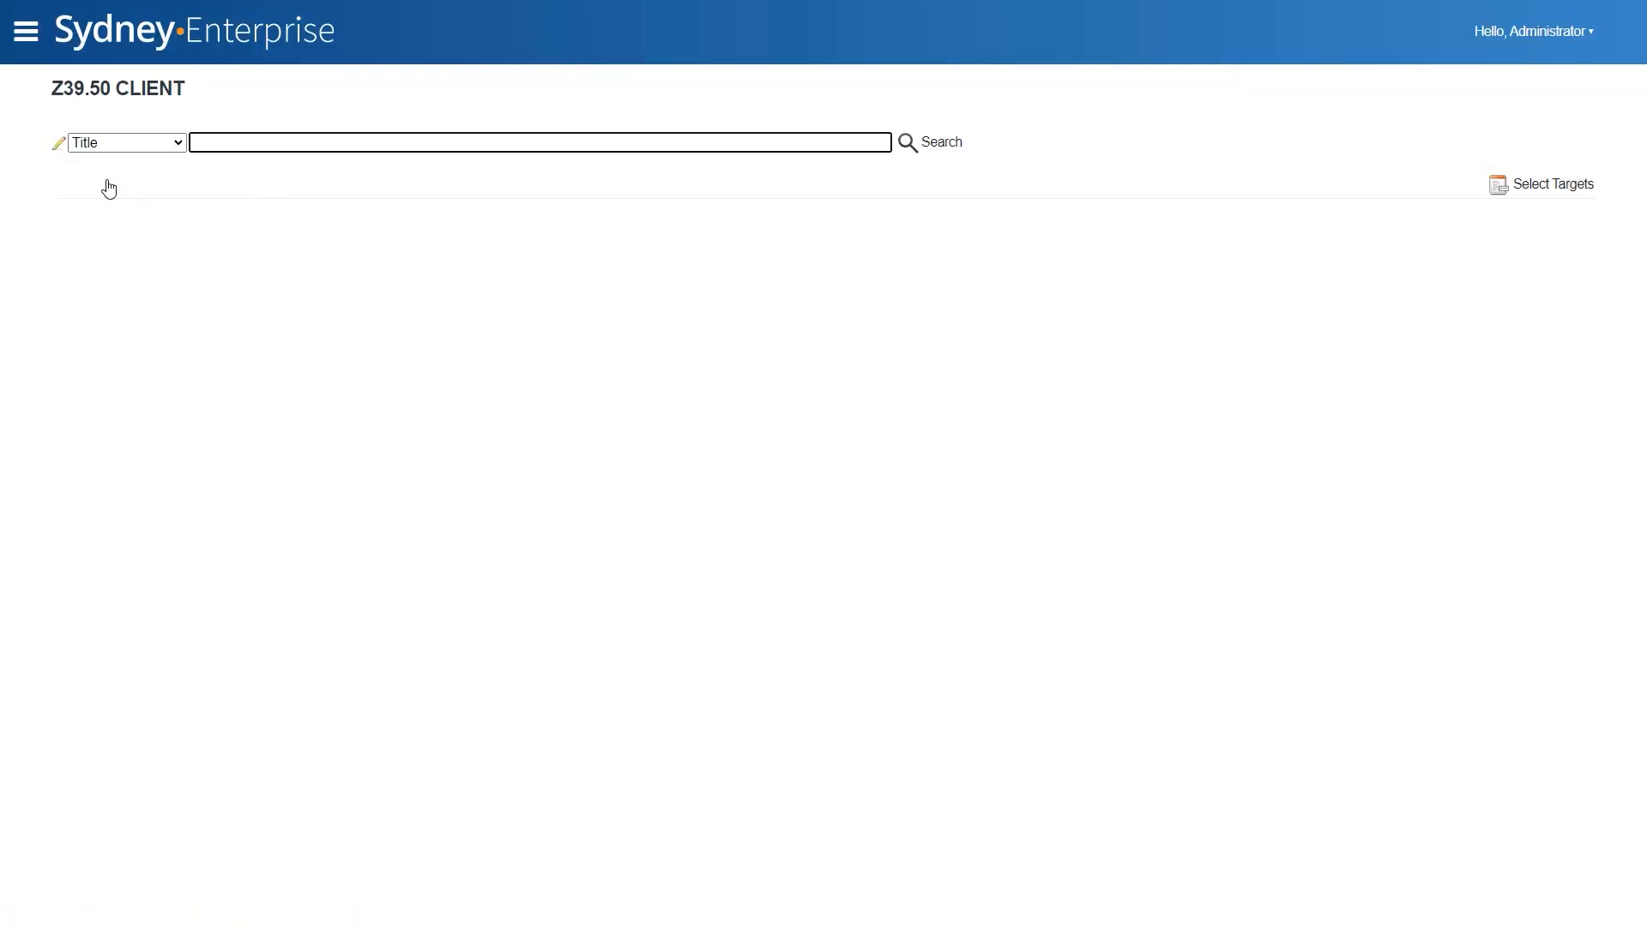
- Search the Z39.50 Client by ISSN for 0747-0088 and select the "ABA journal." record with LCCN 84641839
{"action": "left_click", "coordinate": [147, 142]}
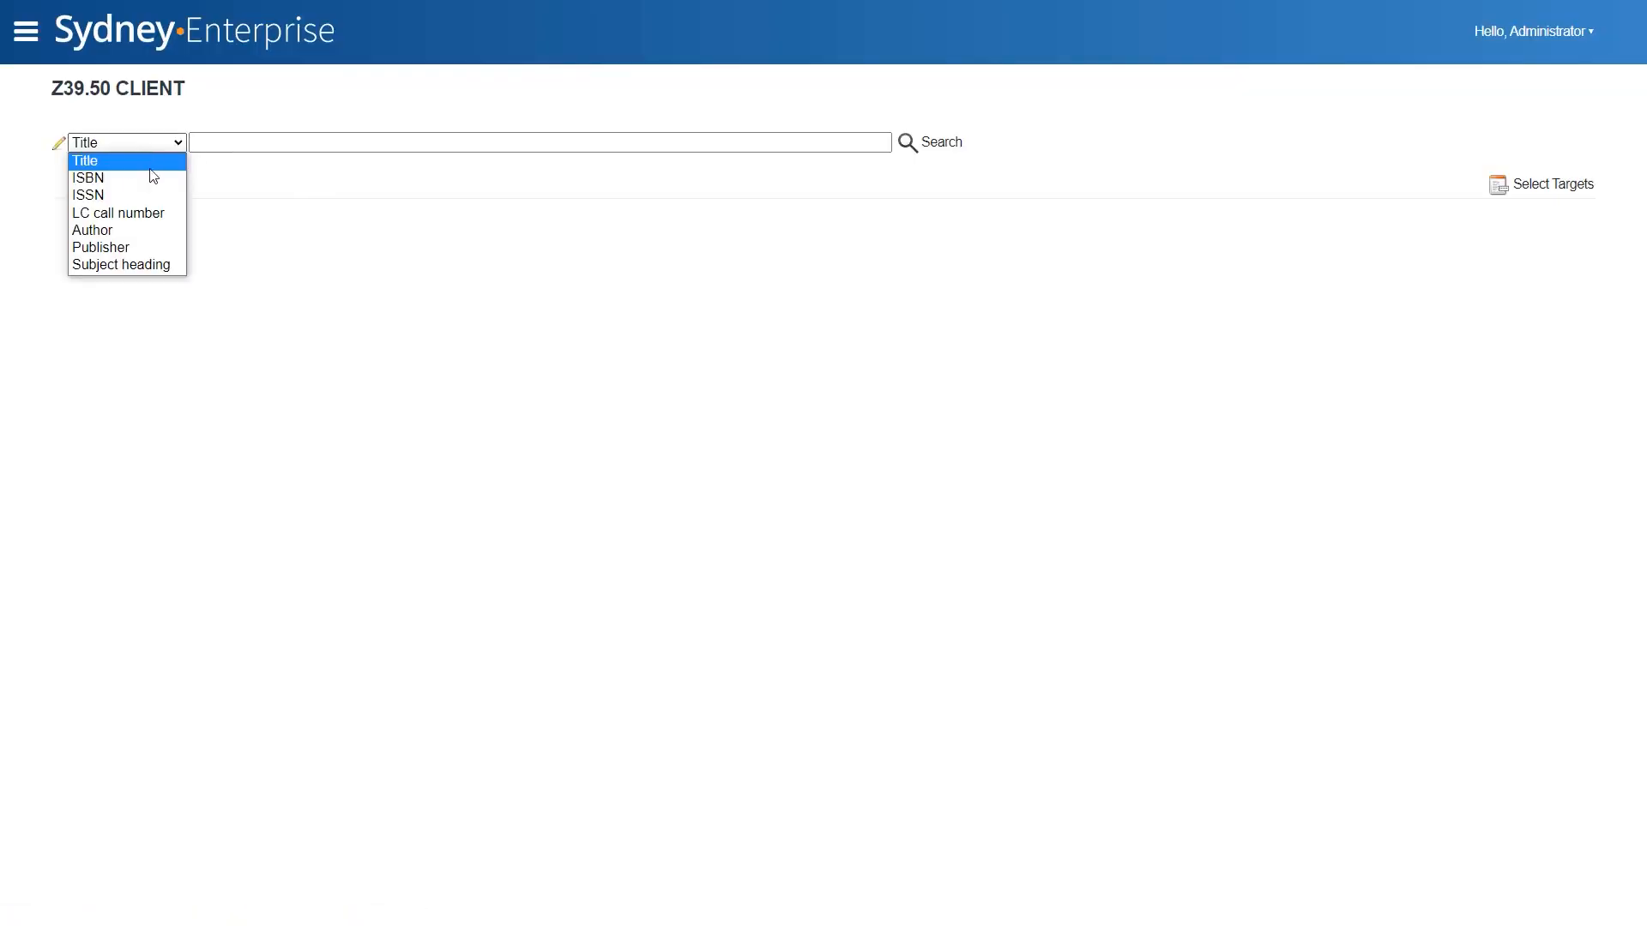
{"action": "left_click", "coordinate": [141, 194]}
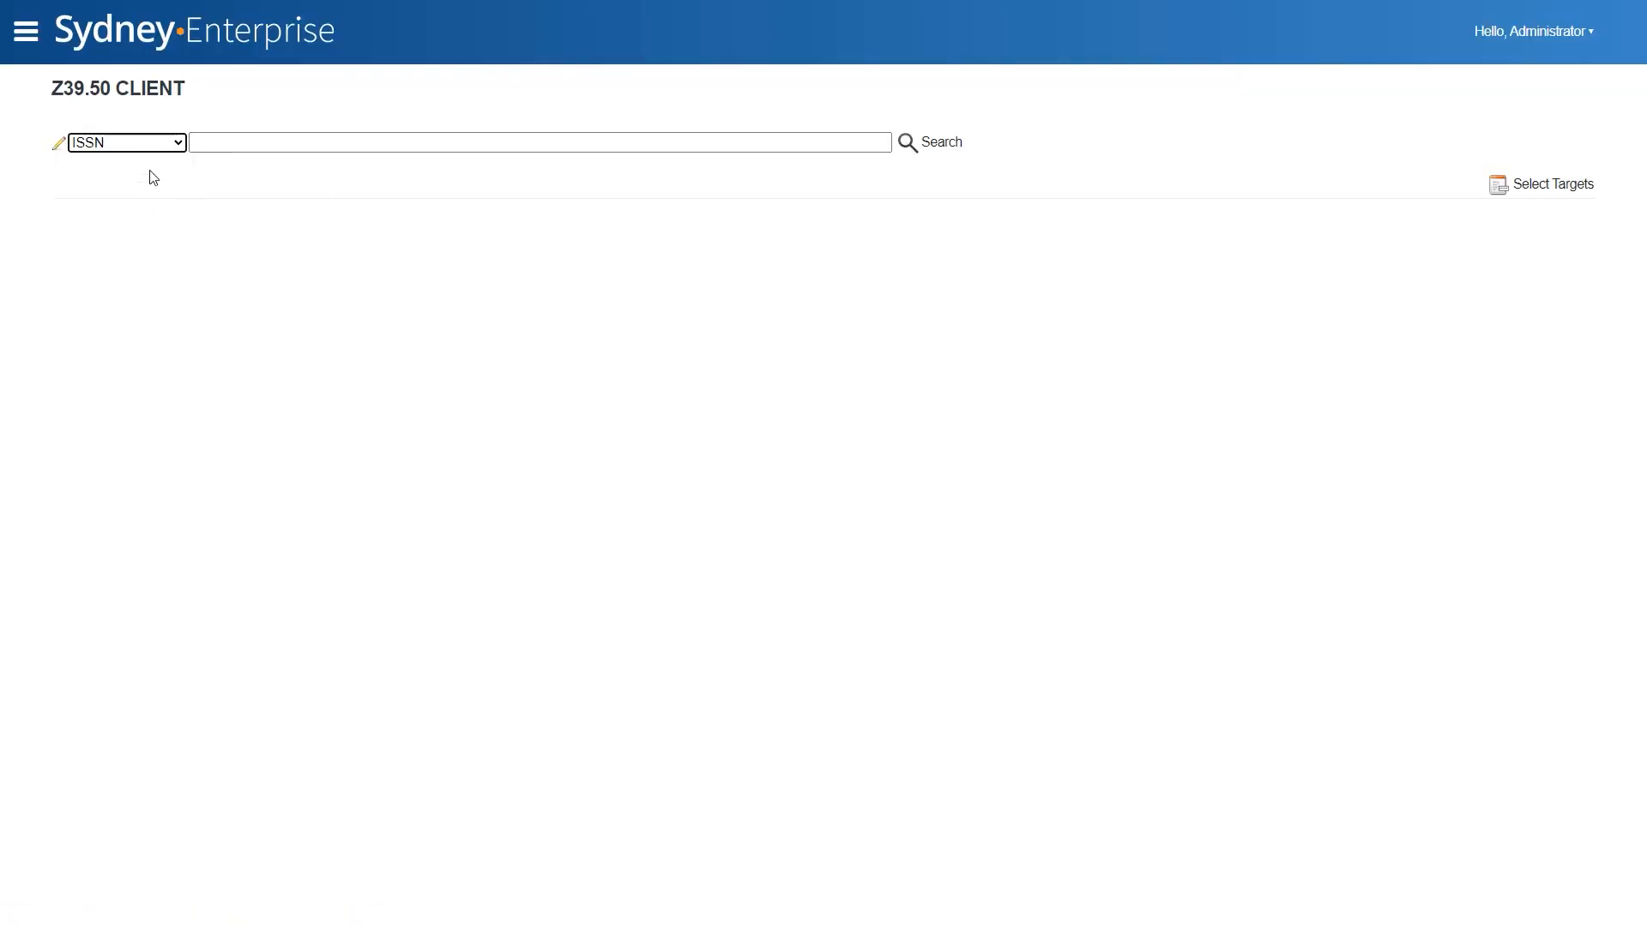
{"action": "left_click", "coordinate": [215, 139]}
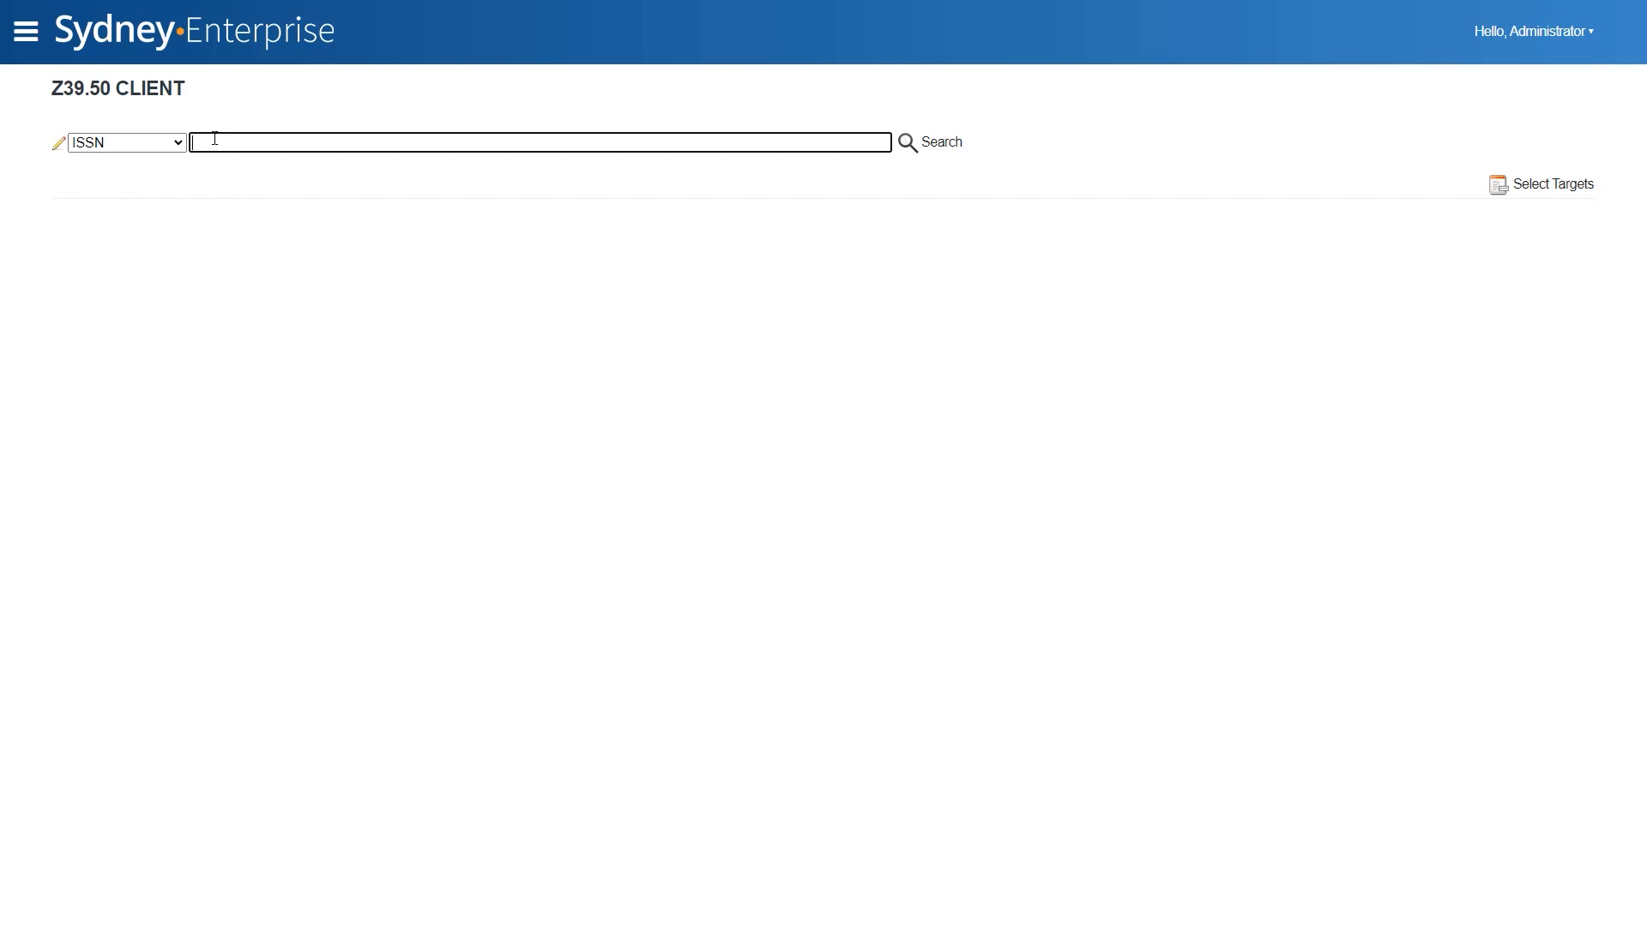
{"action": "type", "text": "0747-0088"}
{"action": "key", "text": "Return"}
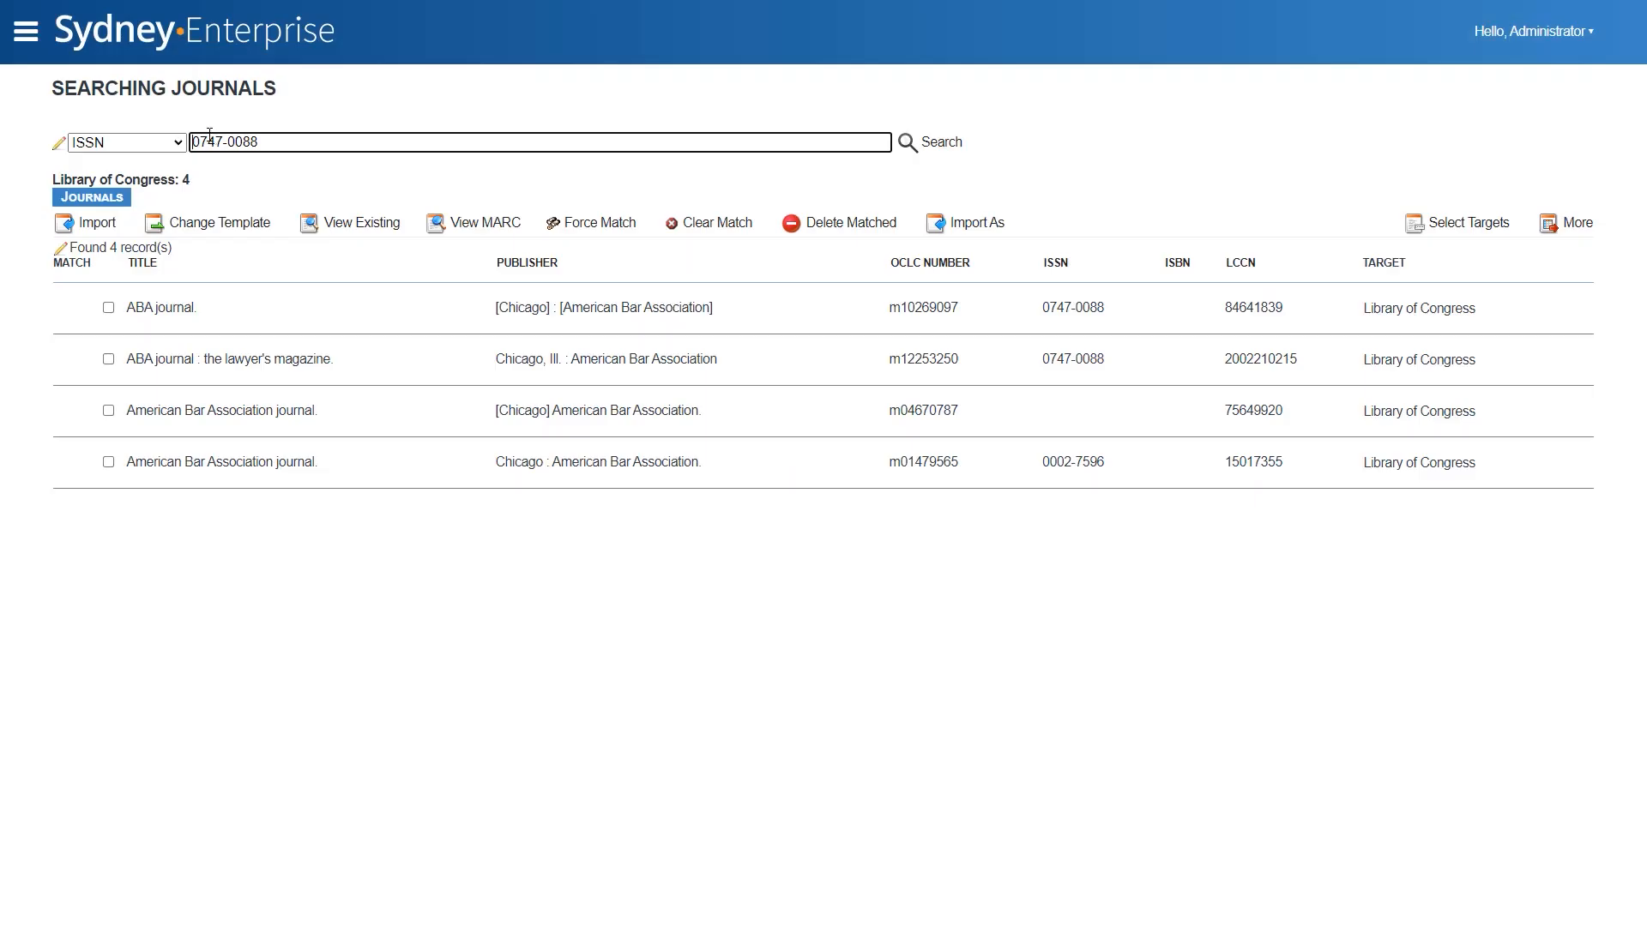
{"action": "left_click", "coordinate": [107, 311]}
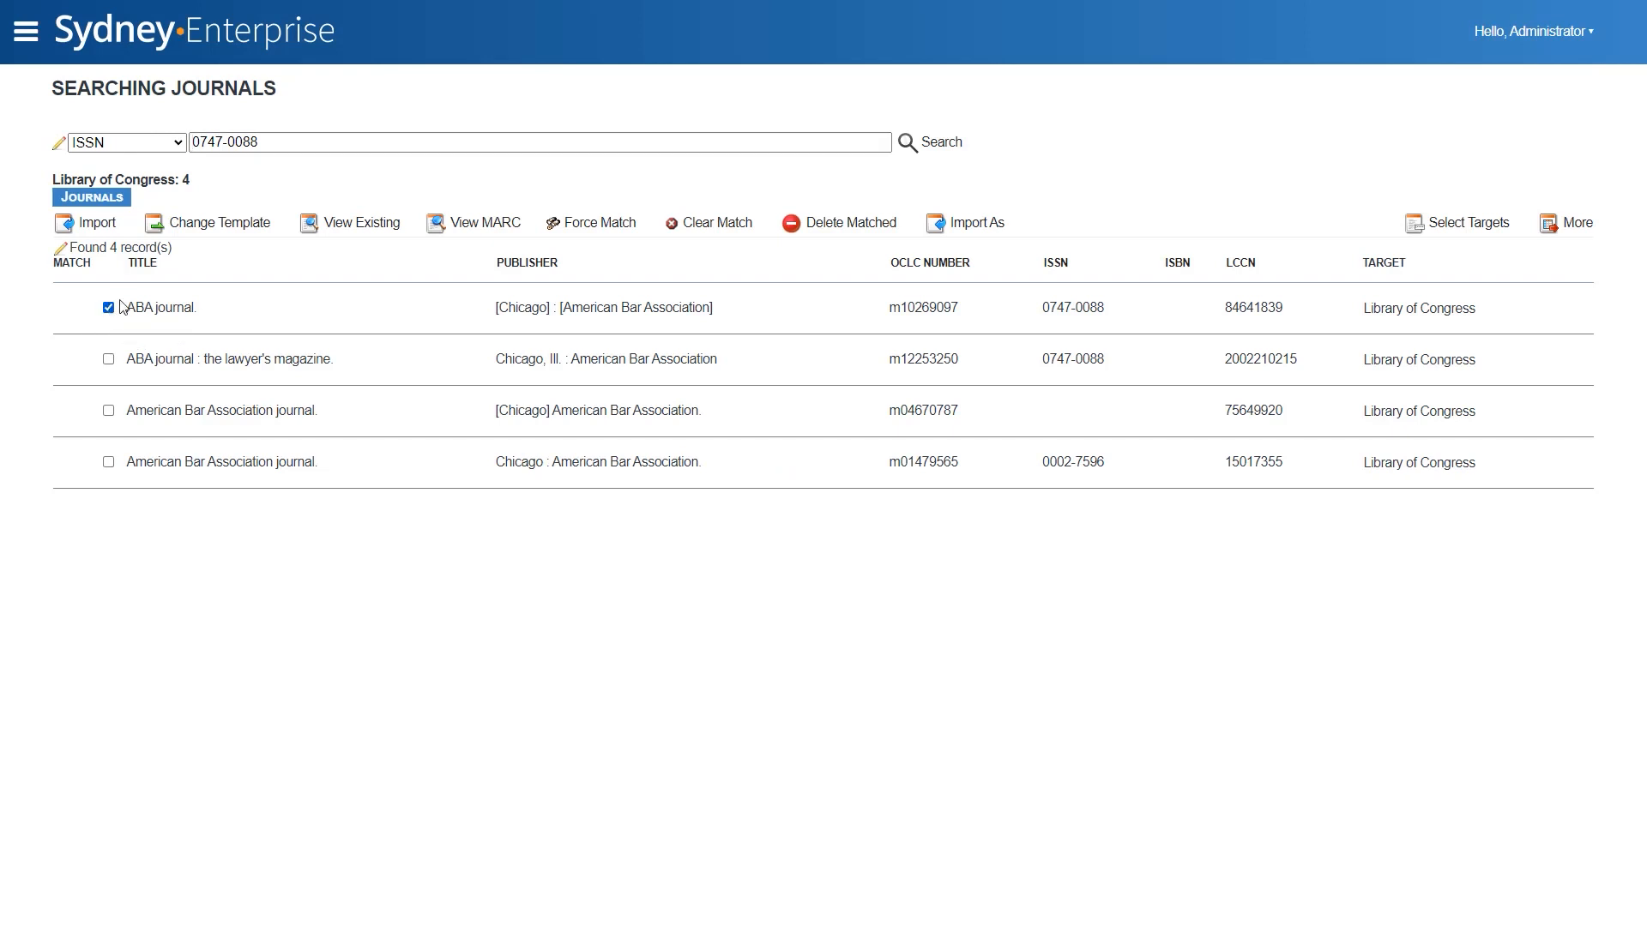
- View the MARC record of the selected "ABA journal." result, return to the results, and open the import options
{"action": "left_click", "coordinate": [477, 233]}
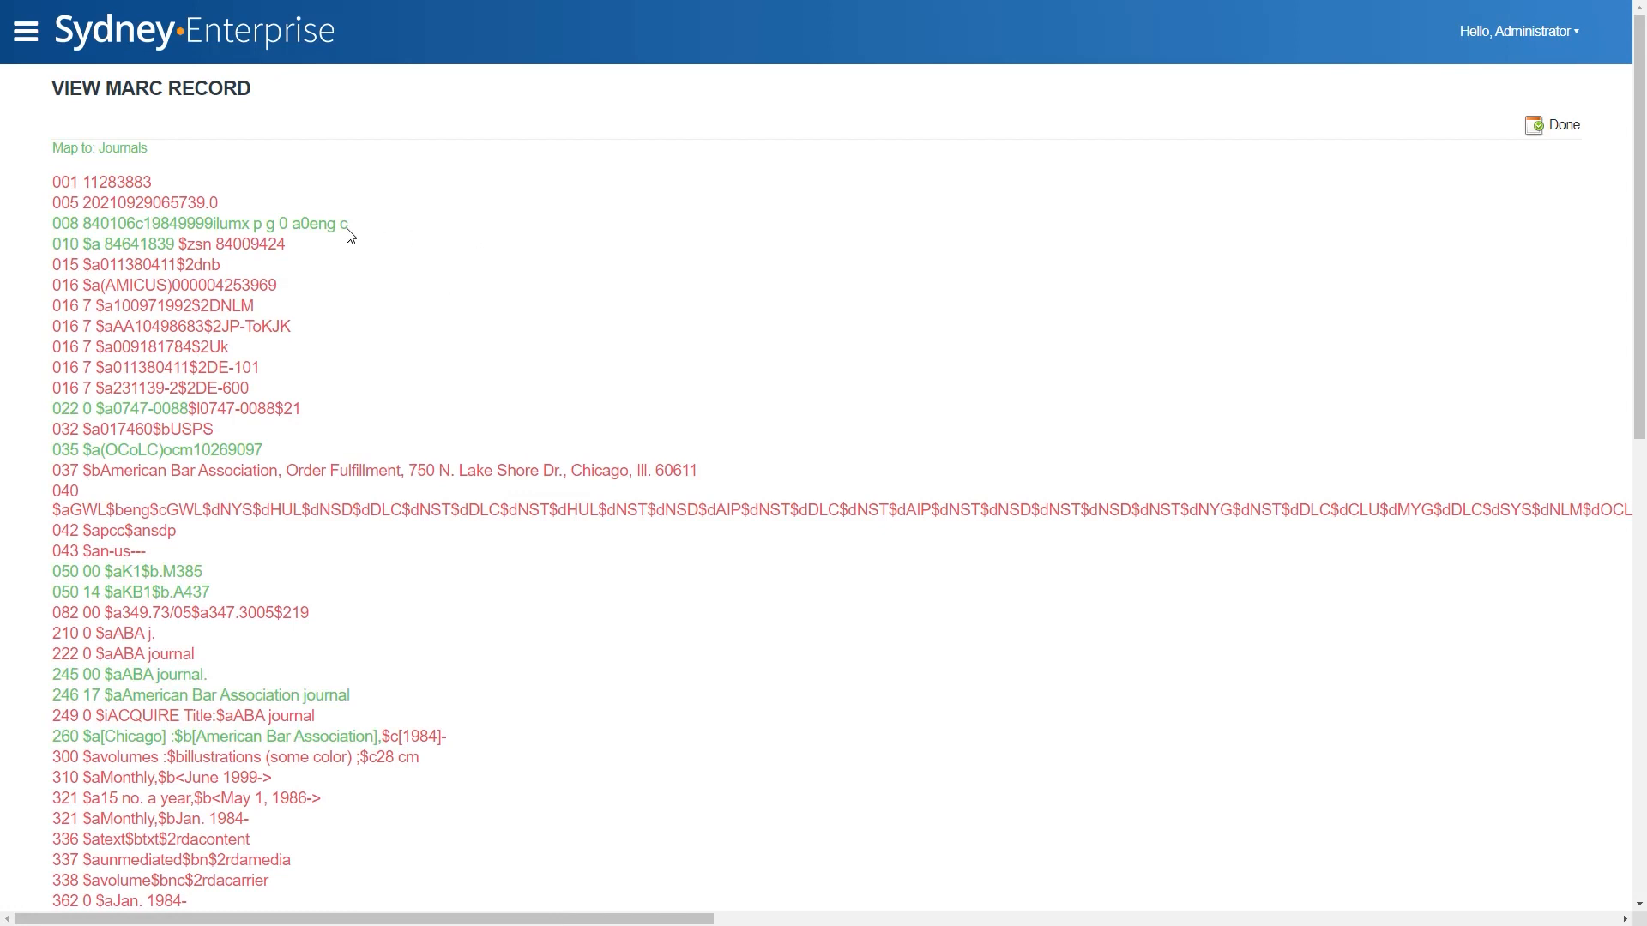
{"action": "double_click", "coordinate": [59, 145]}
{"action": "left_click", "coordinate": [592, 216]}
{"action": "left_click", "coordinate": [1553, 130]}
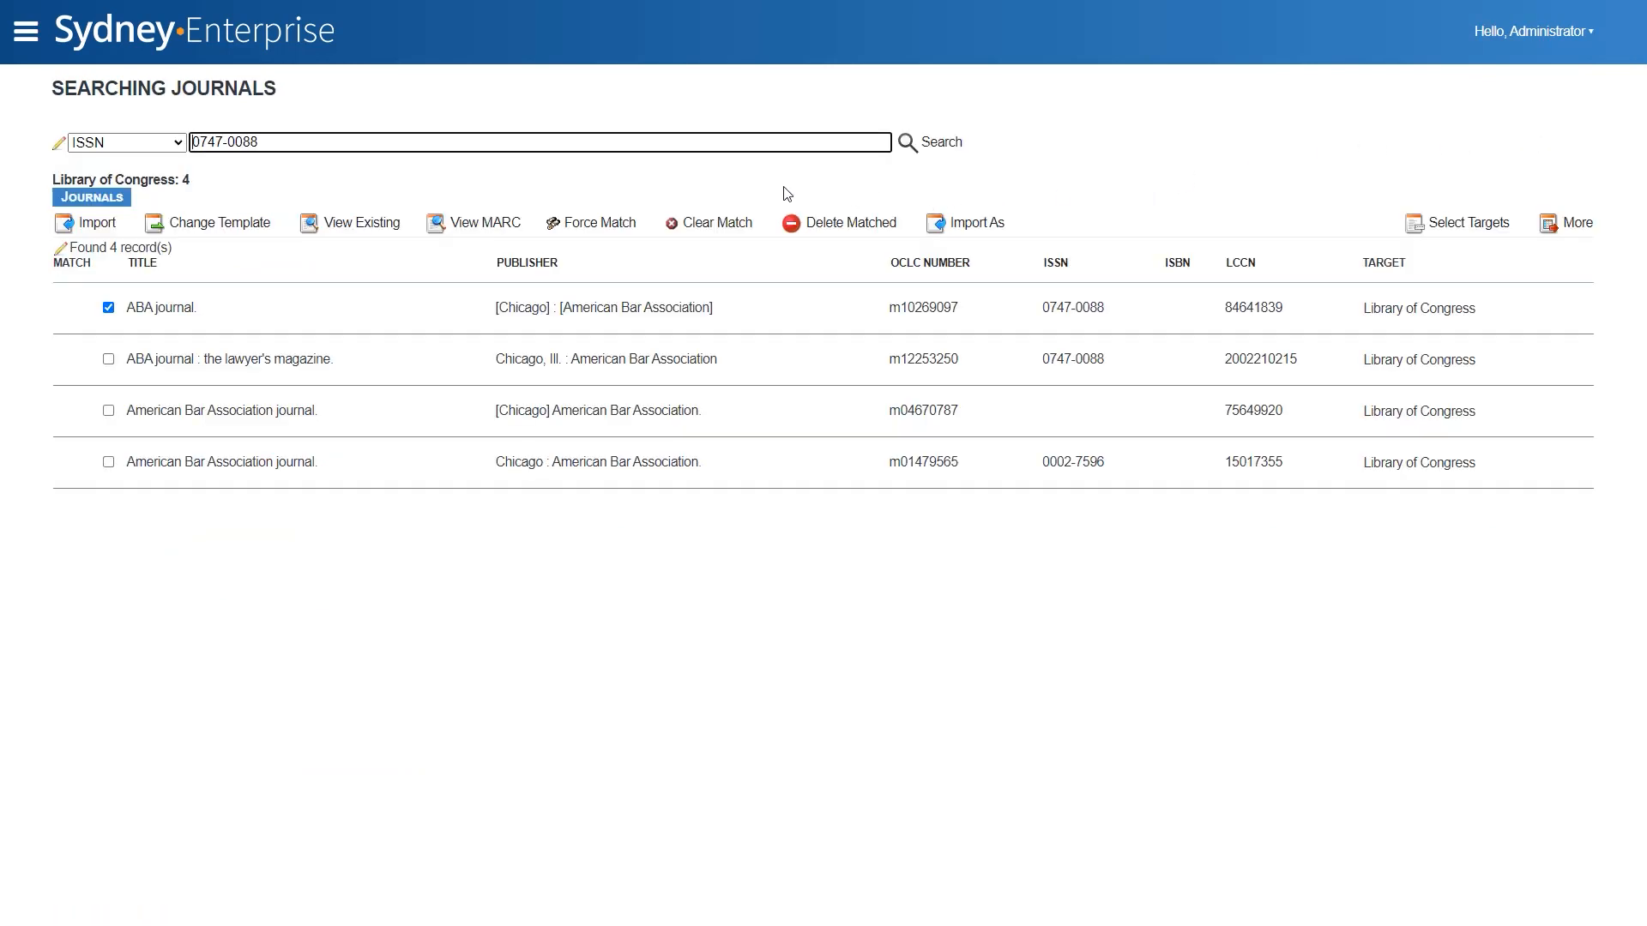
{"action": "left_click", "coordinate": [112, 226]}
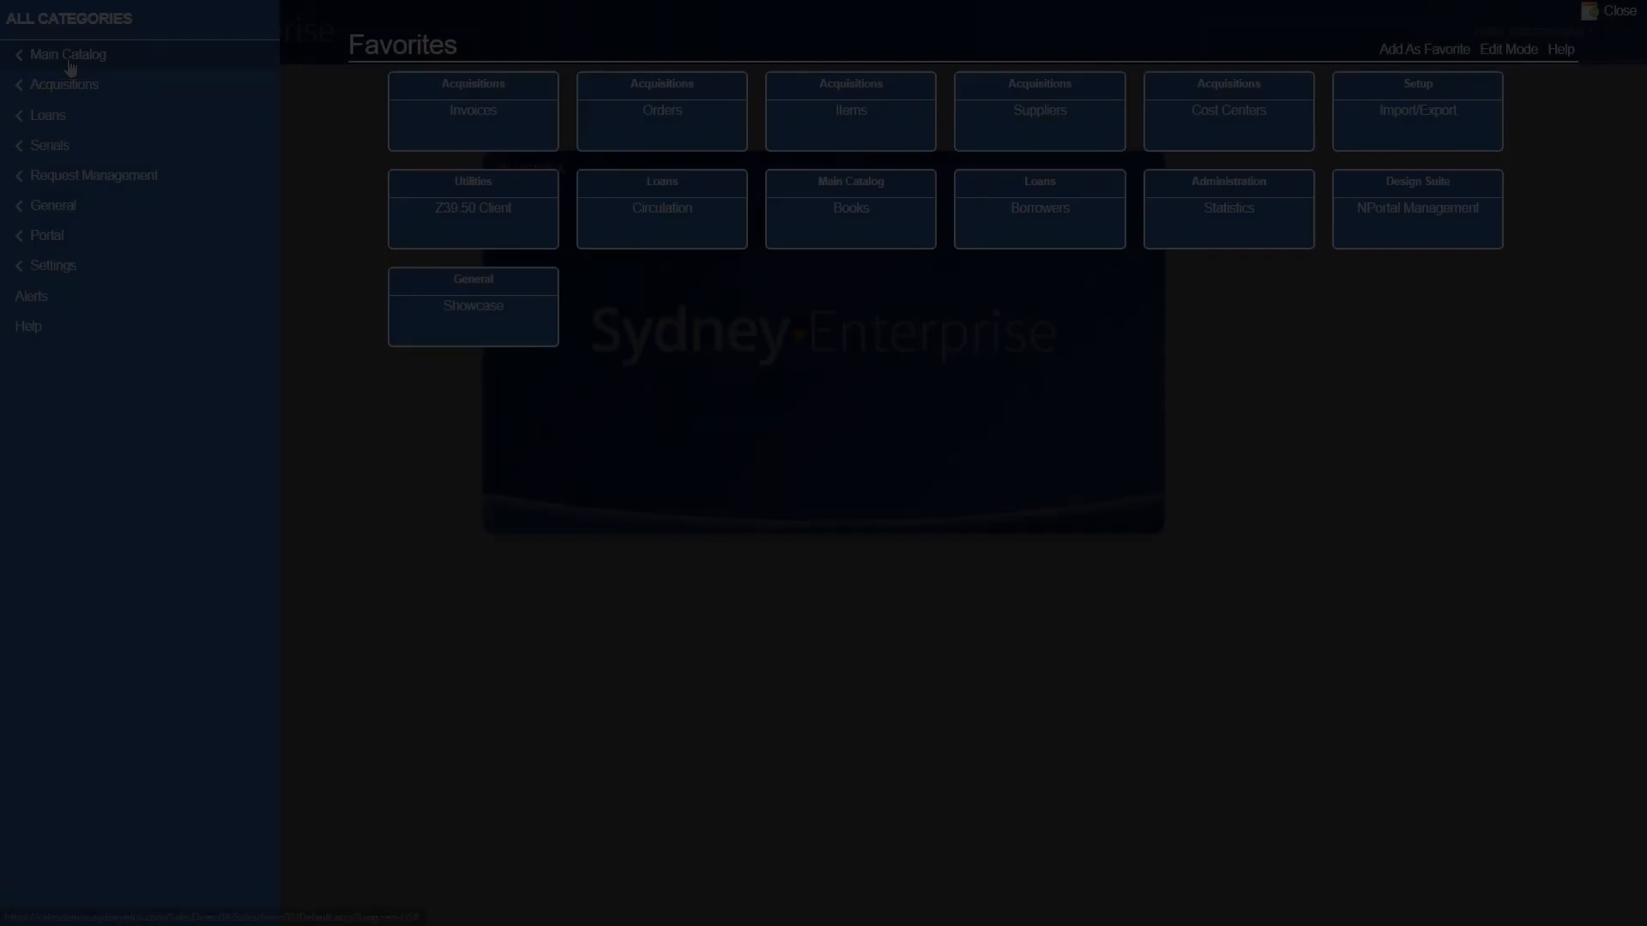
- Search all fields of the Journals catalog template for "aba journal" and open the matching record for editing
{"action": "left_click", "coordinate": [69, 57]}
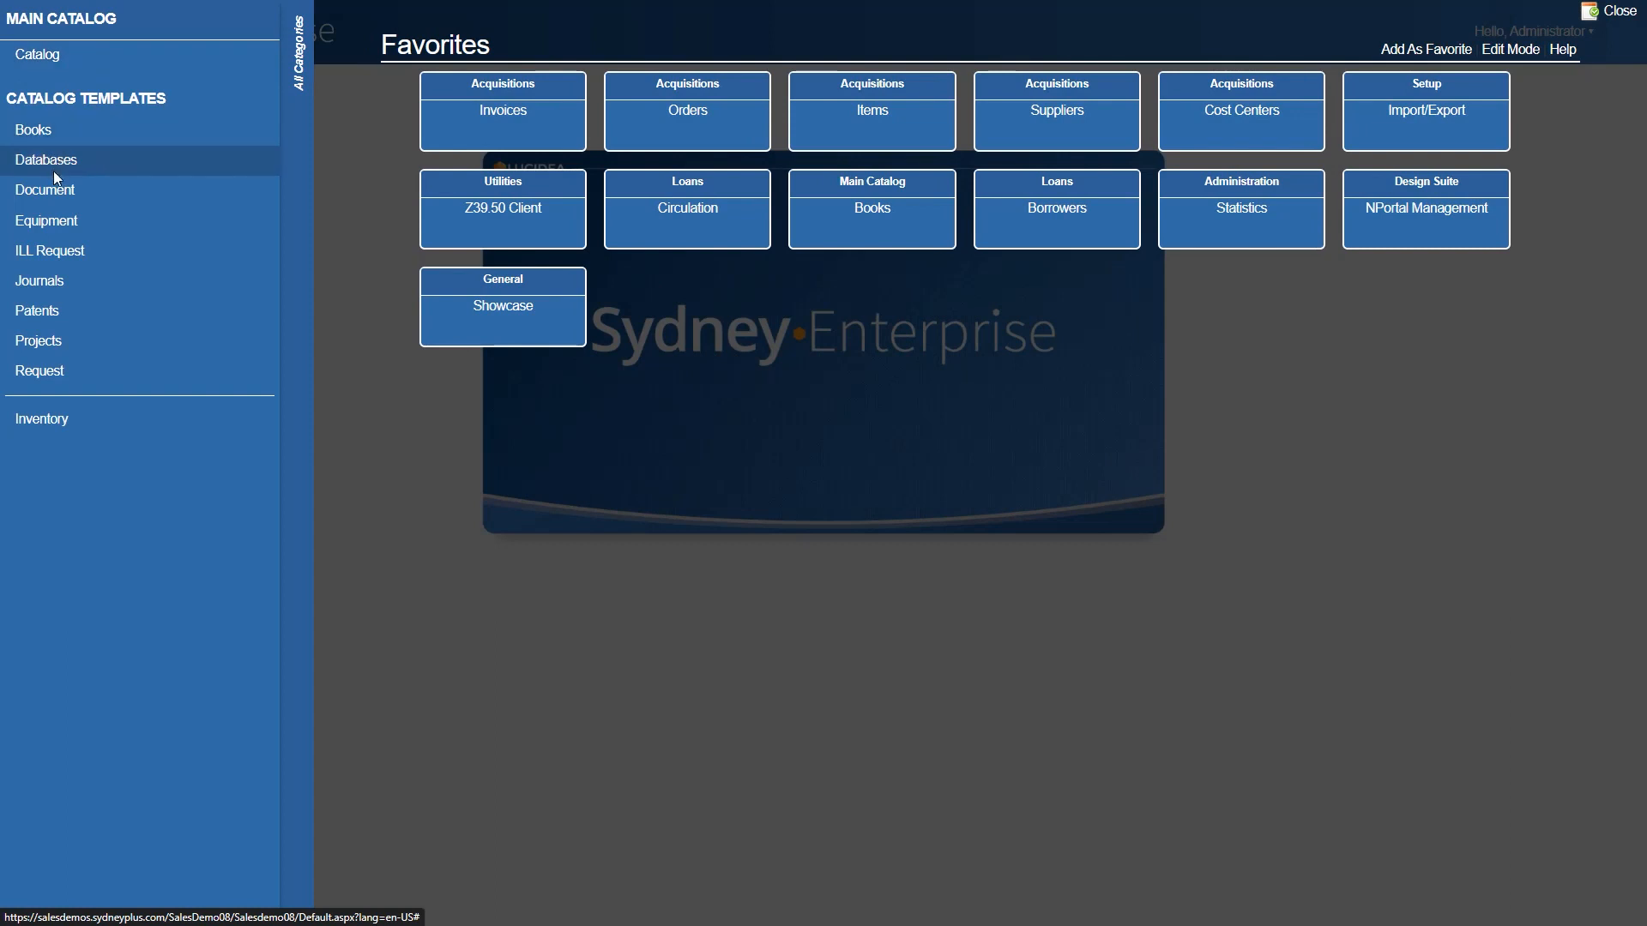
{"action": "left_click", "coordinate": [68, 290]}
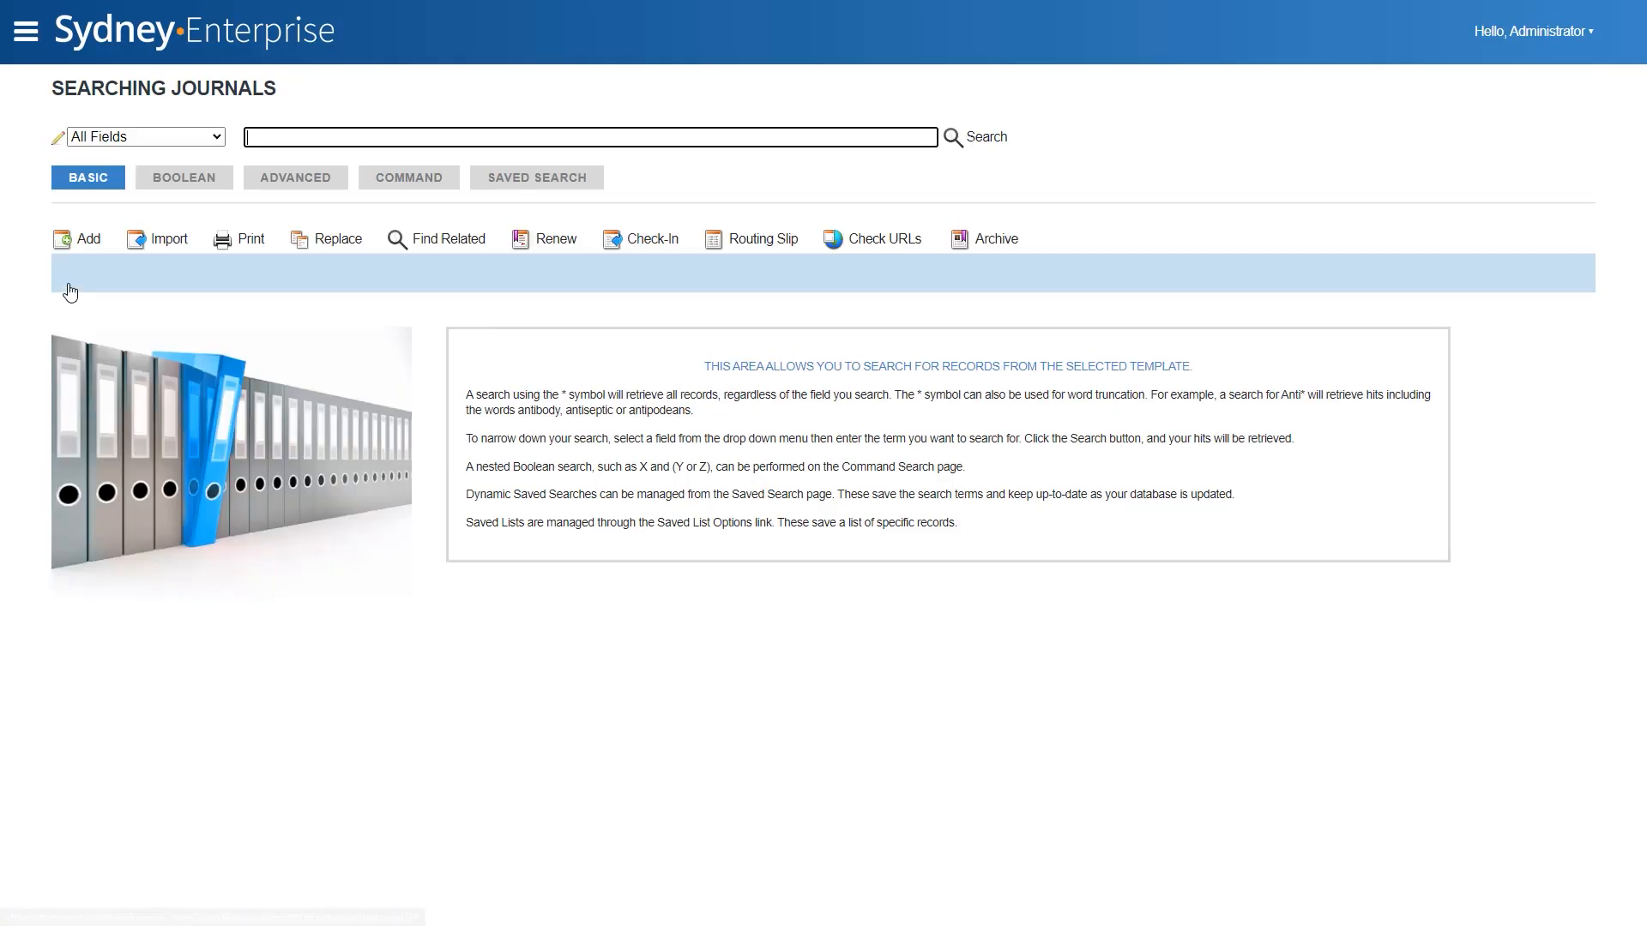
{"action": "left_click", "coordinate": [538, 136]}
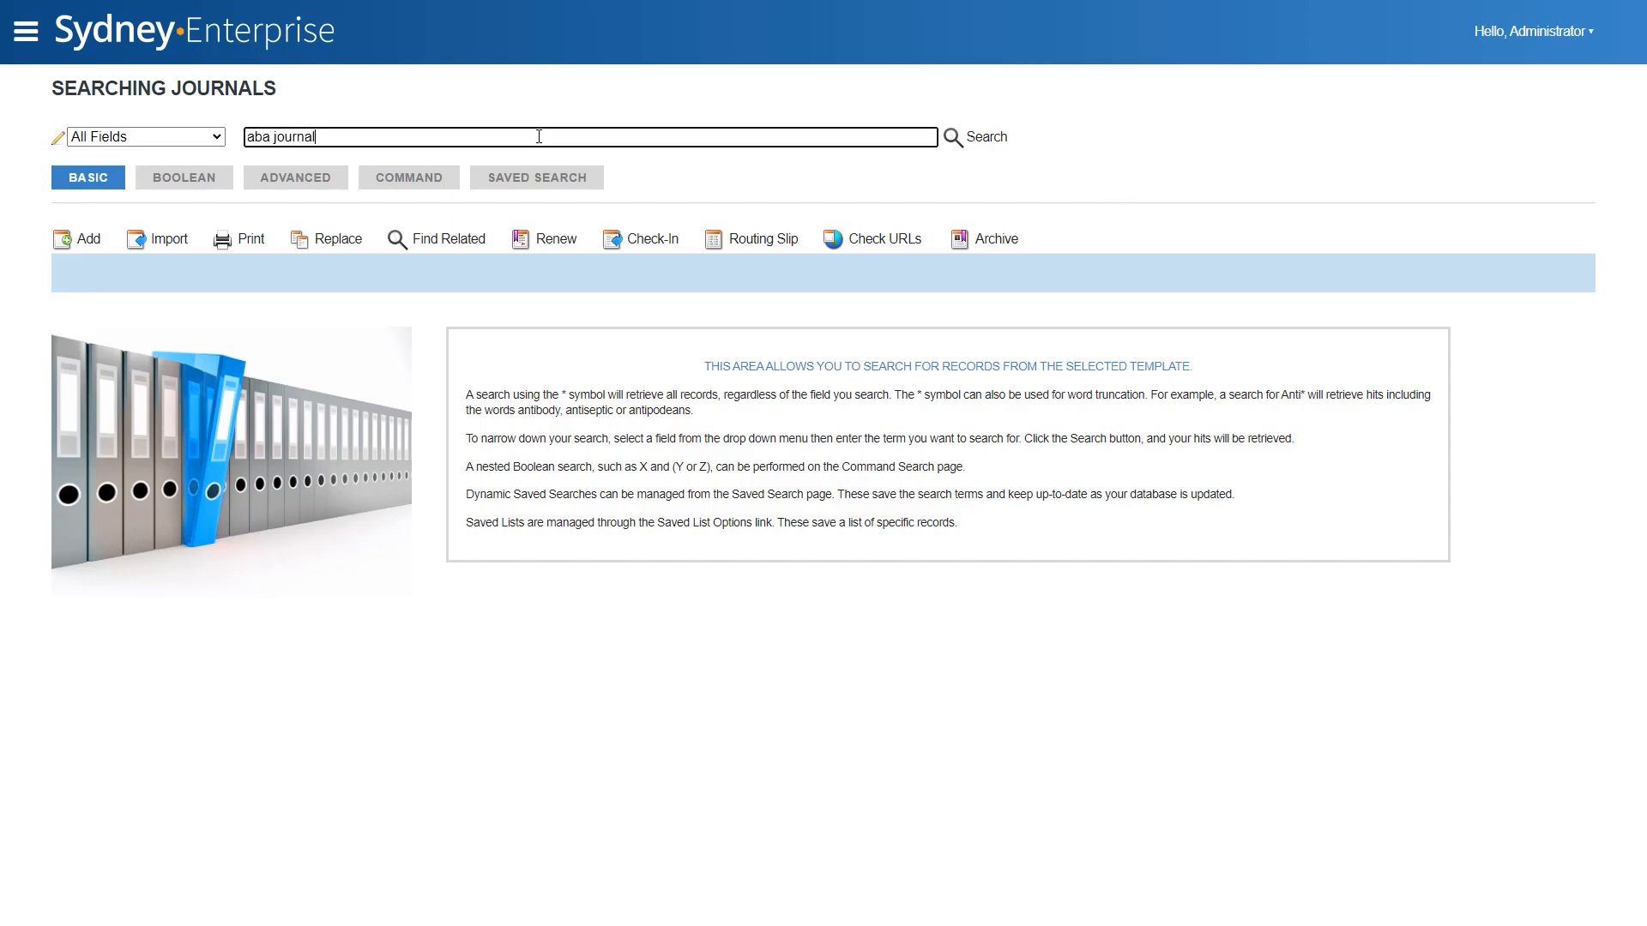
{"action": "key", "text": "Return"}
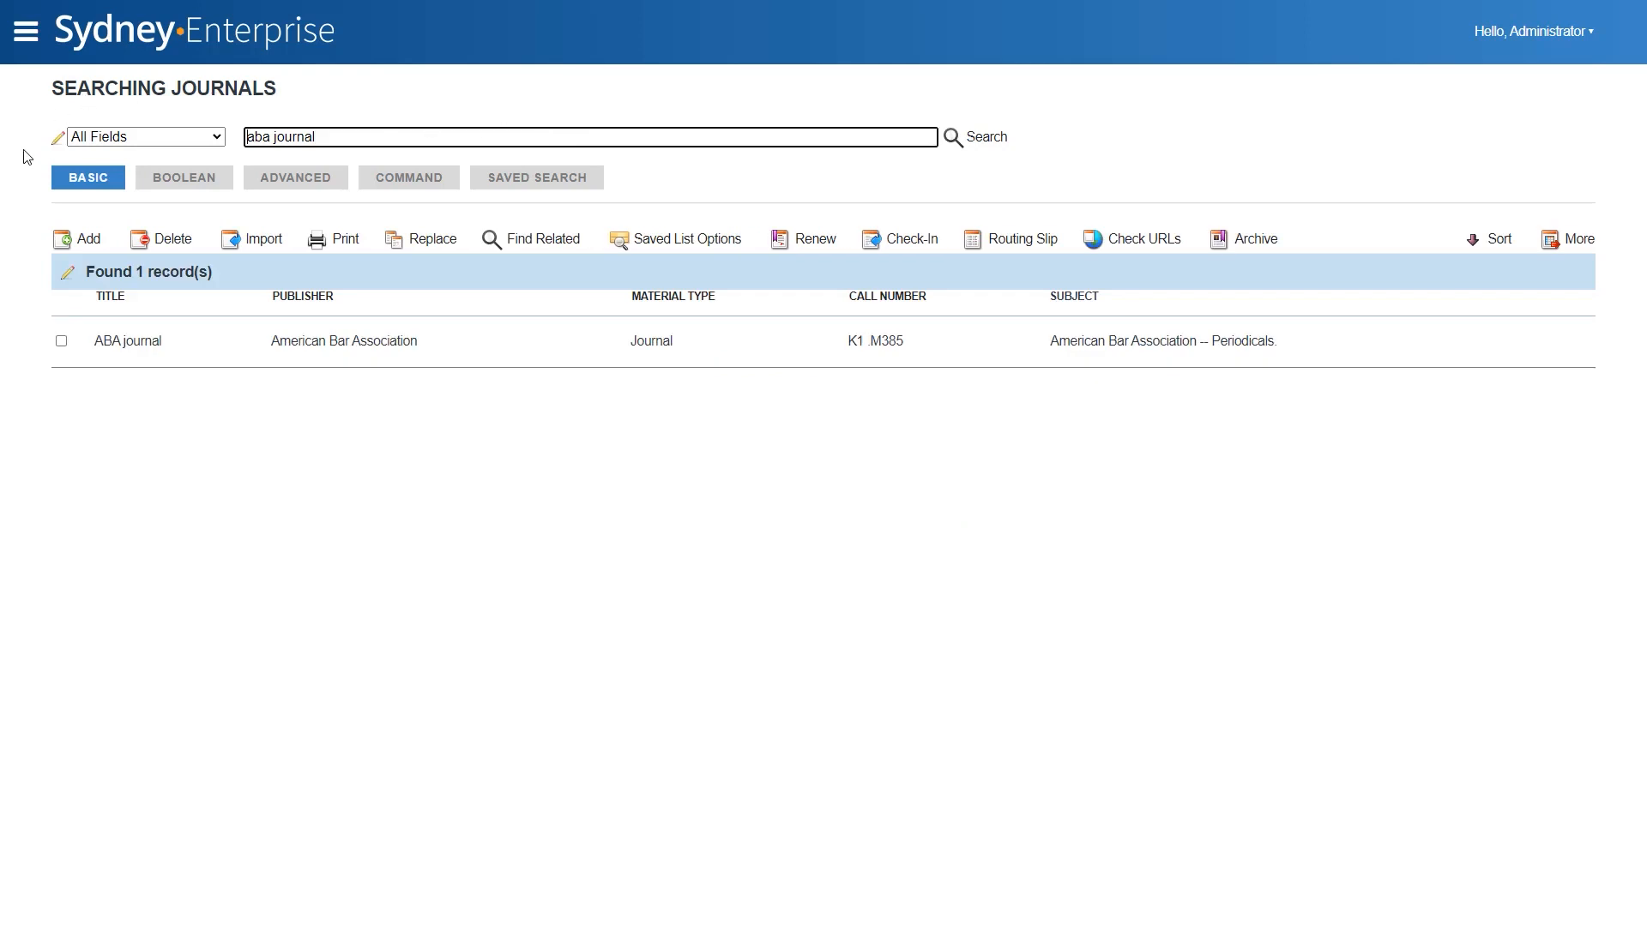
{"action": "left_click", "coordinate": [209, 347]}
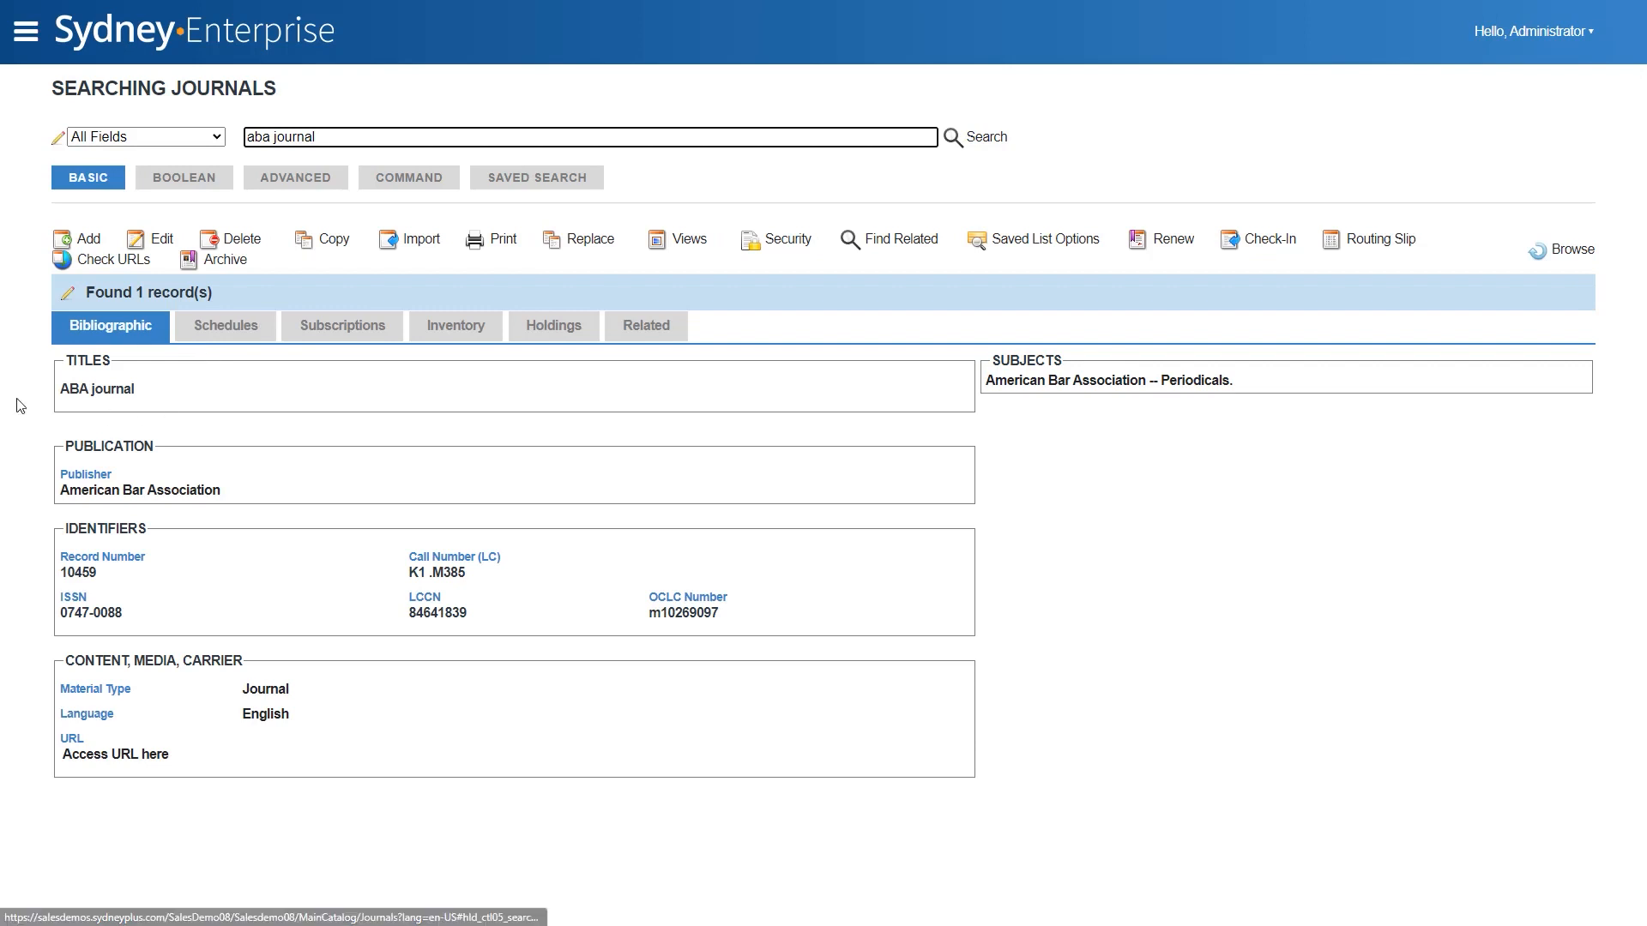
{"action": "left_click", "coordinate": [161, 242]}
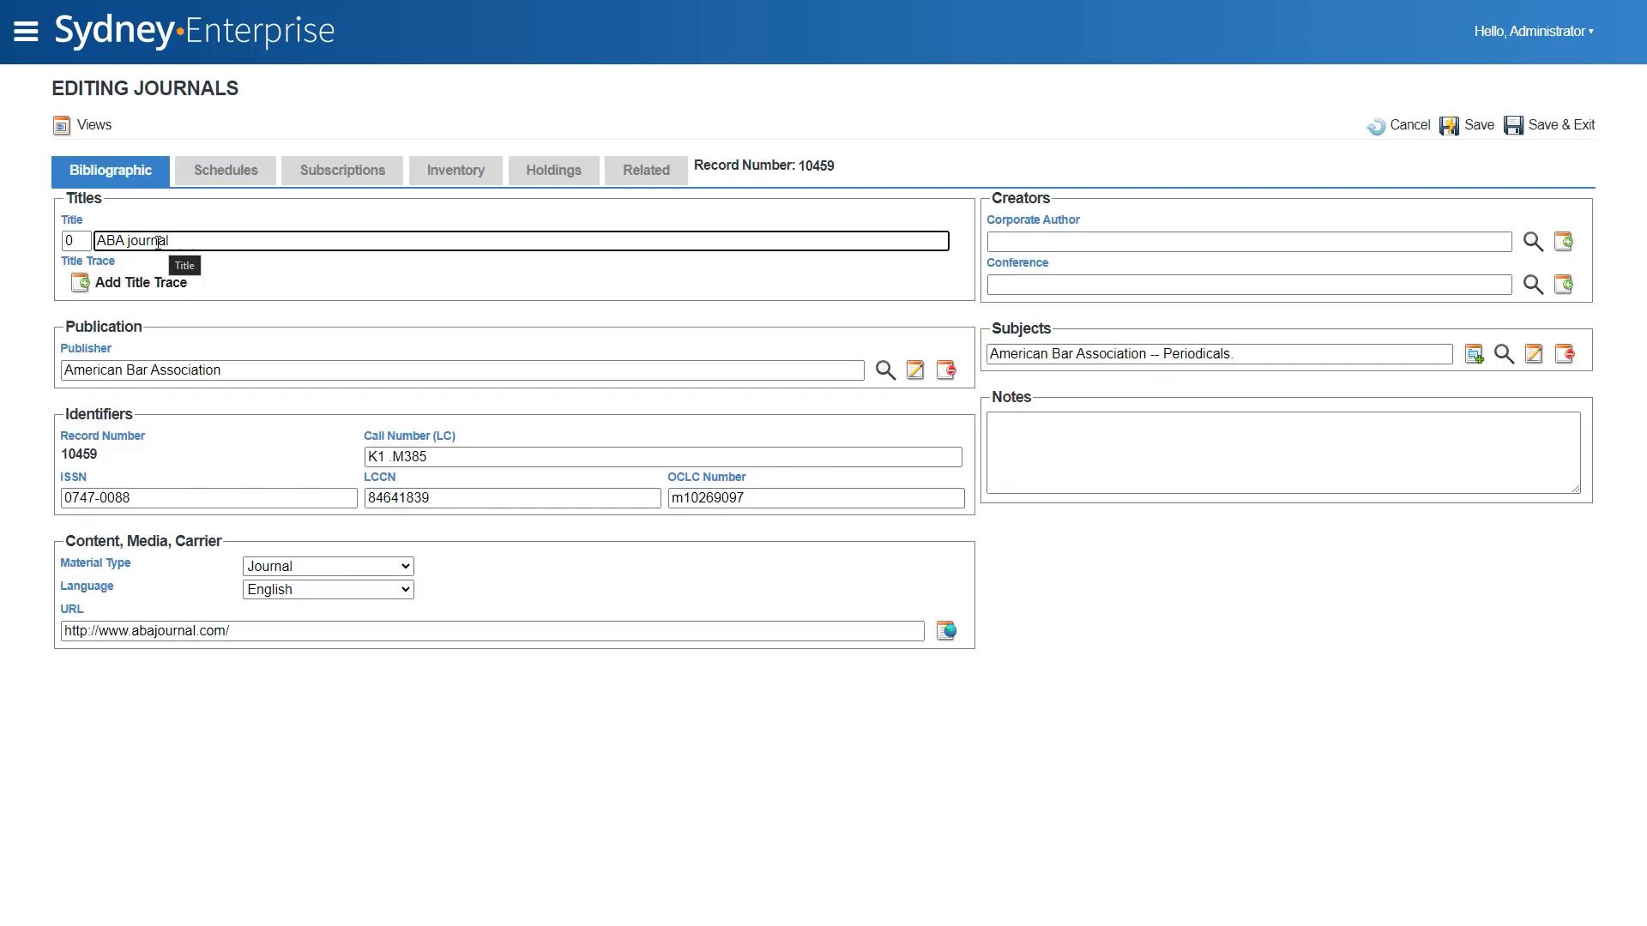
- Examine the Material Type options and the URL entry of the ABA journal record
{"action": "left_click", "coordinate": [371, 570]}
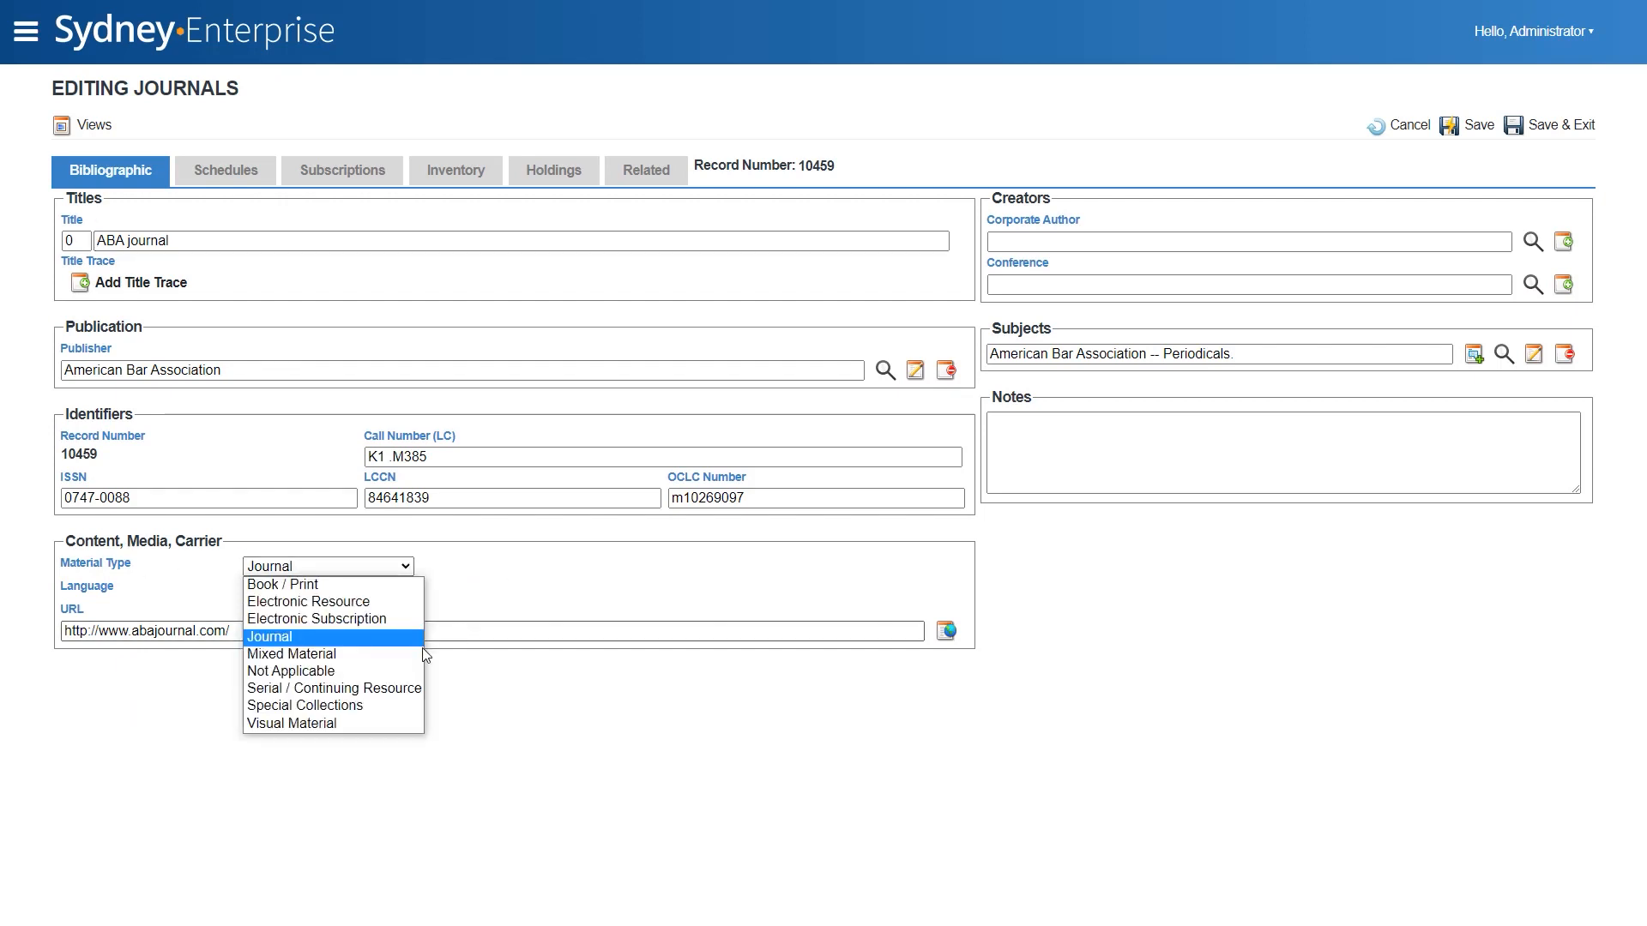
{"action": "left_click", "coordinate": [184, 632]}
{"action": "left_click_drag", "start_coordinate": [233, 633], "coordinate": [7, 614]}
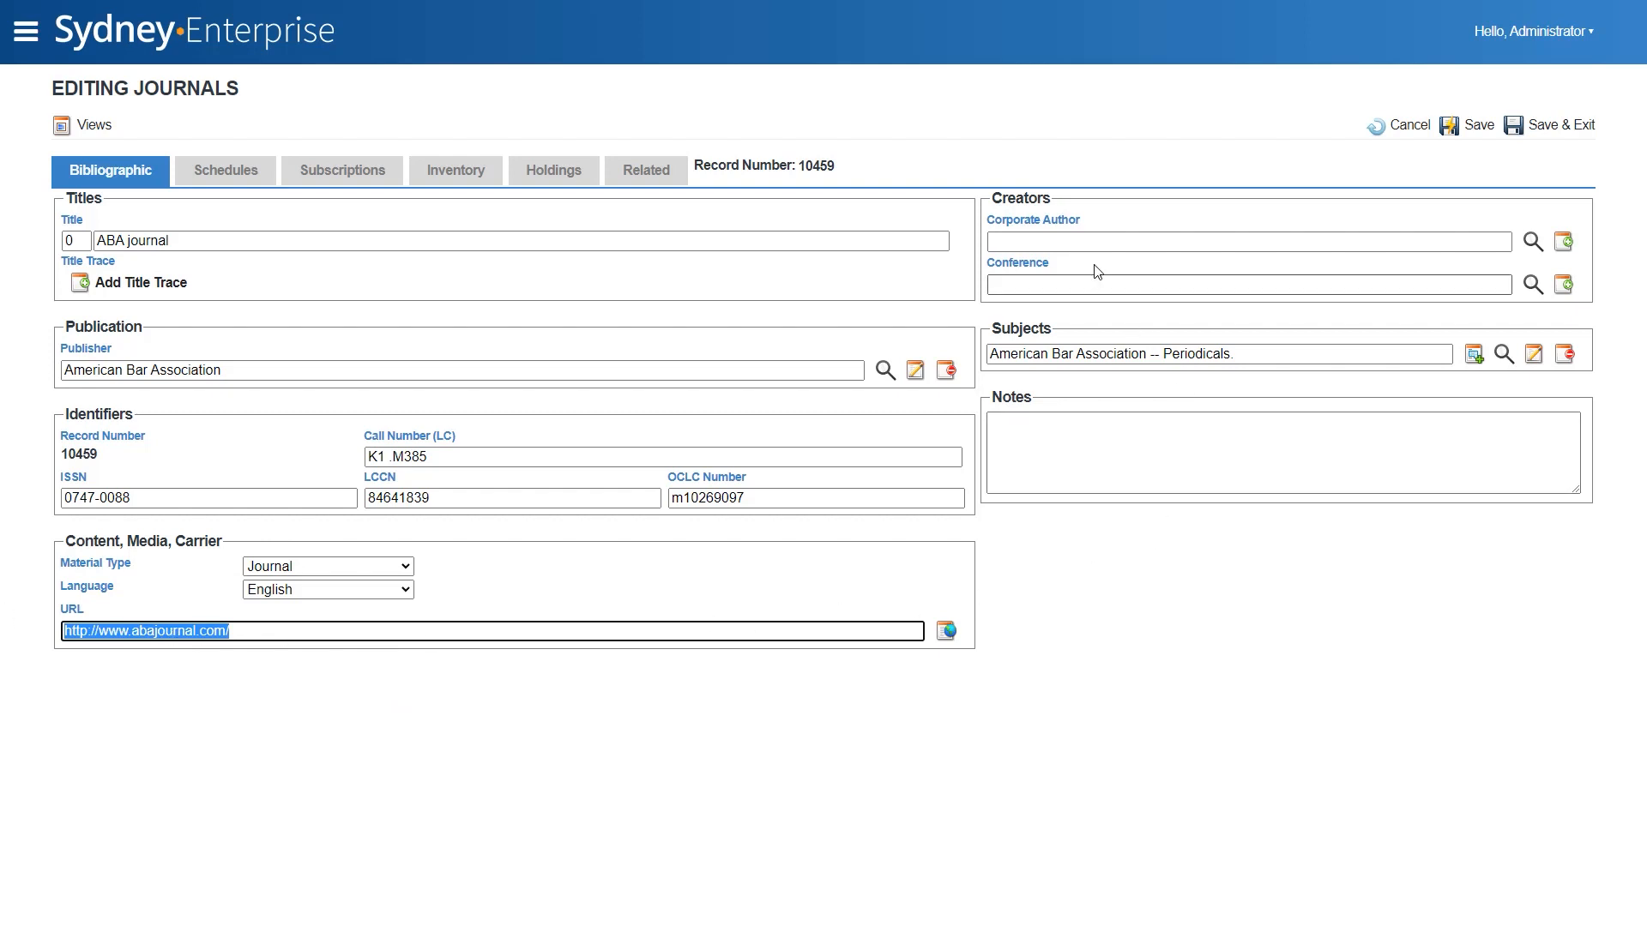
- Set the ABA journal record's Corporate Author to the existing entry "American Bar Association"
{"action": "left_click", "coordinate": [1088, 240]}
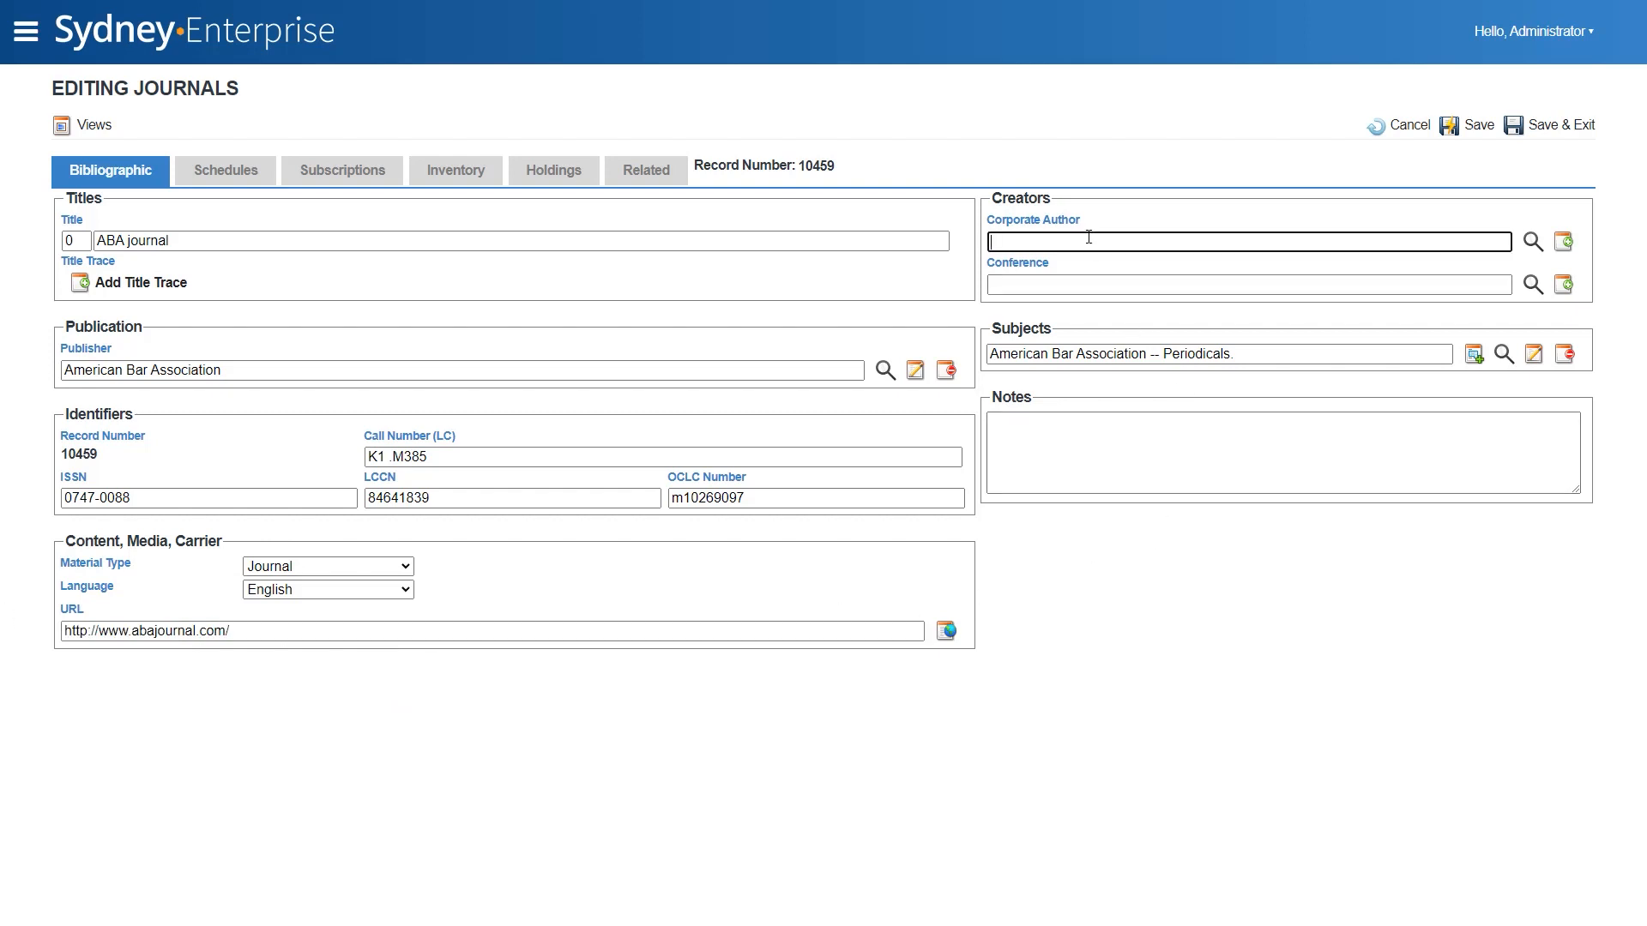
{"action": "type", "text": "american bar"}
{"action": "key", "text": "Tab"}
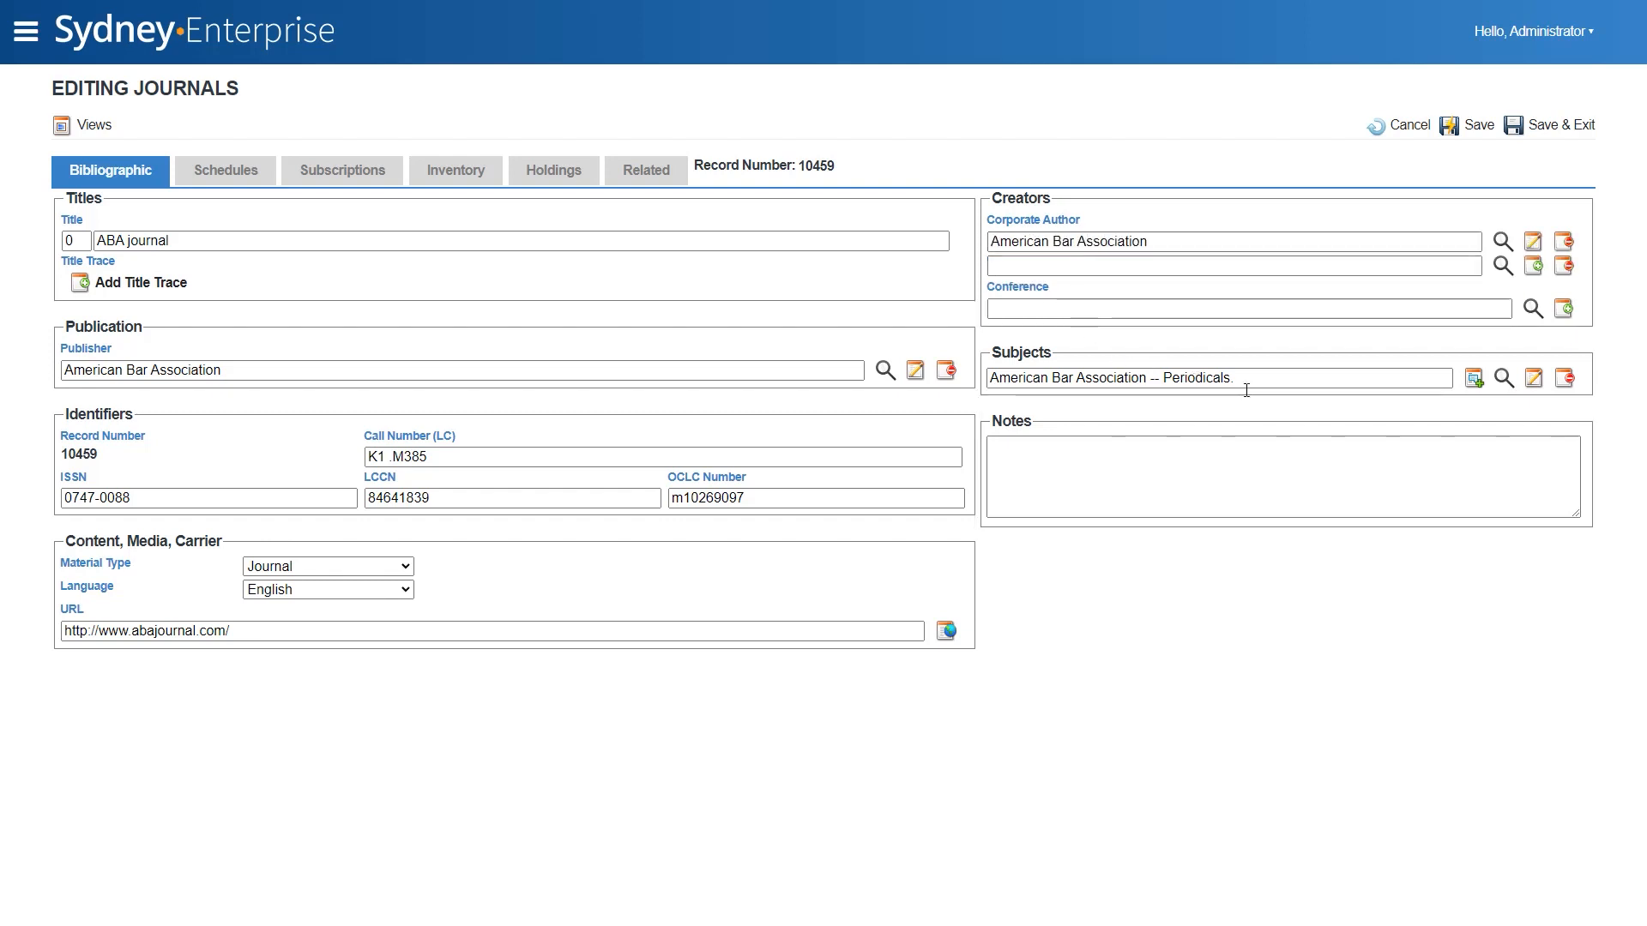
- Add a second subject by looking up "law period" and choosing the term "Law -- United States -- Periodicals."
{"action": "left_click", "coordinate": [1473, 378]}
{"action": "left_click", "coordinate": [1172, 403]}
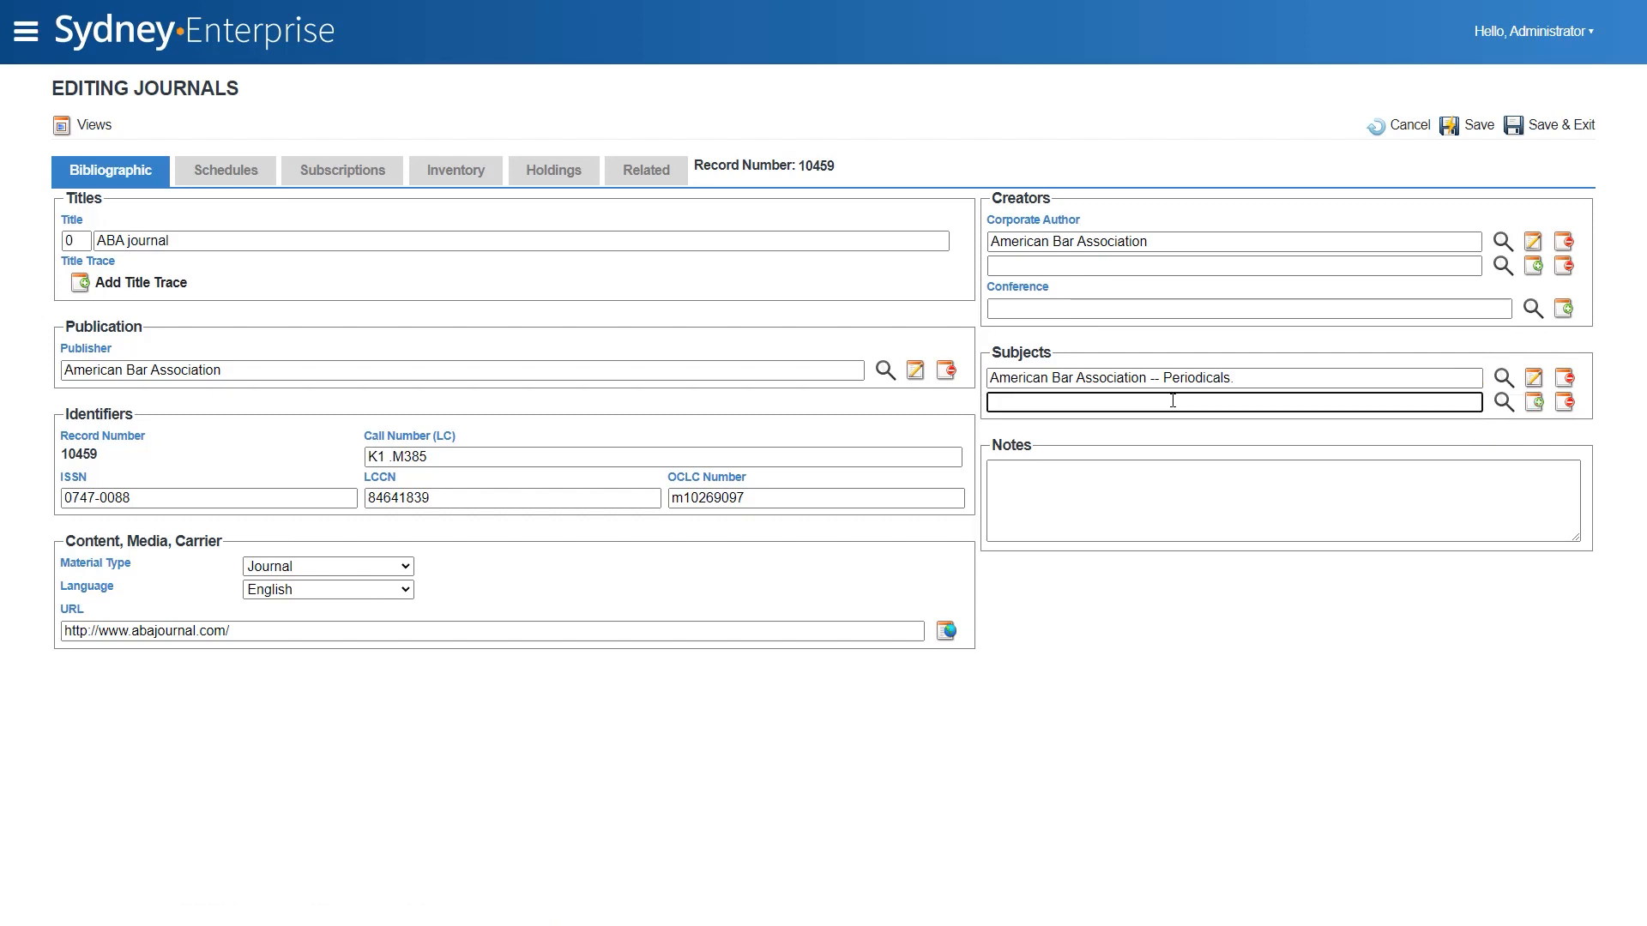
{"action": "type", "text": "law periodicals"}
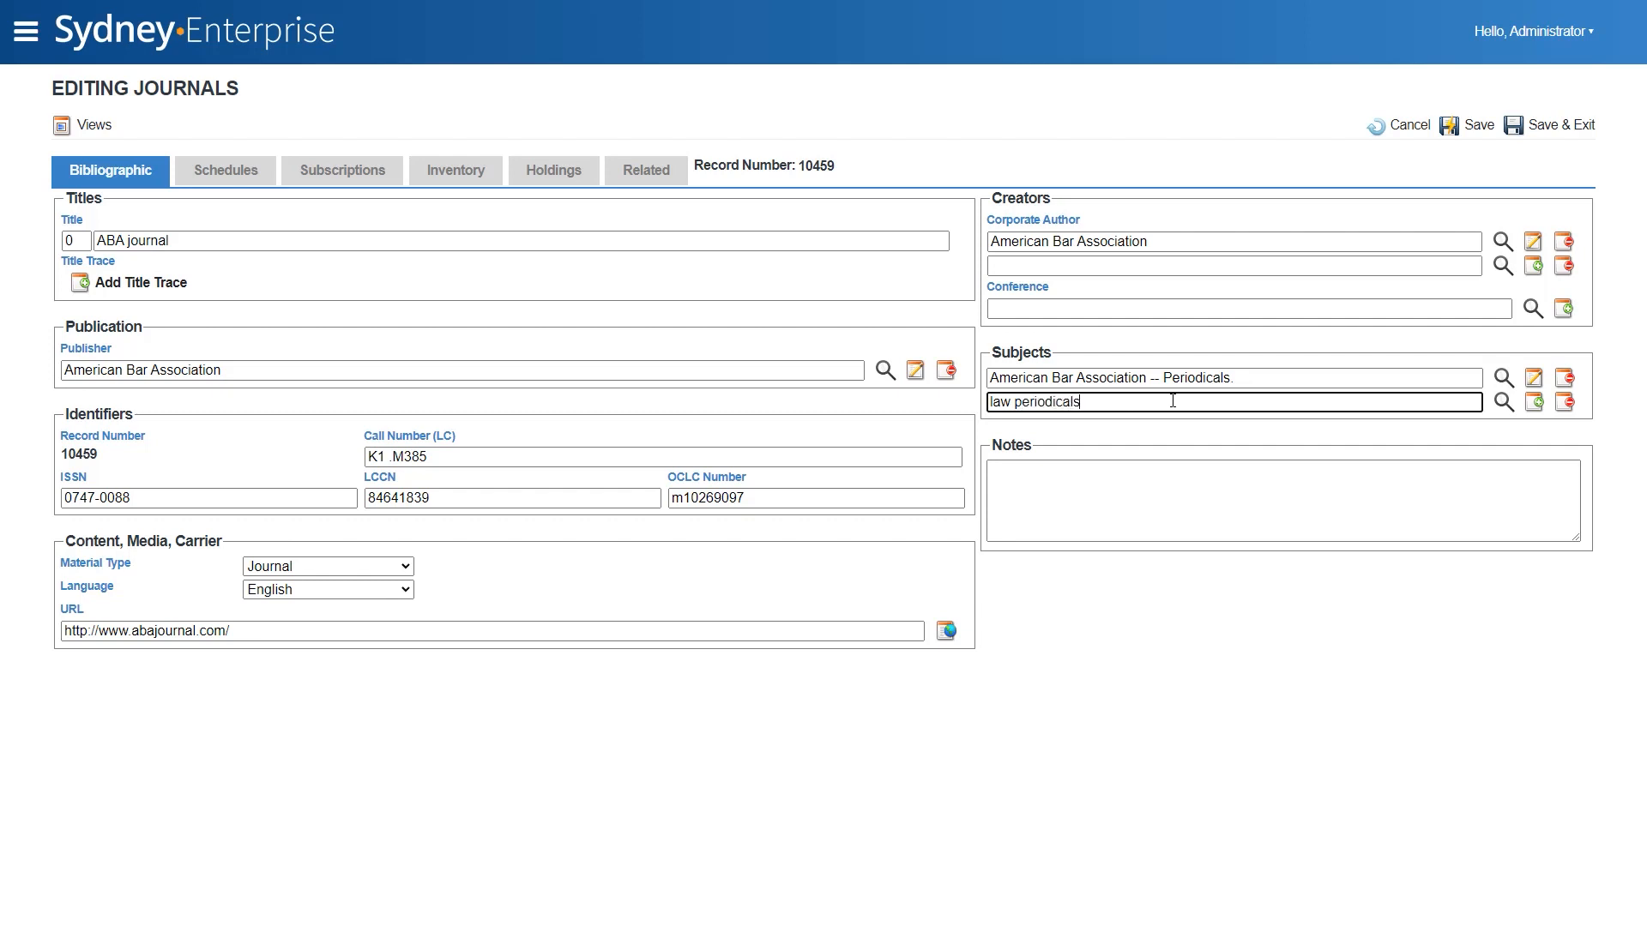
{"action": "key", "text": "Return"}
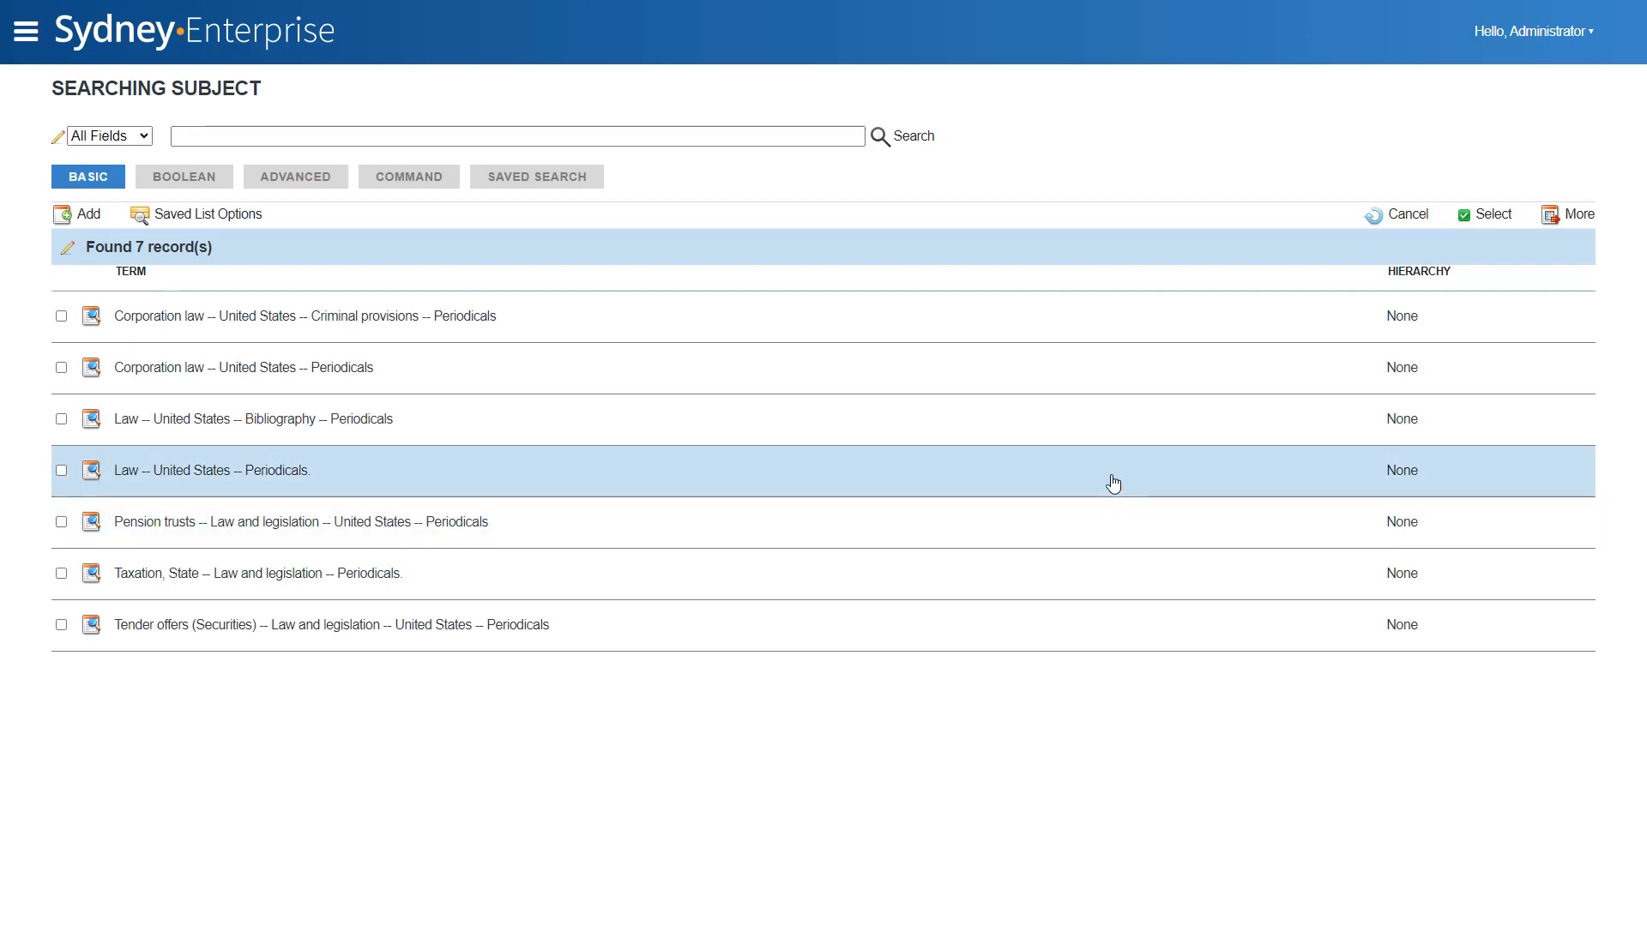
{"action": "left_click", "coordinate": [1113, 484]}
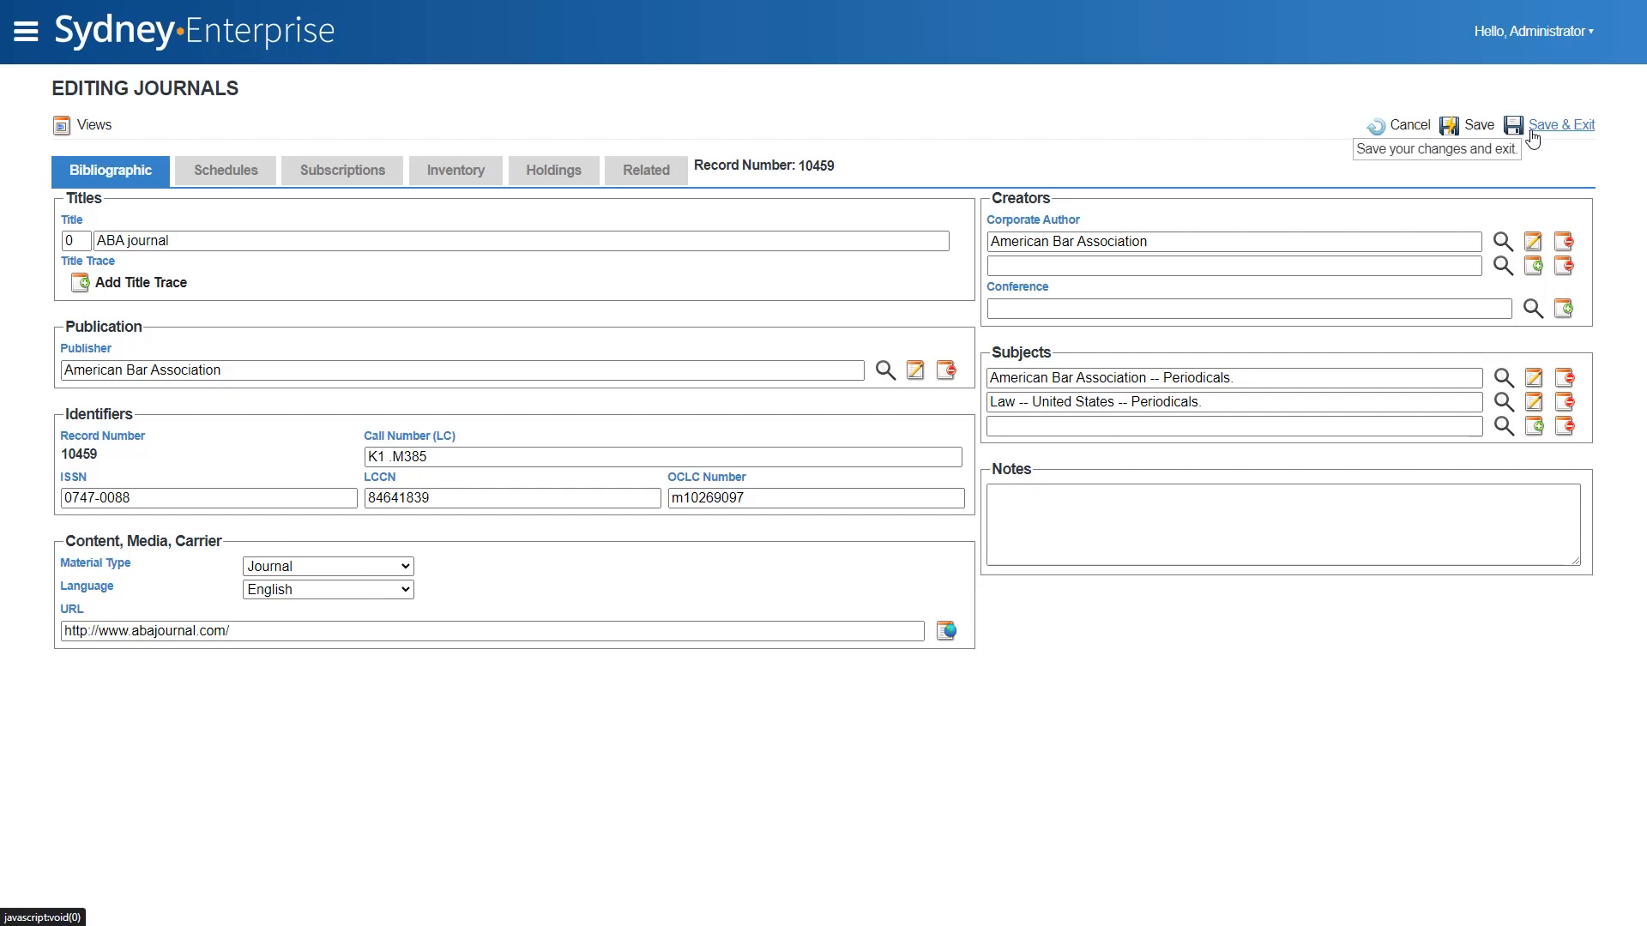
- Generate a global barcode for the Boston copy in the journal's inventory and exit the record without saving
{"action": "left_click", "coordinate": [455, 171]}
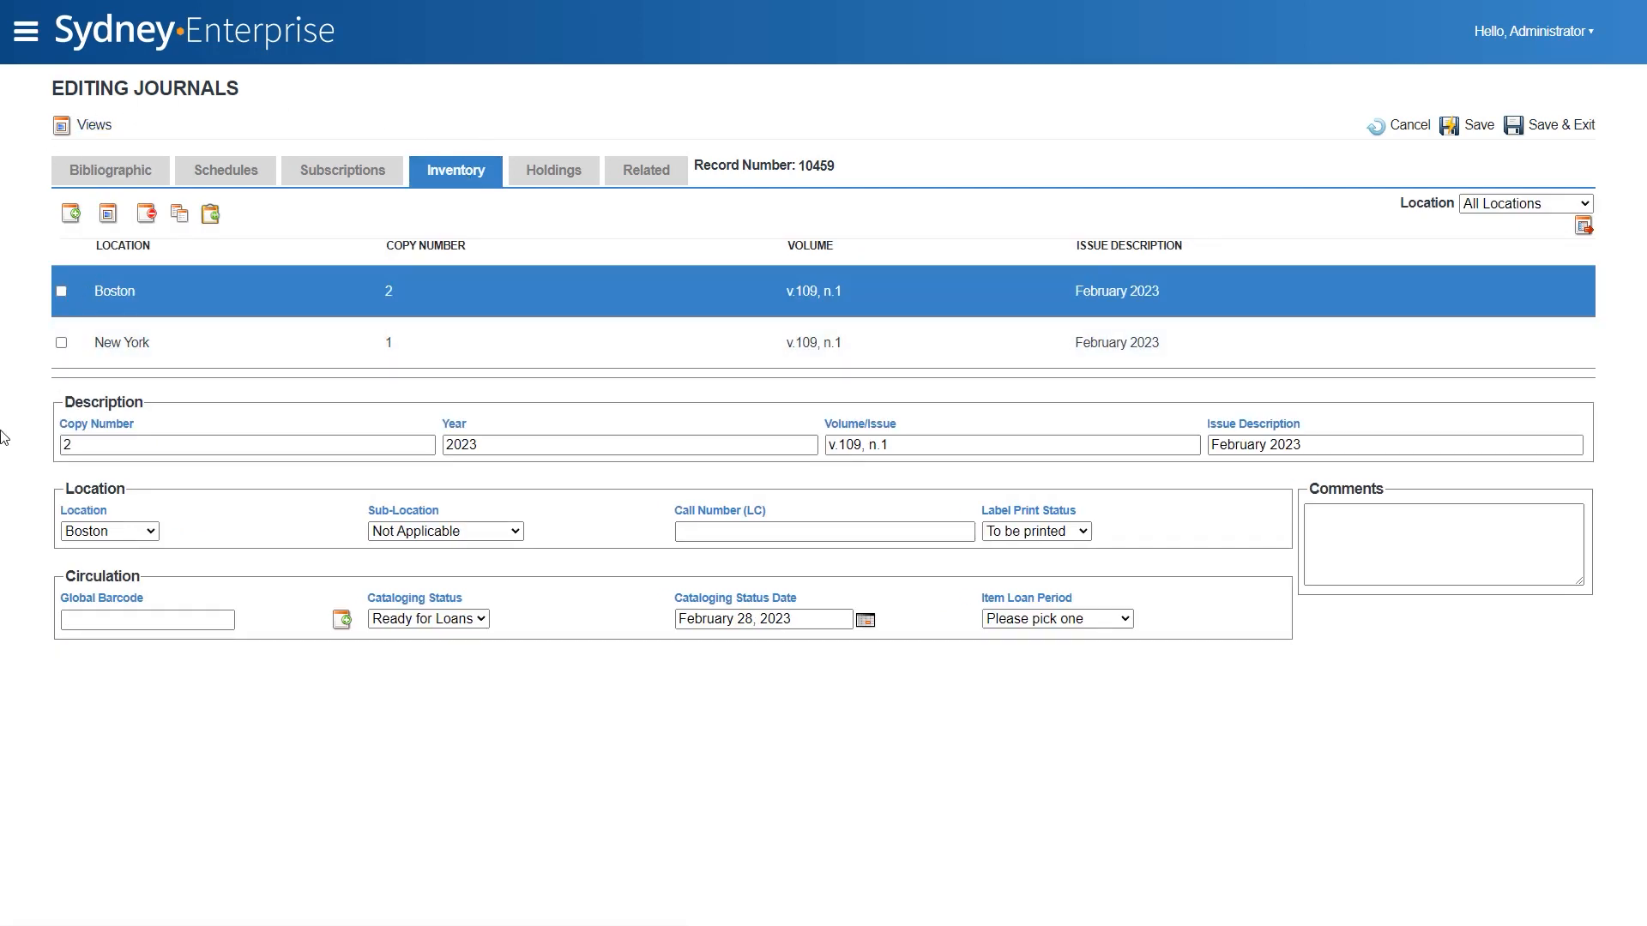
{"action": "left_click", "coordinate": [342, 625]}
{"action": "left_click", "coordinate": [26, 40]}
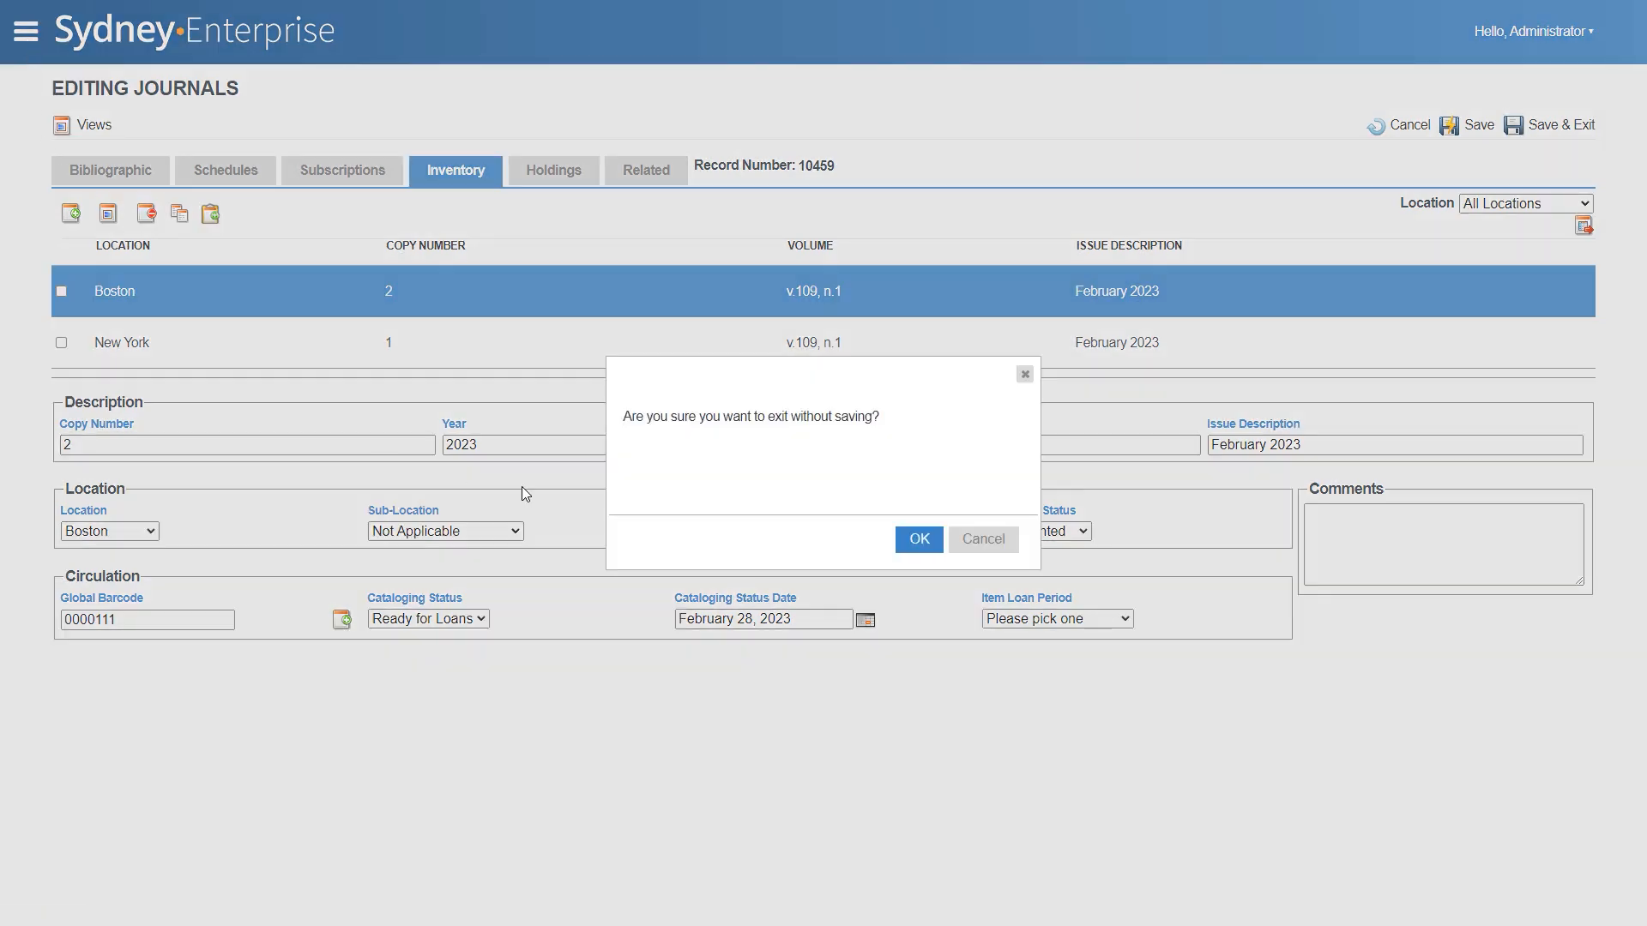
{"action": "left_click", "coordinate": [918, 545]}
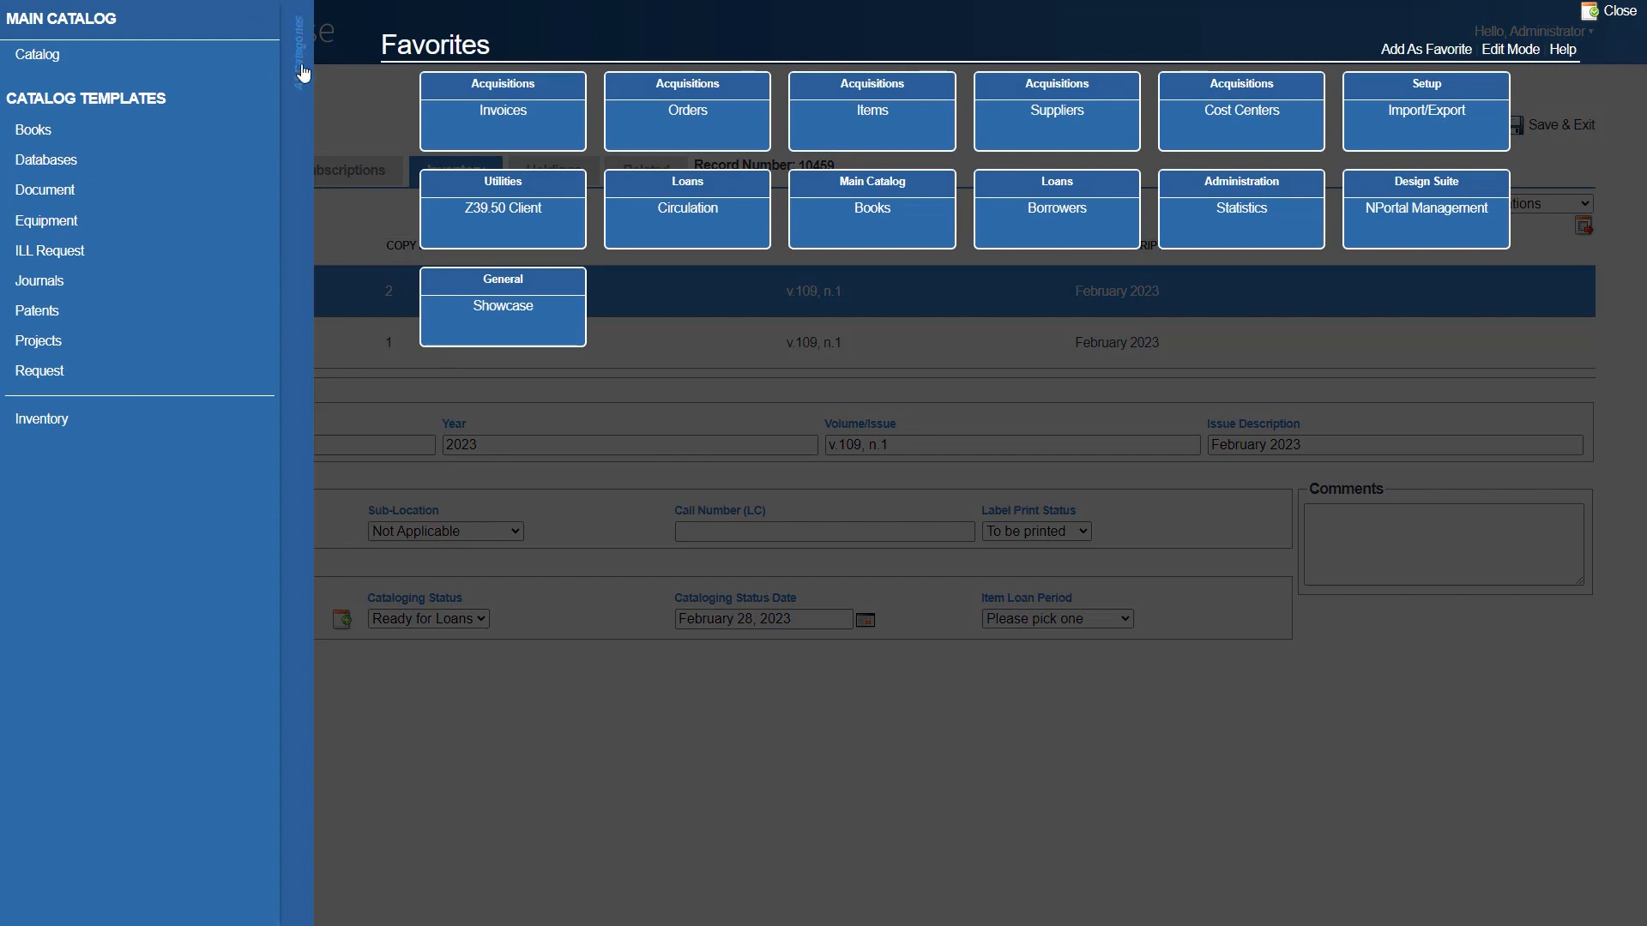
- Open the Barcodes utility from the utilities in the settings category
{"action": "left_click", "coordinate": [301, 72]}
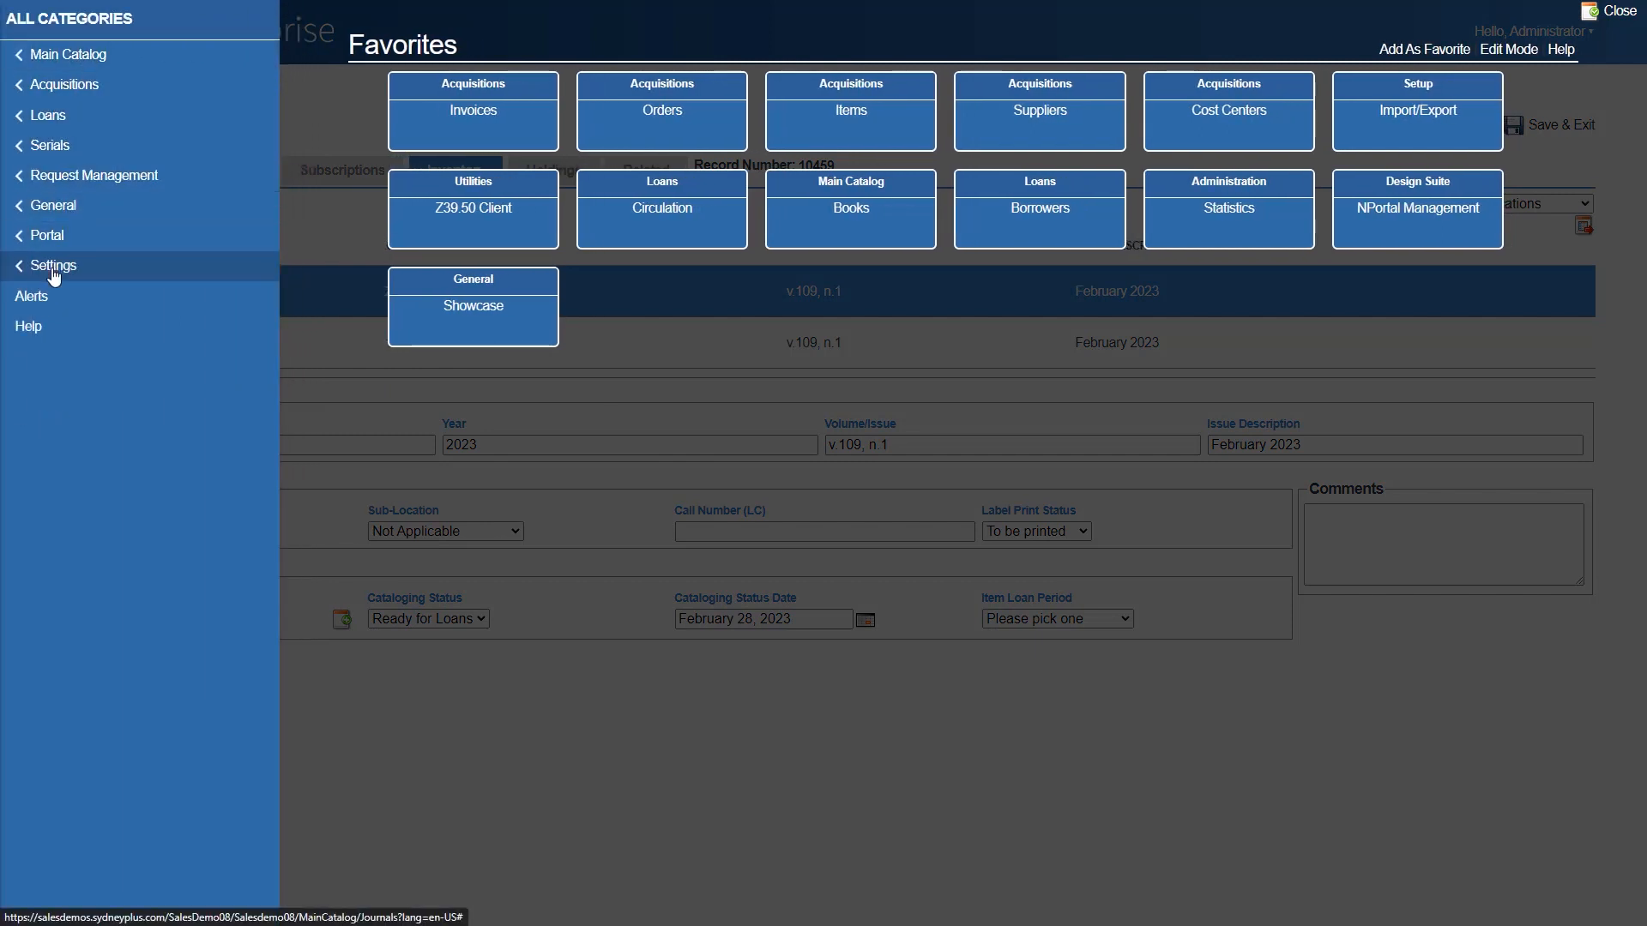
{"action": "left_click", "coordinate": [127, 270]}
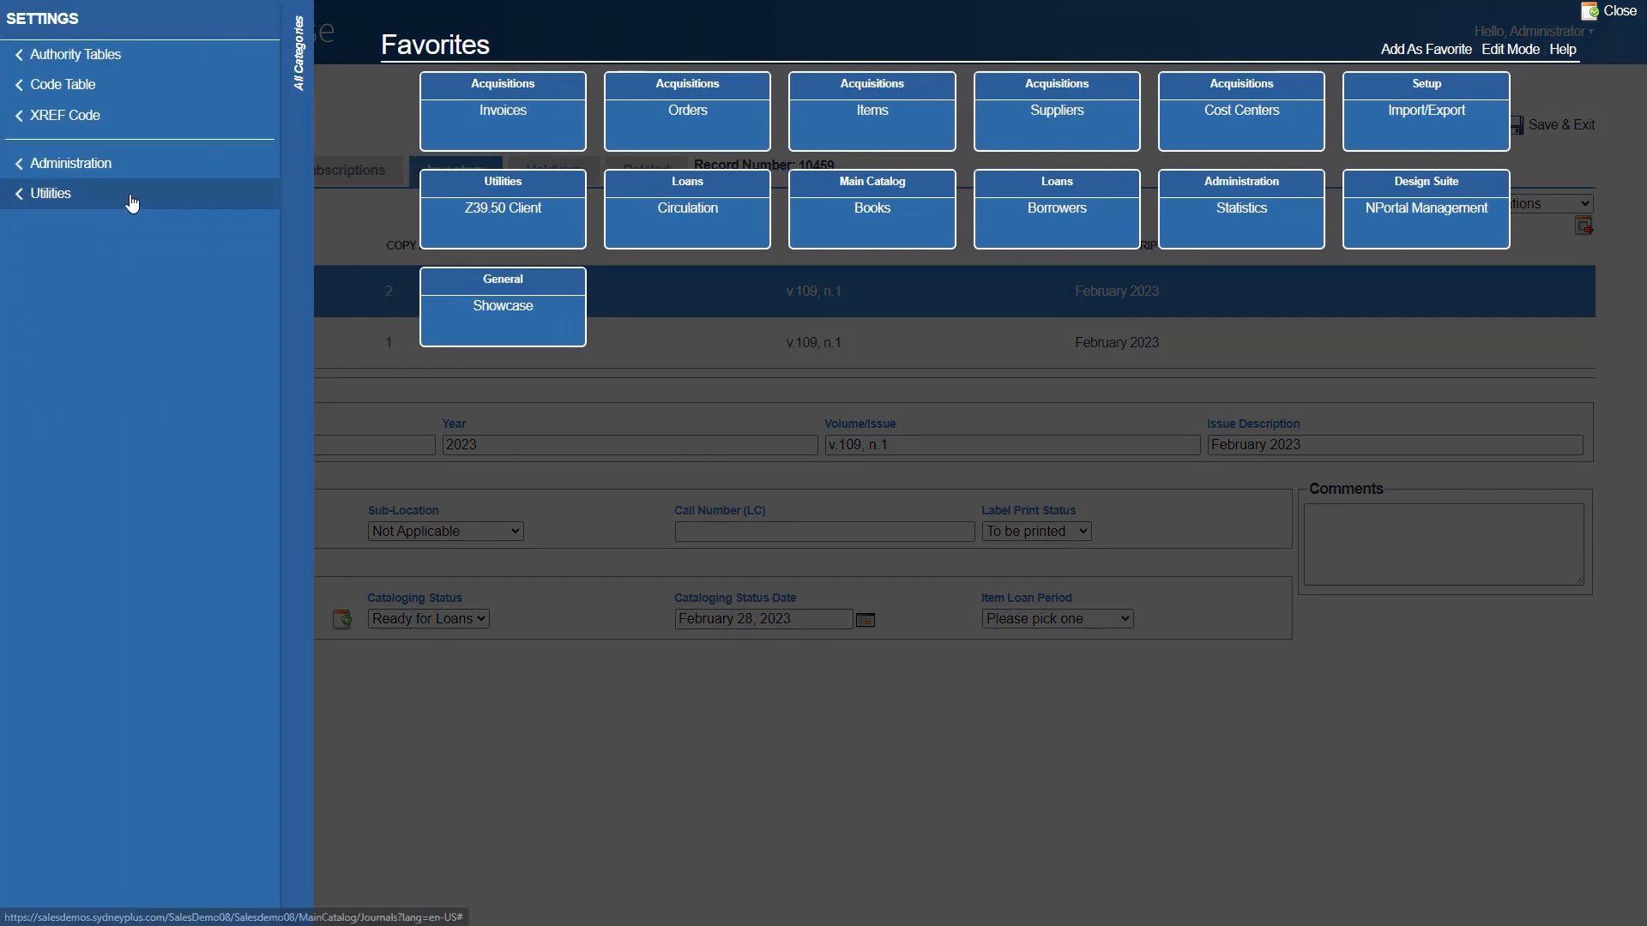
{"action": "left_click", "coordinate": [131, 197]}
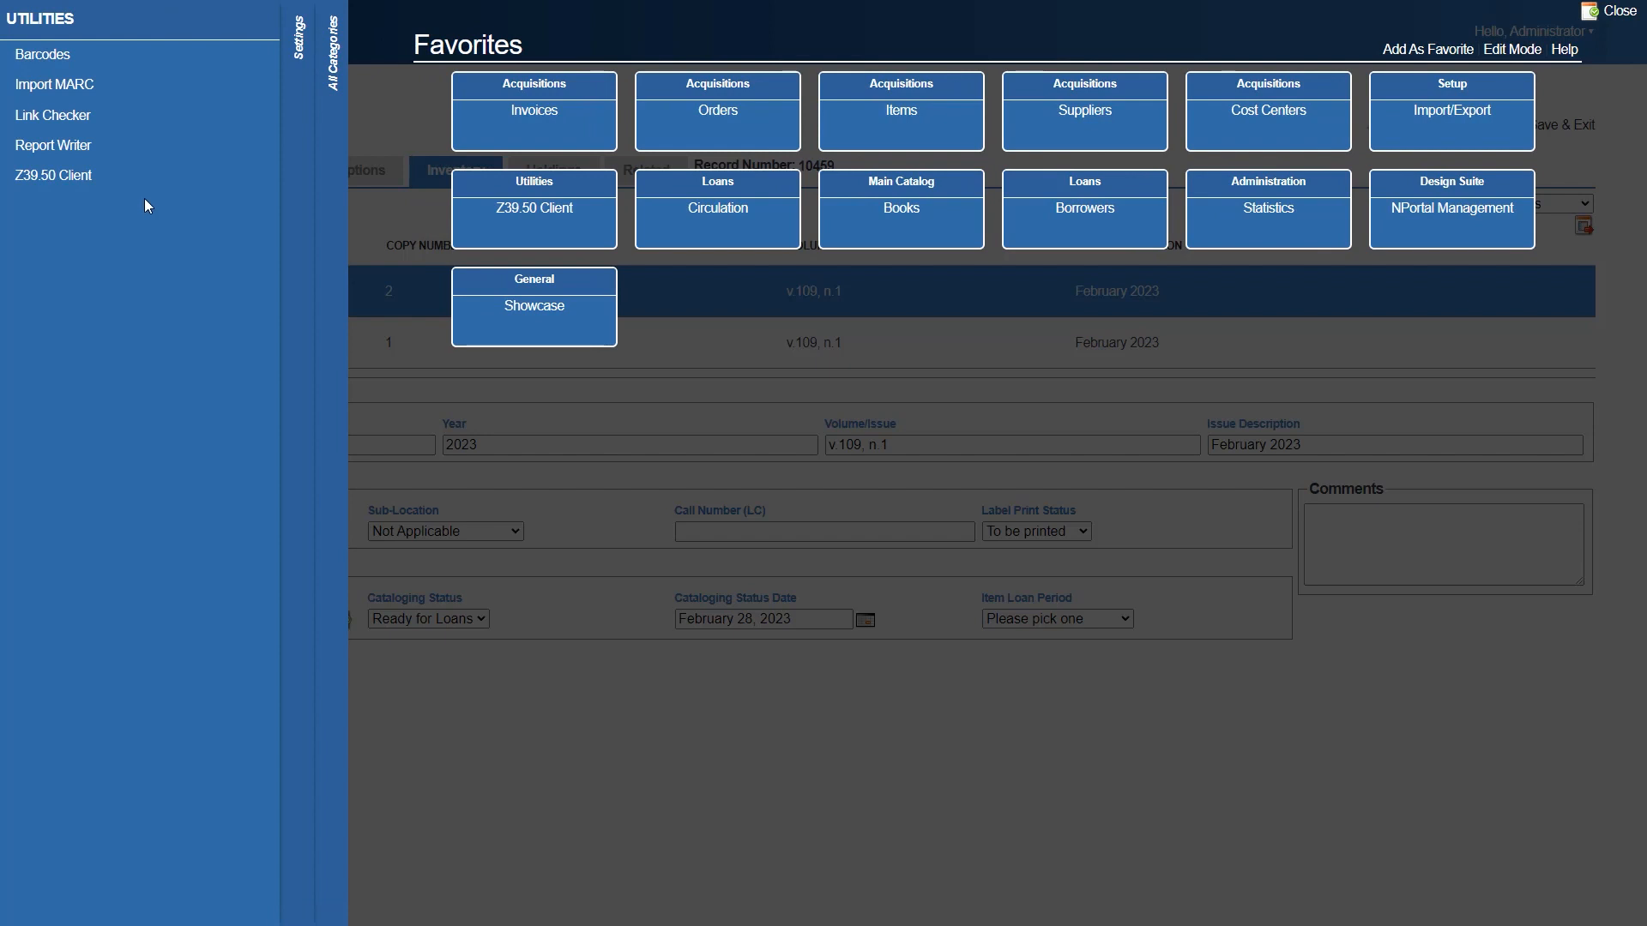
{"action": "left_click", "coordinate": [155, 62]}
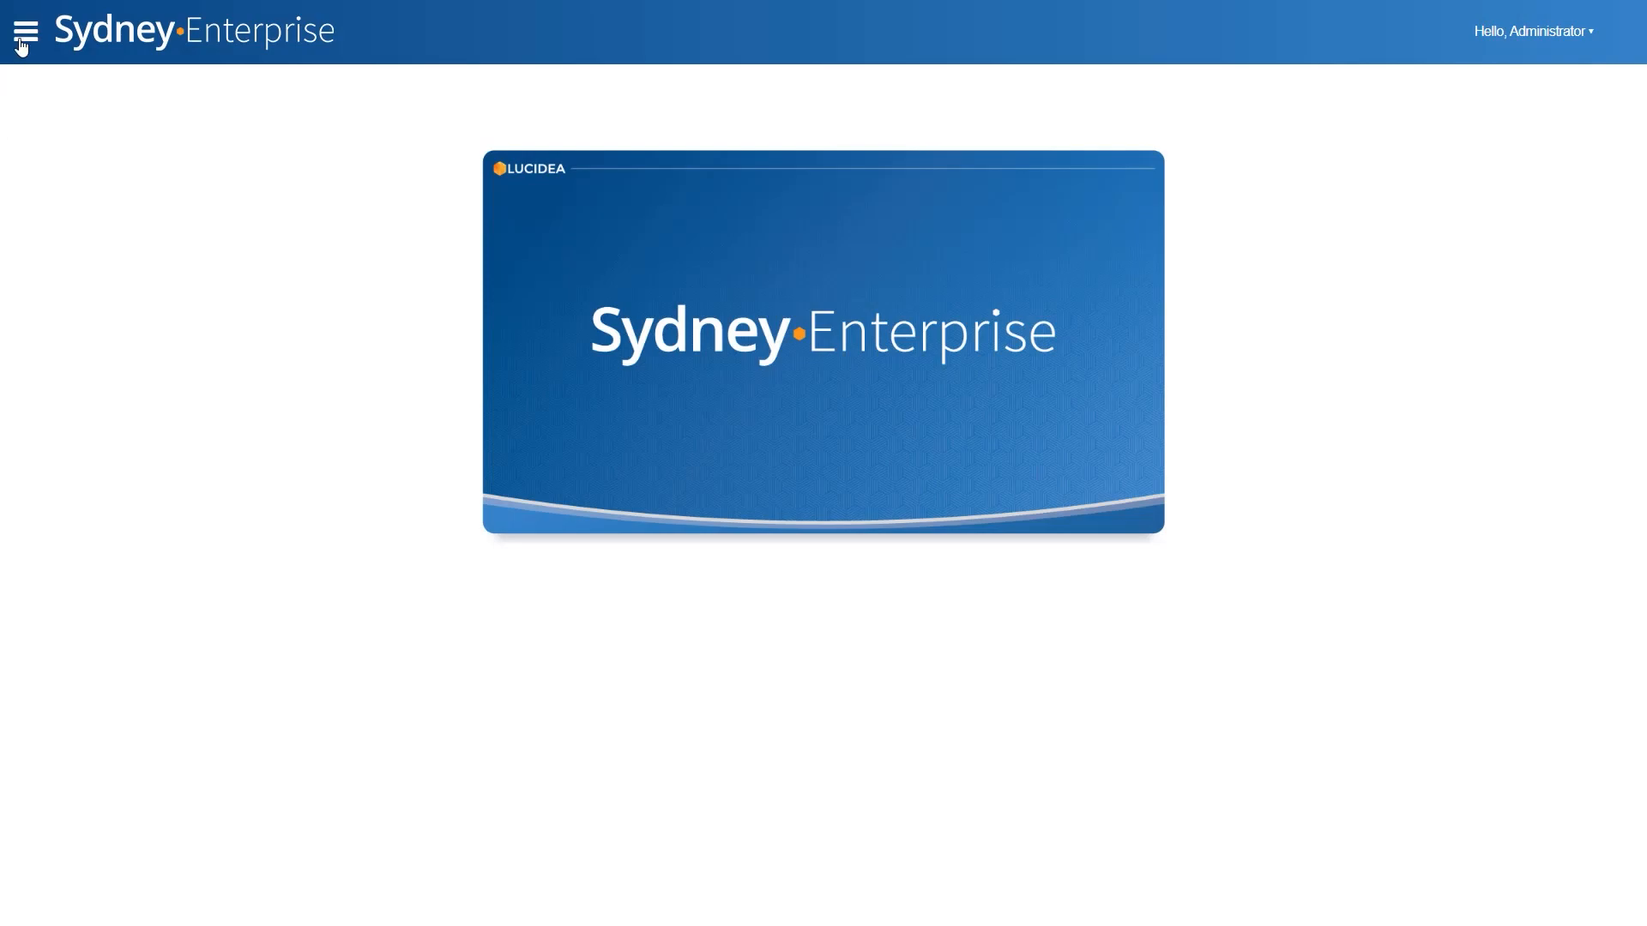
- Search the Books template by title for "private equity" and open "Active private equity real estate strategy" for editing
{"action": "left_click", "coordinate": [23, 40]}
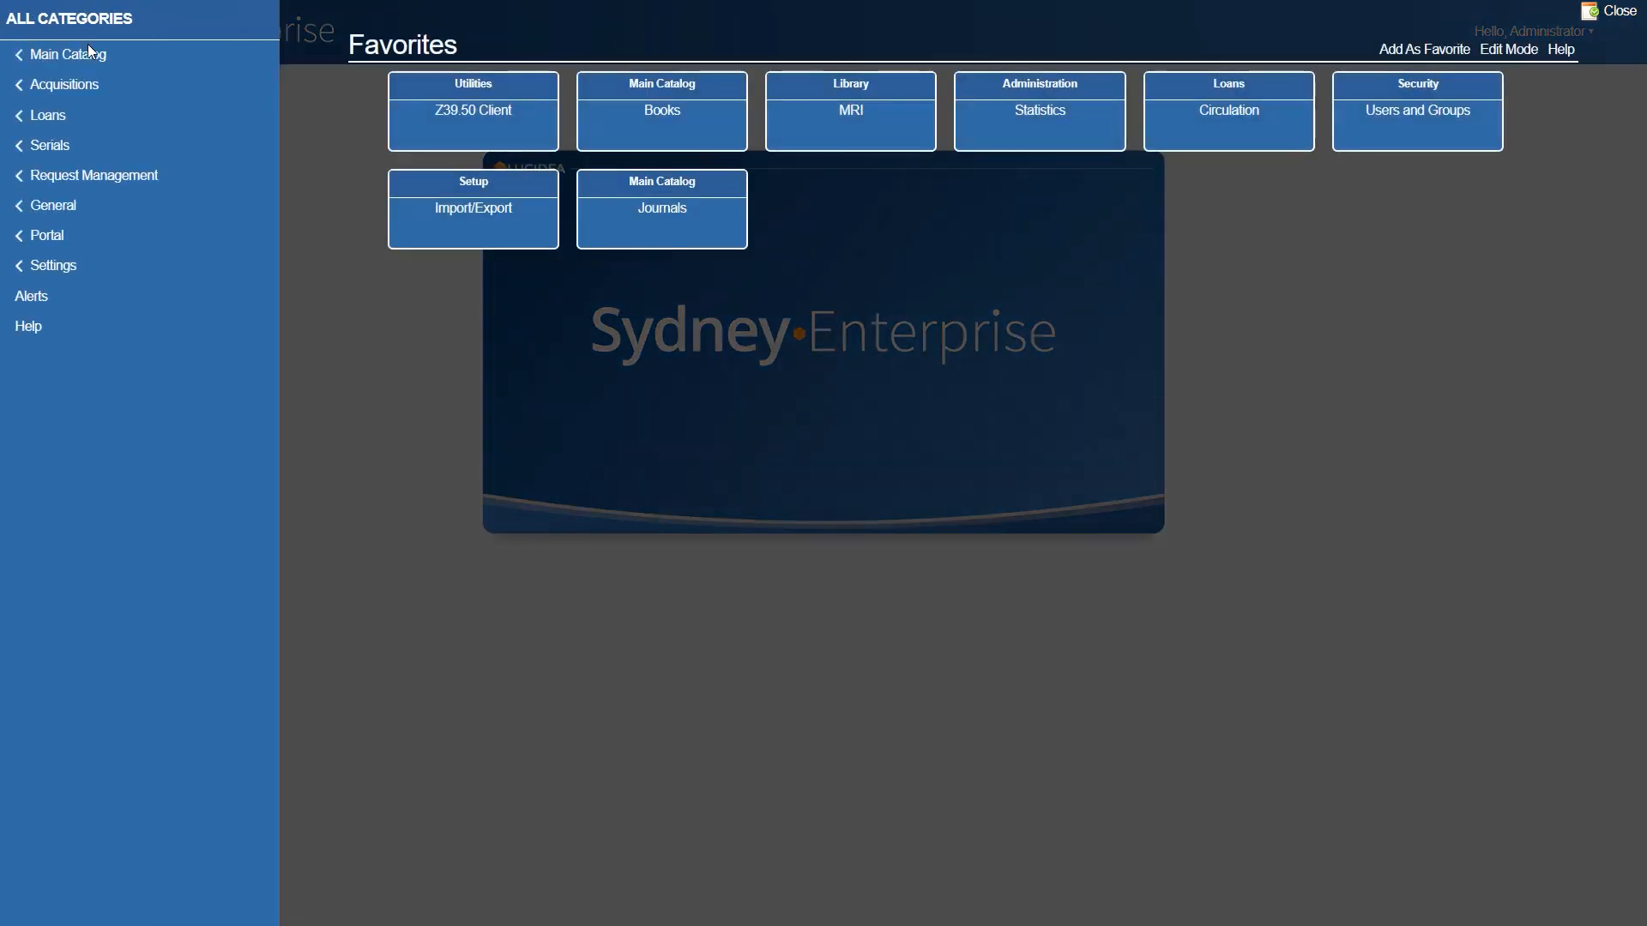
{"action": "left_click", "coordinate": [97, 60]}
{"action": "left_click", "coordinate": [95, 130]}
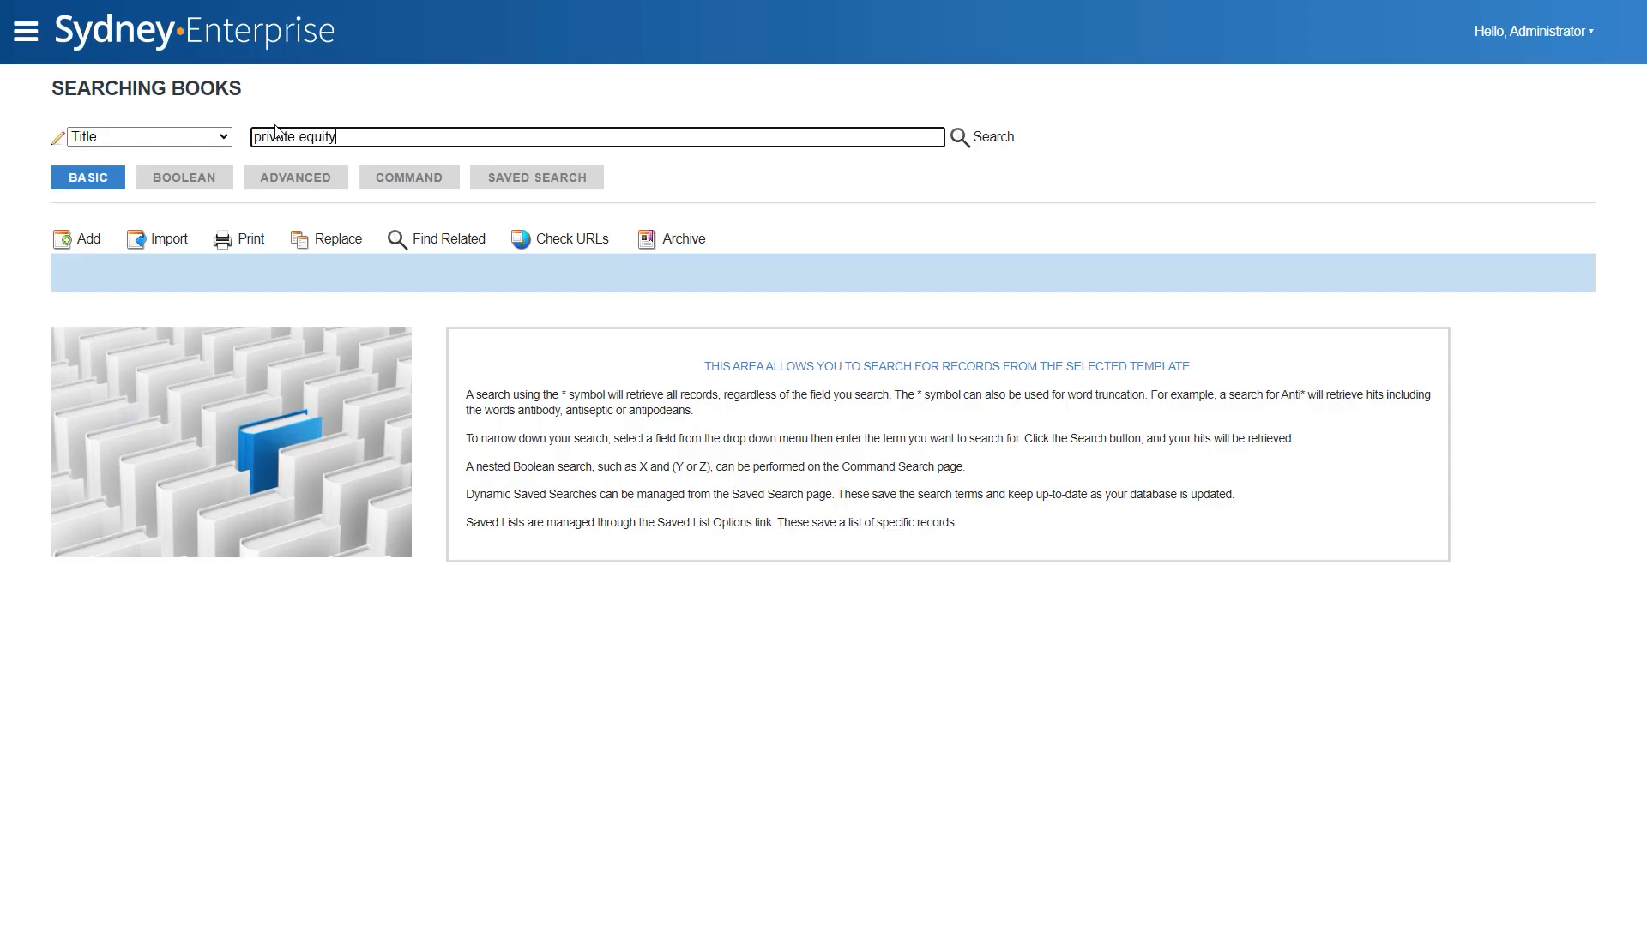
{"action": "key", "text": "Return"}
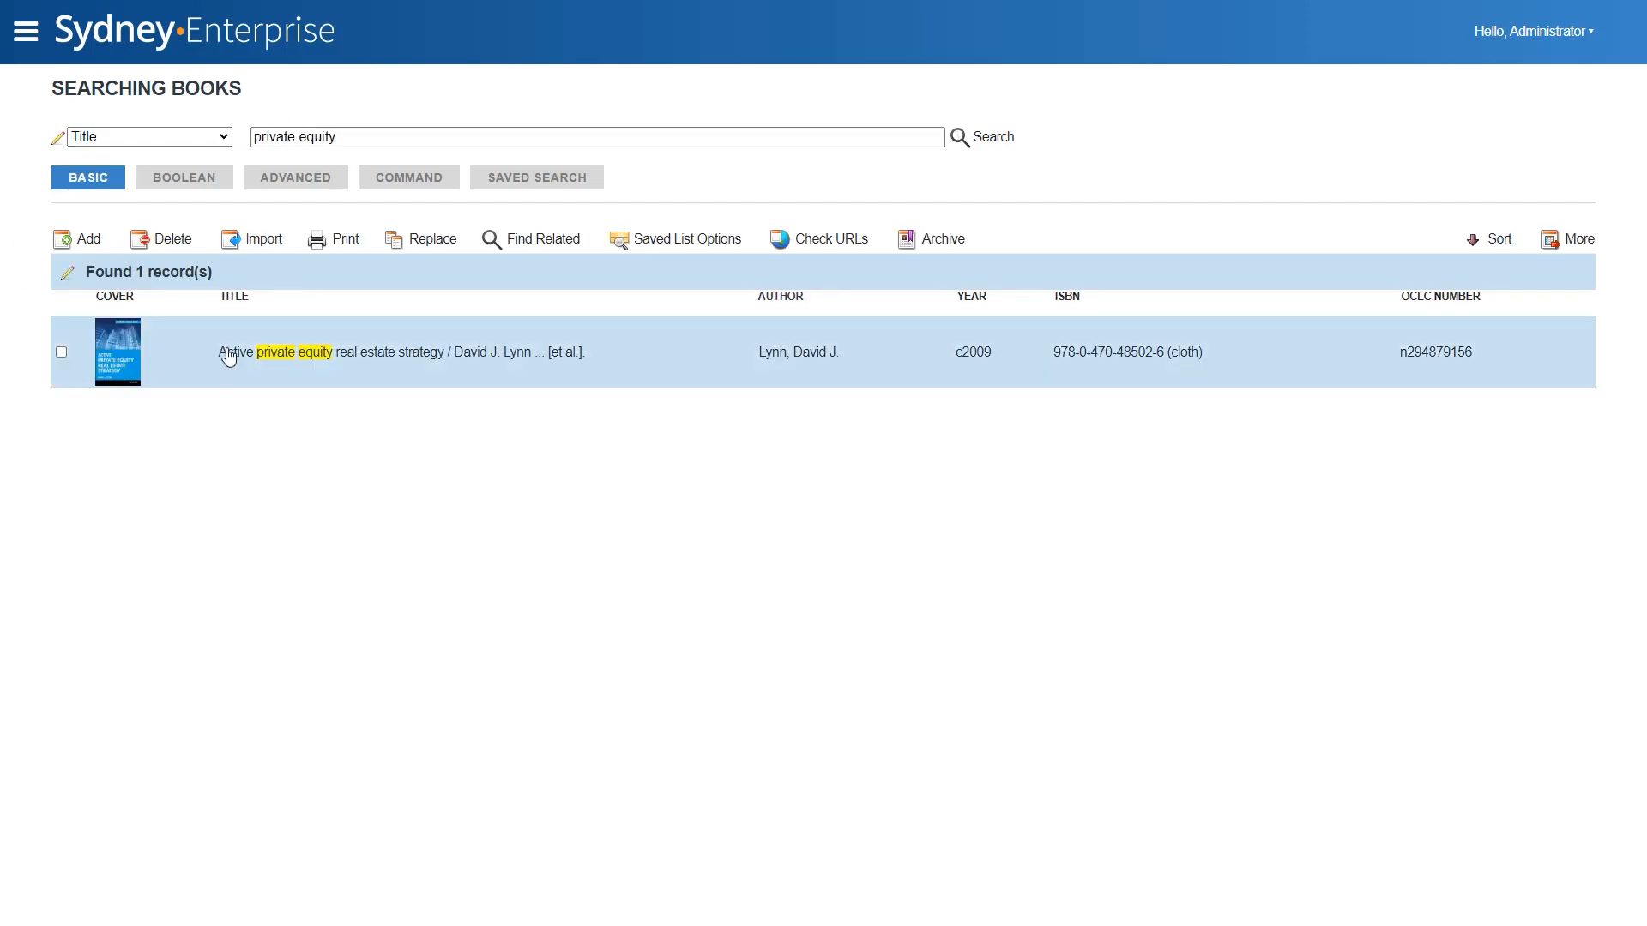
{"action": "left_click", "coordinate": [229, 357]}
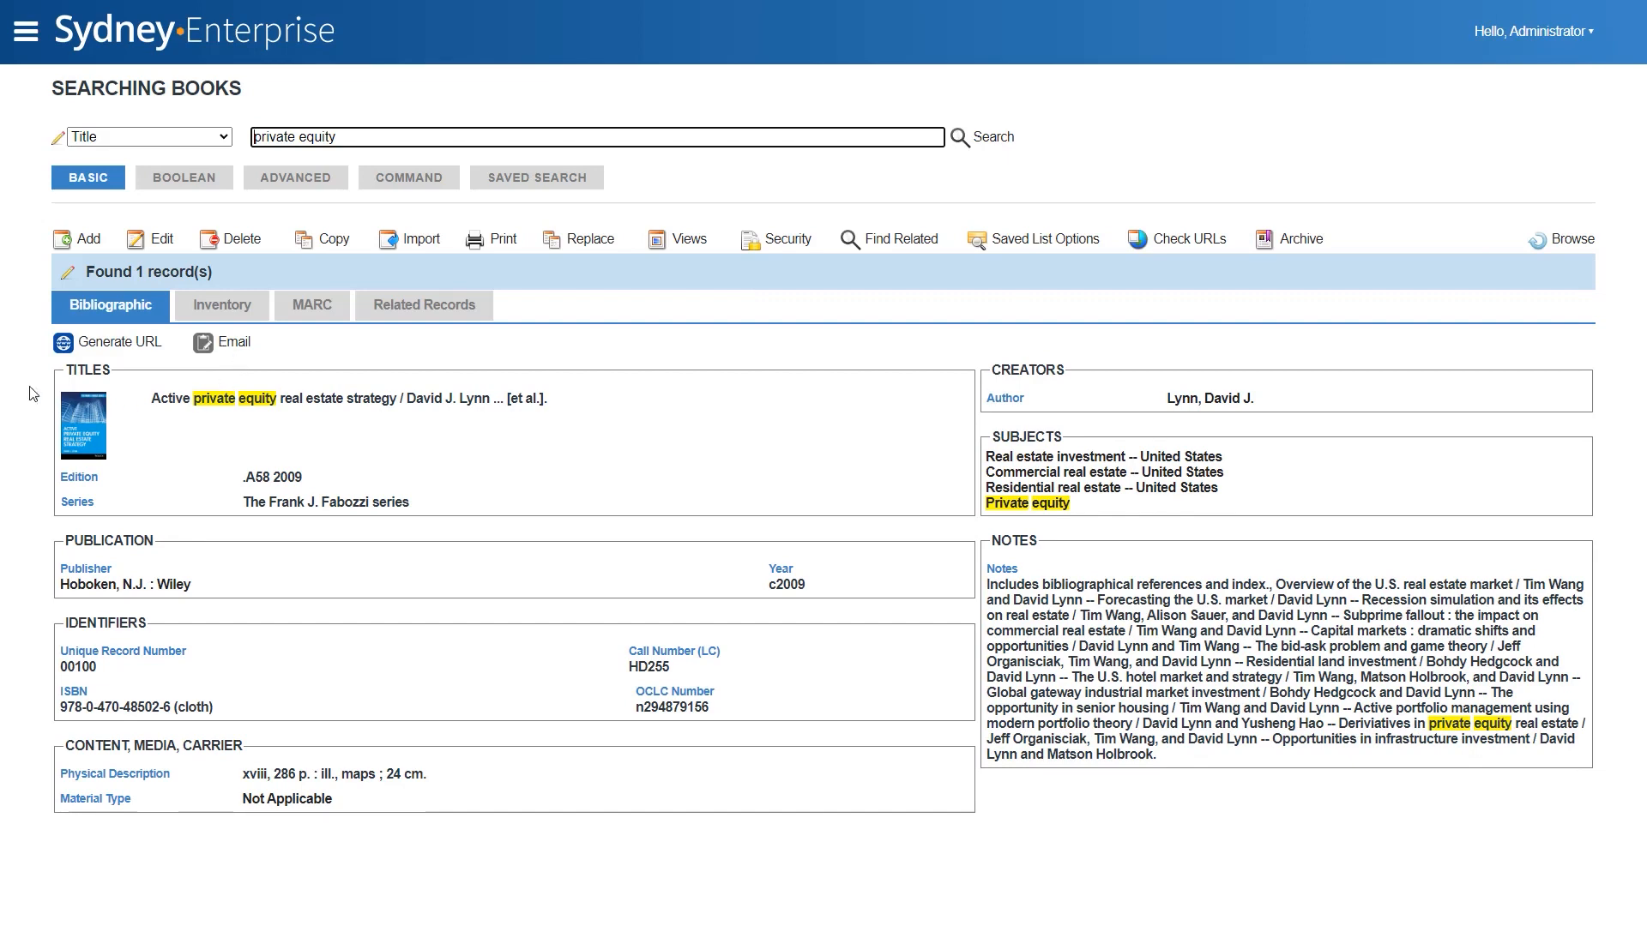
{"action": "left_click", "coordinate": [156, 243]}
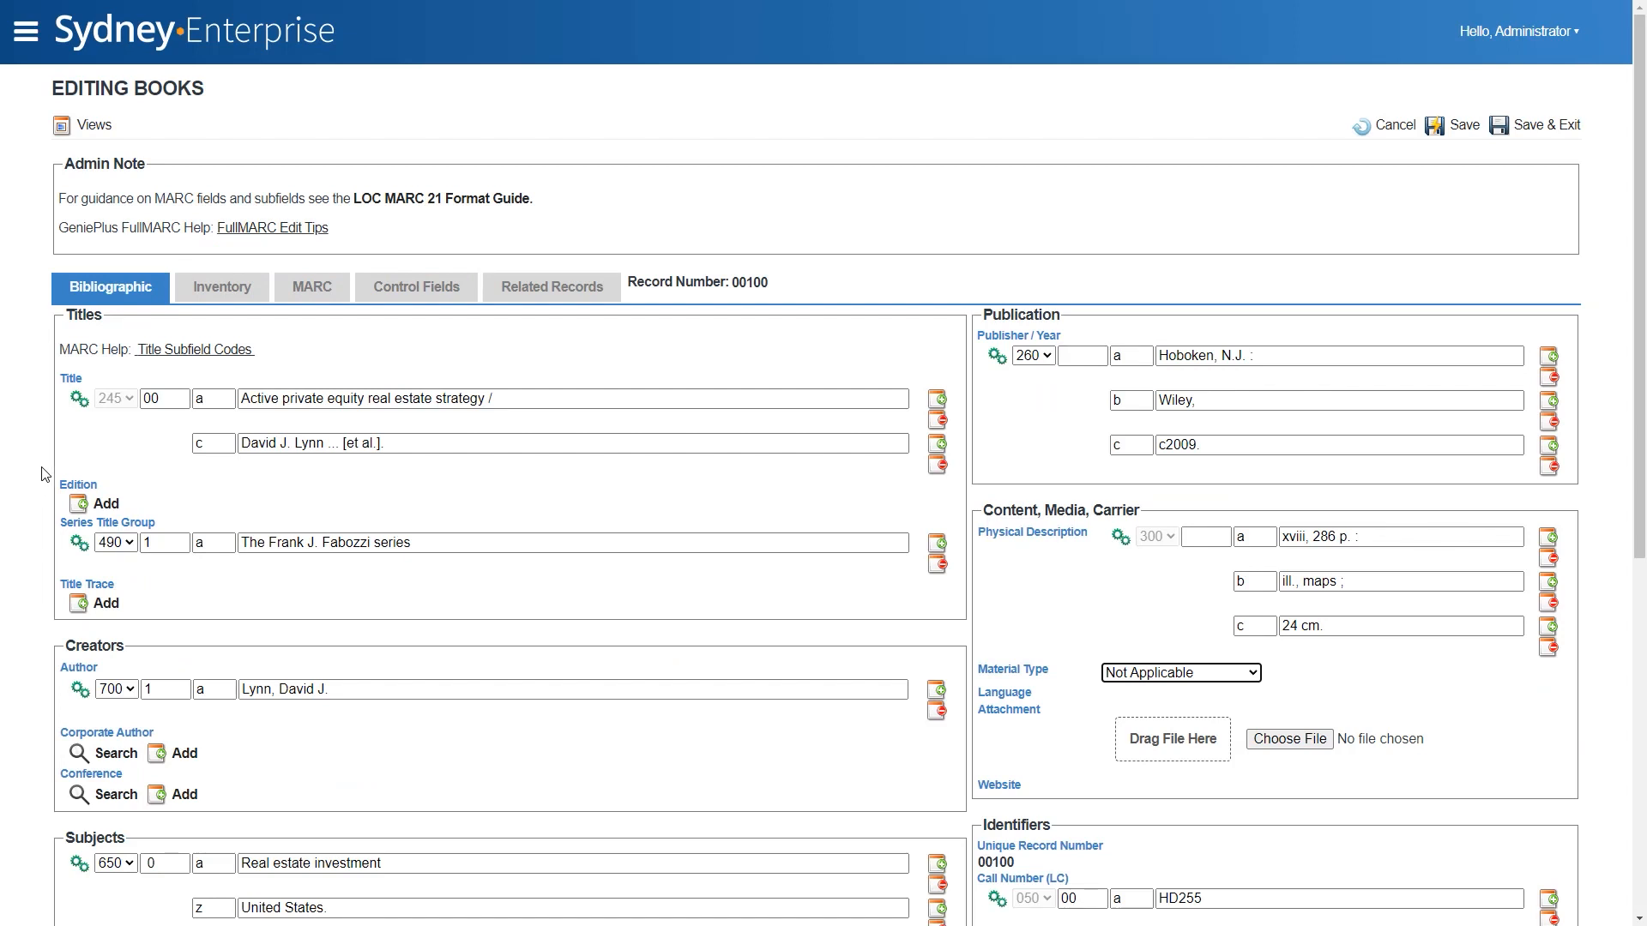
- Examine the book's raw MARC data and its control fields, and return to the bibliographic fields
{"action": "left_click", "coordinate": [331, 307]}
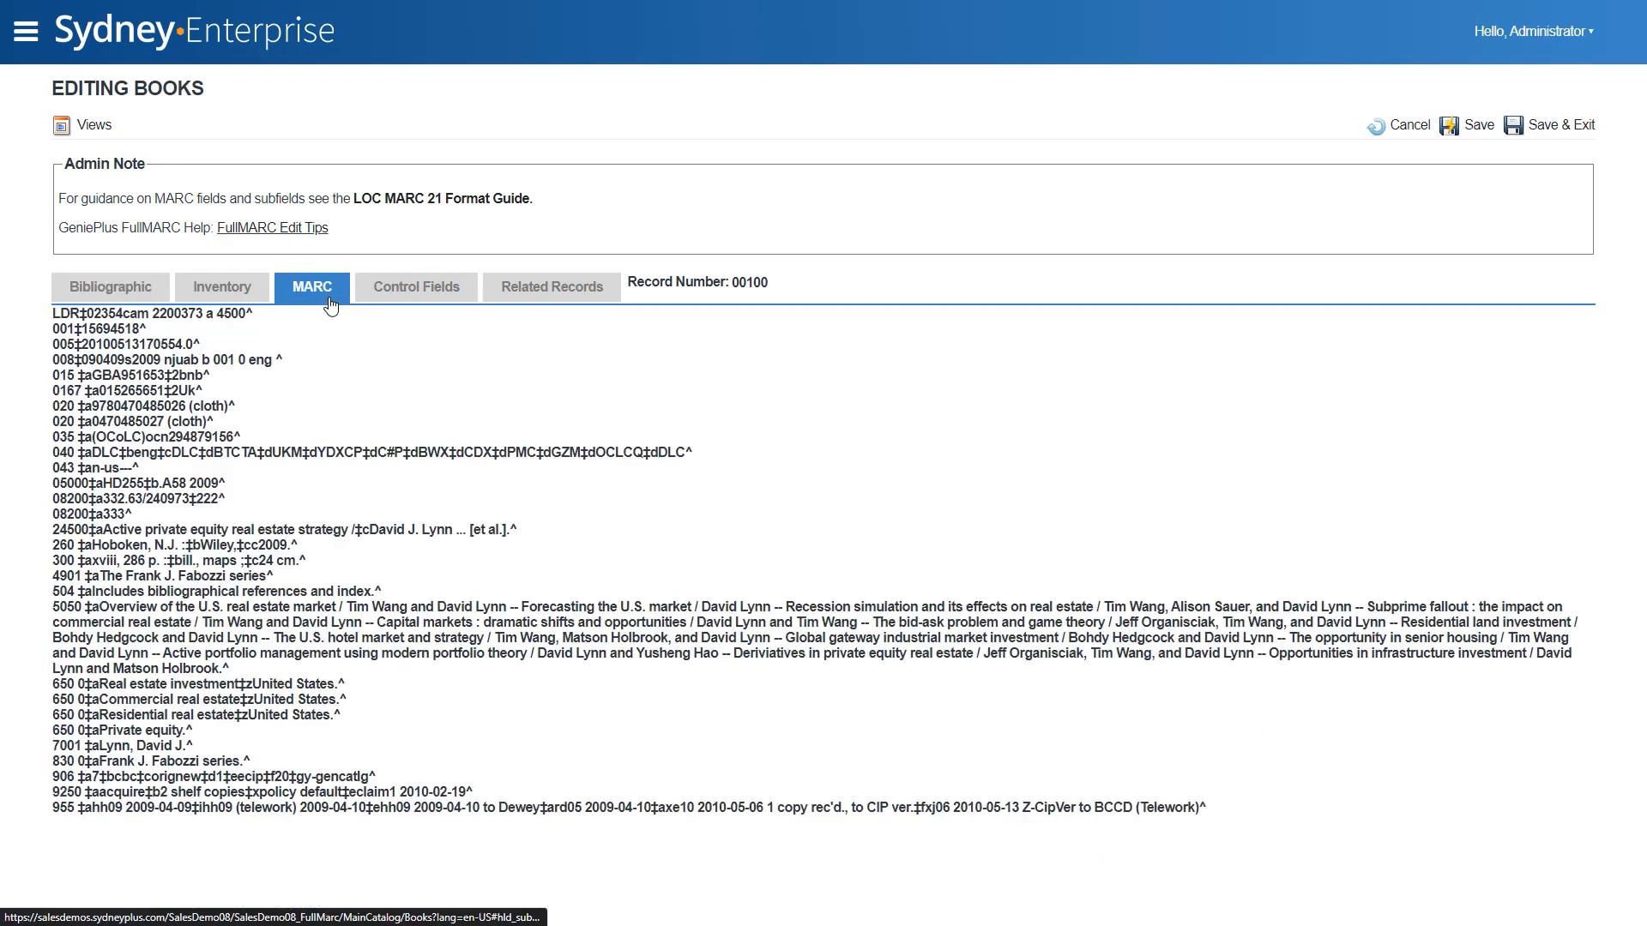
{"action": "left_click", "coordinate": [420, 298]}
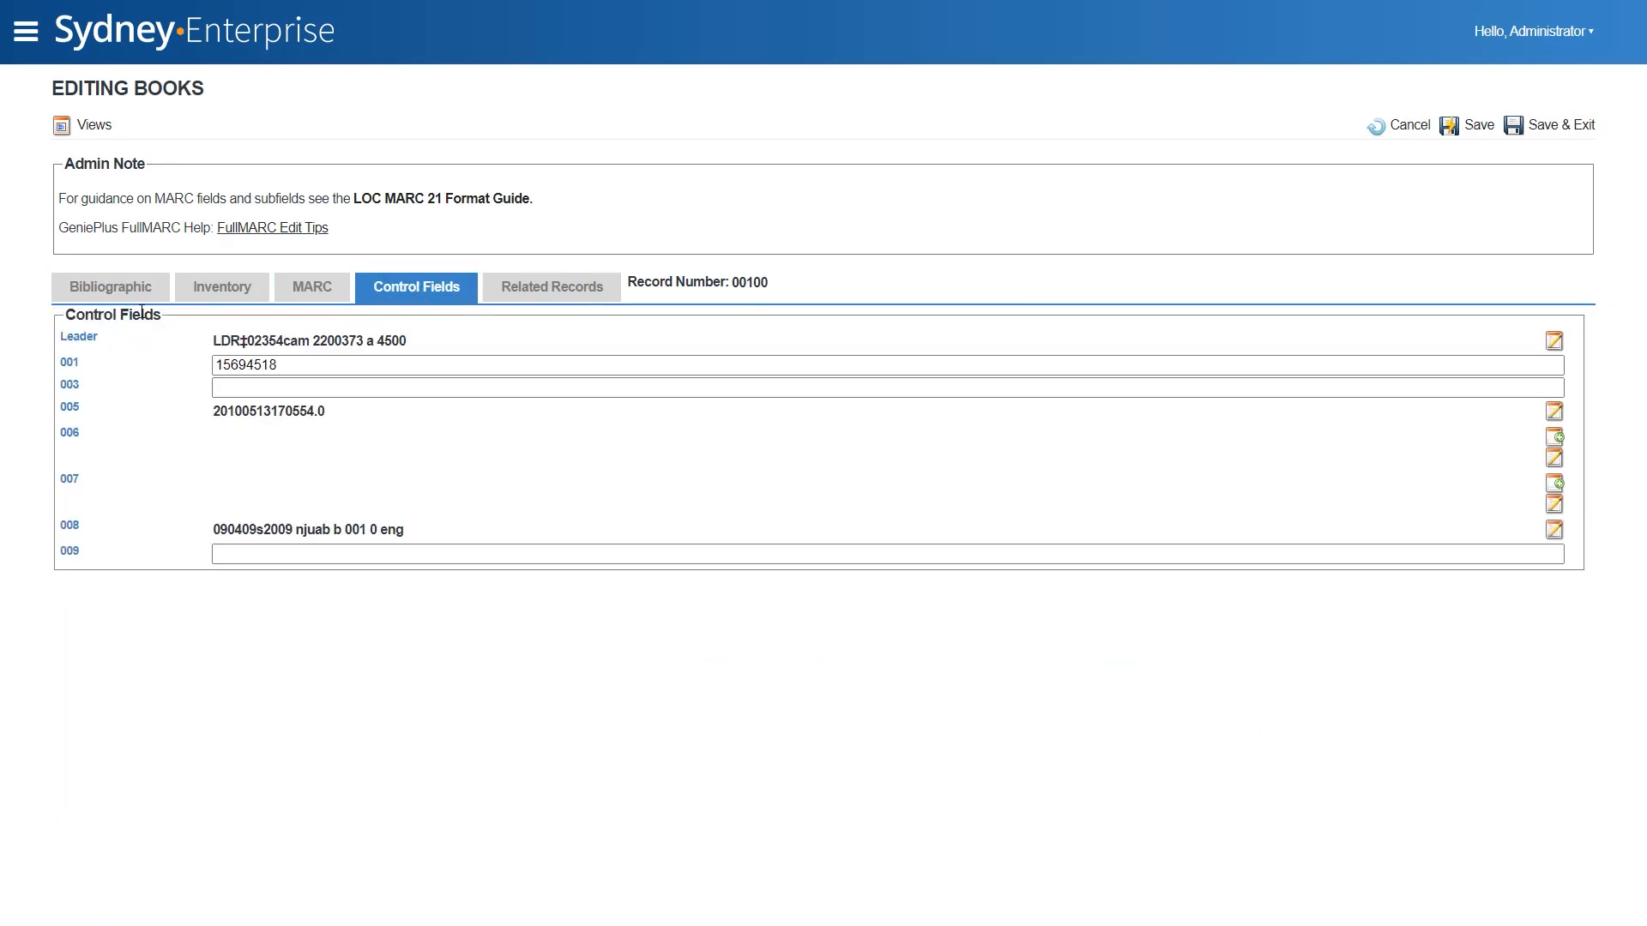
{"action": "left_click", "coordinate": [111, 290]}
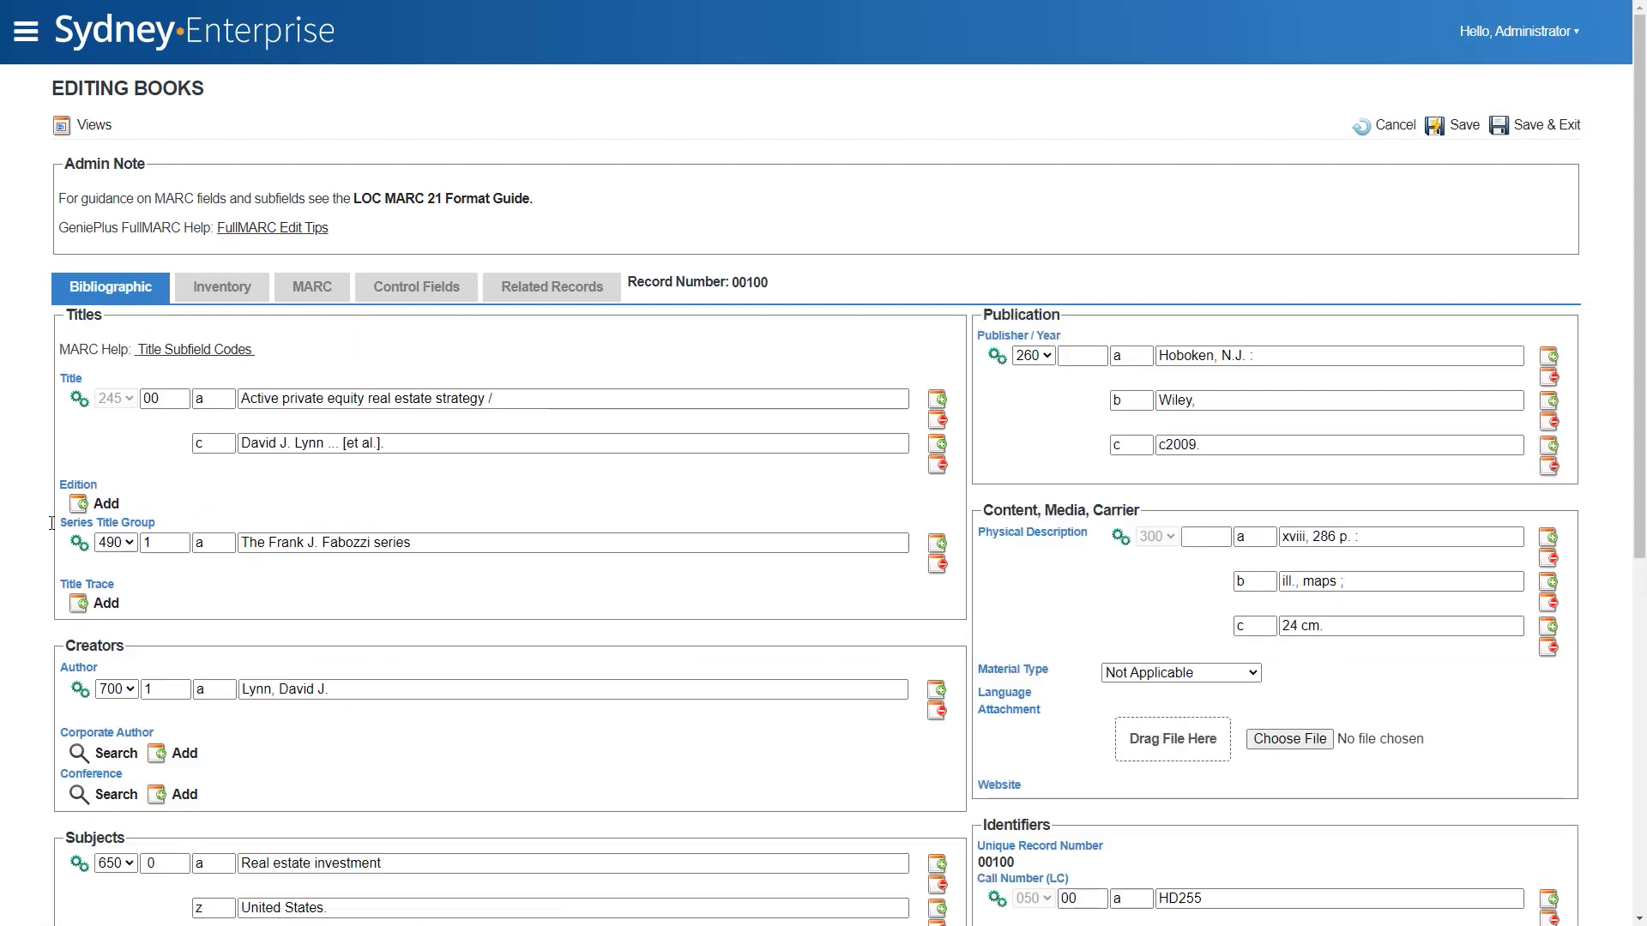
- Add a blank 650 subject field directly after the "Real estate investment" subject
{"action": "scroll", "coordinate": [51, 523], "scroll_direction": "down", "scroll_amount": 6}
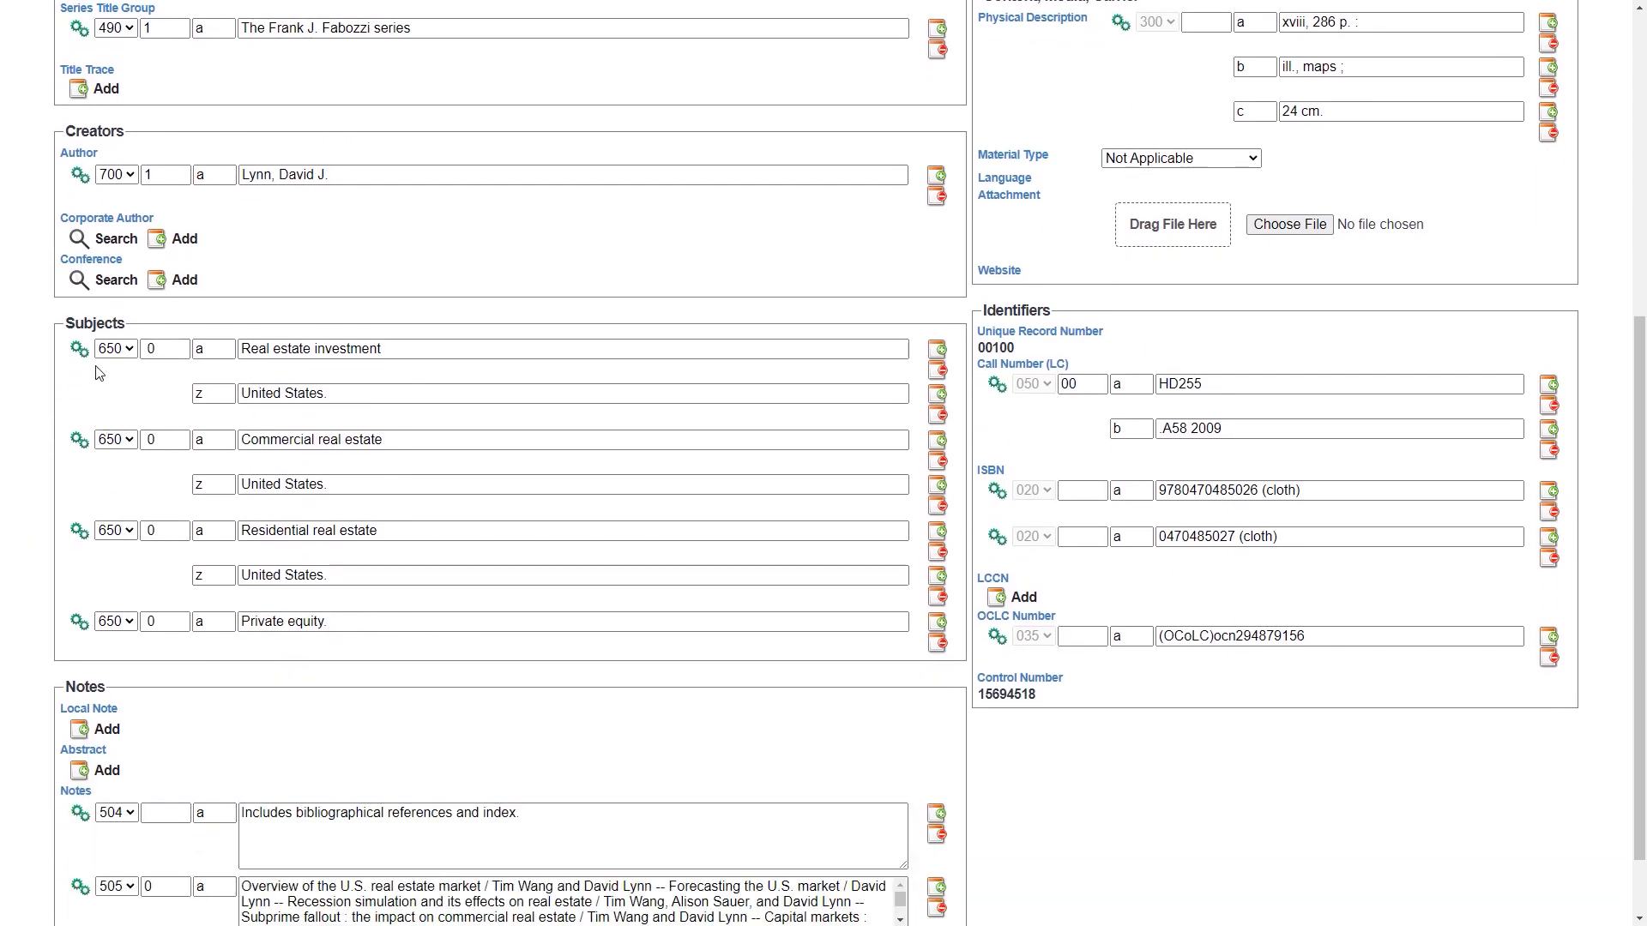
{"action": "left_click", "coordinate": [82, 353]}
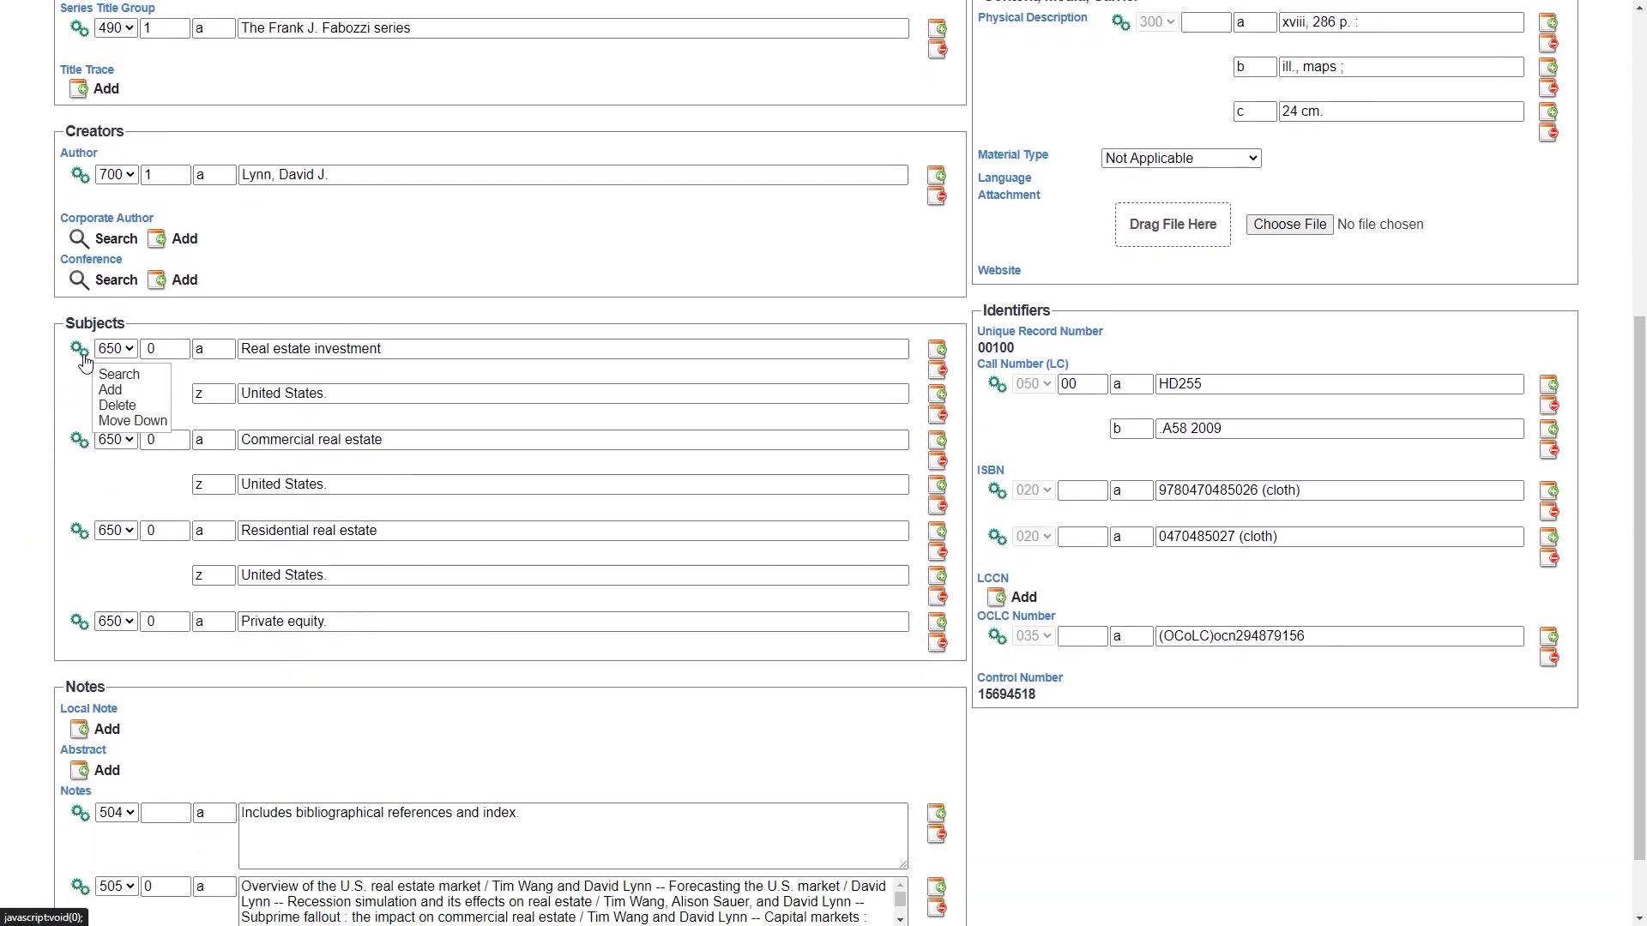
{"action": "left_click", "coordinate": [109, 395]}
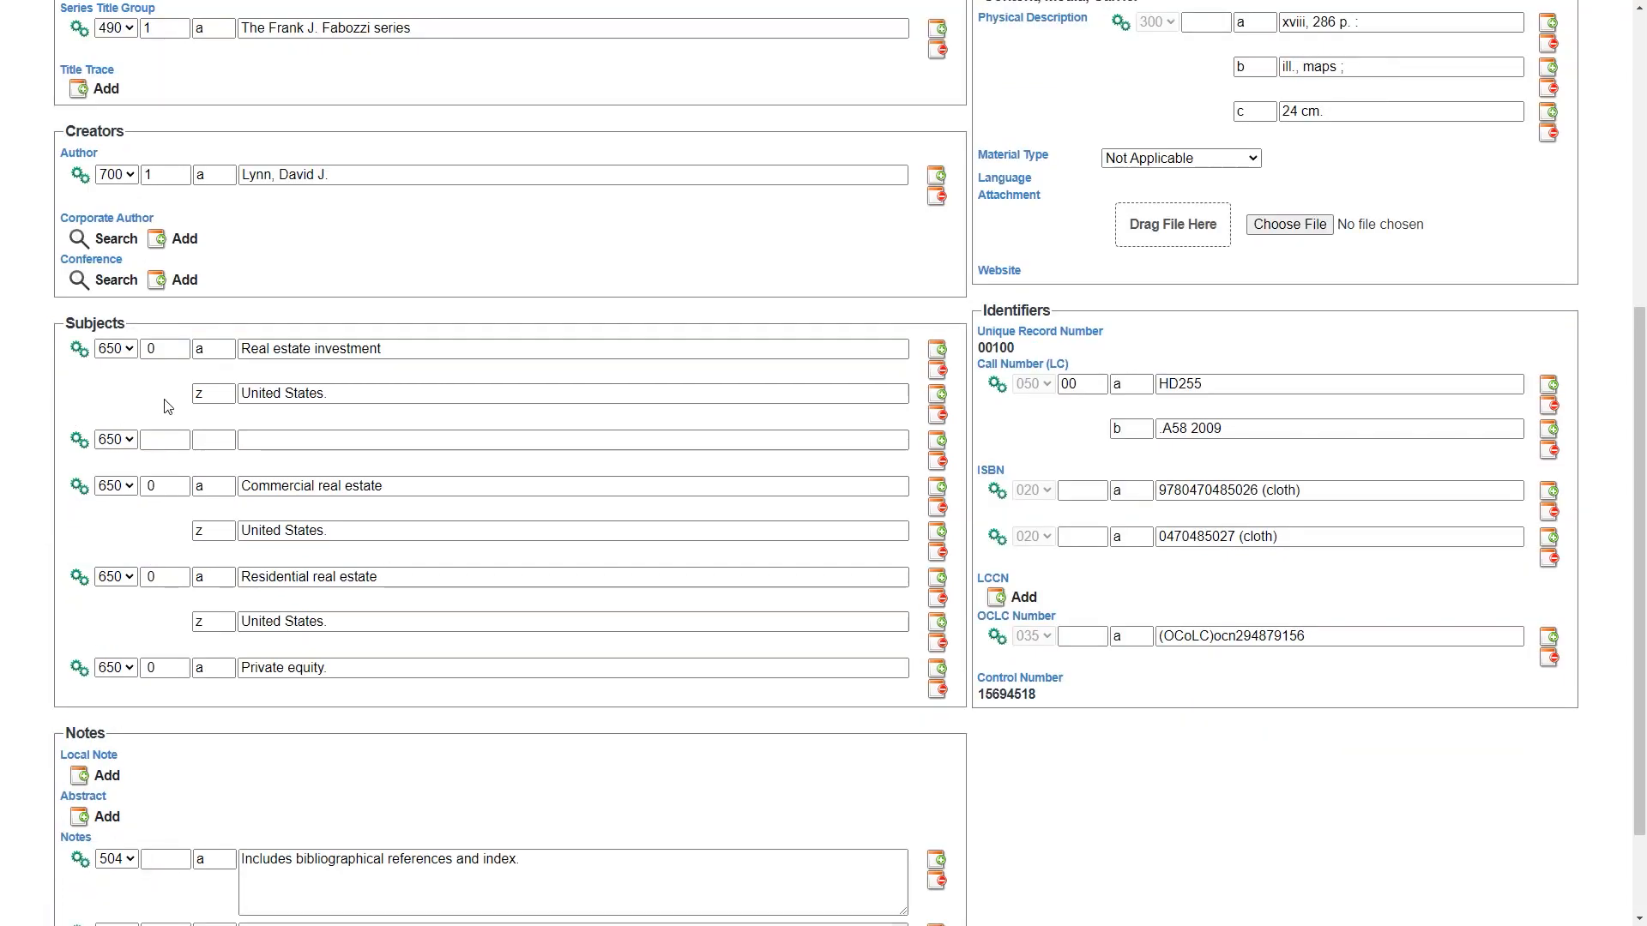
- Fill the blank 650 subject field with indicator 0, subfield code a and the heading "Real estate"
{"action": "left_click", "coordinate": [118, 440]}
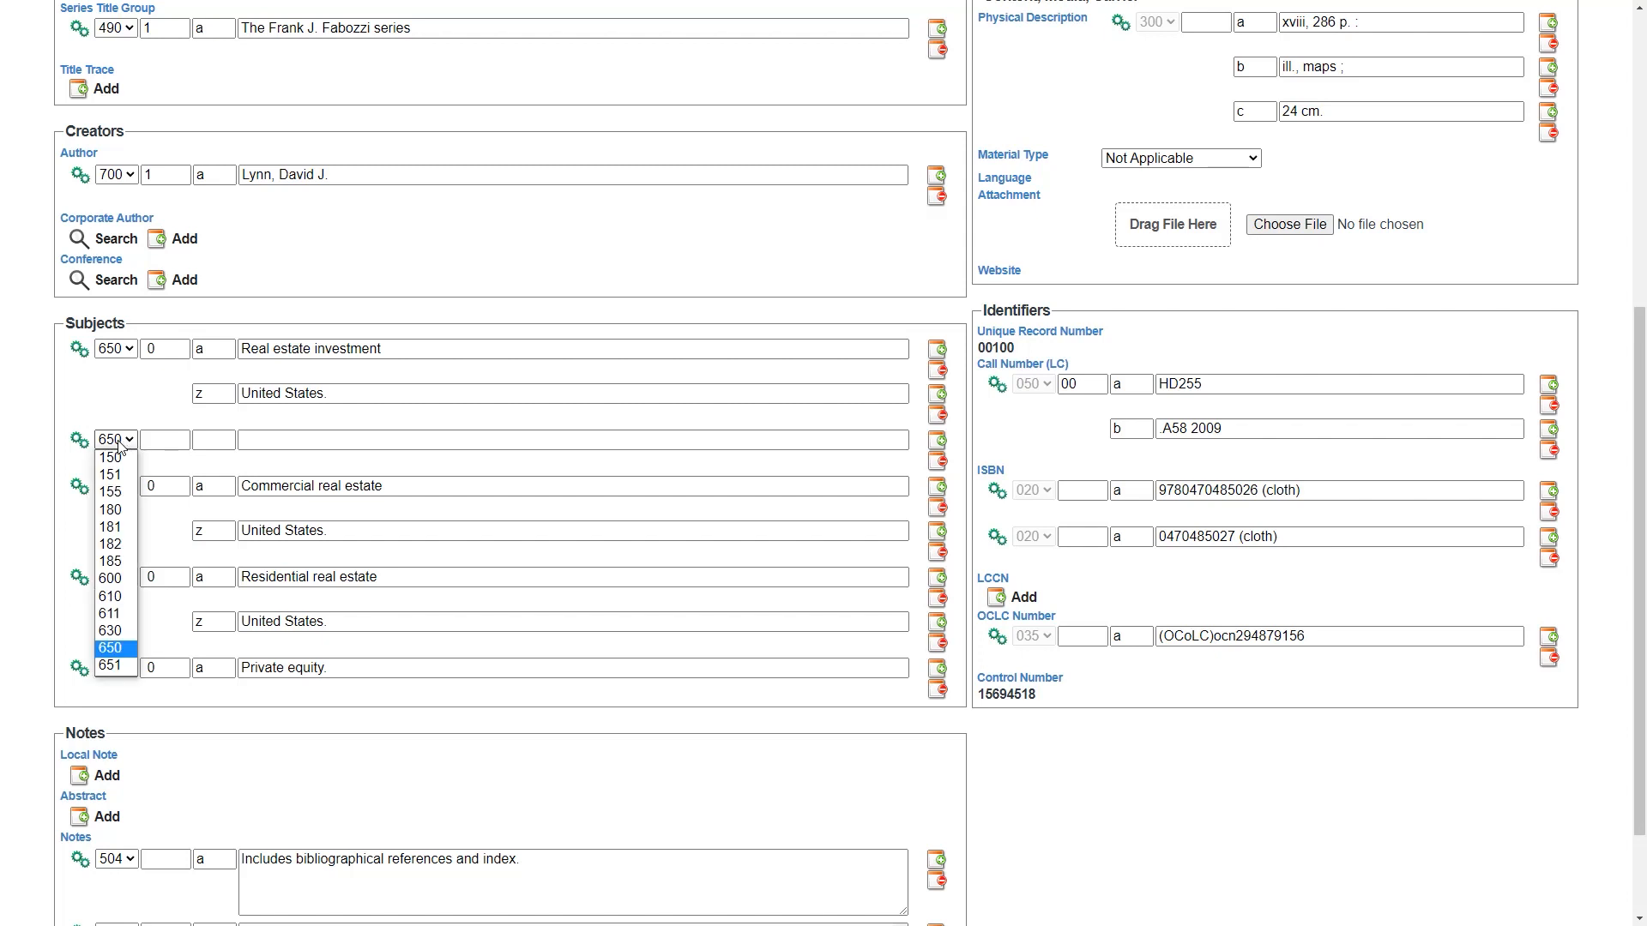
{"action": "left_click", "coordinate": [160, 441]}
{"action": "type", "text": "0"}
{"action": "left_click", "coordinate": [216, 439]}
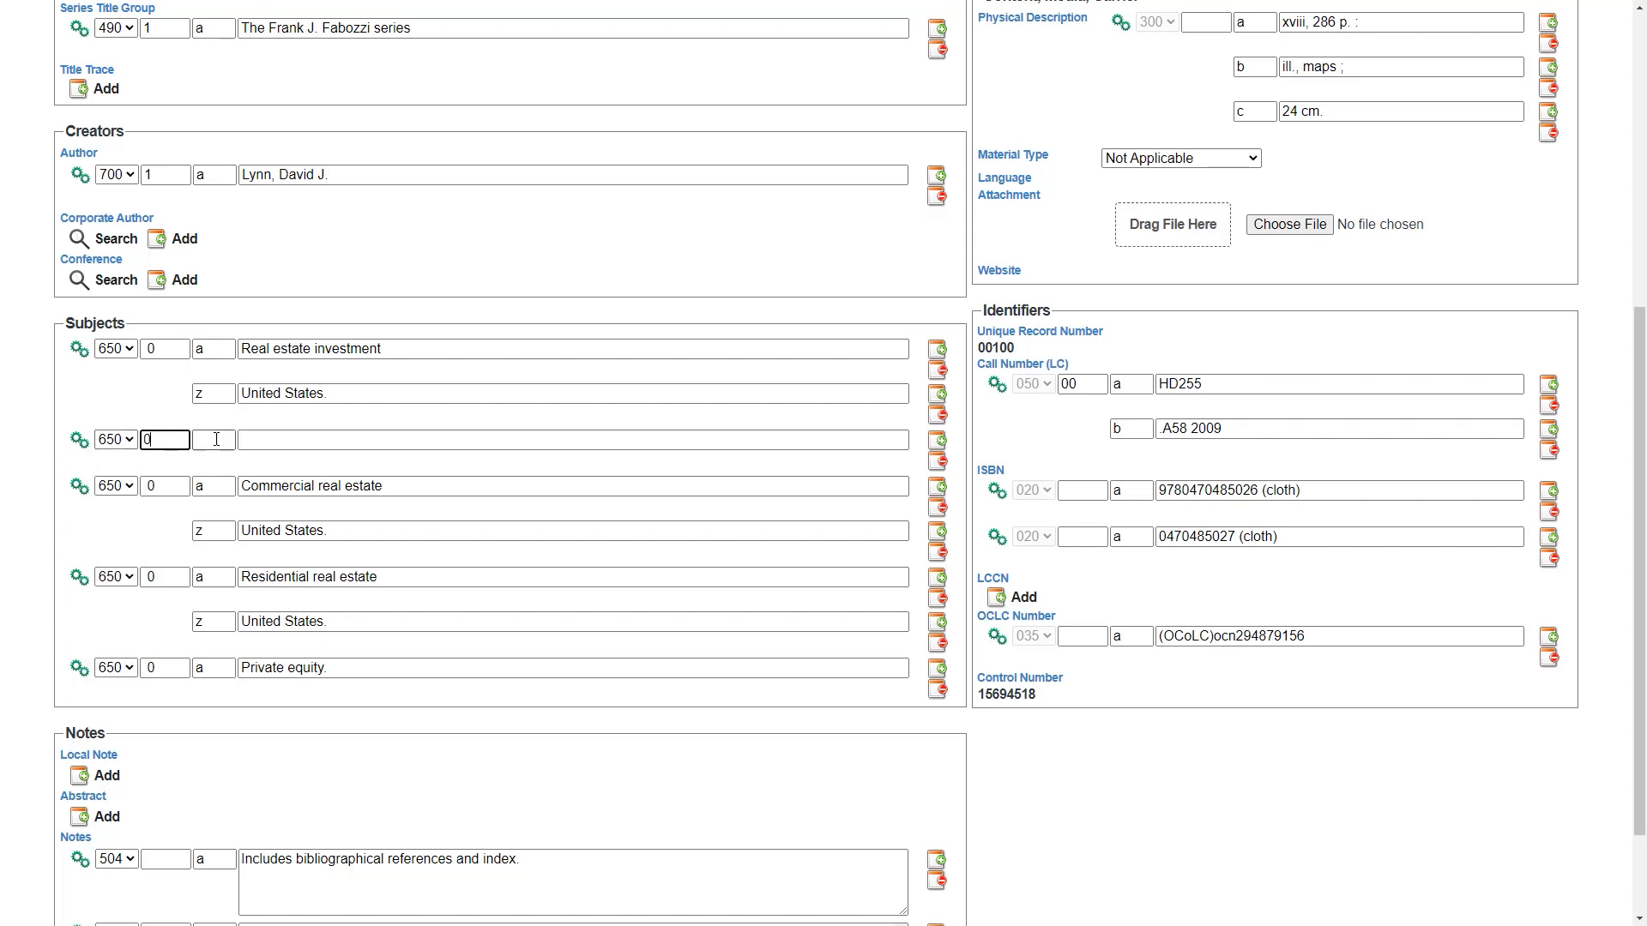
{"action": "type", "text": "a"}
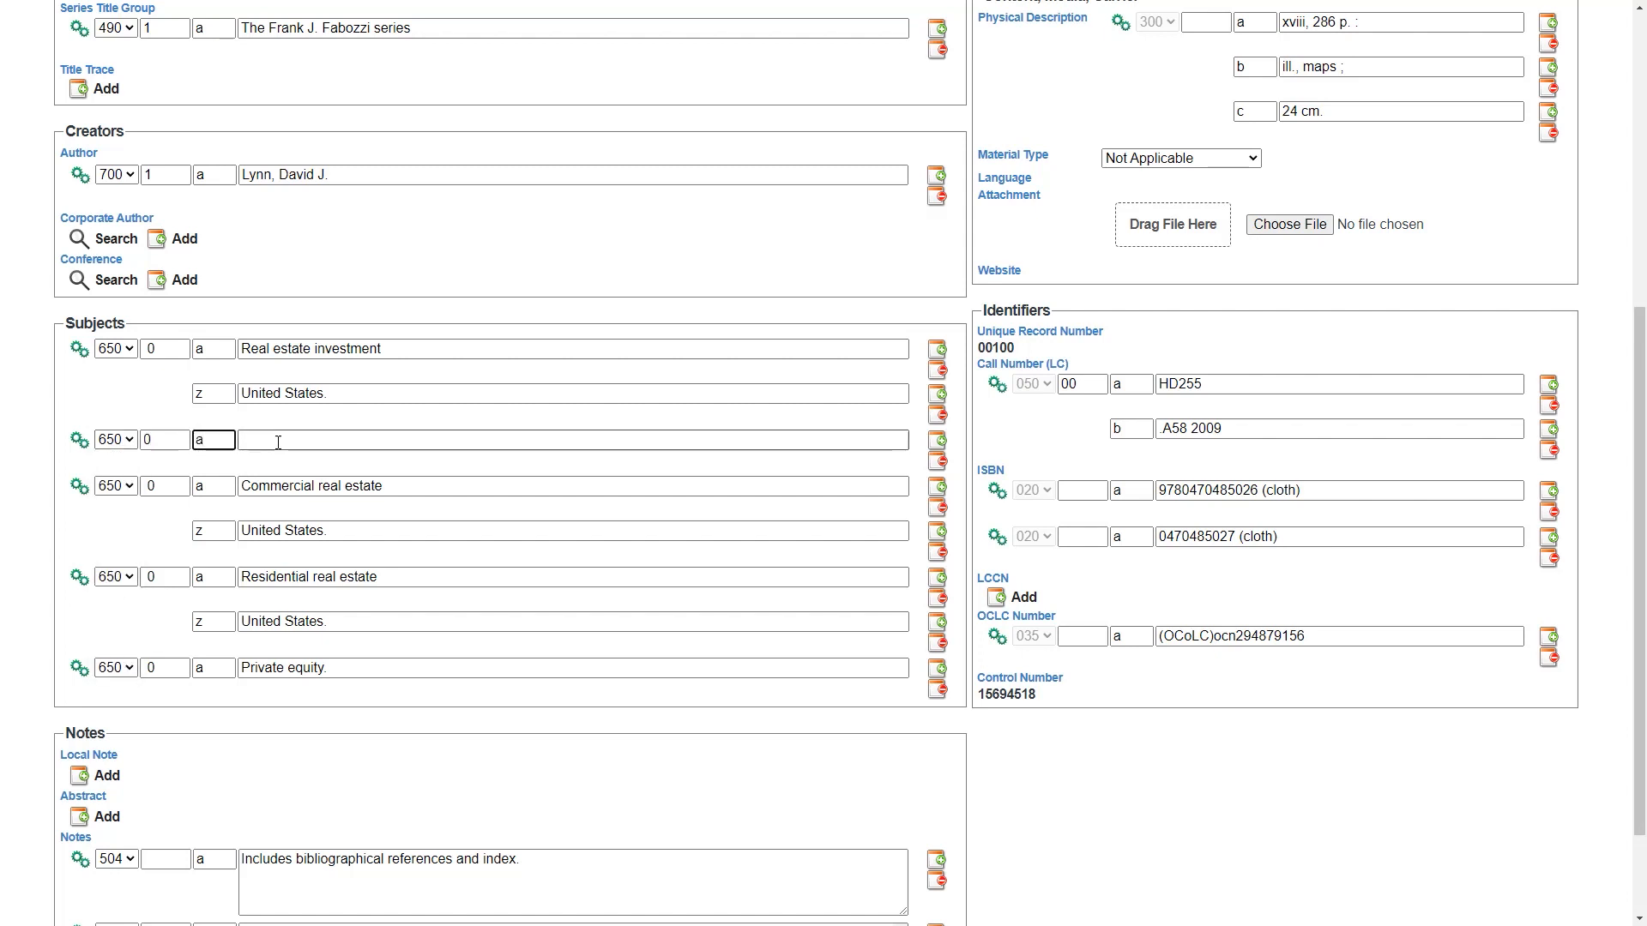
{"action": "left_click", "coordinate": [297, 439]}
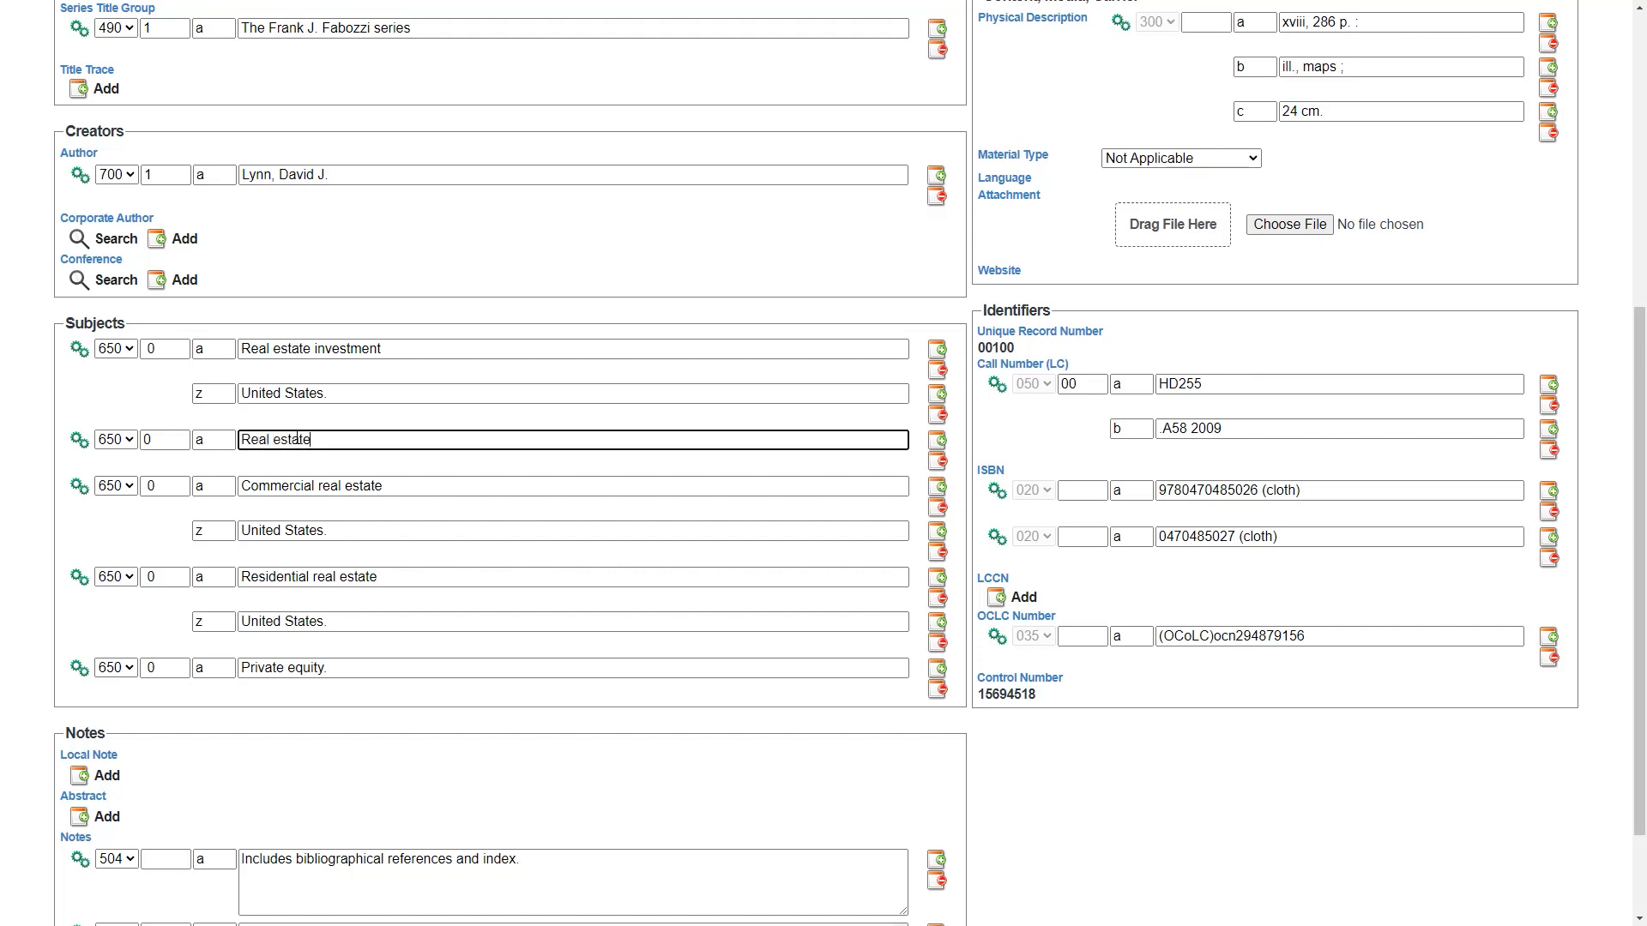
- Add a second subfield with code z beneath the "Real estate" subject and open that field's actions
{"action": "left_click", "coordinate": [937, 440]}
{"action": "left_click", "coordinate": [213, 485]}
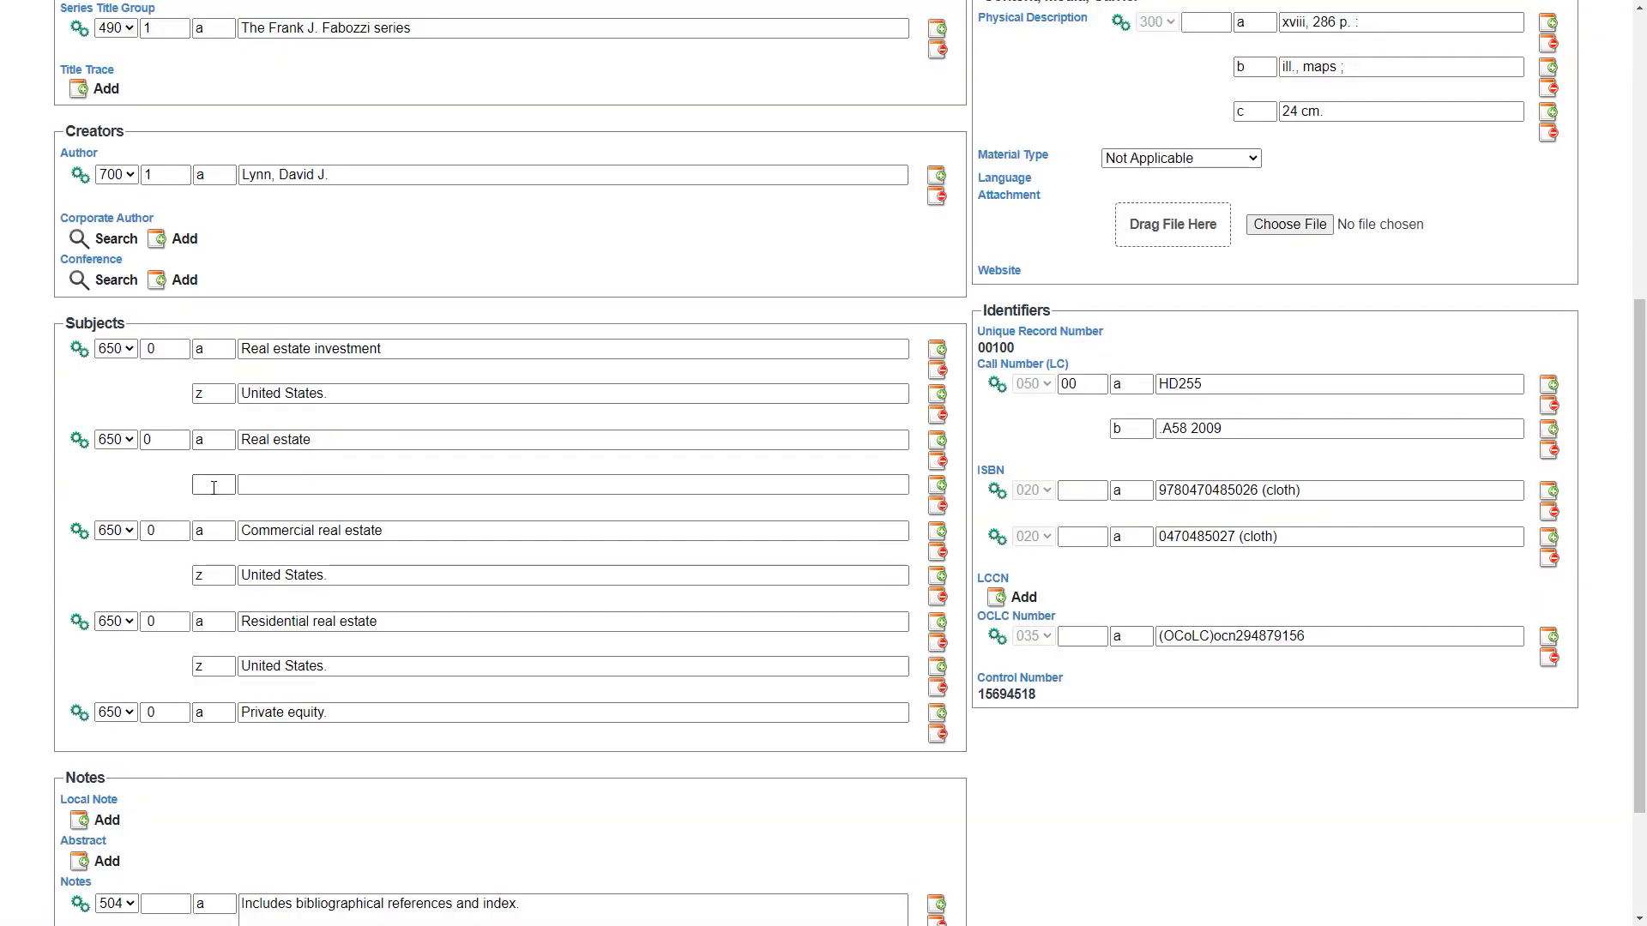
{"action": "type", "text": "z"}
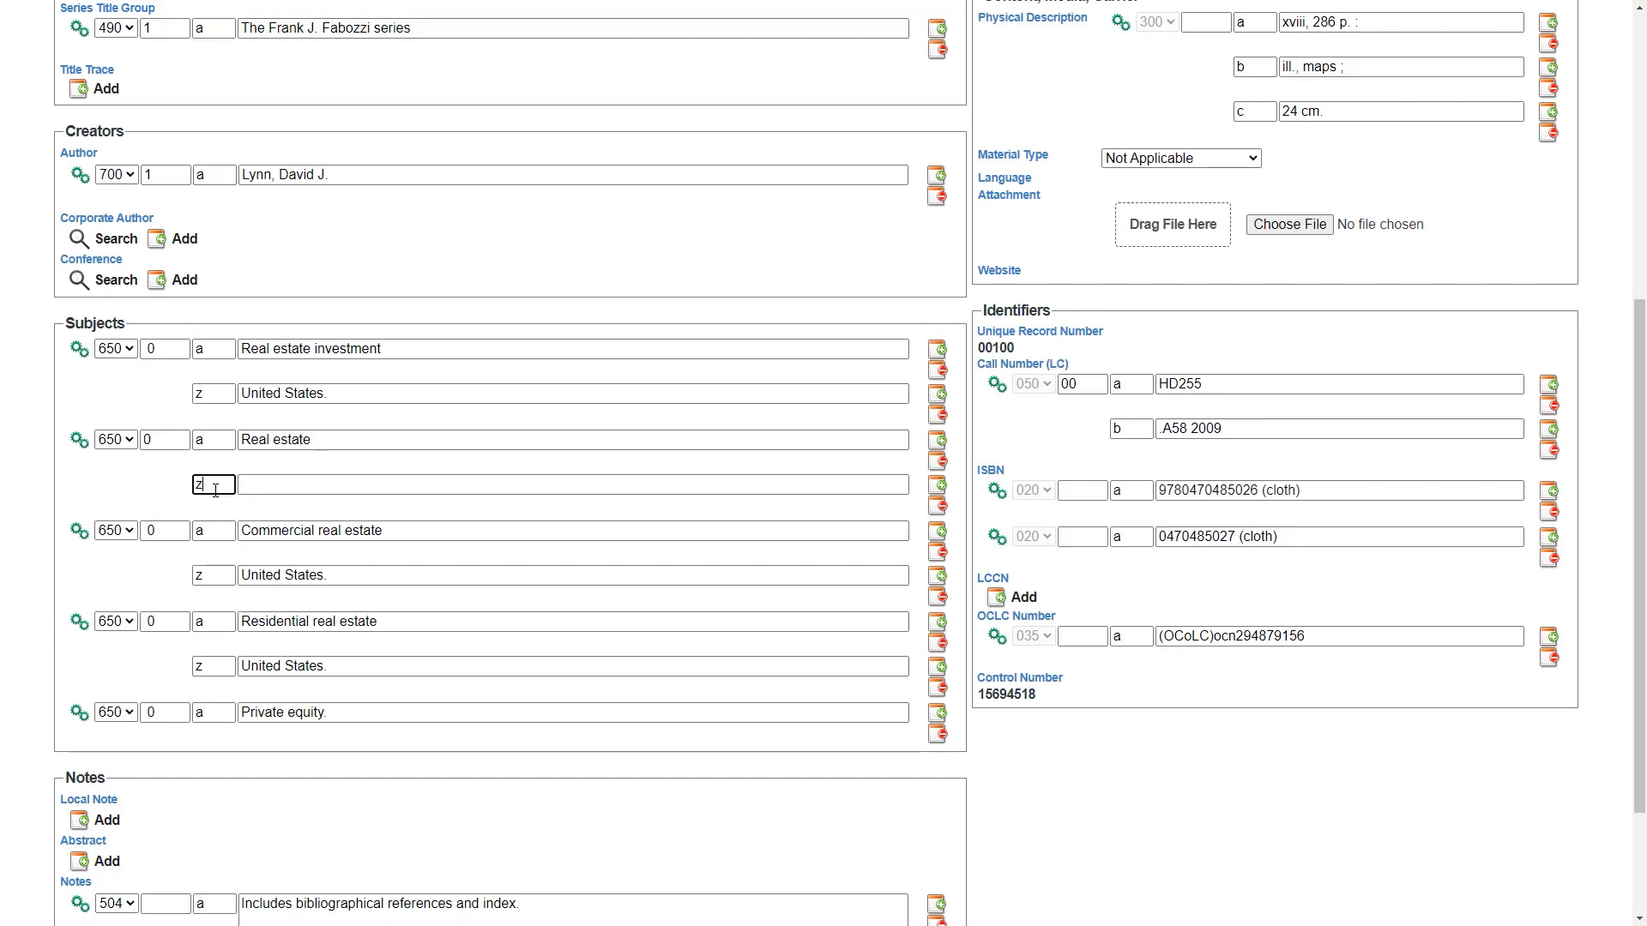
{"action": "left_click", "coordinate": [73, 449]}
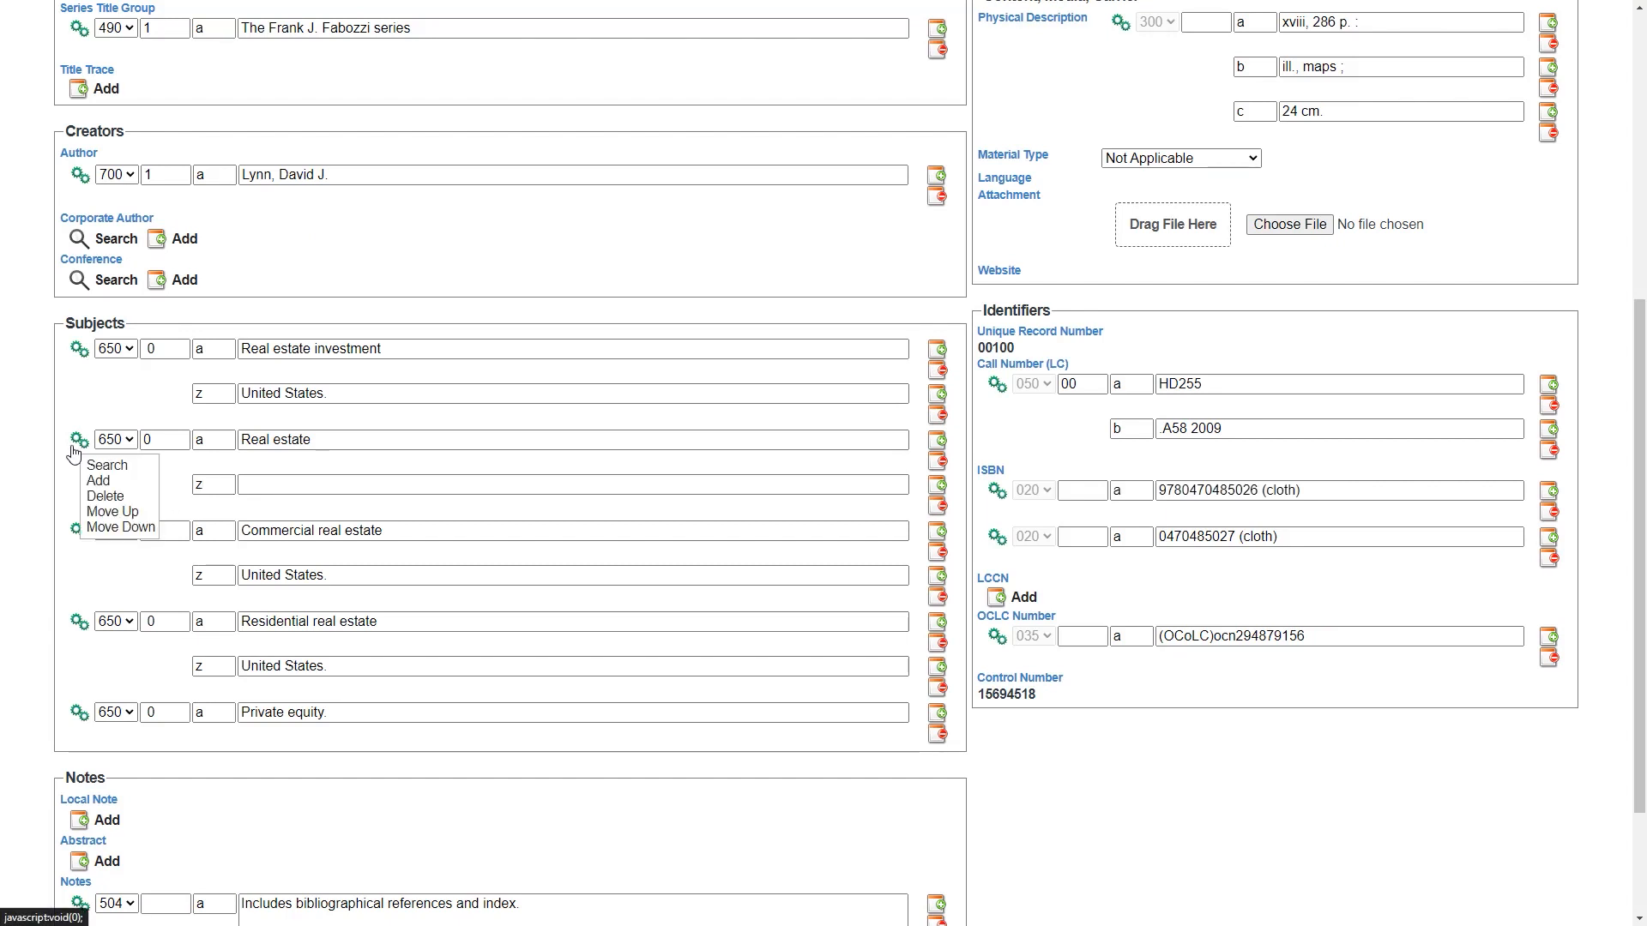
{"action": "left_click", "coordinate": [101, 481]}
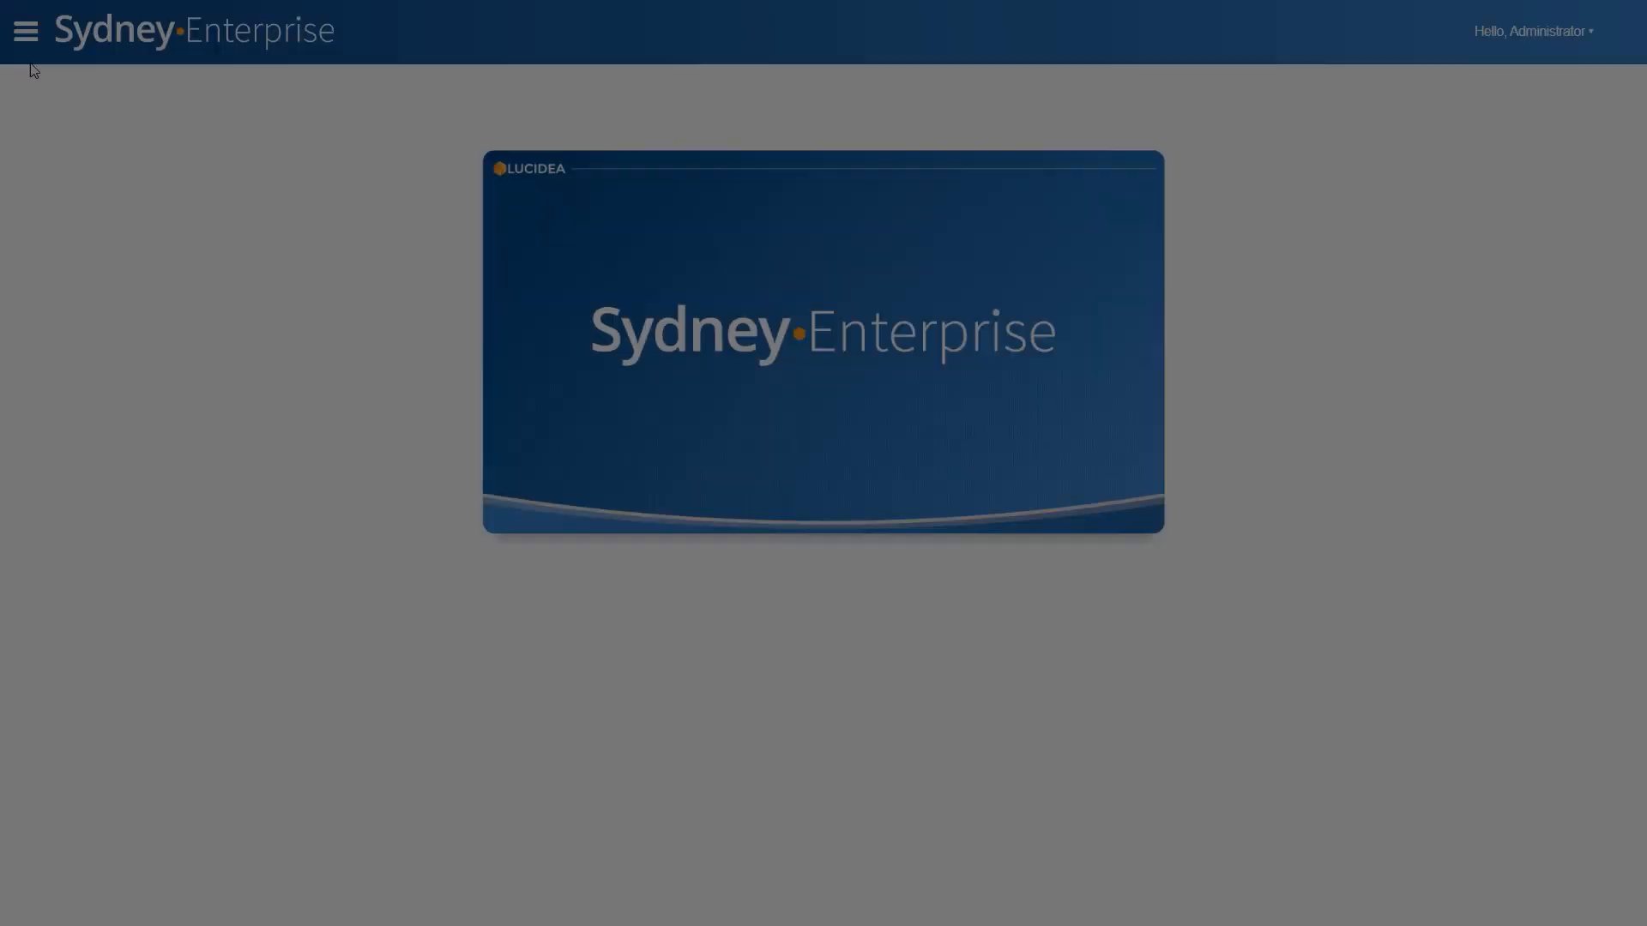
- Open Report Writer from the utilities in the settings category
{"action": "left_click", "coordinate": [21, 36]}
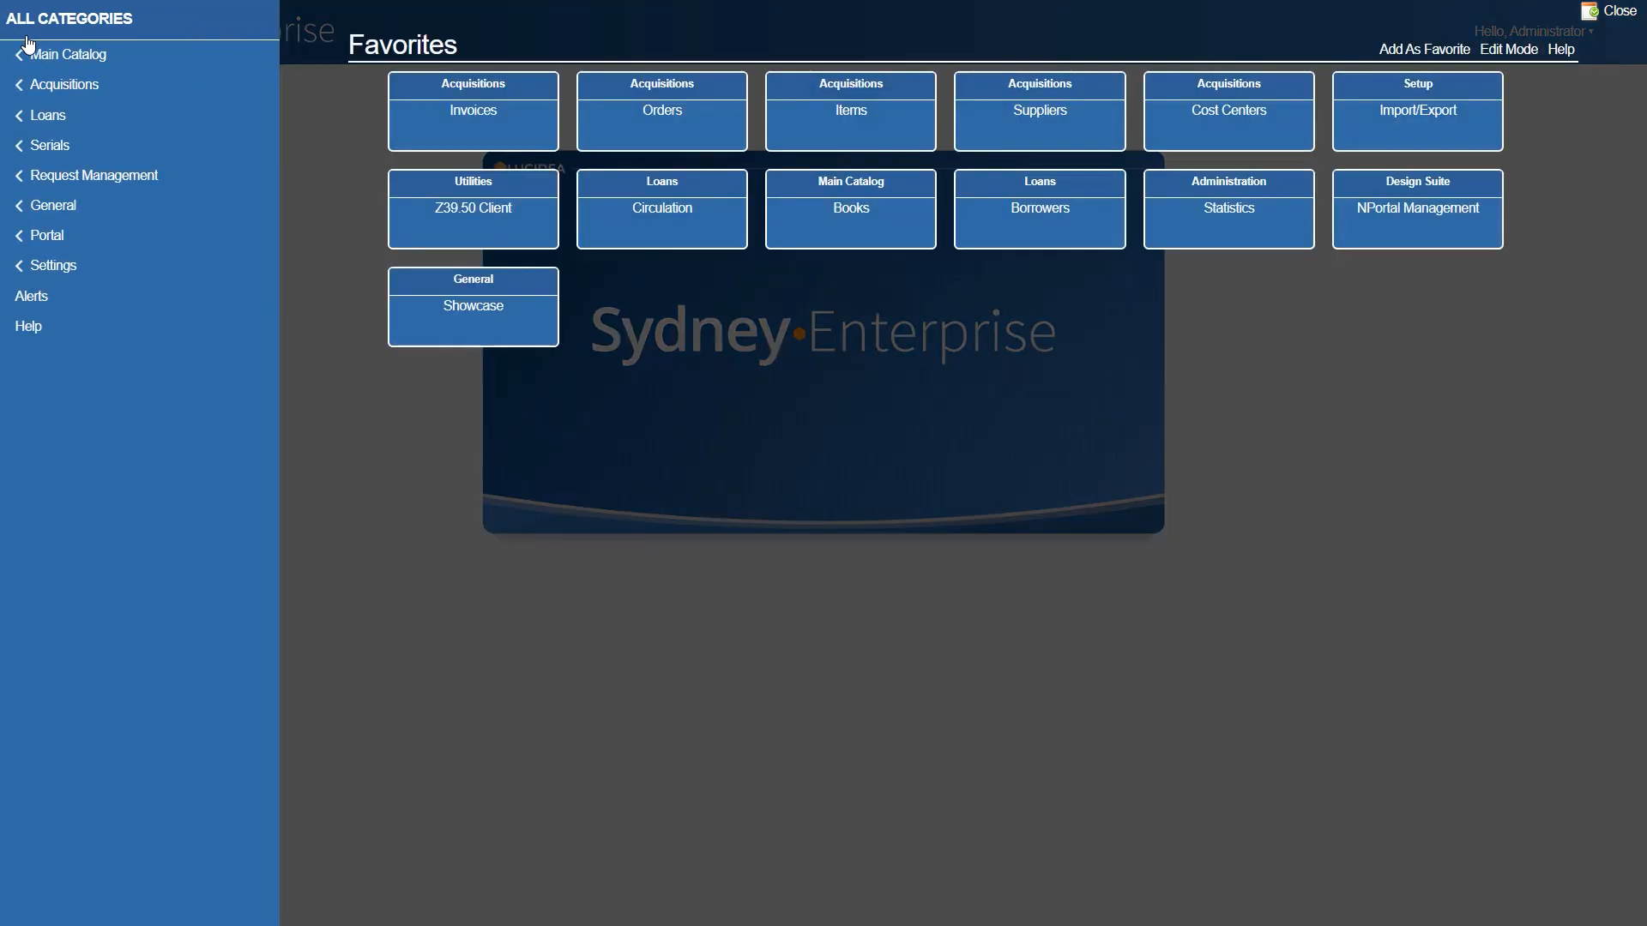
{"action": "left_click", "coordinate": [89, 268]}
{"action": "left_click", "coordinate": [80, 199]}
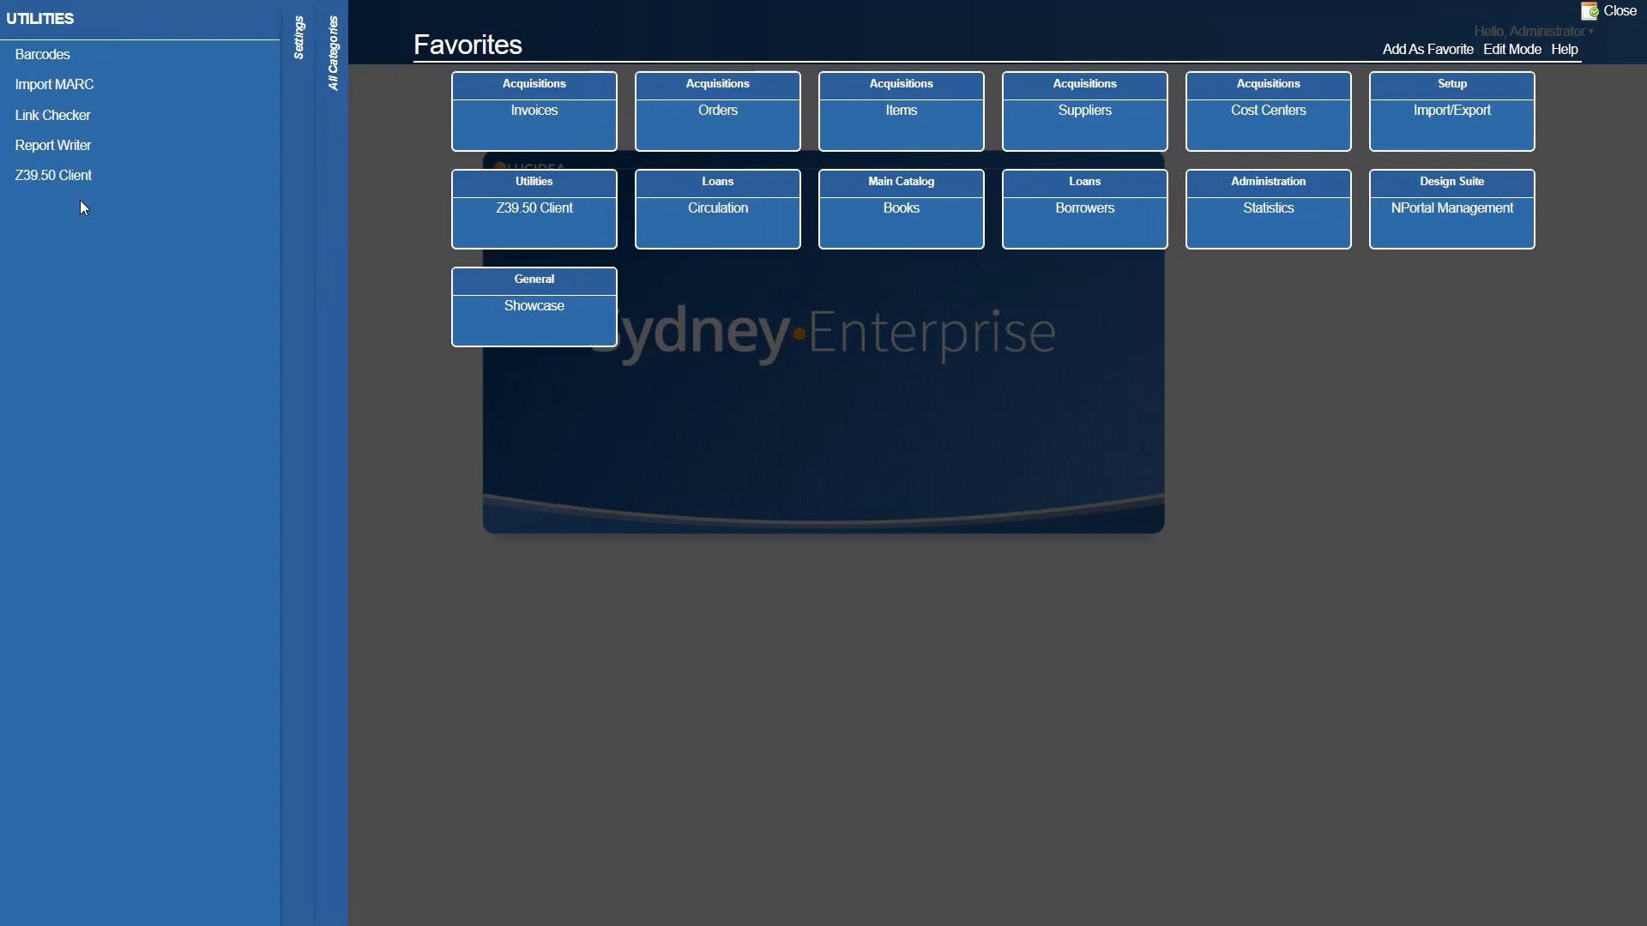
{"action": "left_click", "coordinate": [107, 148]}
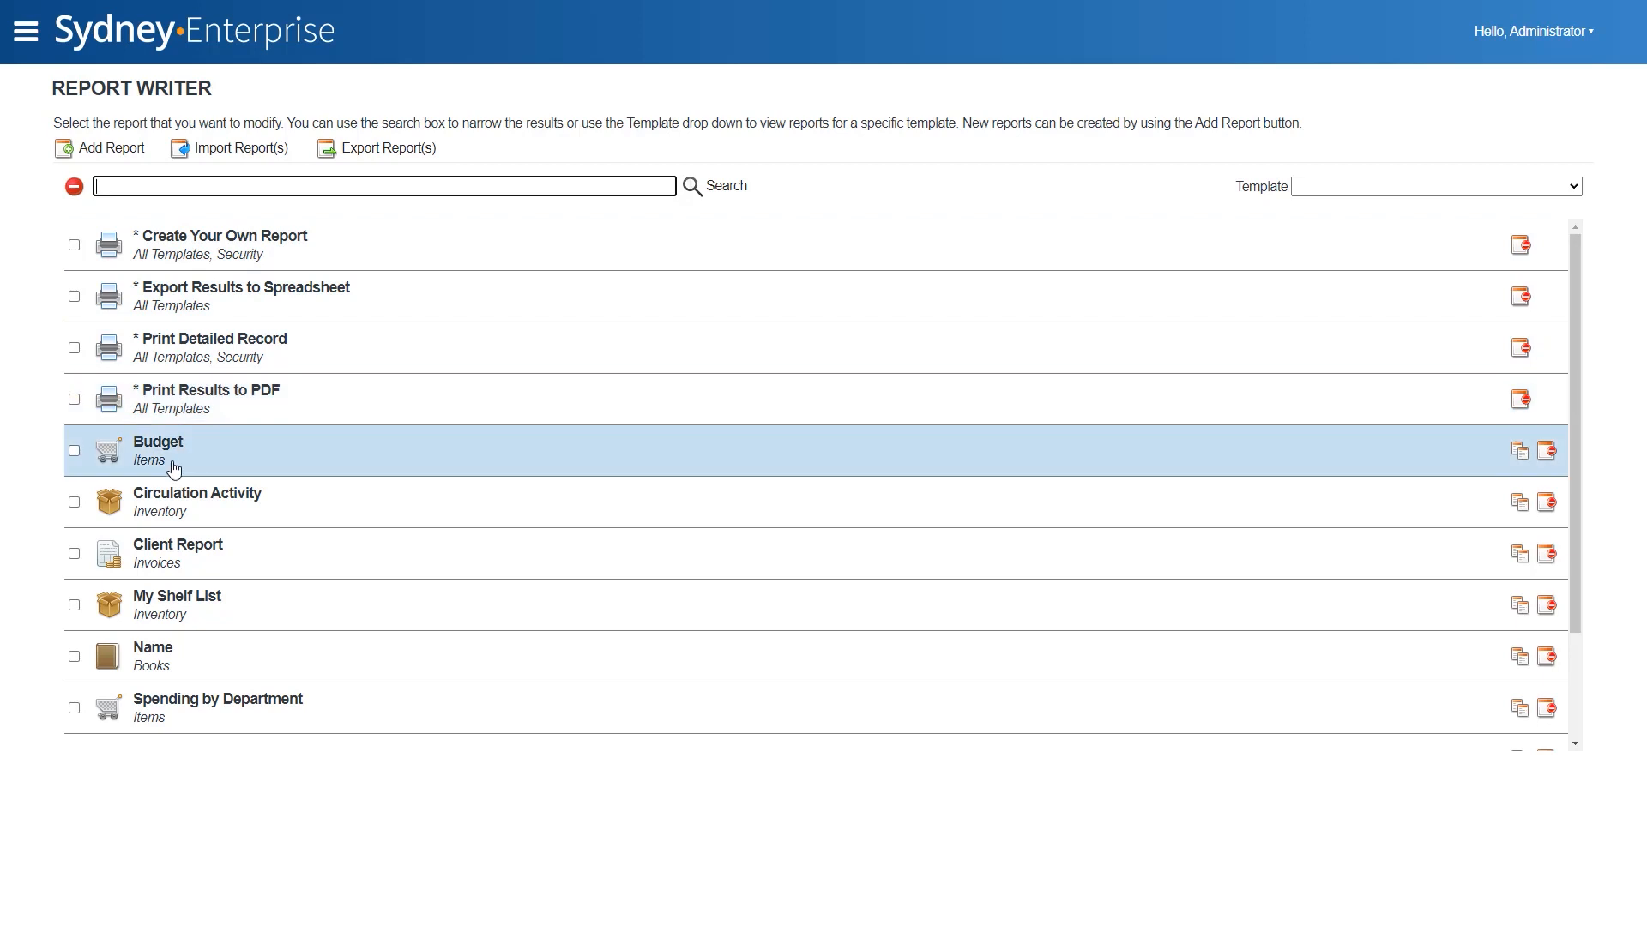
- Create a new Spreadsheet (CSV) report named "Book Shelf List" based on the Books template
{"action": "left_click", "coordinate": [84, 155]}
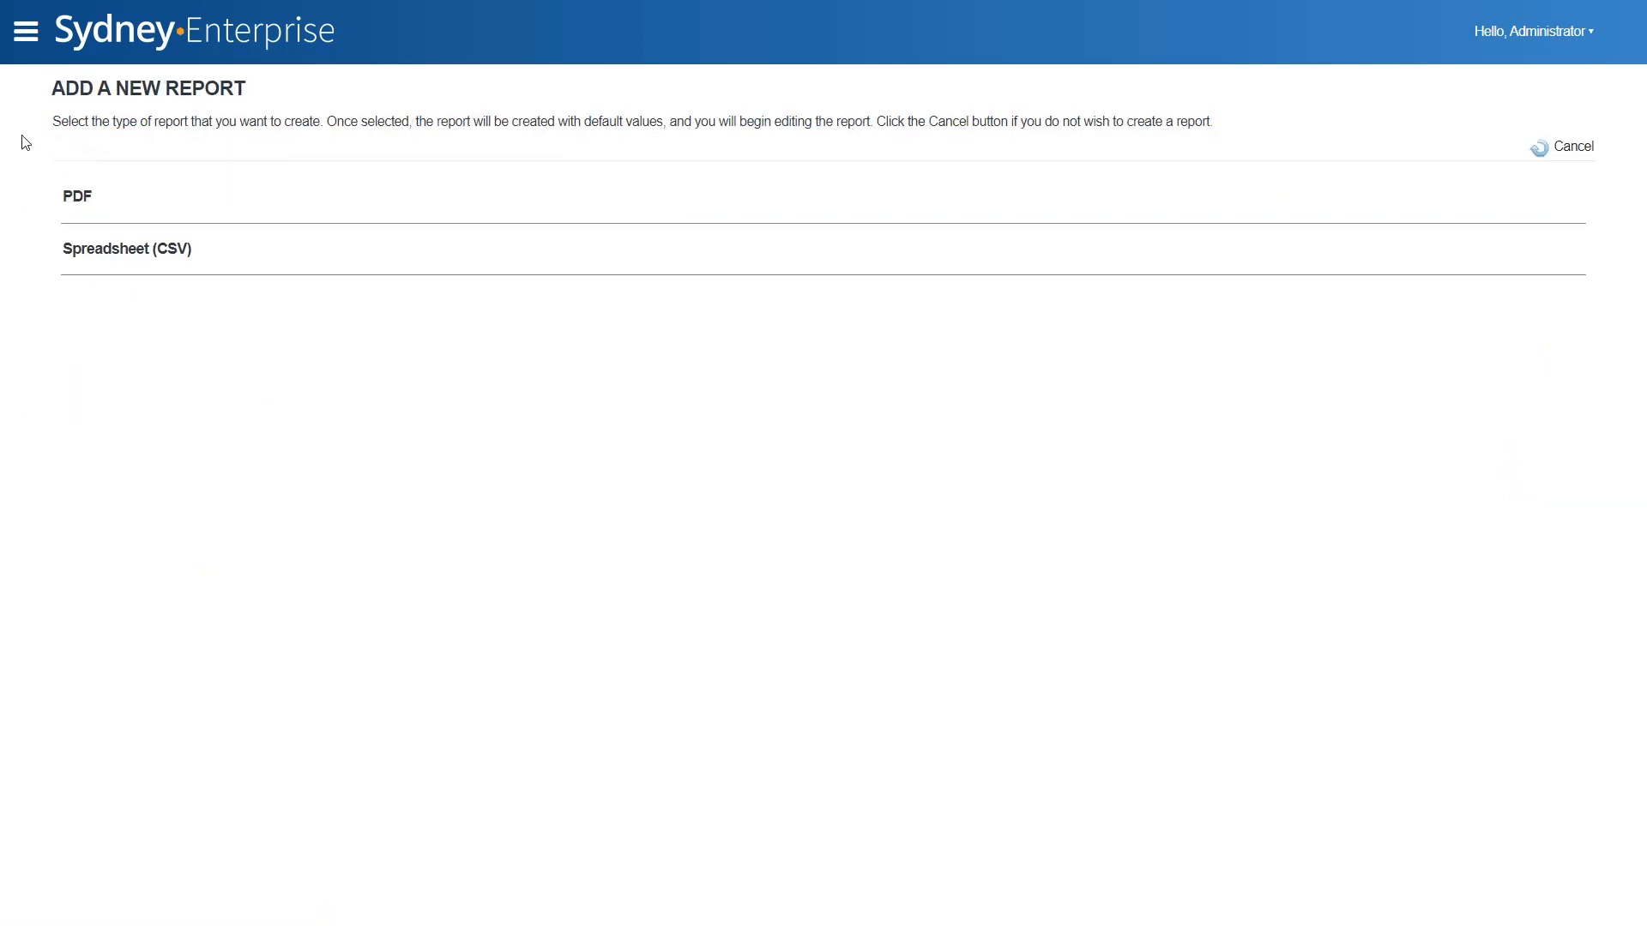
{"action": "left_click", "coordinate": [276, 264]}
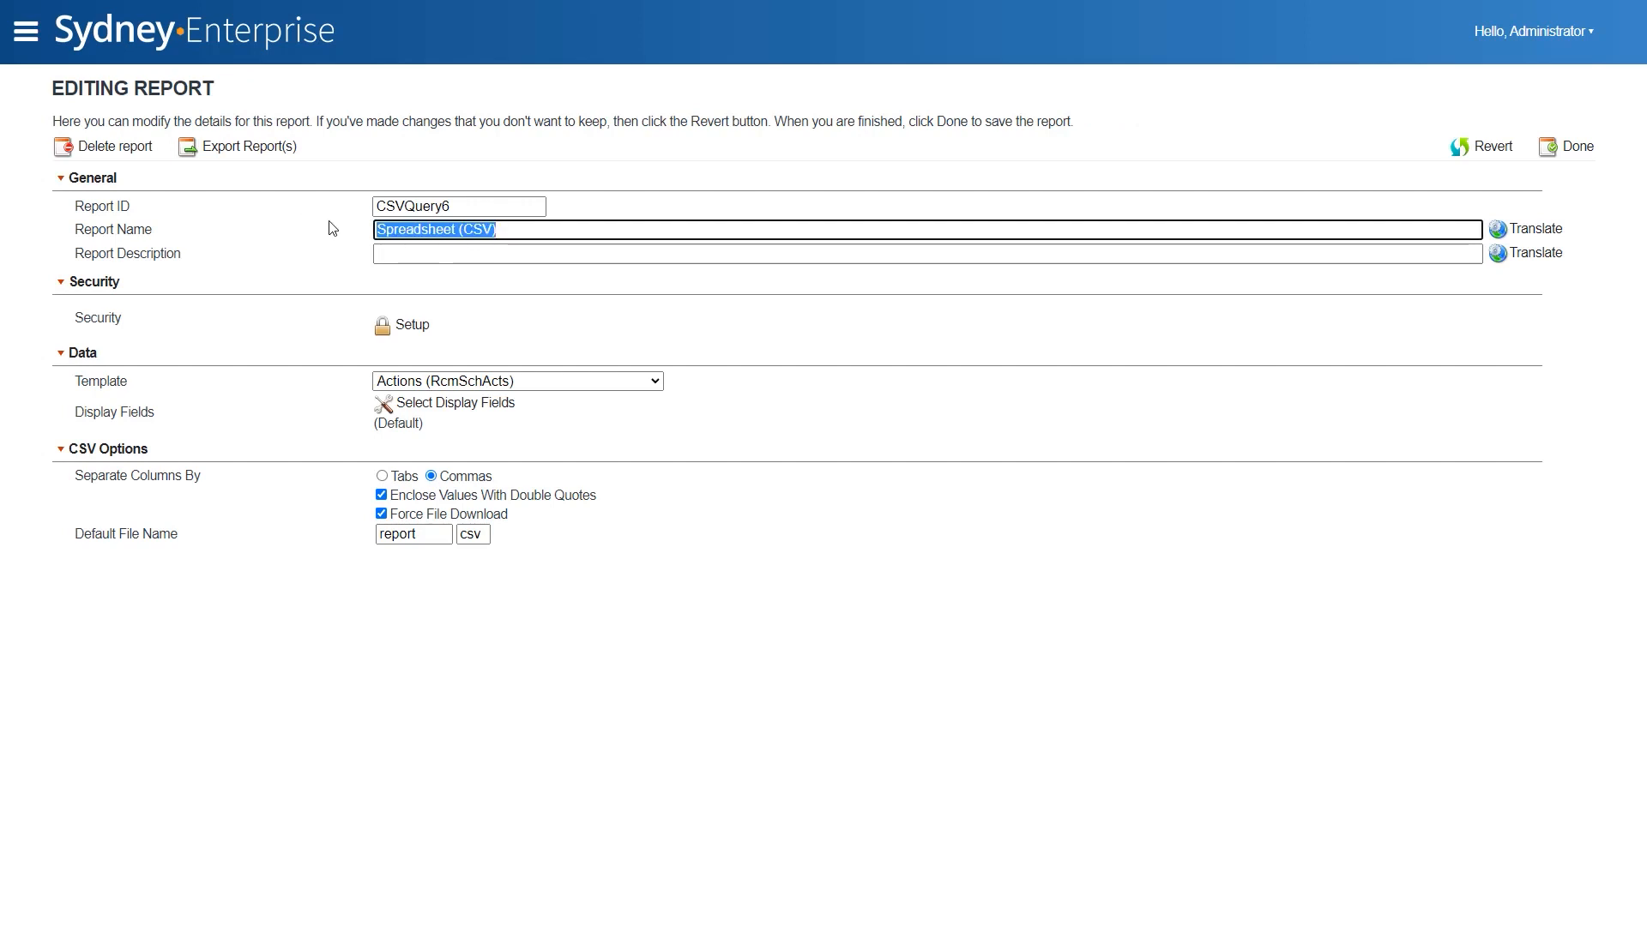
{"action": "type", "text": "Book"}
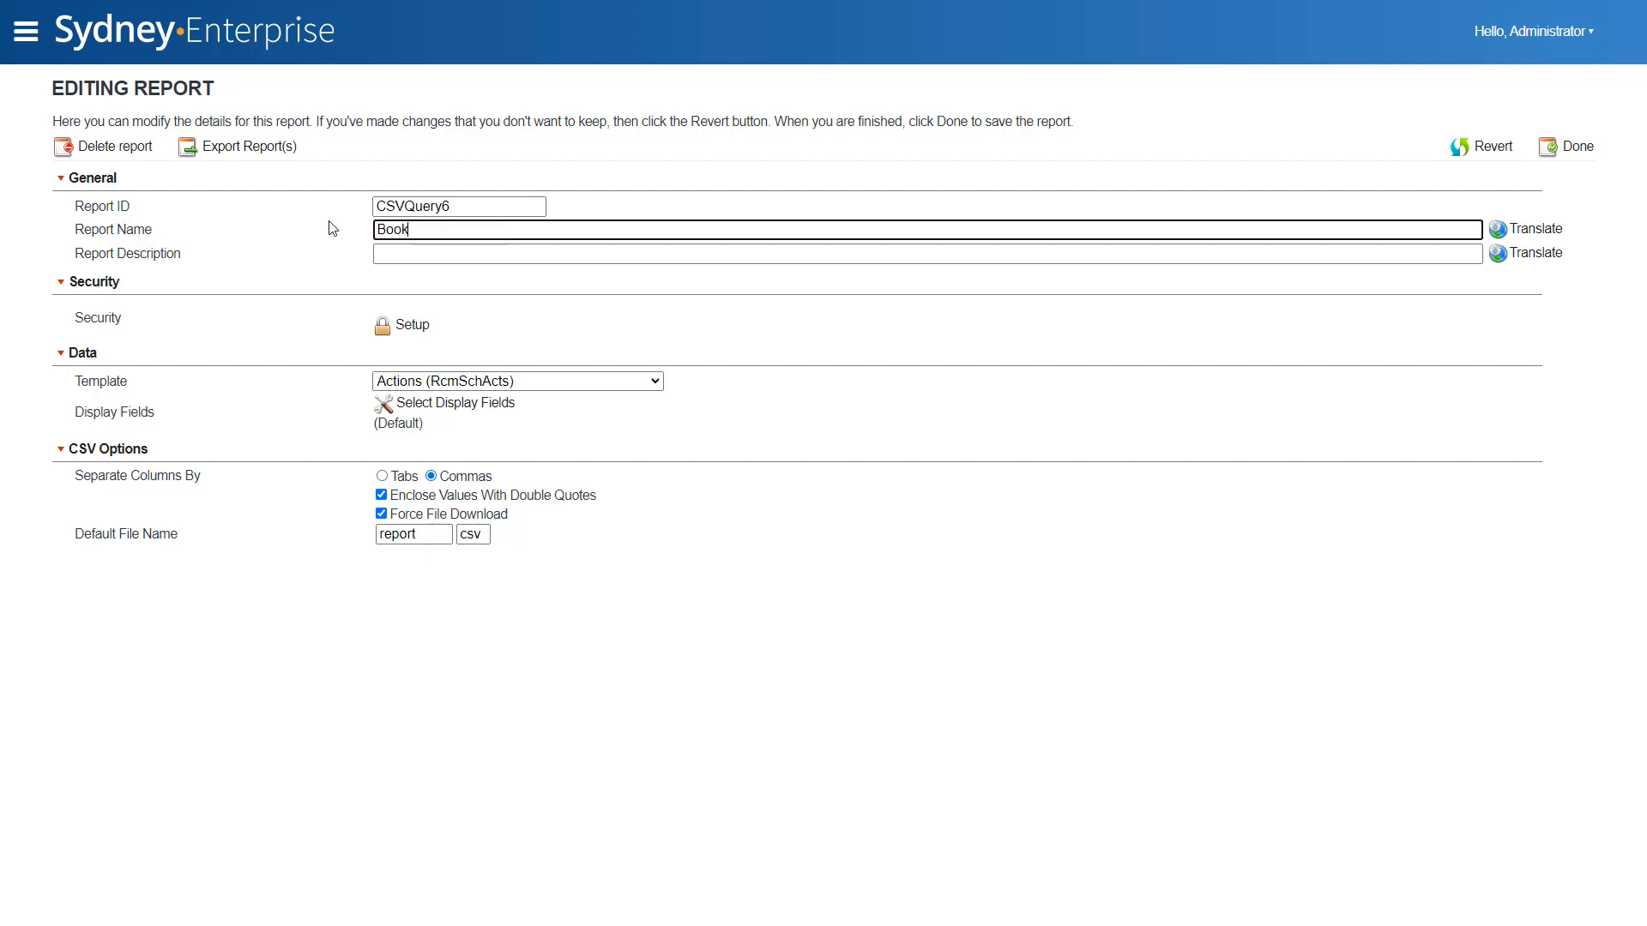
{"action": "type", "text": " Shelf List"}
{"action": "left_click", "coordinate": [406, 382]}
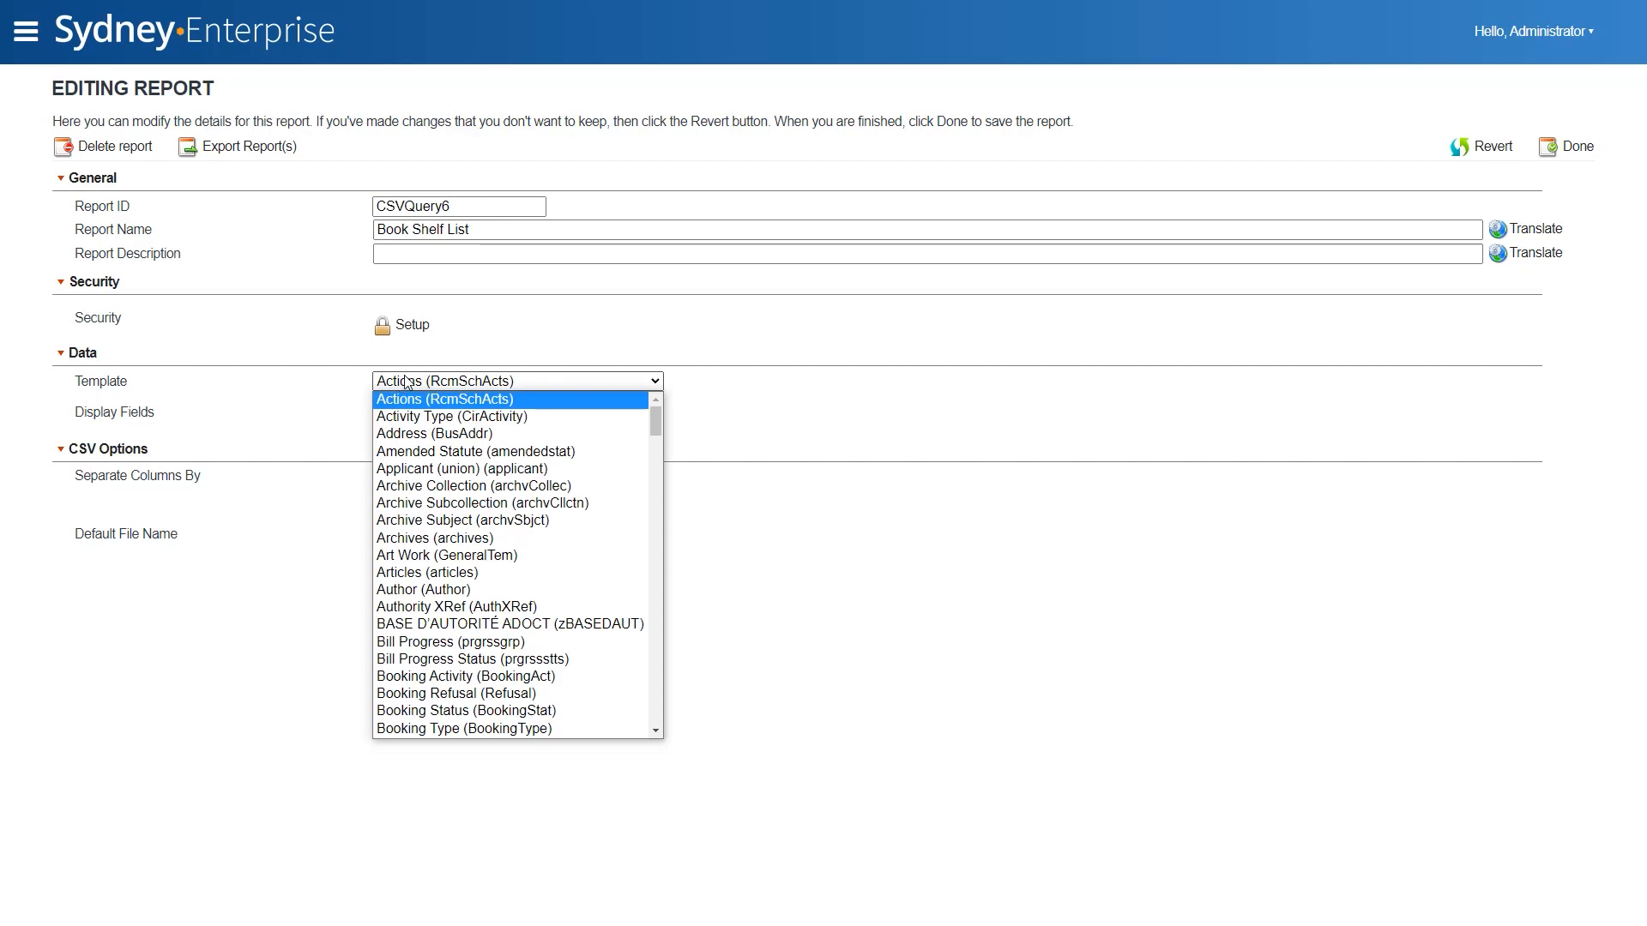
{"action": "type", "text": "books"}
{"action": "key", "text": "Return"}
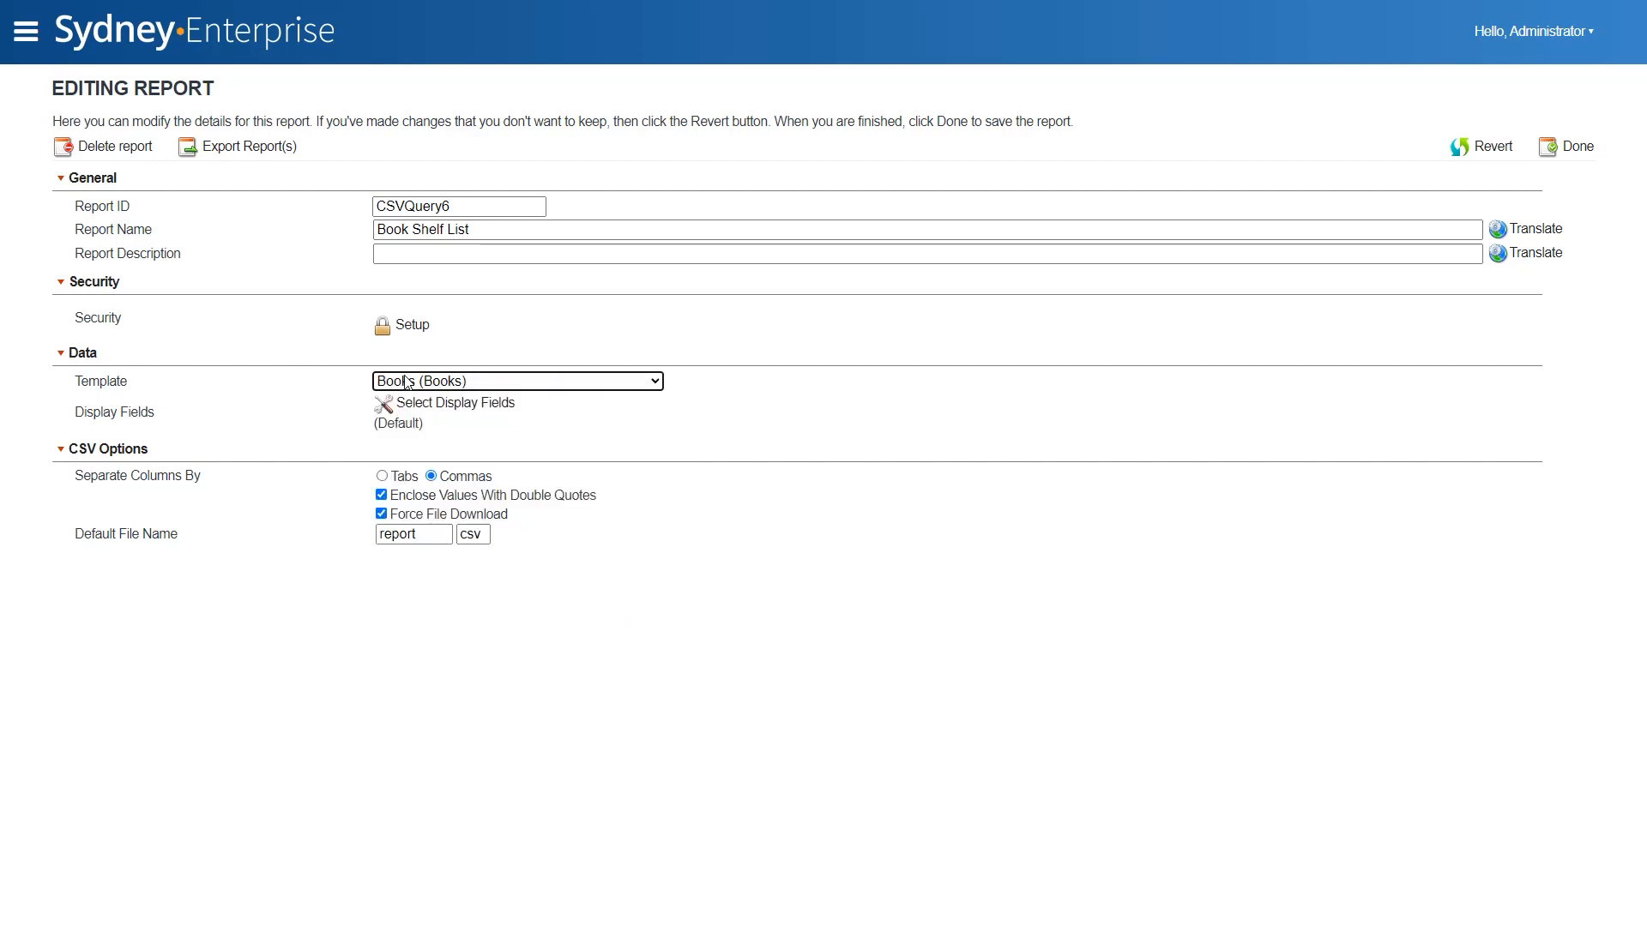
- Remove Cover, Availability, Date/Time Modified, Subject and URL from the report's display fields, and place Location and Call Number (LC) directly after Title
{"action": "left_click", "coordinate": [443, 403]}
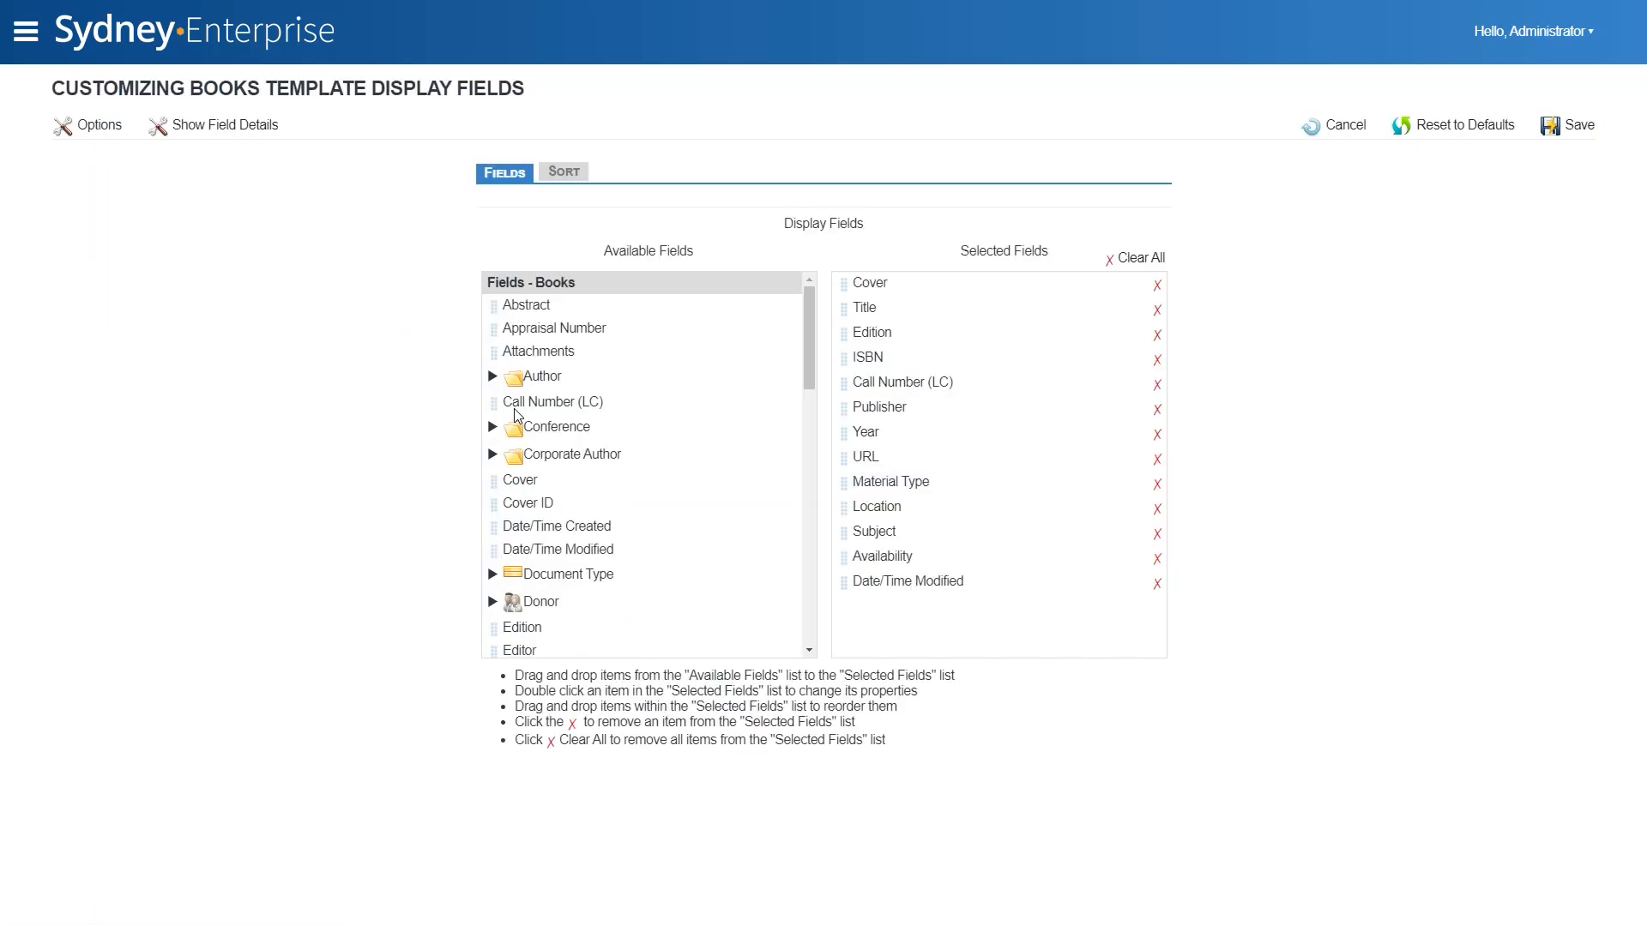
{"action": "left_click", "coordinate": [1157, 286]}
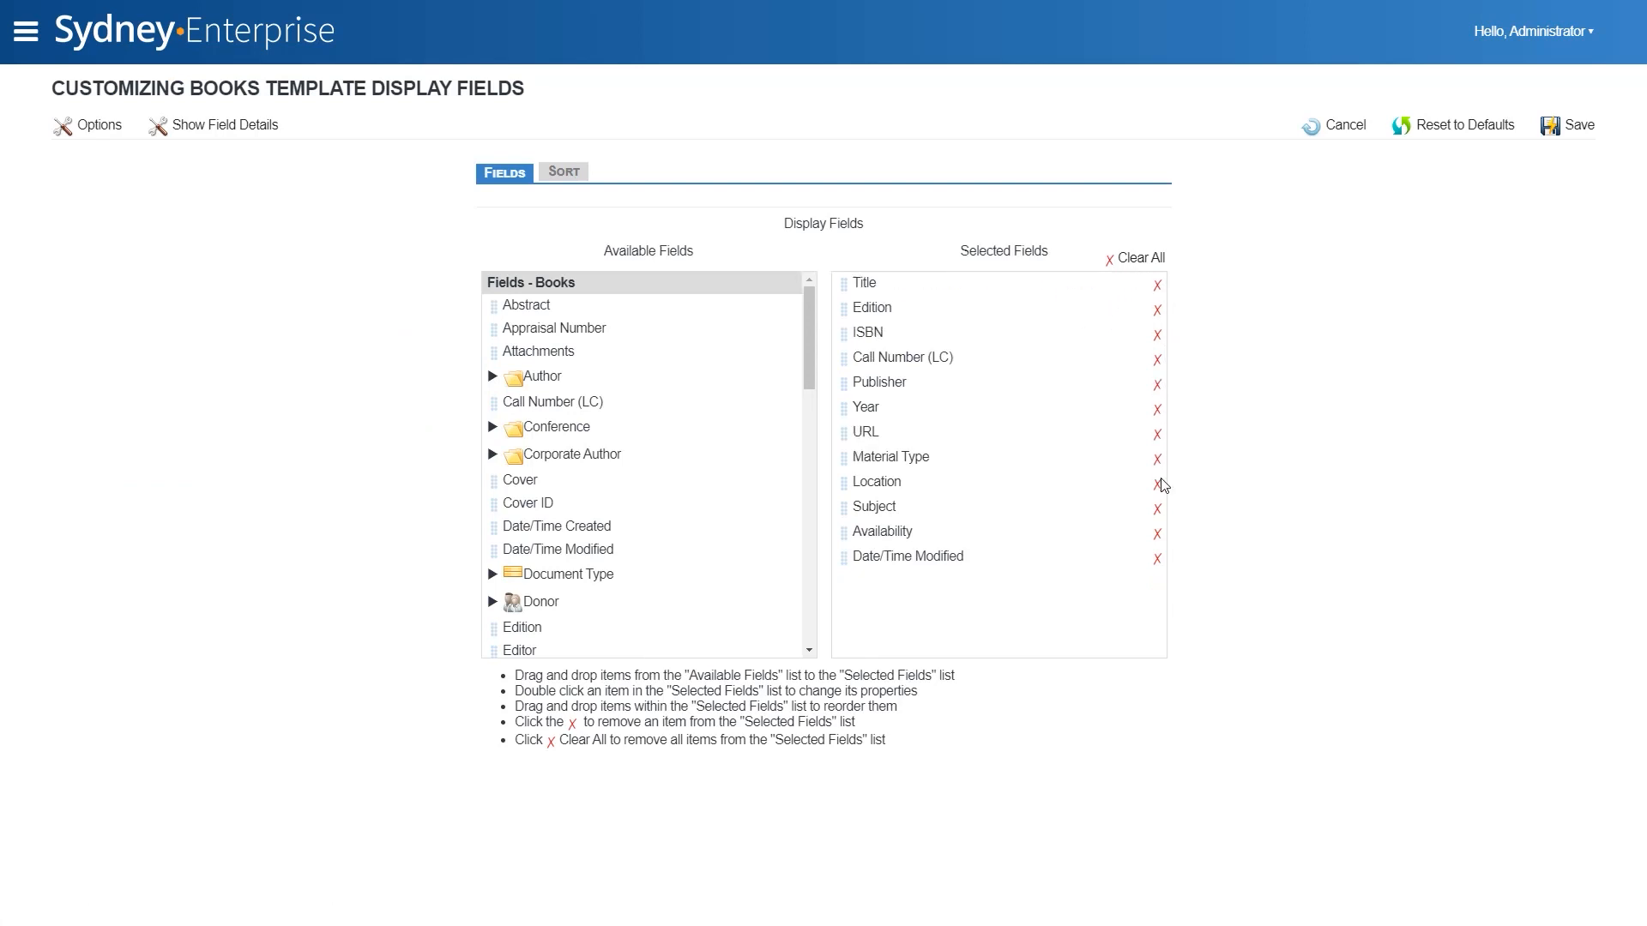
{"action": "left_click", "coordinate": [1158, 535]}
{"action": "left_click", "coordinate": [1160, 534]}
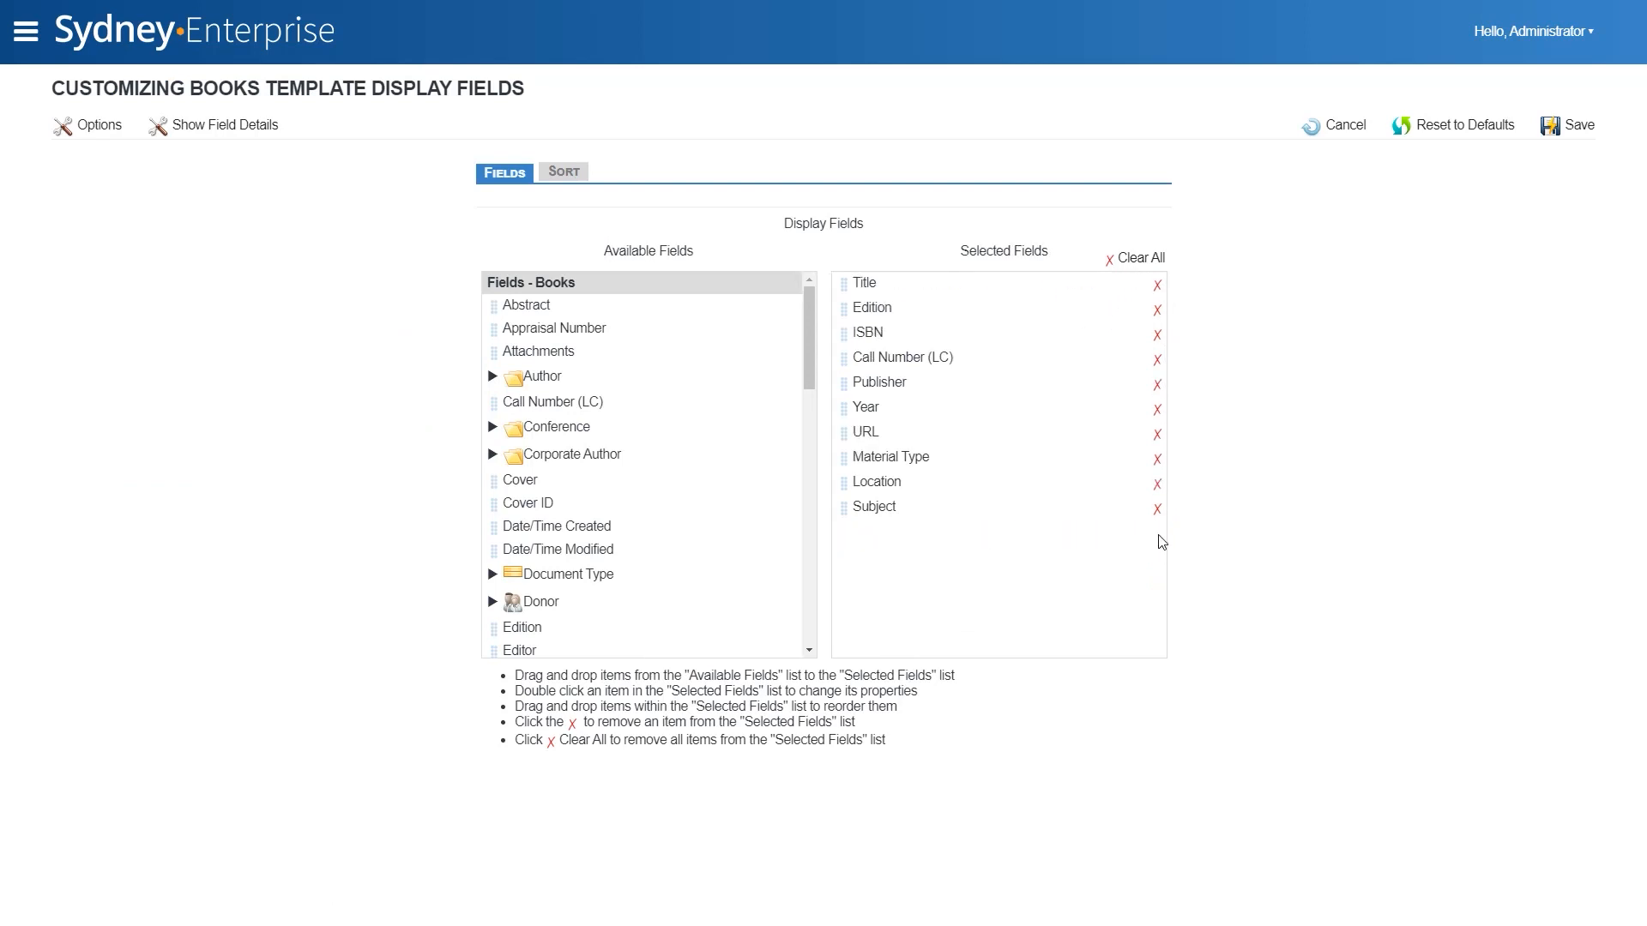
{"action": "left_click", "coordinate": [1160, 508]}
{"action": "left_click", "coordinate": [1158, 435]}
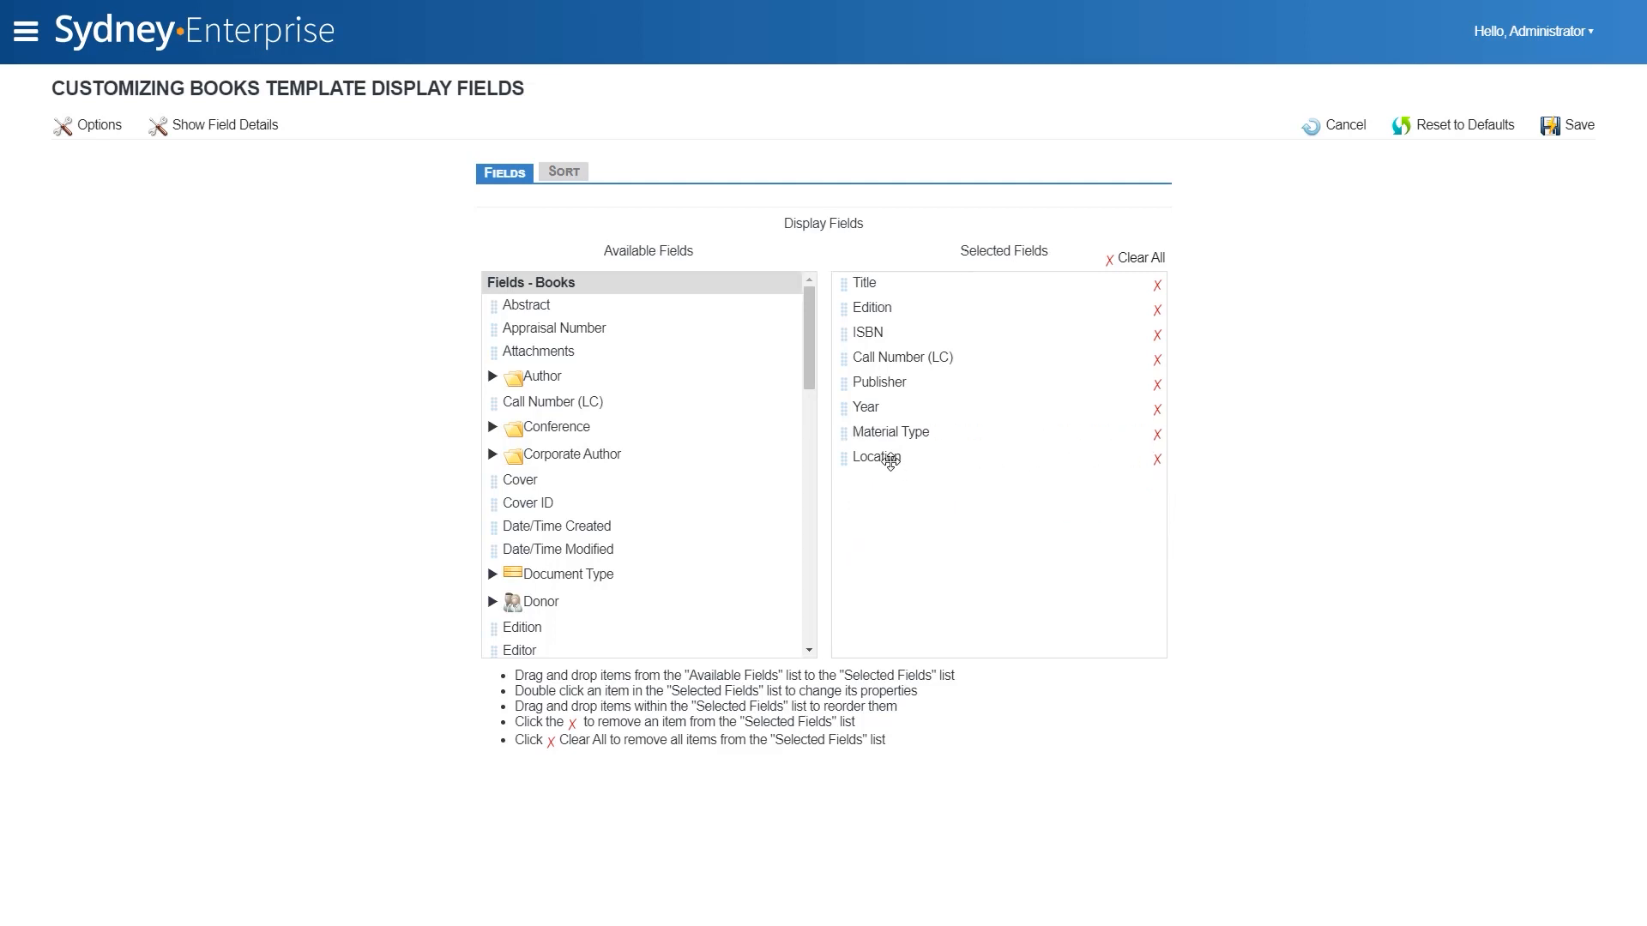
{"action": "left_click_drag", "start_coordinate": [891, 462], "coordinate": [890, 310]}
{"action": "left_click_drag", "start_coordinate": [893, 383], "coordinate": [887, 341]}
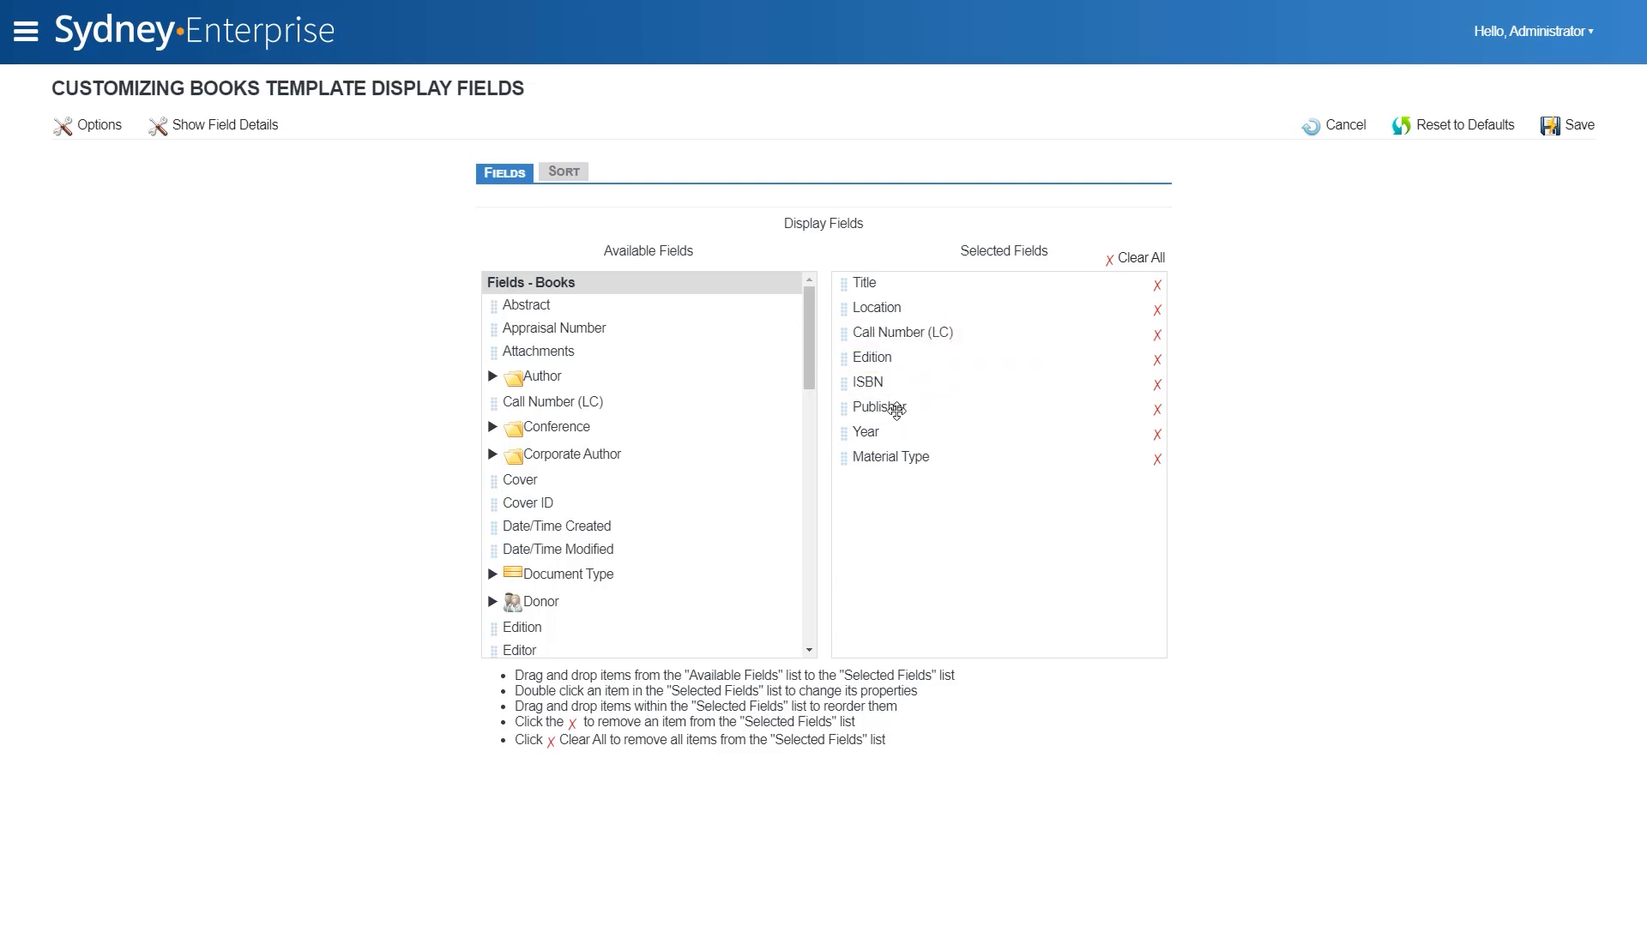
- Add the Barcode field from the Inventory template to the report's display fields, directly after Title
{"action": "left_click_drag", "start_coordinate": [809, 345], "coordinate": [769, 430]}
{"action": "left_click", "coordinate": [493, 362]}
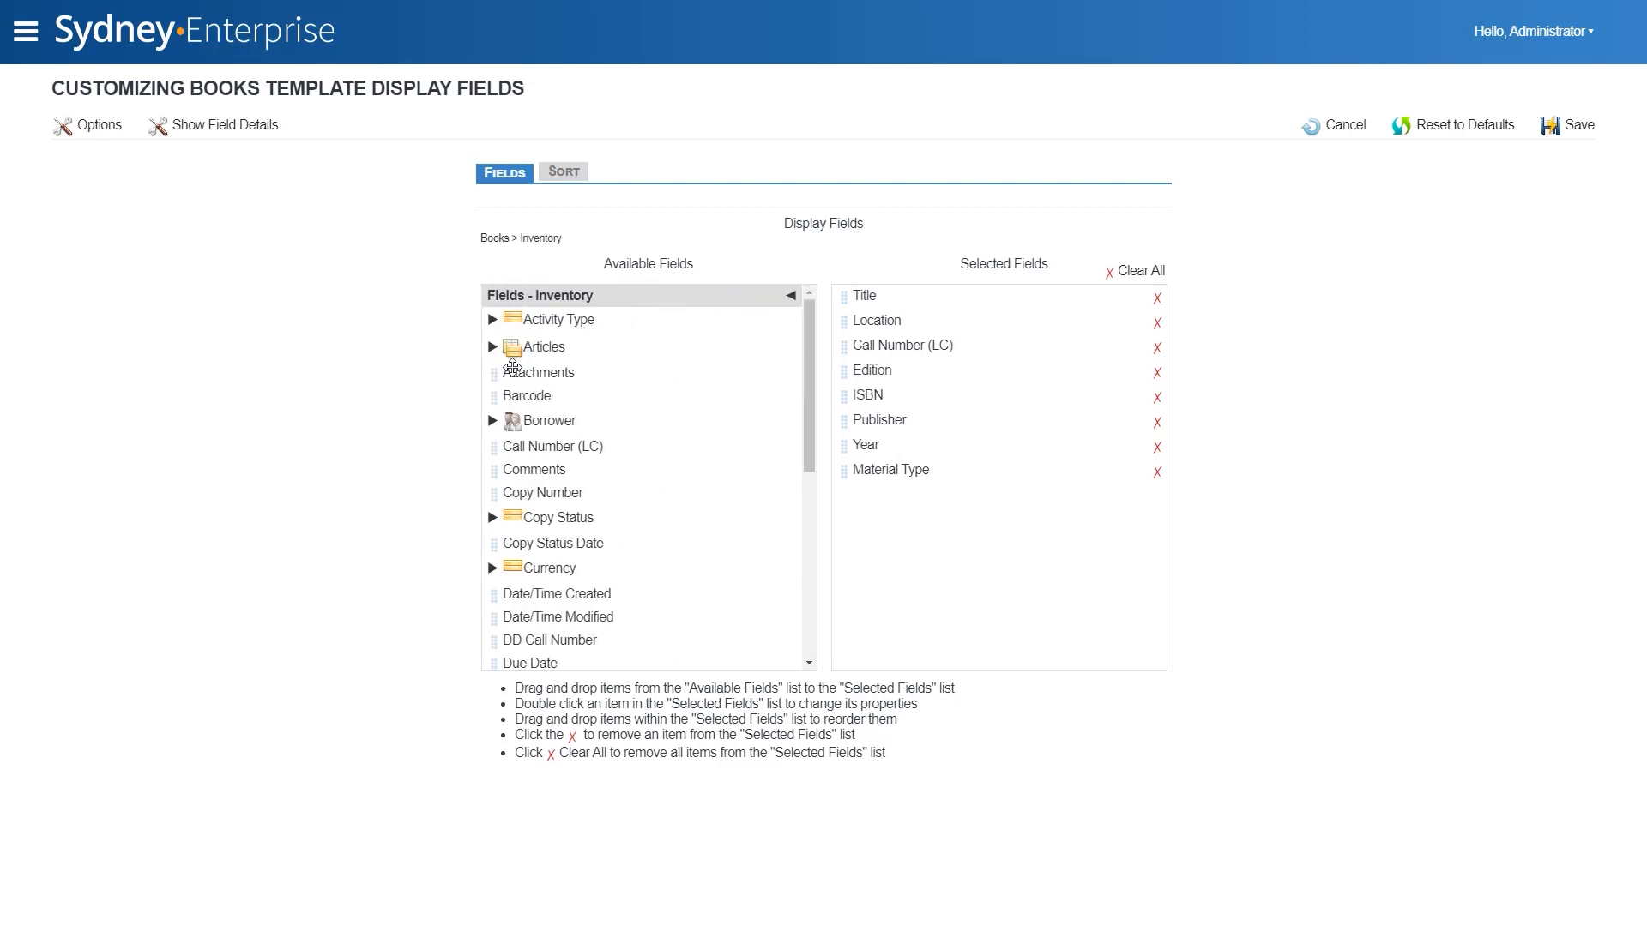
{"action": "left_click_drag", "start_coordinate": [544, 394], "coordinate": [891, 322]}
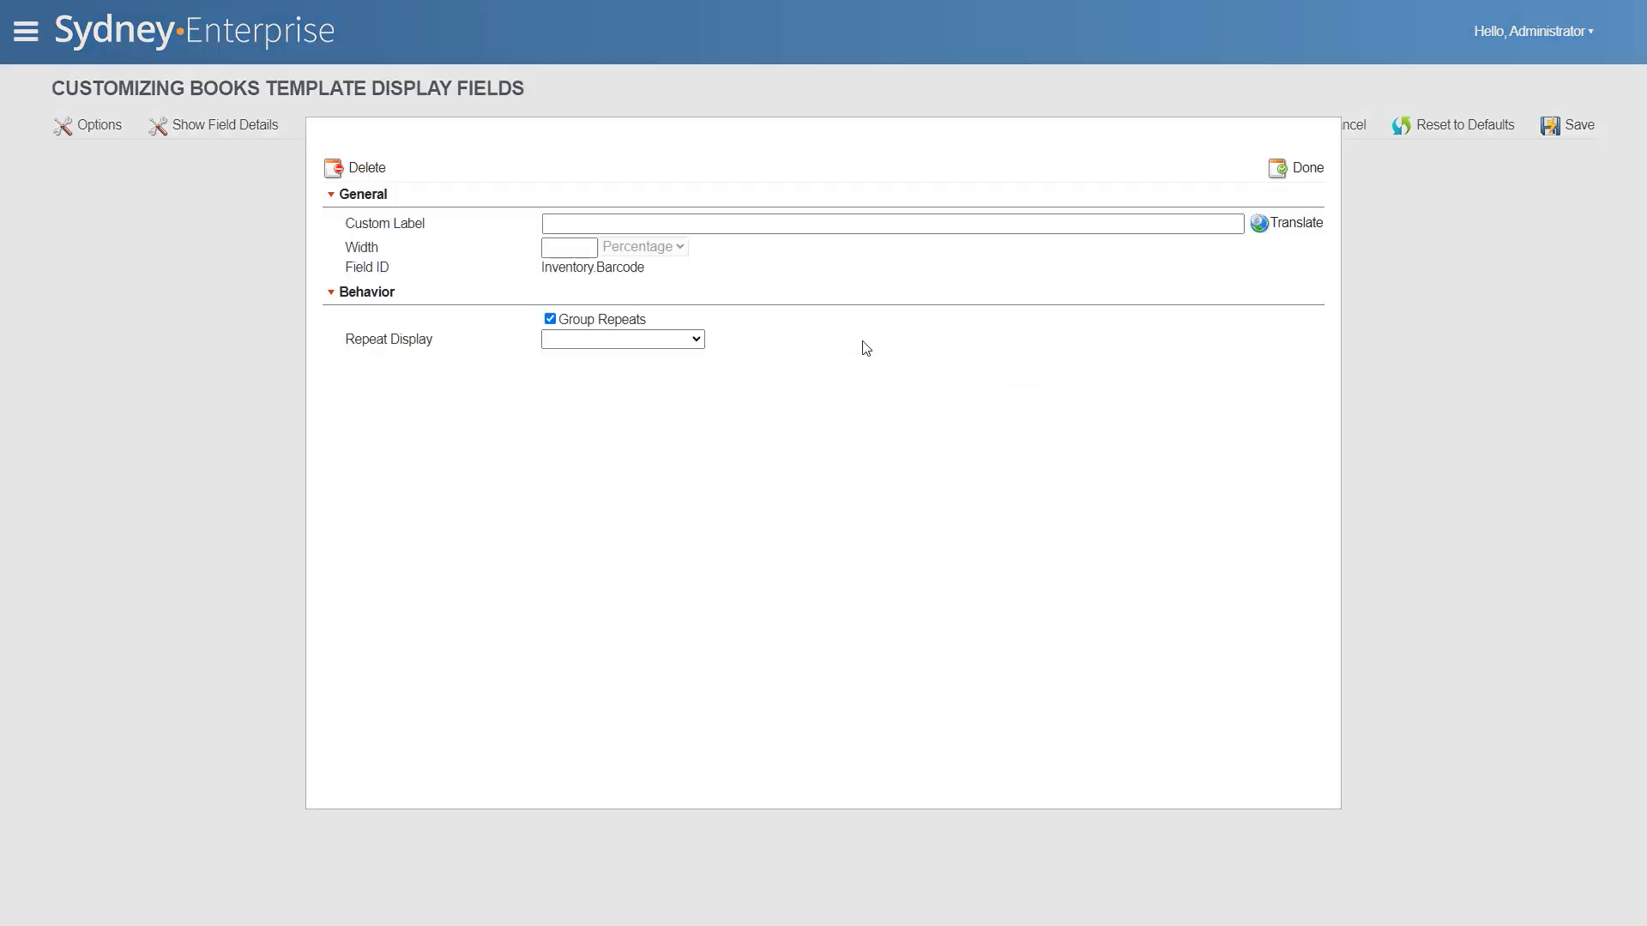
- Label the barcode field "Barcodes", set its repeat display to Hide Duplicates, and save the display fields and the report
{"action": "left_click", "coordinate": [686, 222]}
{"action": "type", "text": "Barcode"}
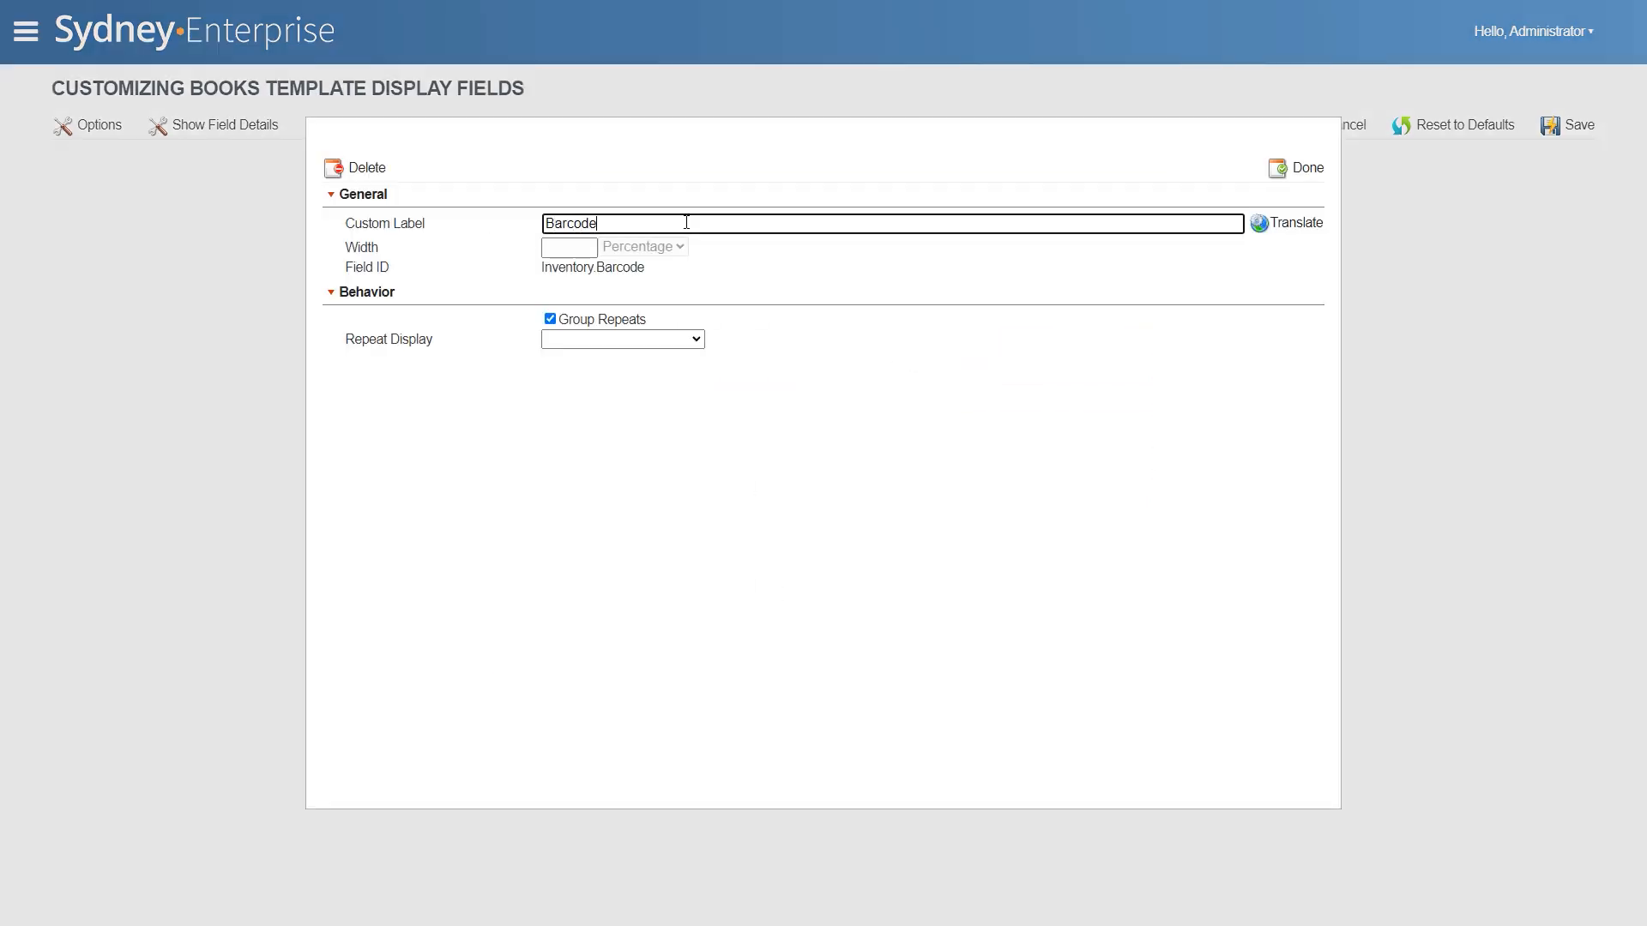
{"action": "type", "text": "s"}
{"action": "left_click", "coordinate": [622, 339]}
{"action": "left_click", "coordinate": [583, 371]}
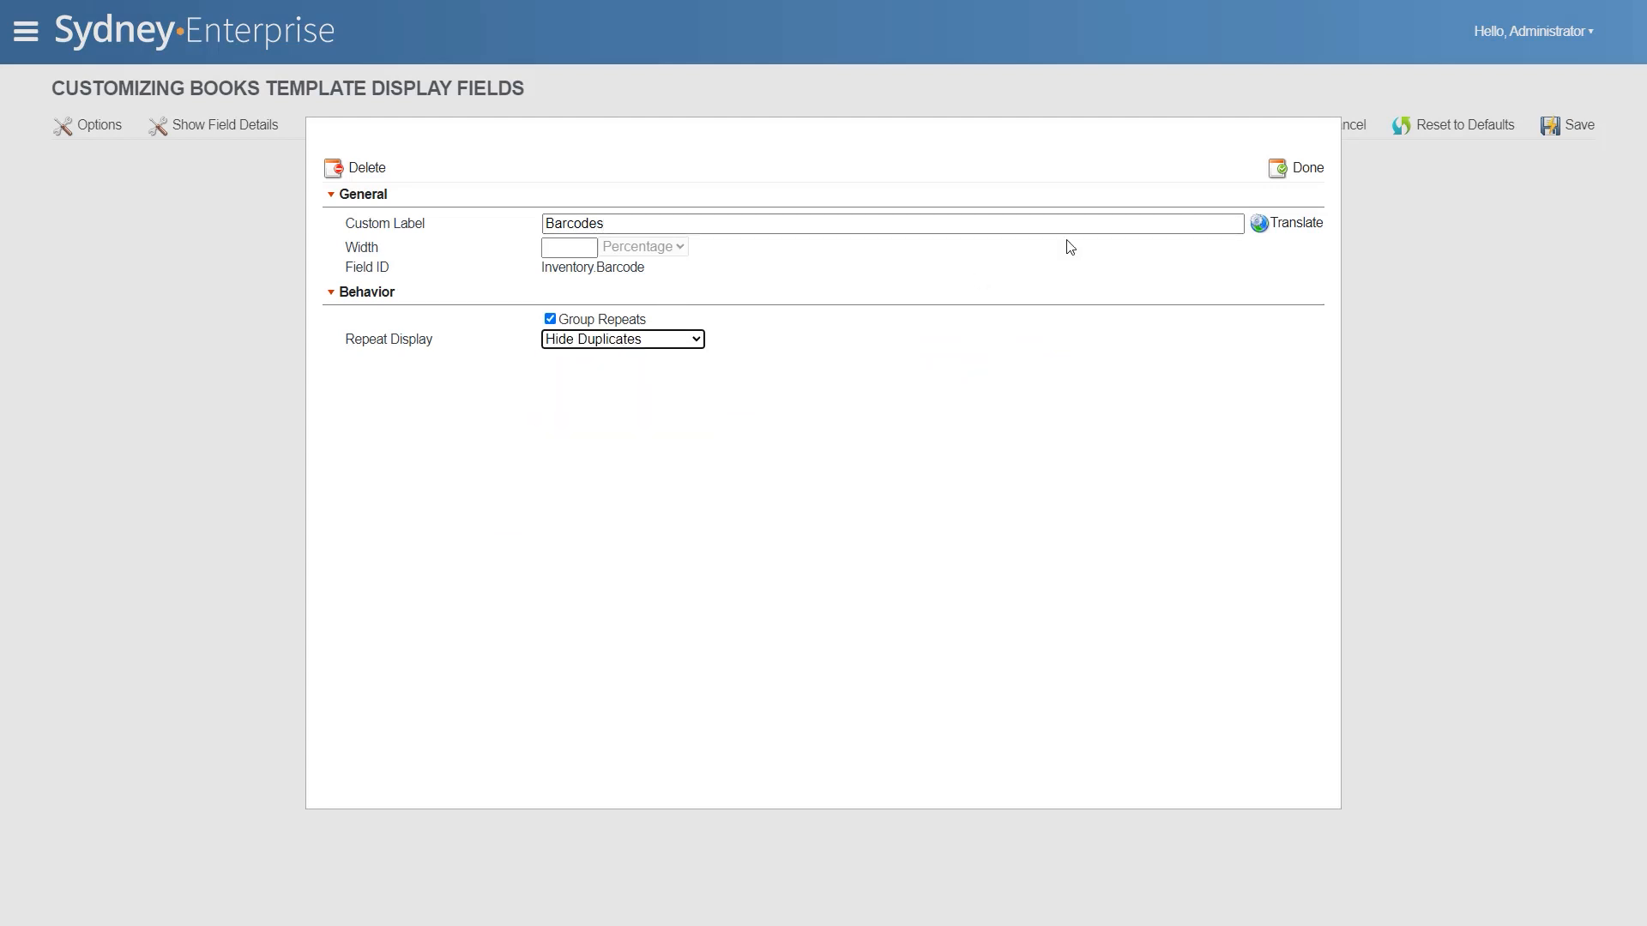
{"action": "left_click", "coordinate": [1305, 168]}
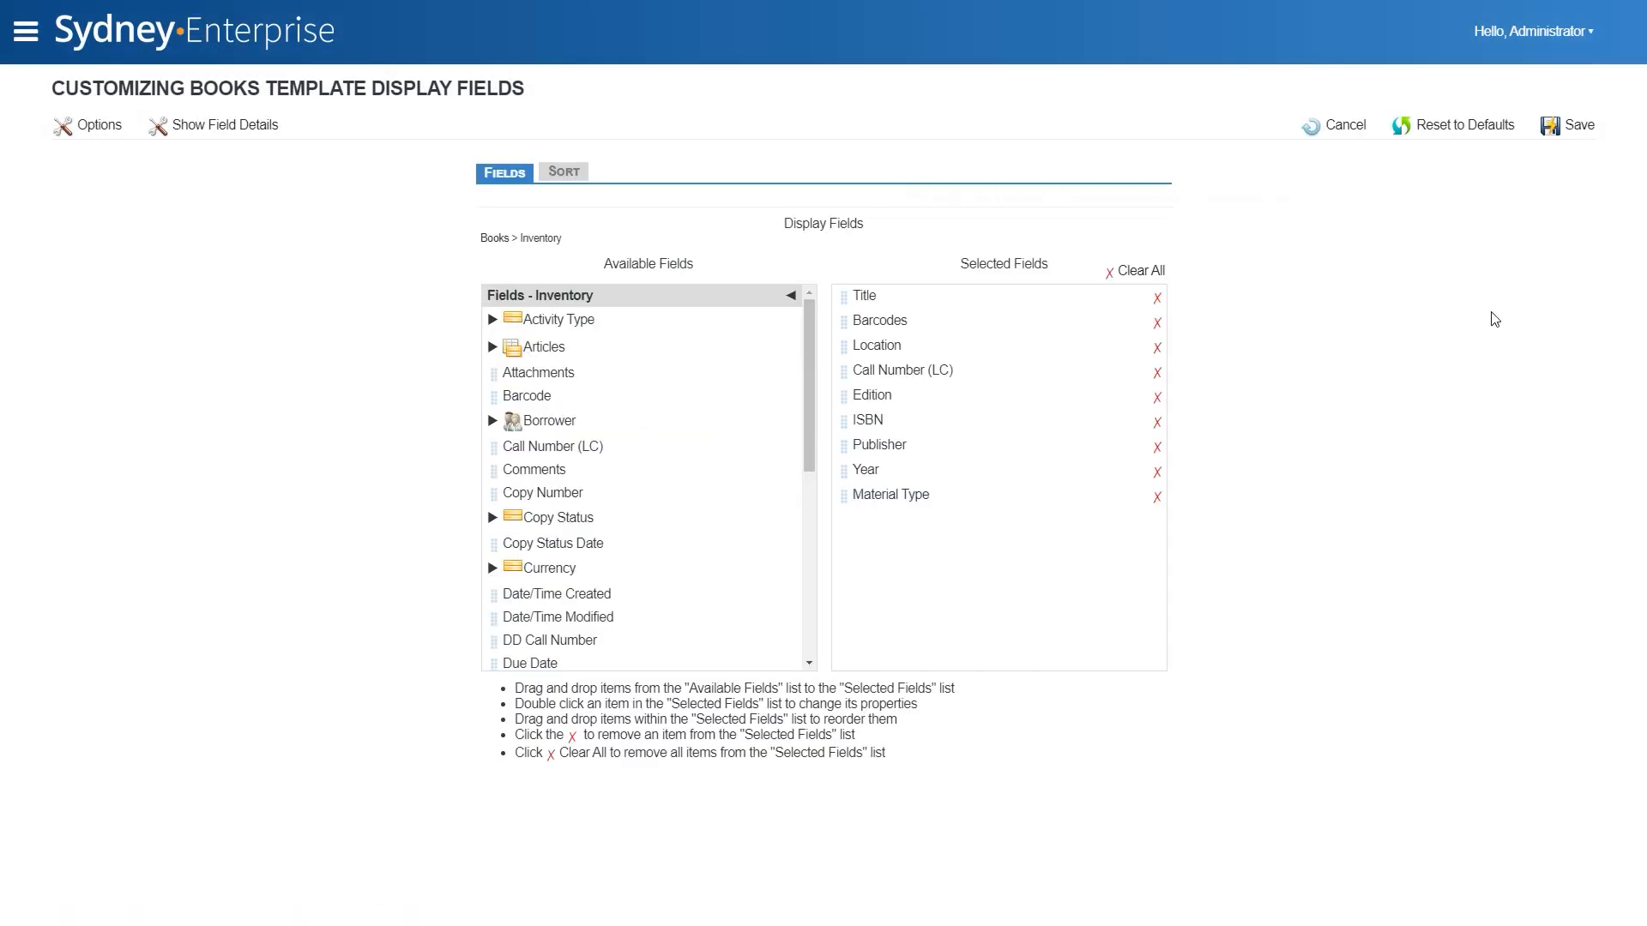
{"action": "left_click", "coordinate": [1577, 131]}
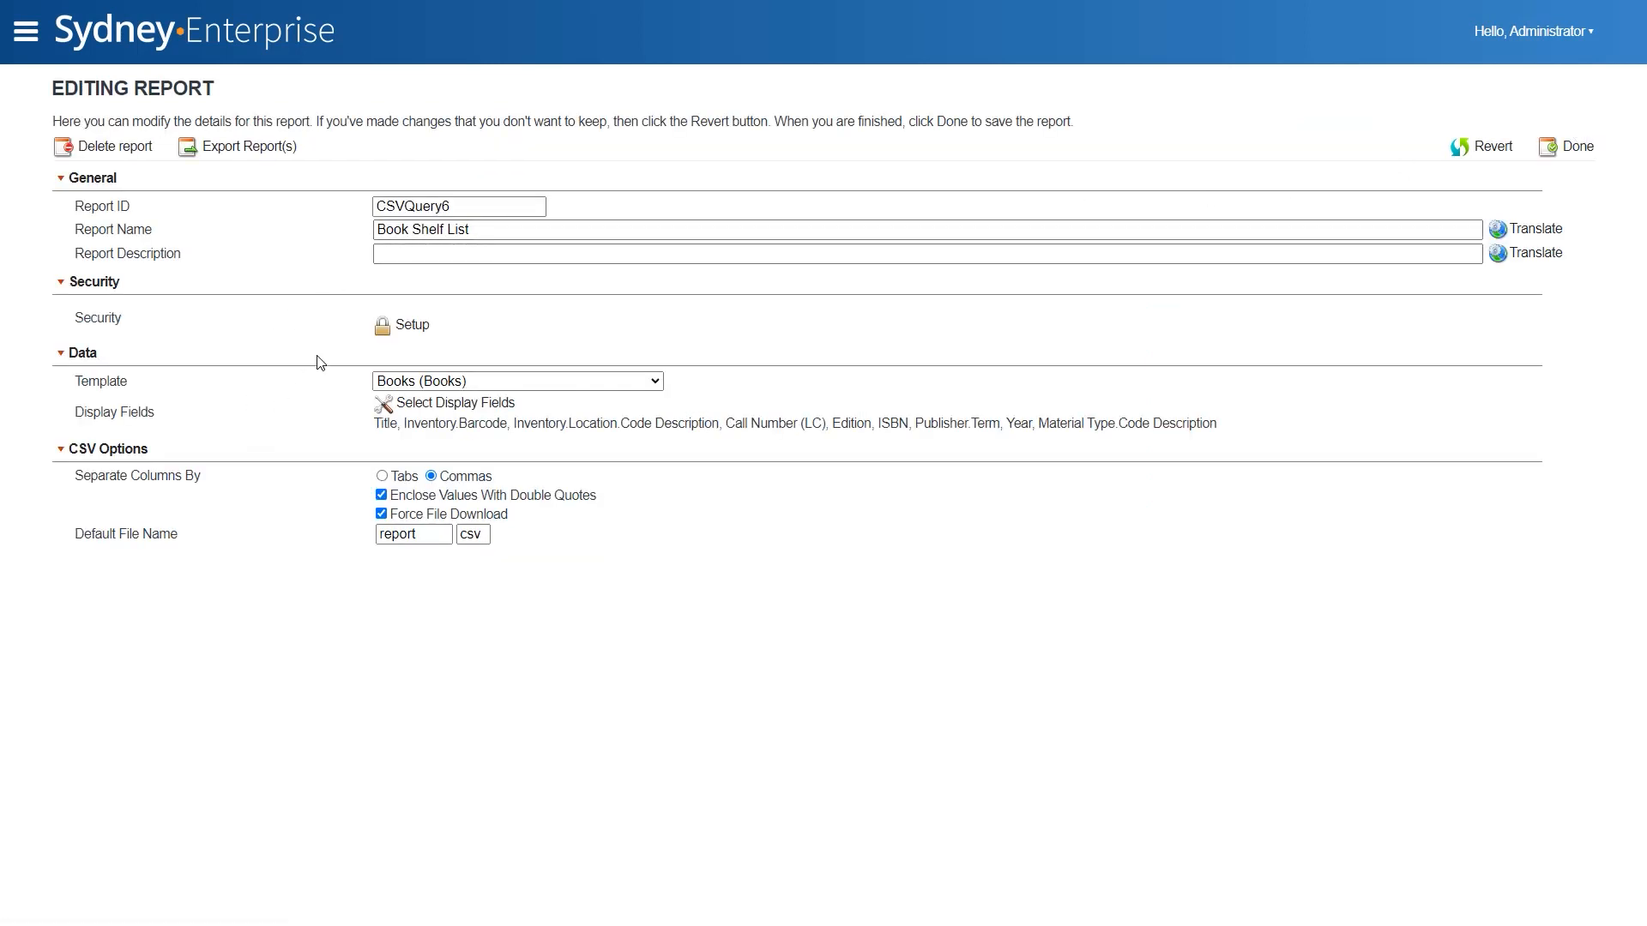
{"action": "left_click", "coordinate": [1558, 151]}
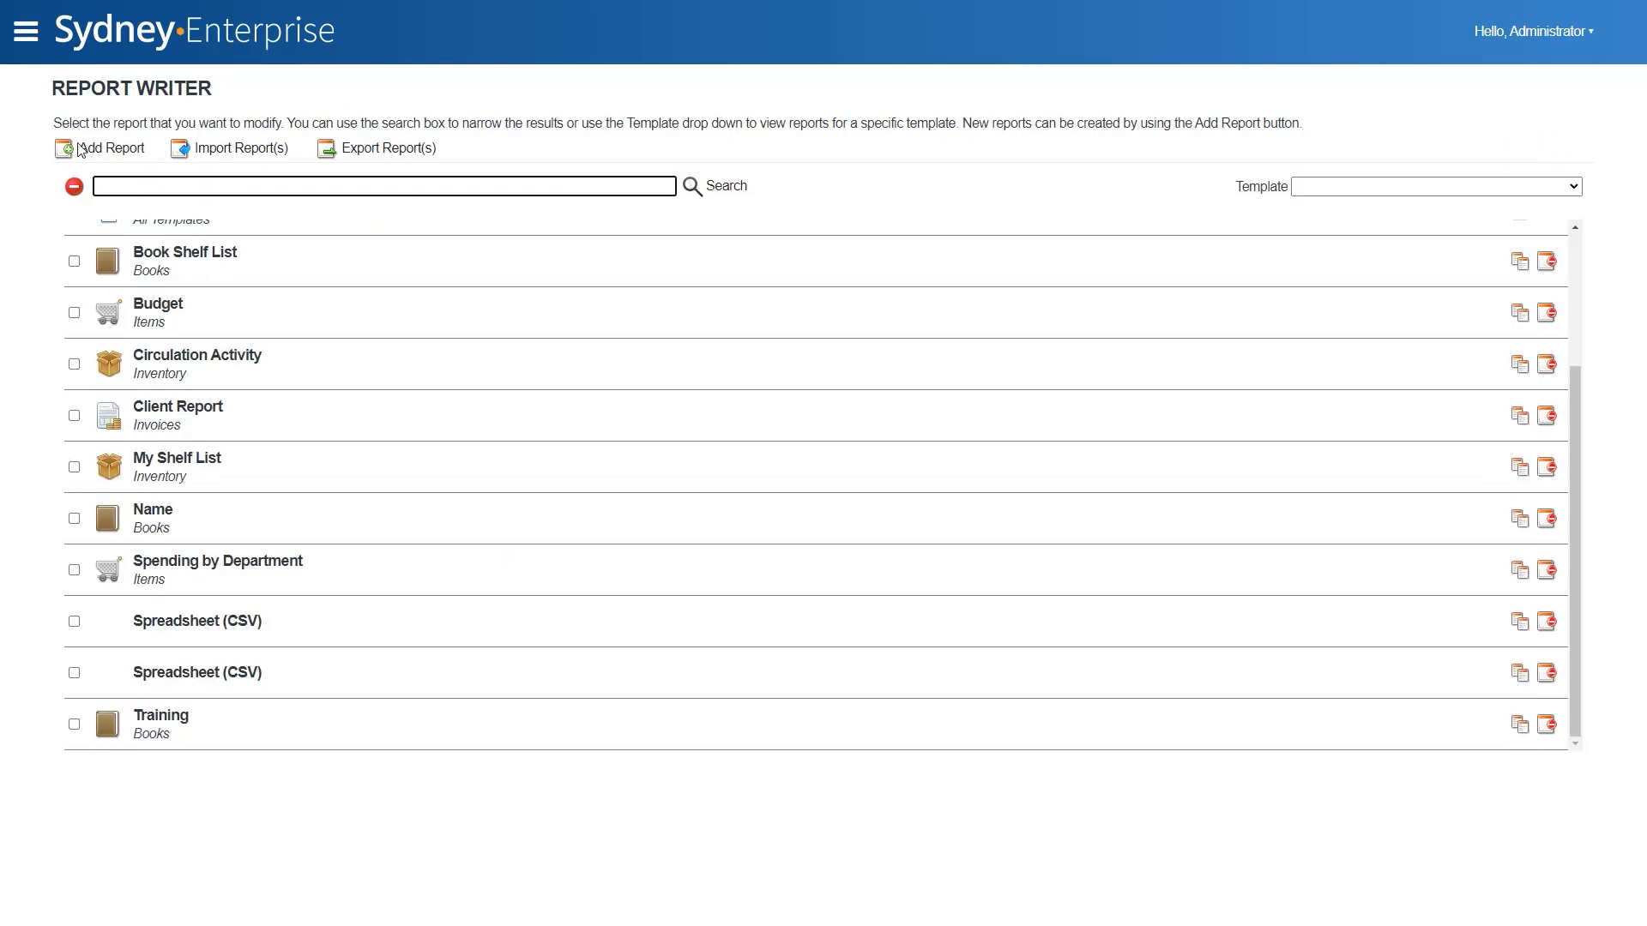
- Open the Books template in the Main Catalog and search all fields for "interface*"
{"action": "left_click", "coordinate": [25, 45]}
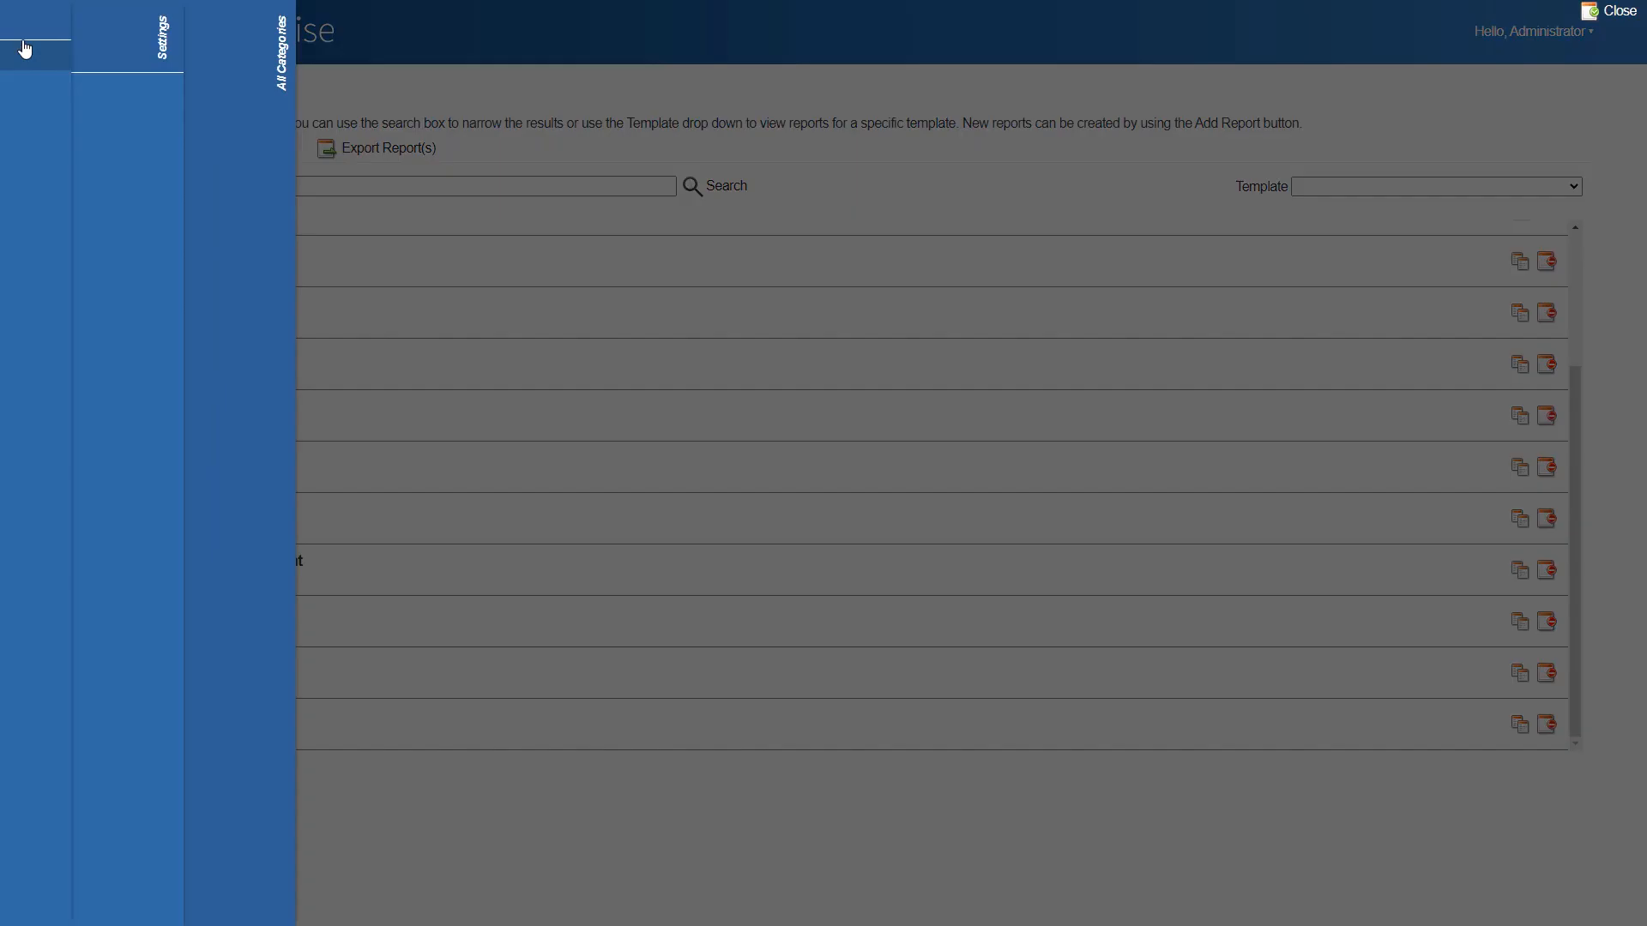
{"action": "left_click", "coordinate": [334, 60]}
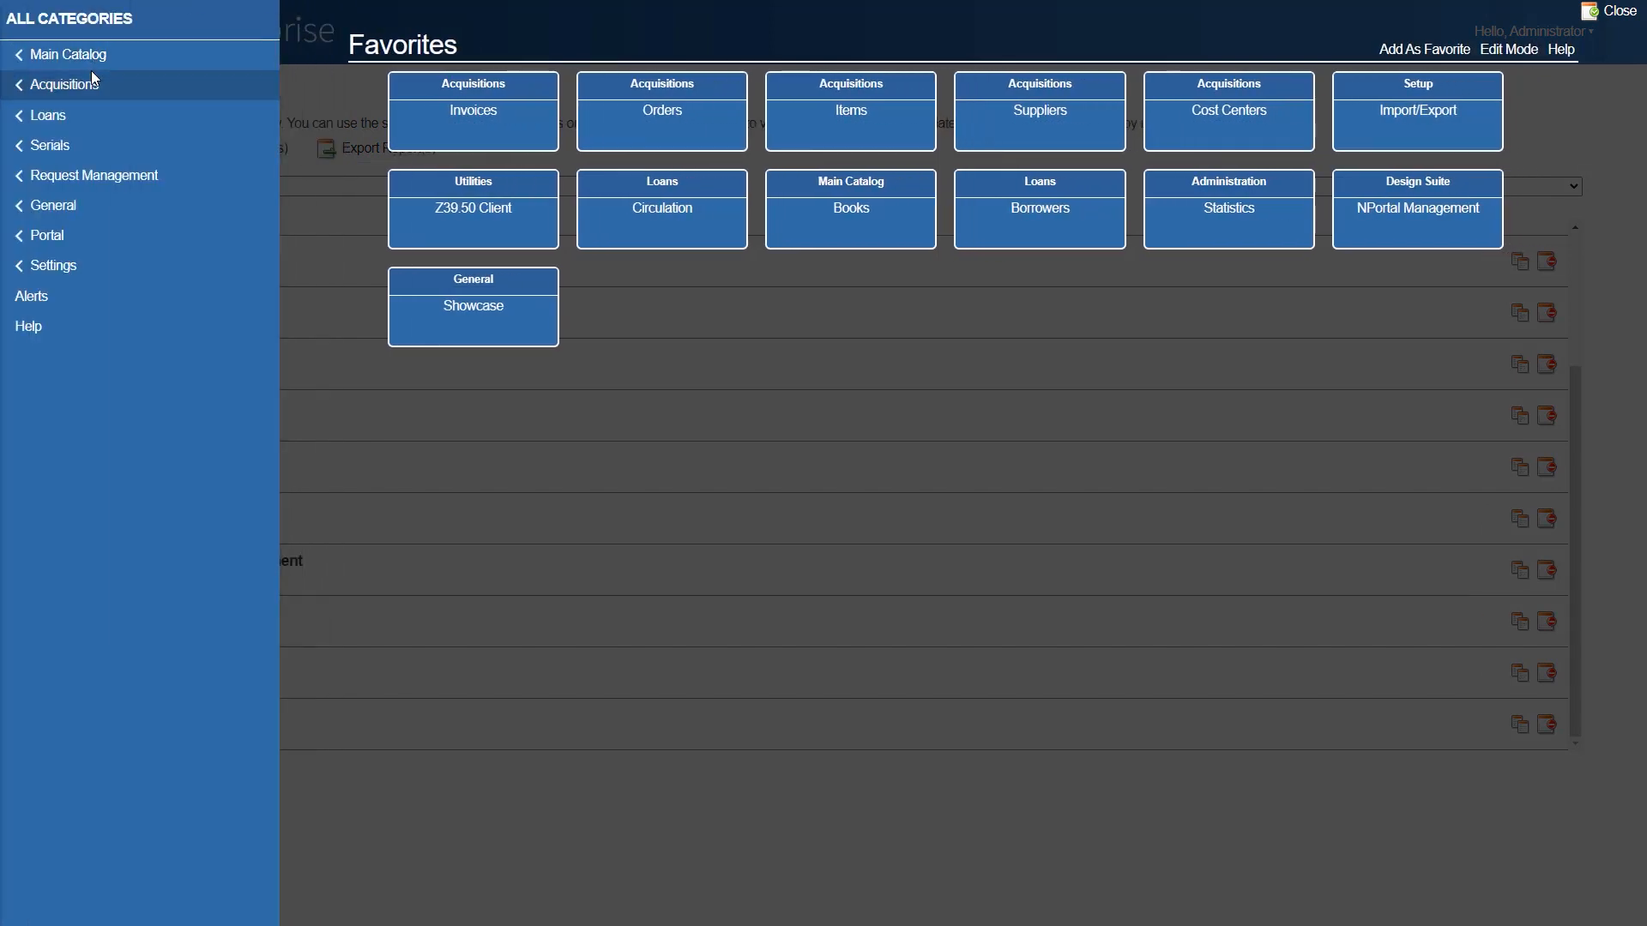
{"action": "left_click", "coordinate": [82, 57]}
{"action": "left_click", "coordinate": [81, 133]}
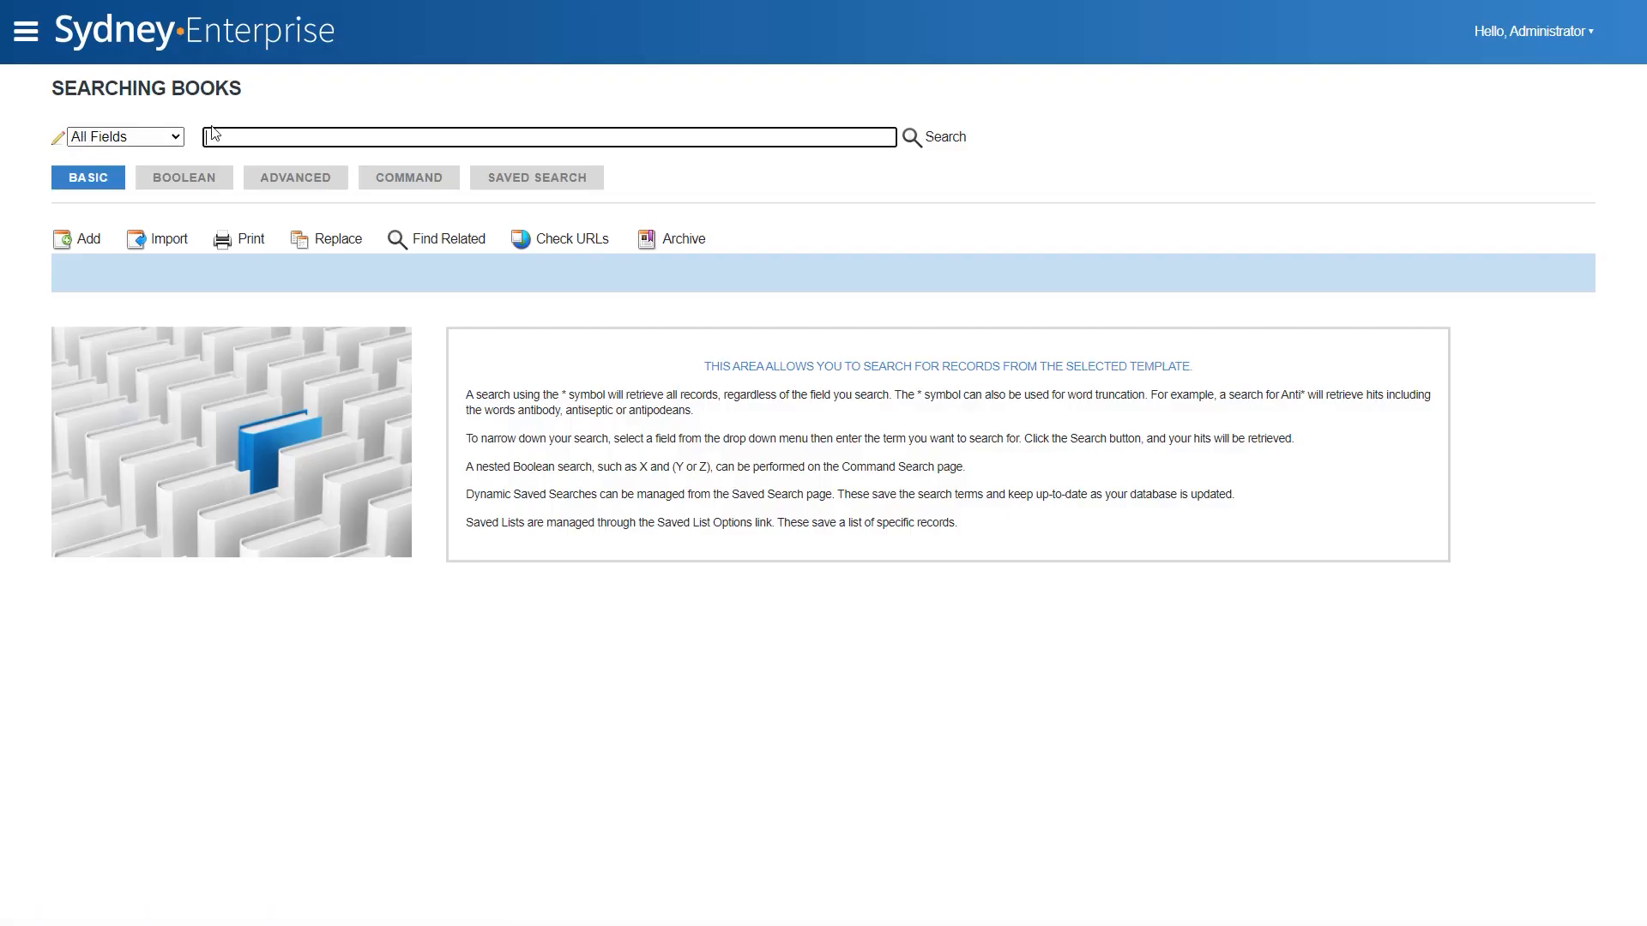
{"action": "type", "text": "interface*"}
{"action": "key", "text": "Return"}
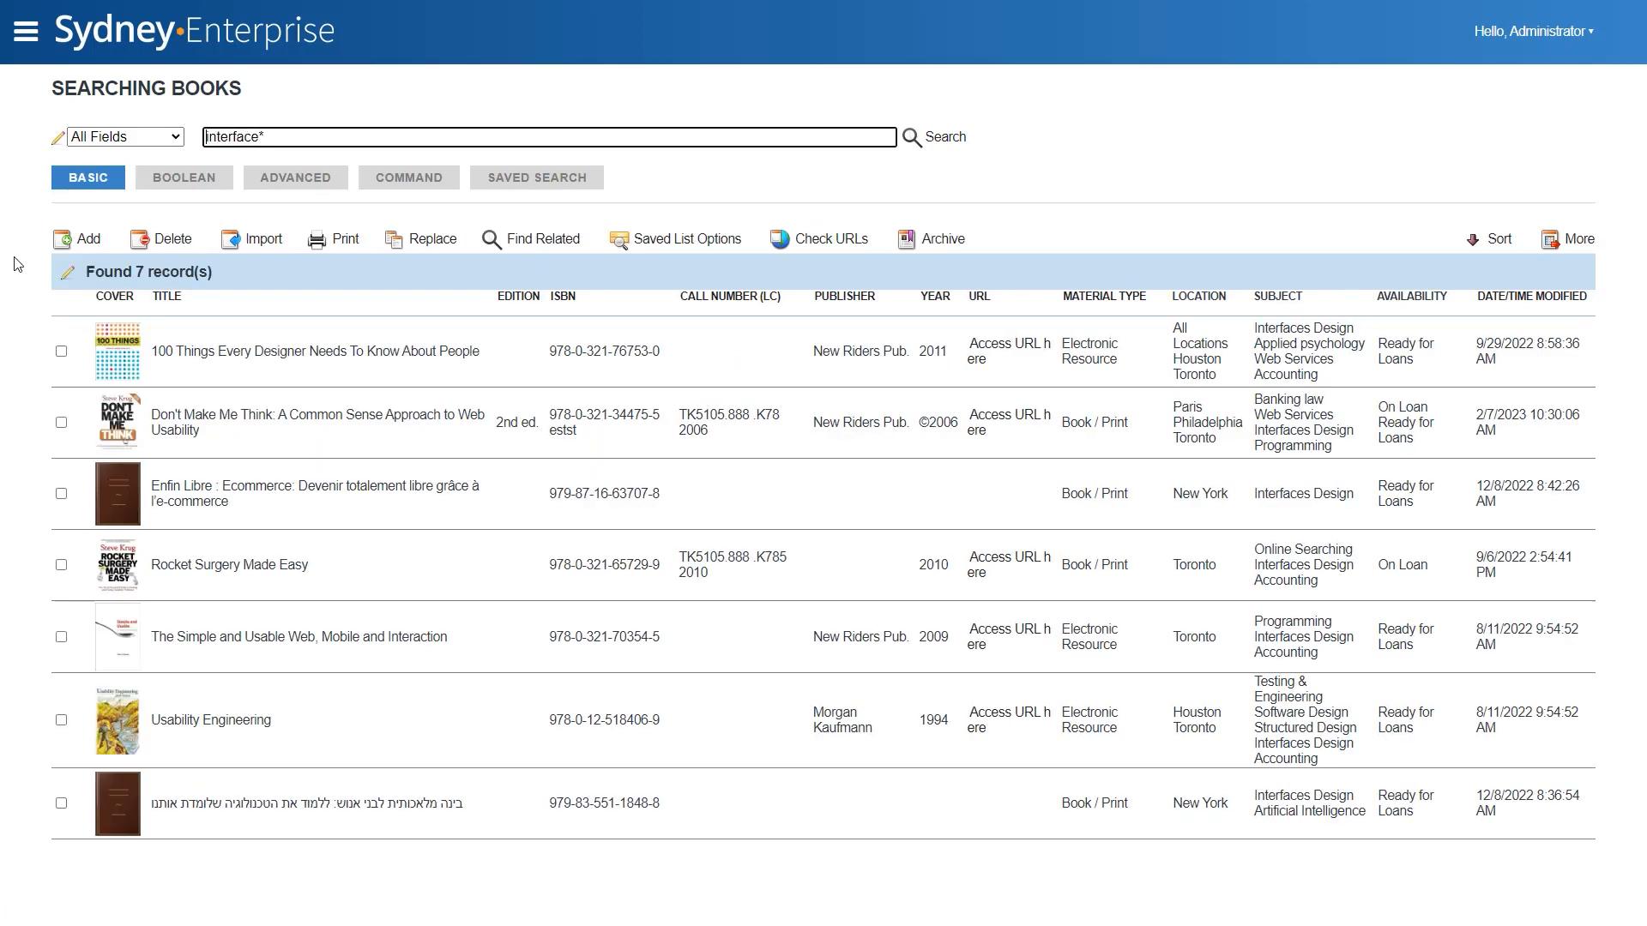
- Print the searched book records with the Book Shelf List report and open the downloaded file
{"action": "left_click", "coordinate": [342, 239]}
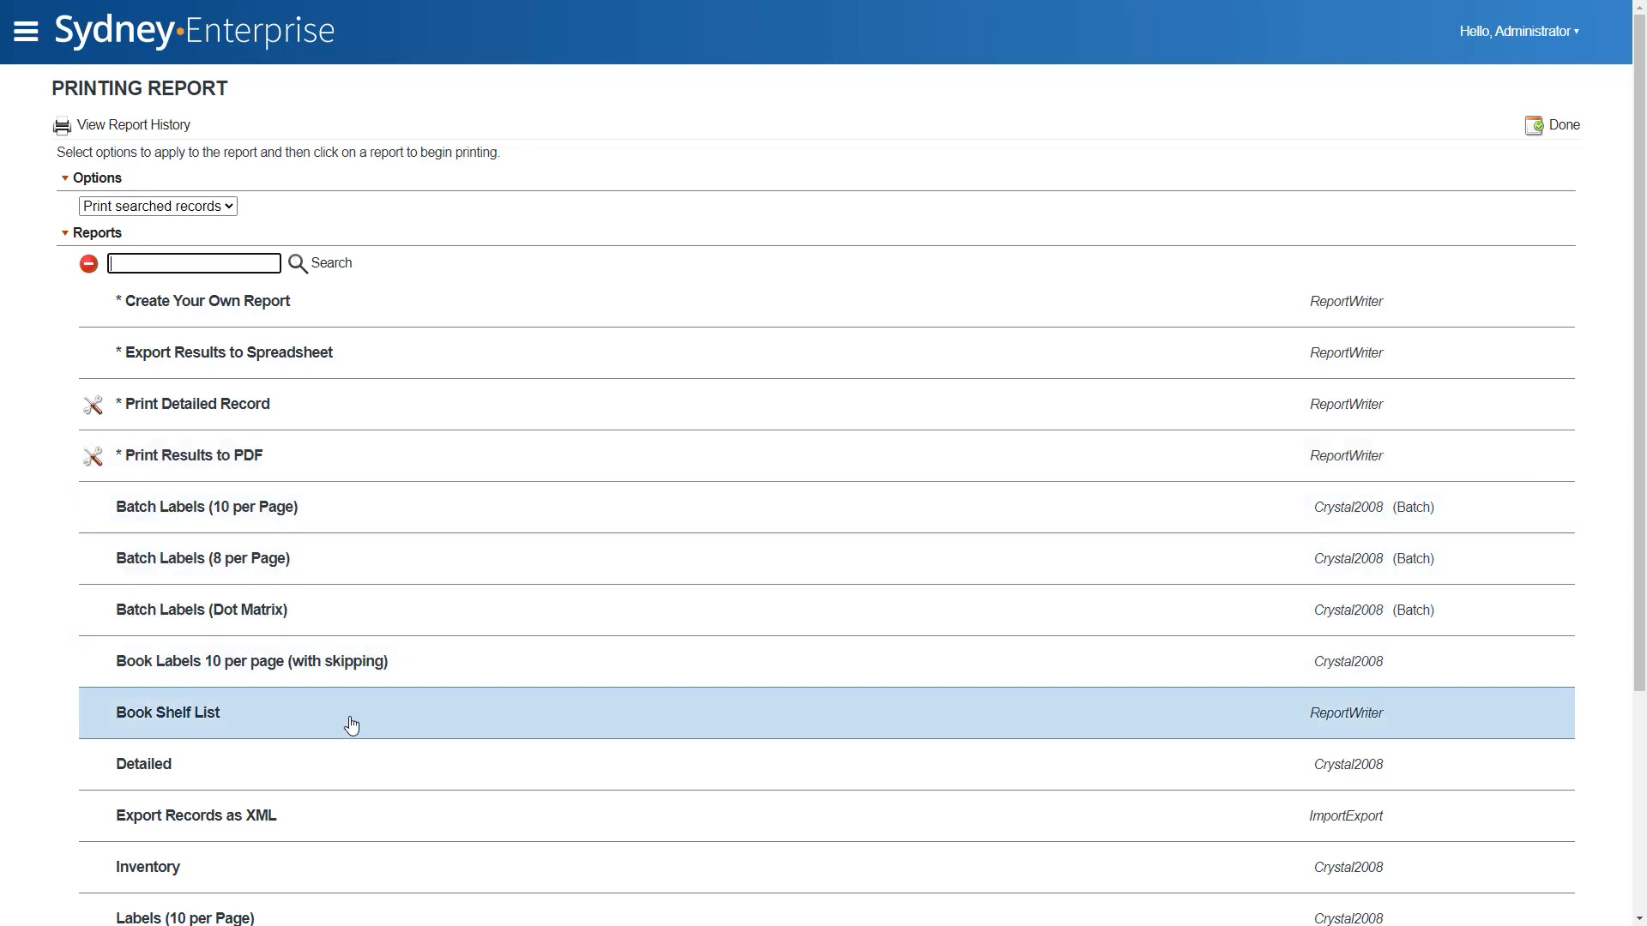
{"action": "left_click", "coordinate": [351, 726]}
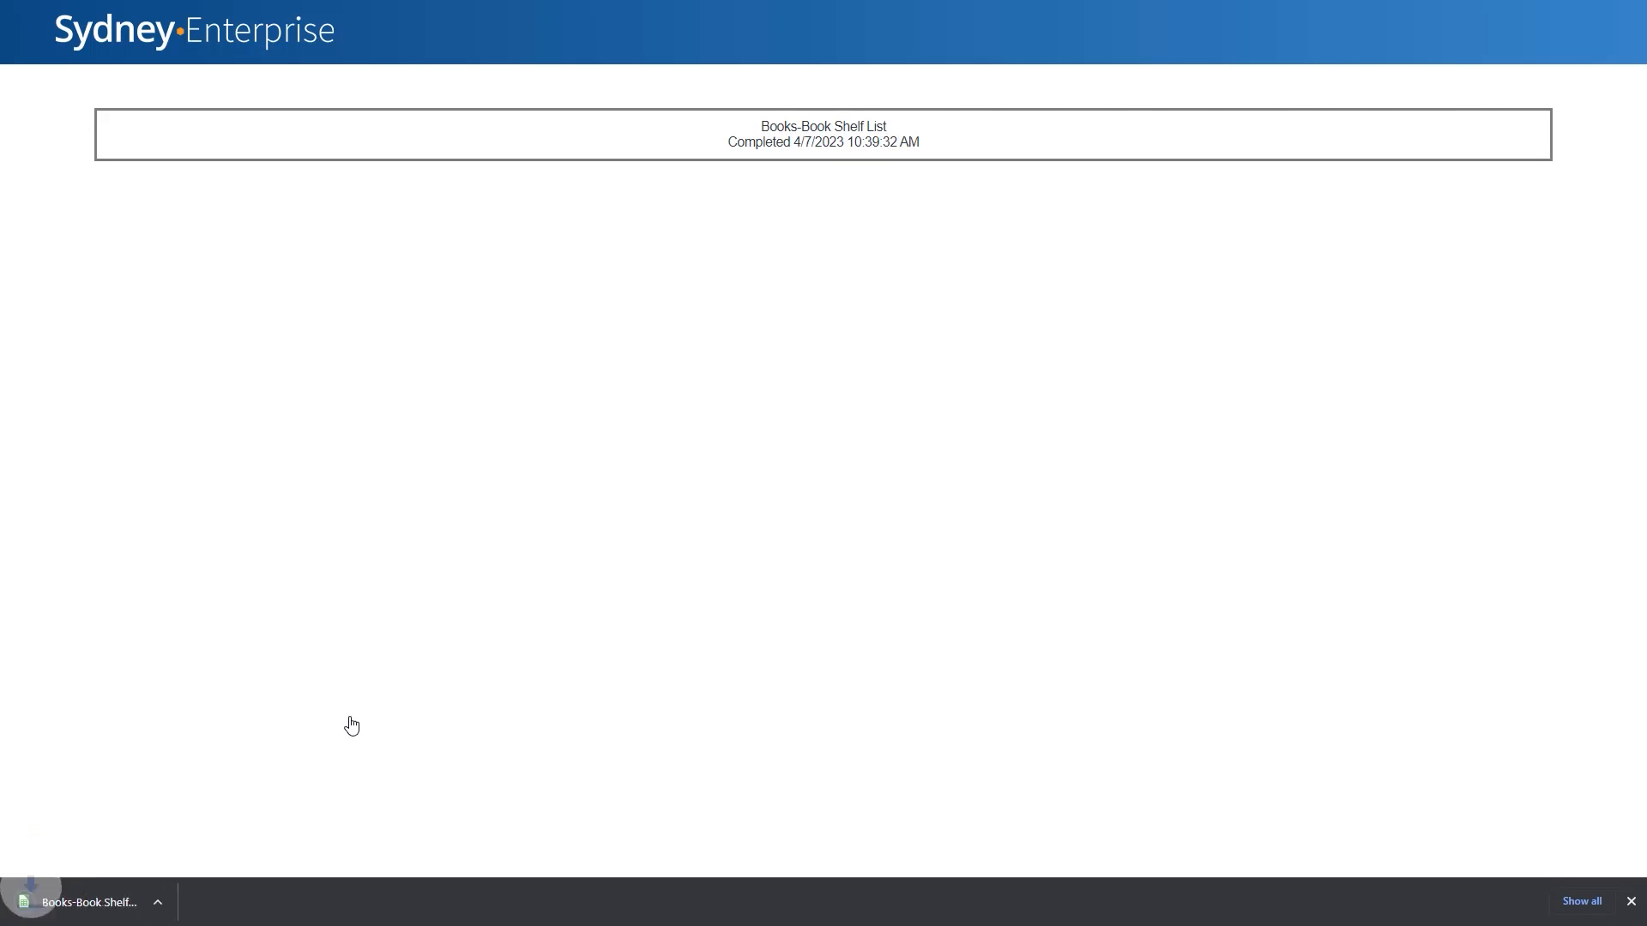
{"action": "left_click", "coordinate": [182, 901]}
{"action": "left_click", "coordinate": [216, 791]}
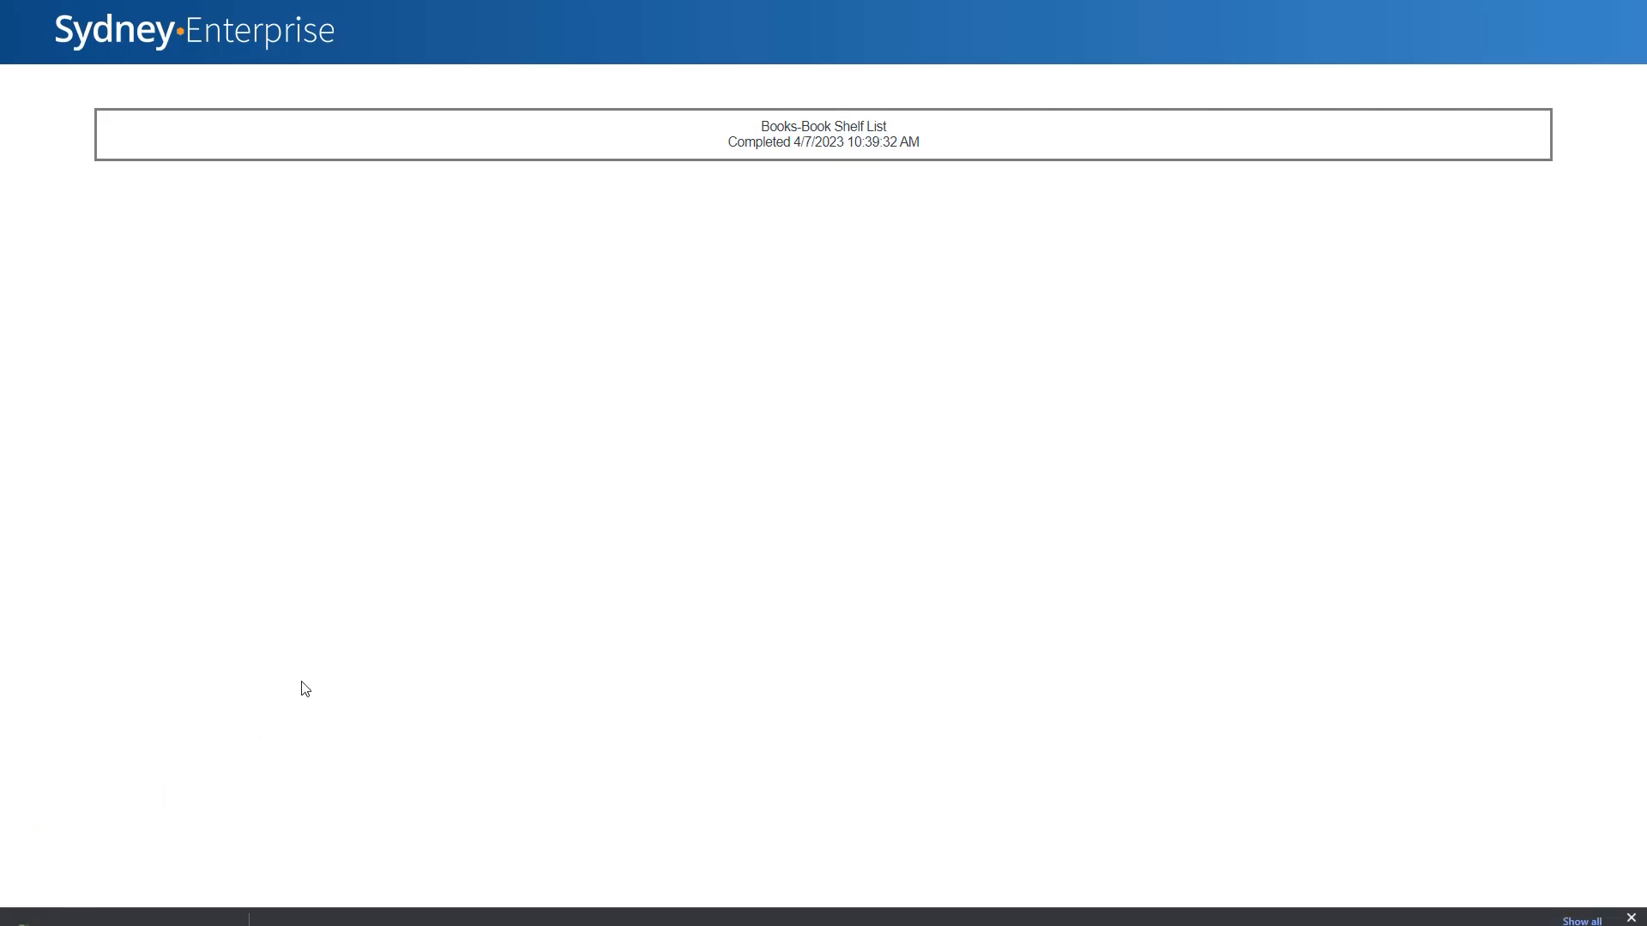